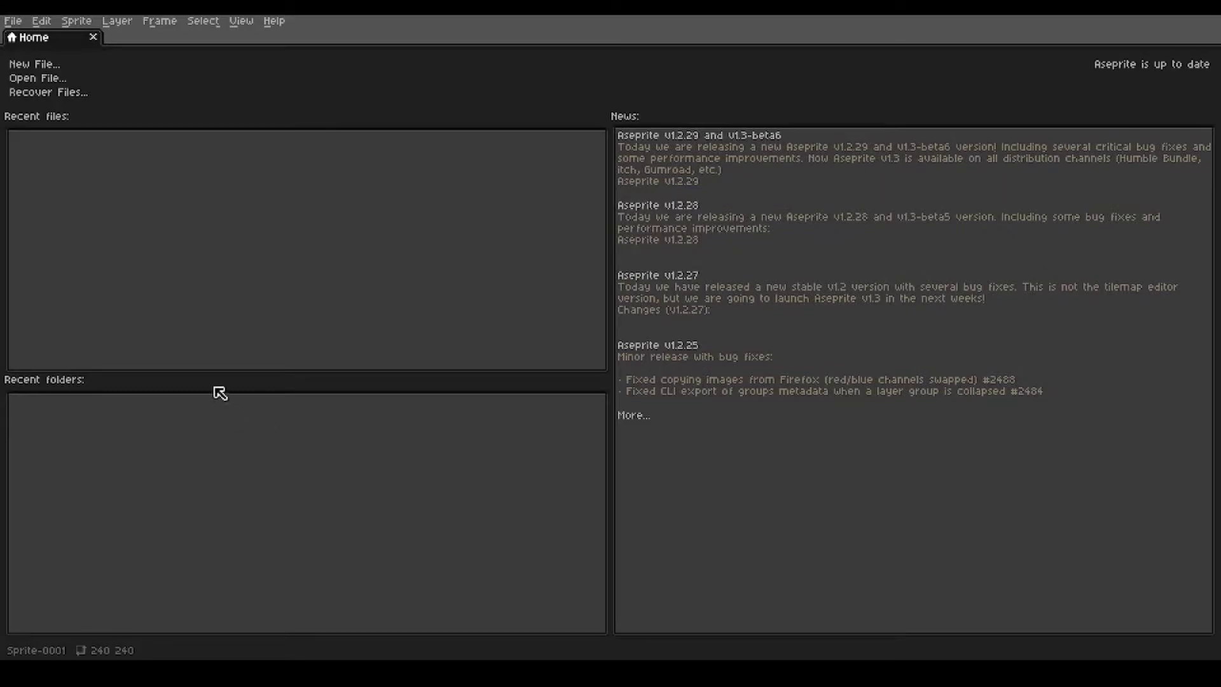
# Step: Create a new 240×240 RGBA sprite with a transparent background
pyautogui.click(42, 65)
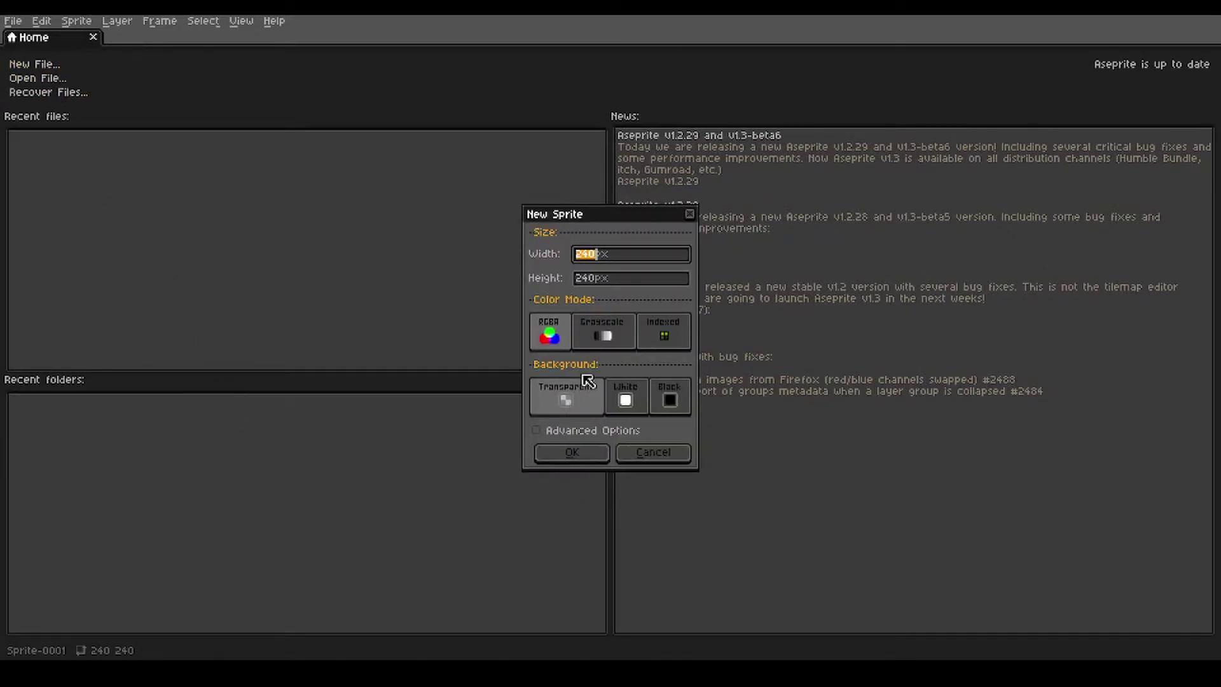
pyautogui.click(595, 460)
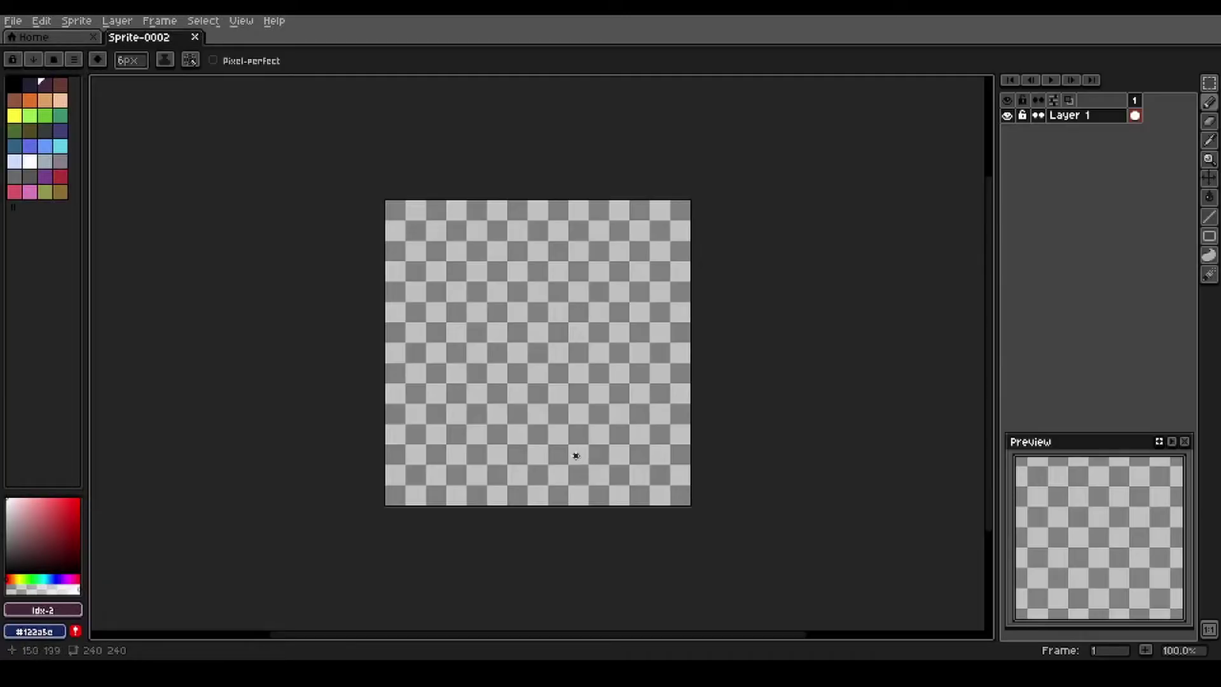
# Step: Load the CGA preset palette, then sort its colours by hue
pyautogui.click(55, 61)
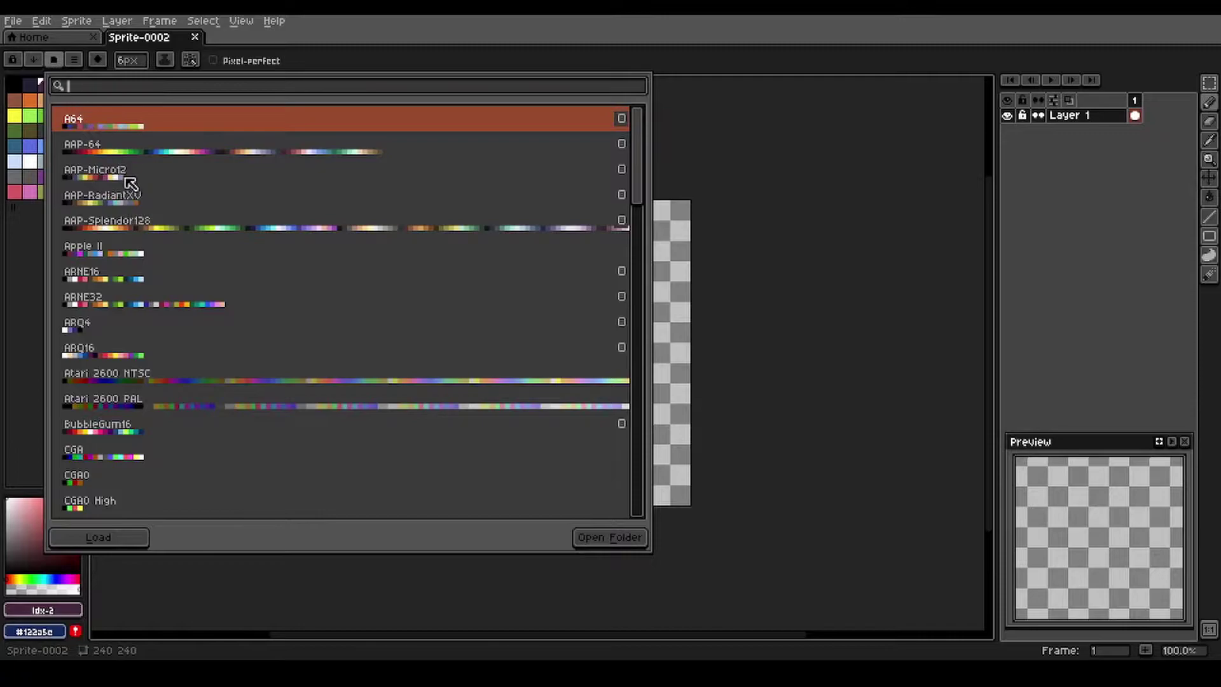
pyautogui.click(132, 462)
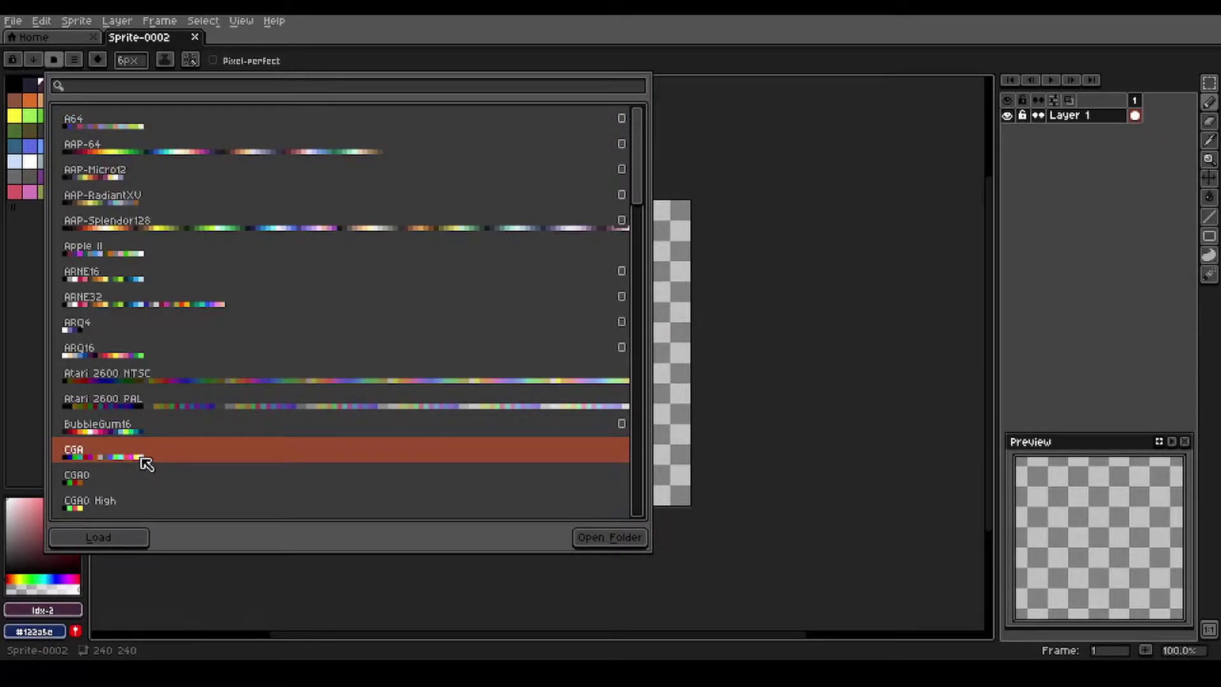
pyautogui.doubleClick(146, 463)
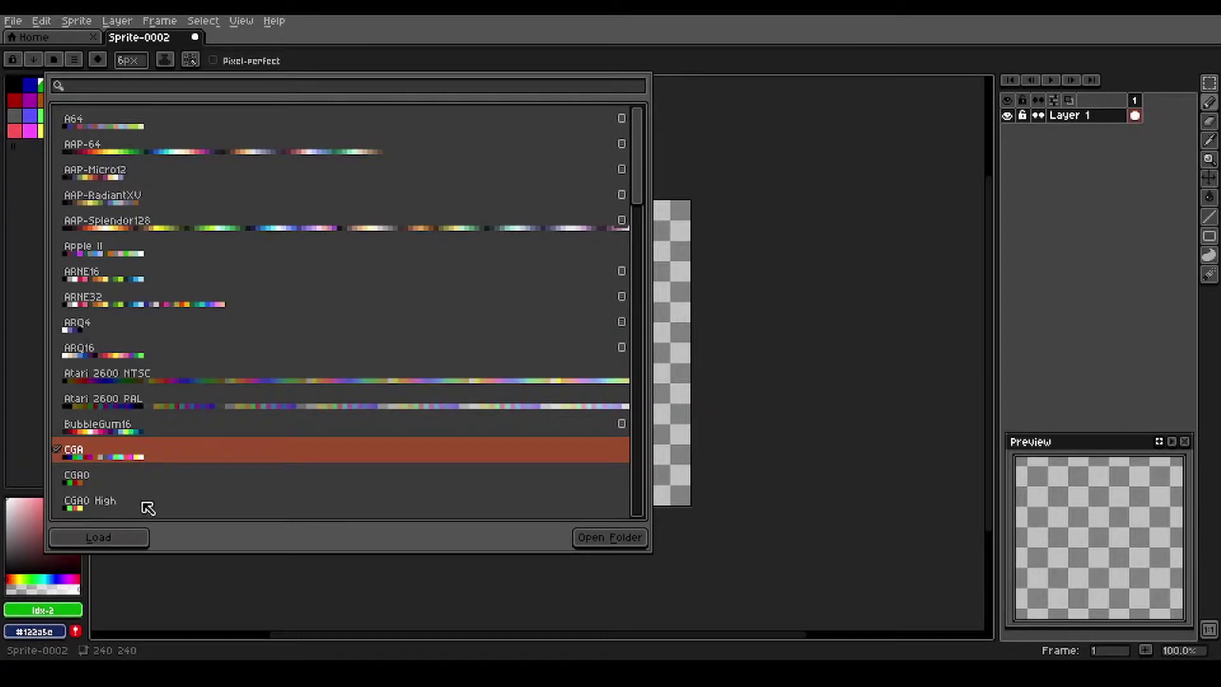
pyautogui.click(801, 375)
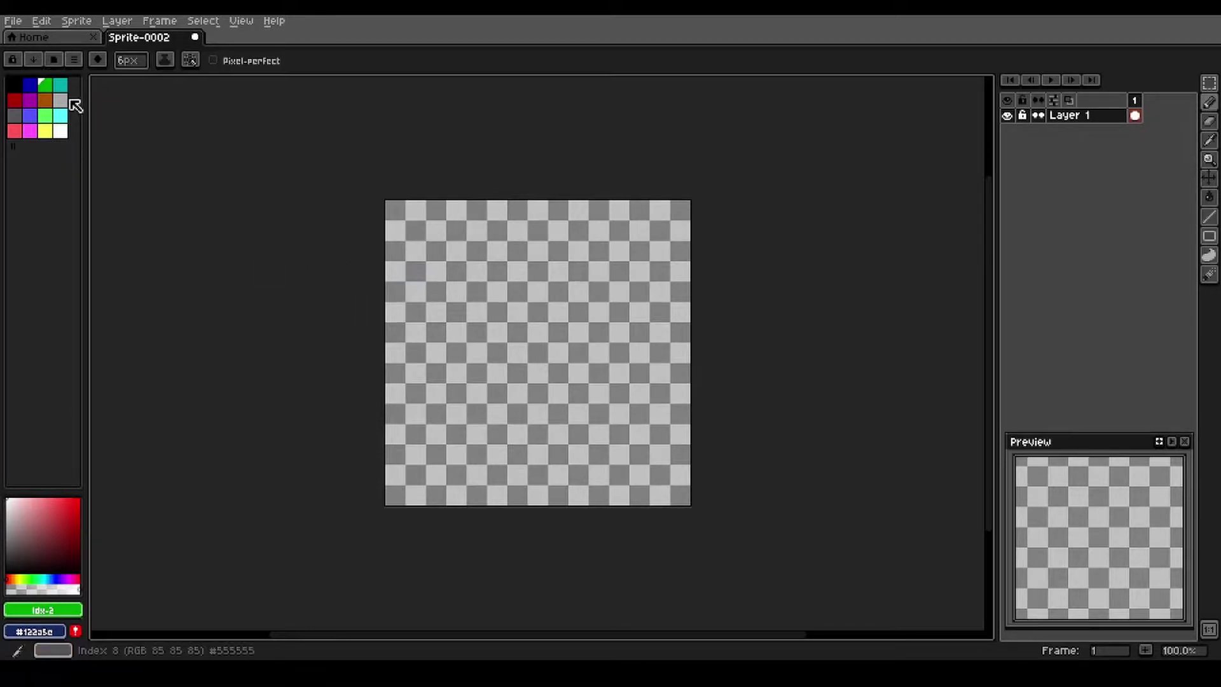
pyautogui.click(35, 60)
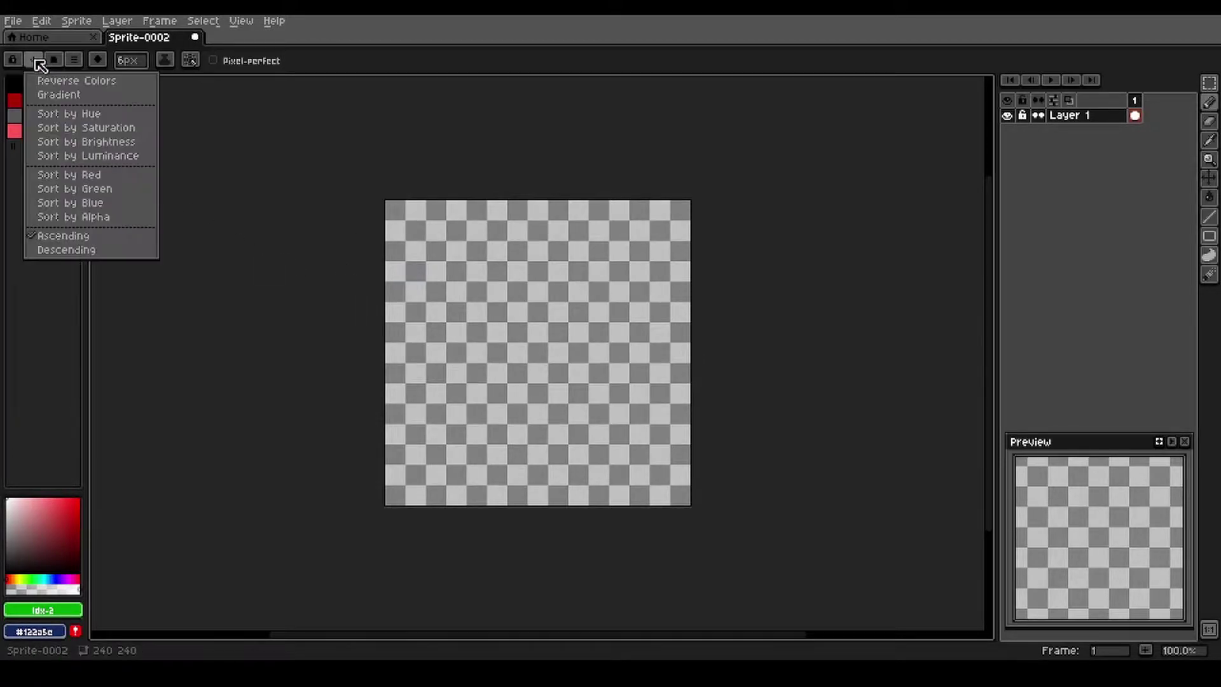
pyautogui.click(68, 114)
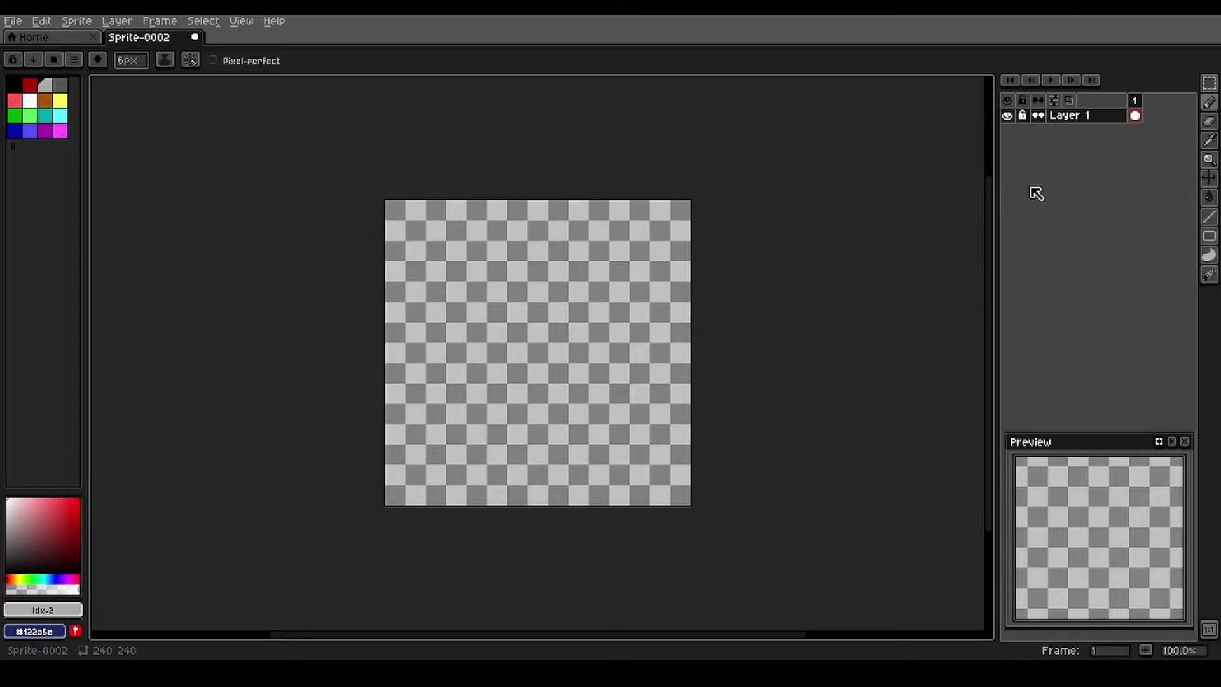
pyautogui.click(1055, 102)
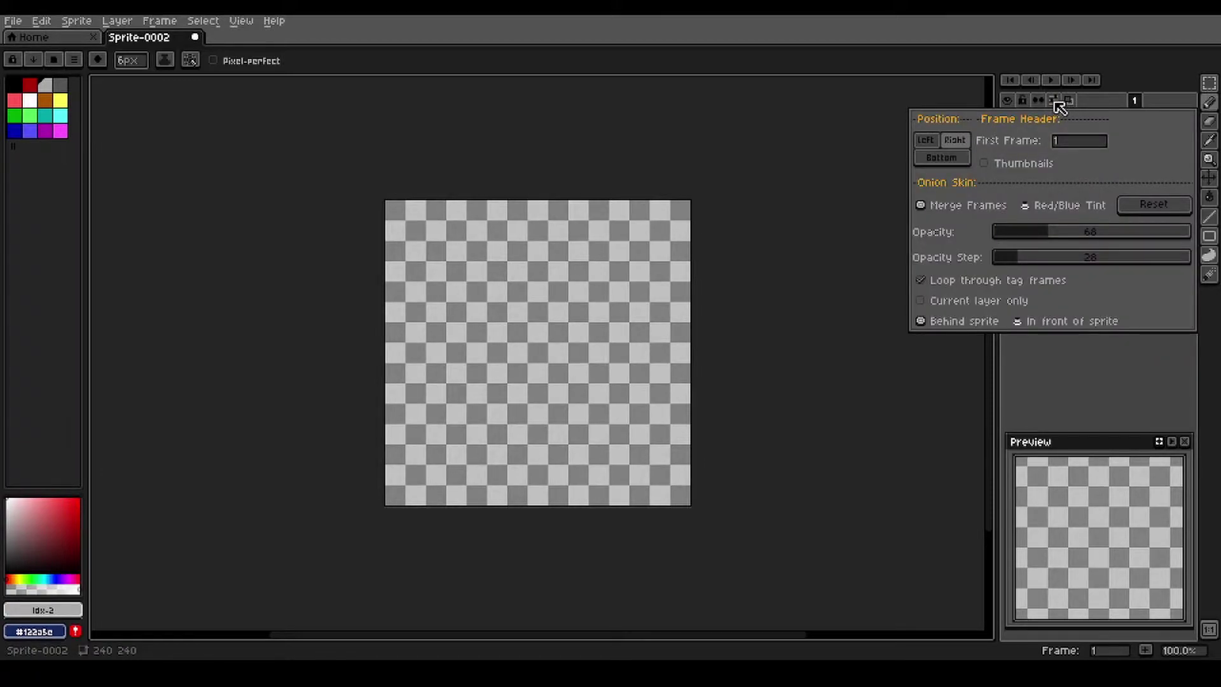
pyautogui.click(939, 159)
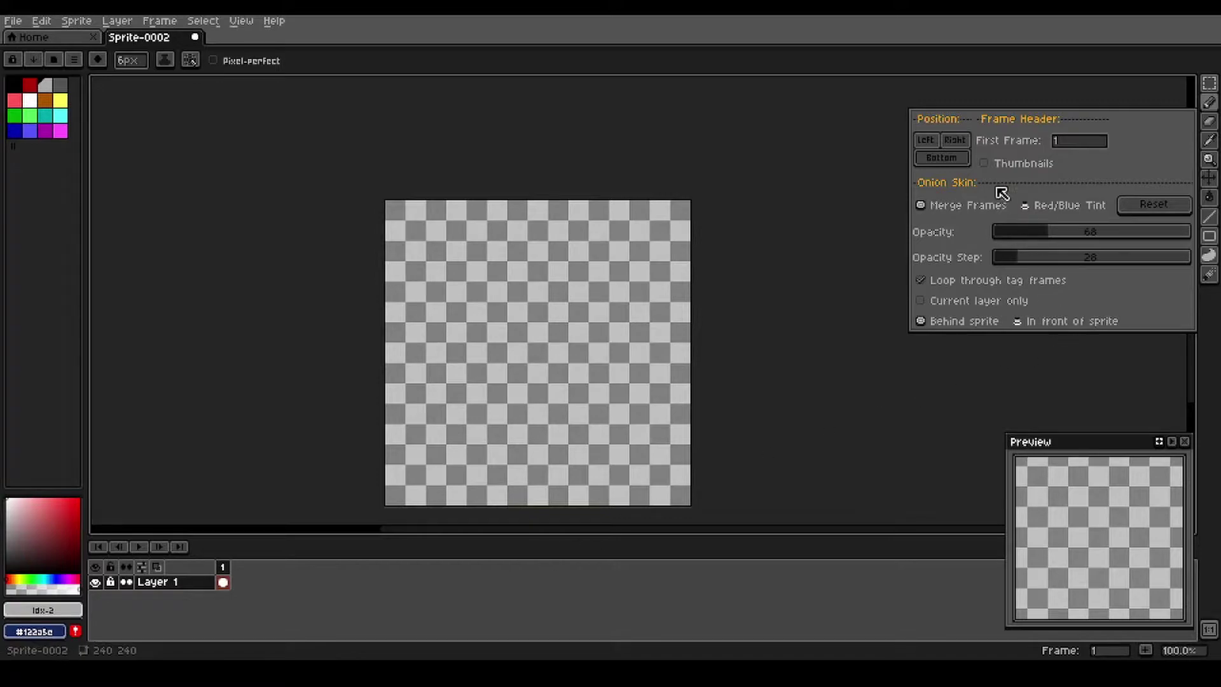
pyautogui.click(957, 140)
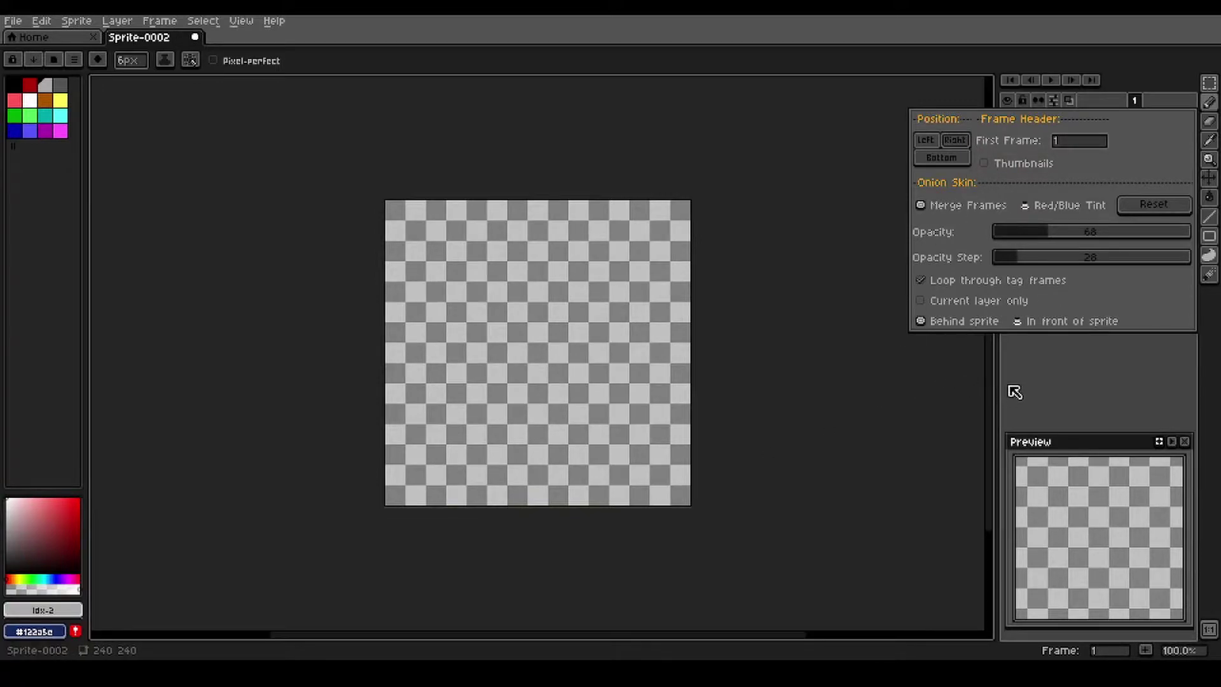
pyautogui.click(1055, 382)
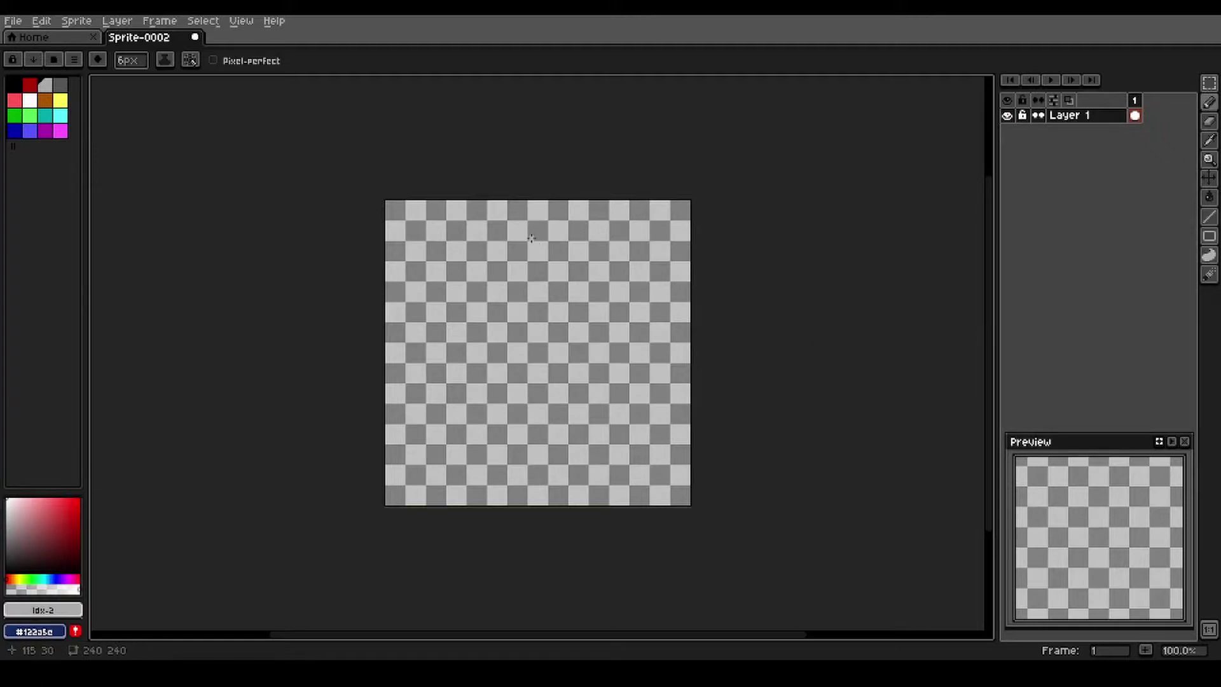
# Step: Rename Layer 1 to darkBG and fill the whole canvas with black
pyautogui.rightClick(1089, 120)
pyautogui.click(1105, 129)
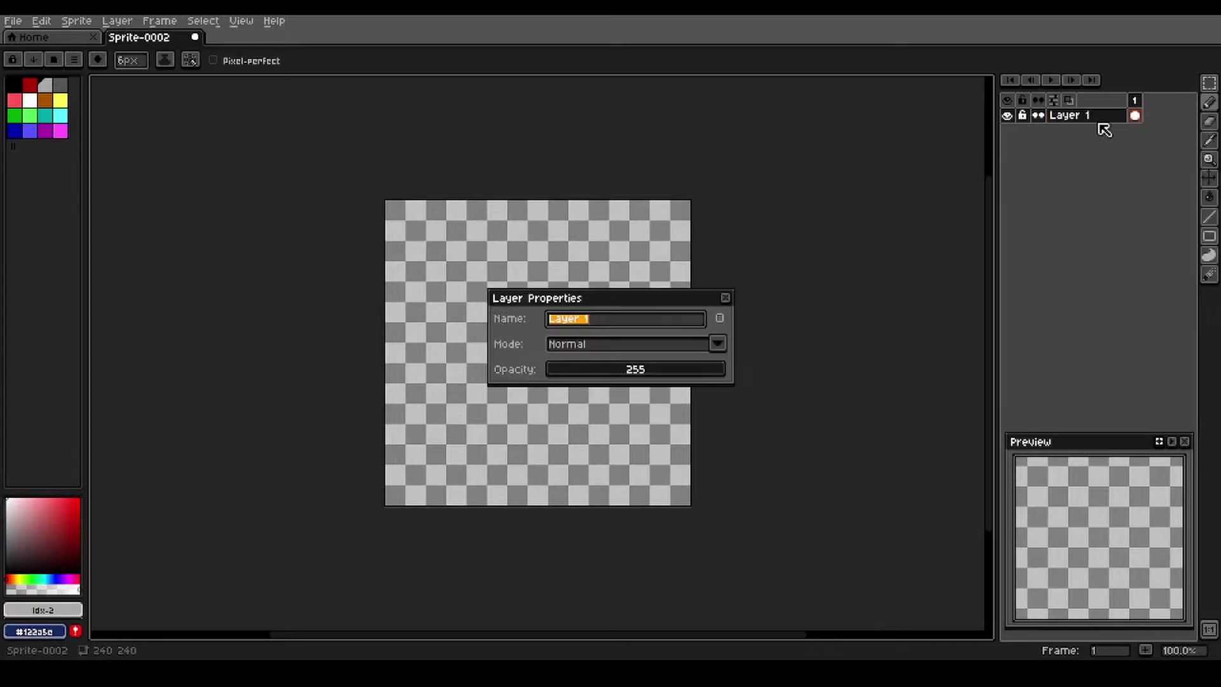
pyautogui.write('darkBG')
pyautogui.press('Return')
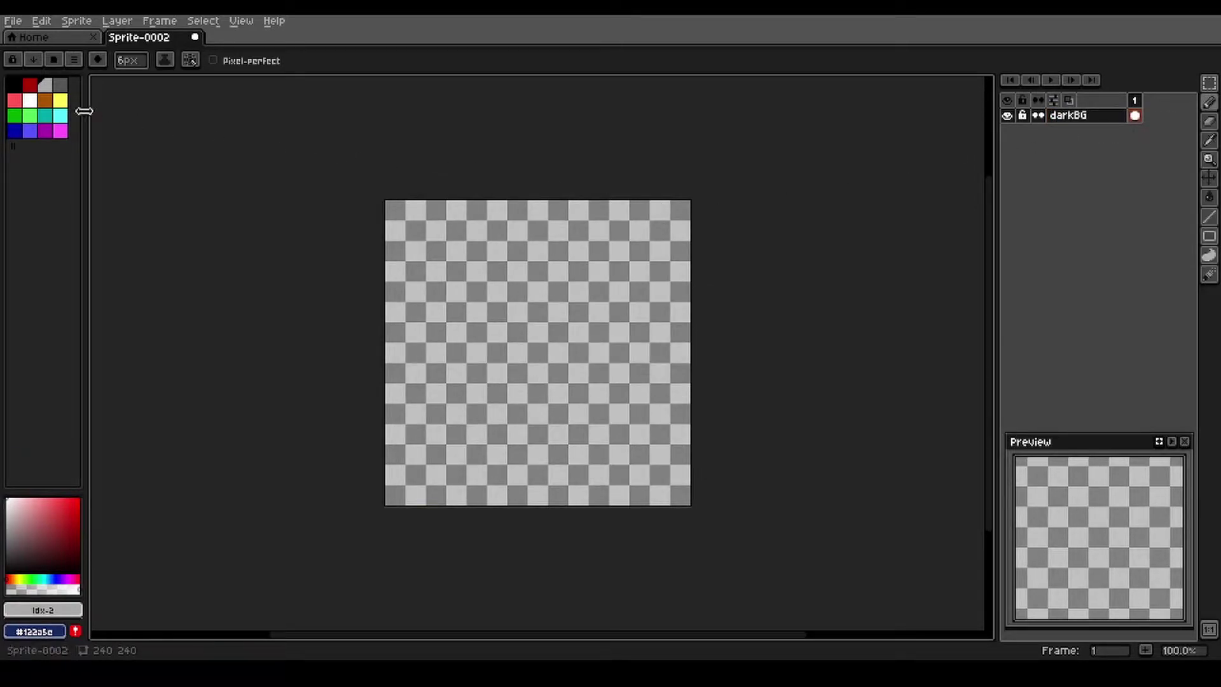
pyautogui.click(13, 89)
pyautogui.press('g')
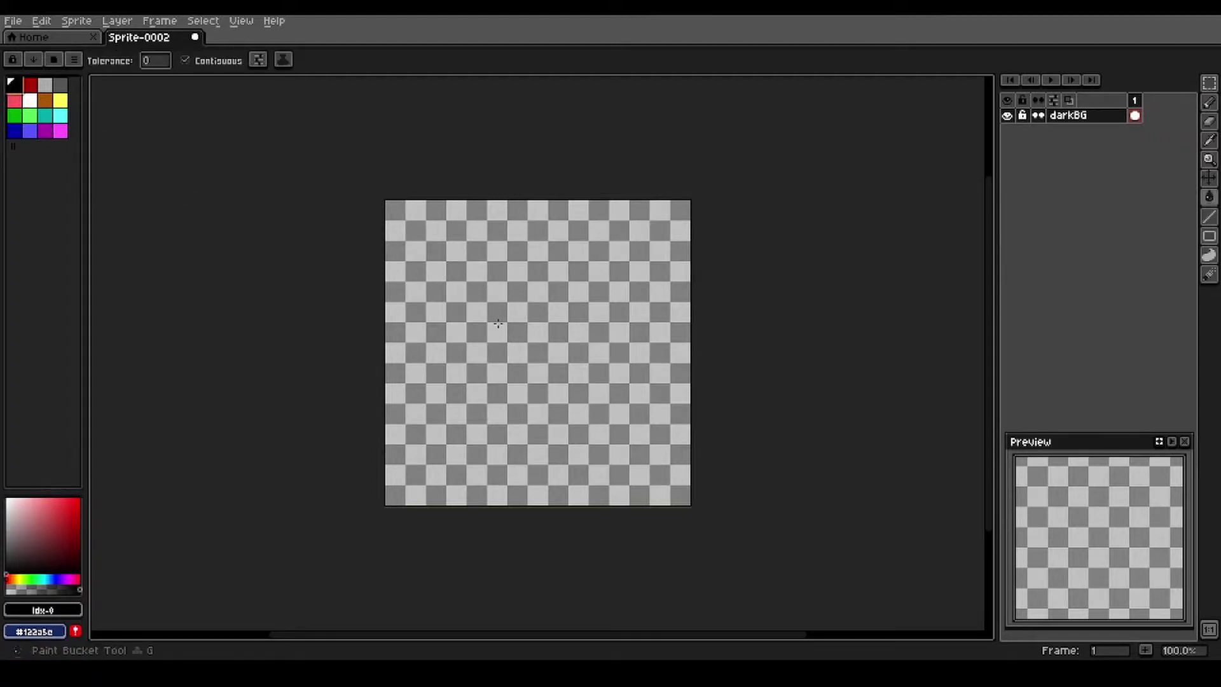
pyautogui.click(498, 325)
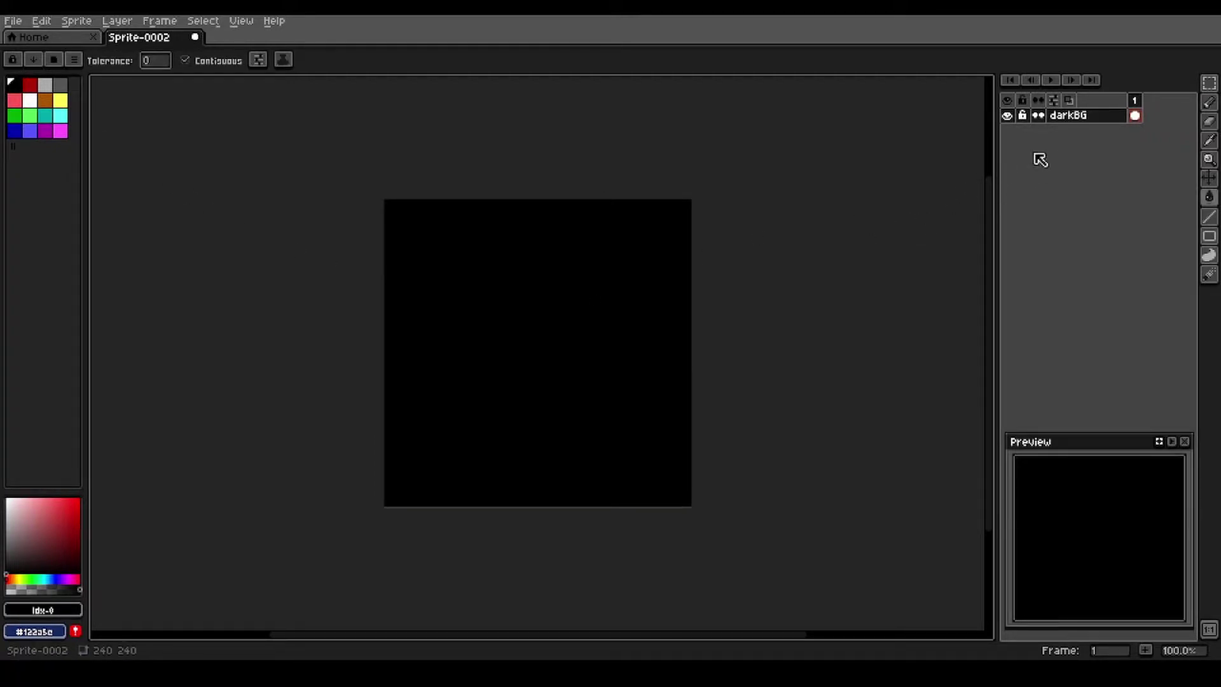
# Step: Add a layer named sky, with light blue as foreground and dark blue as background colour
pyautogui.hotkey('shift', 'n')
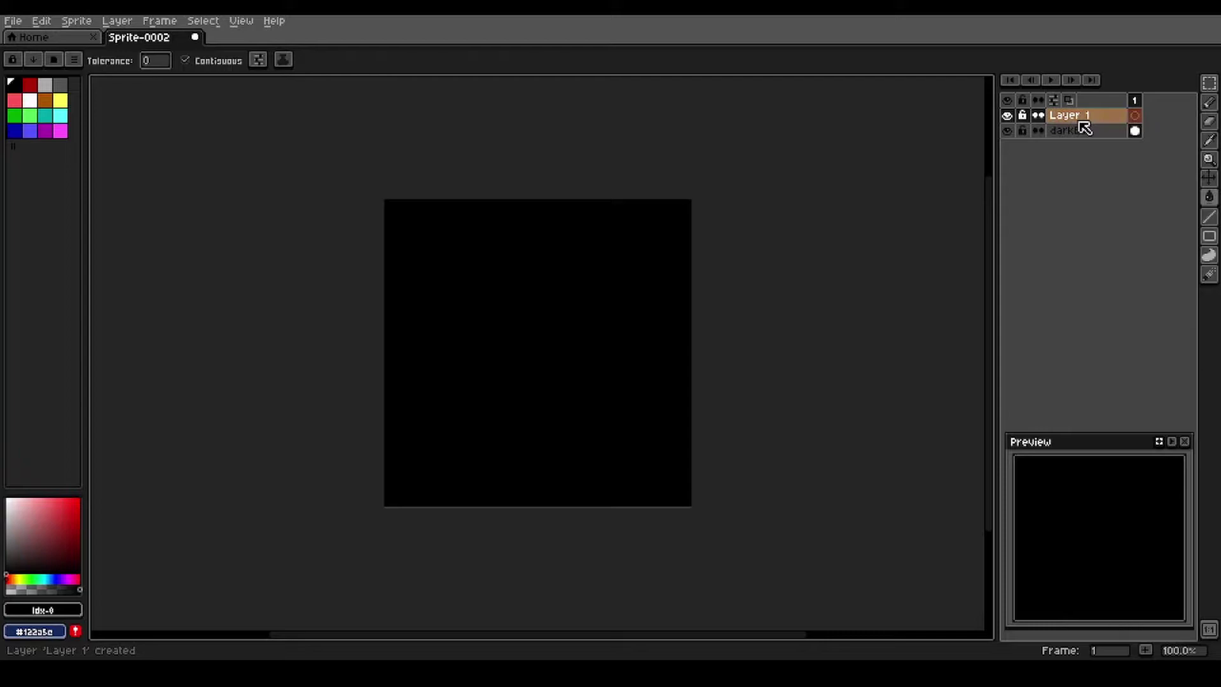
pyautogui.doubleClick(1081, 118)
pyautogui.write('sky')
pyautogui.press('Return')
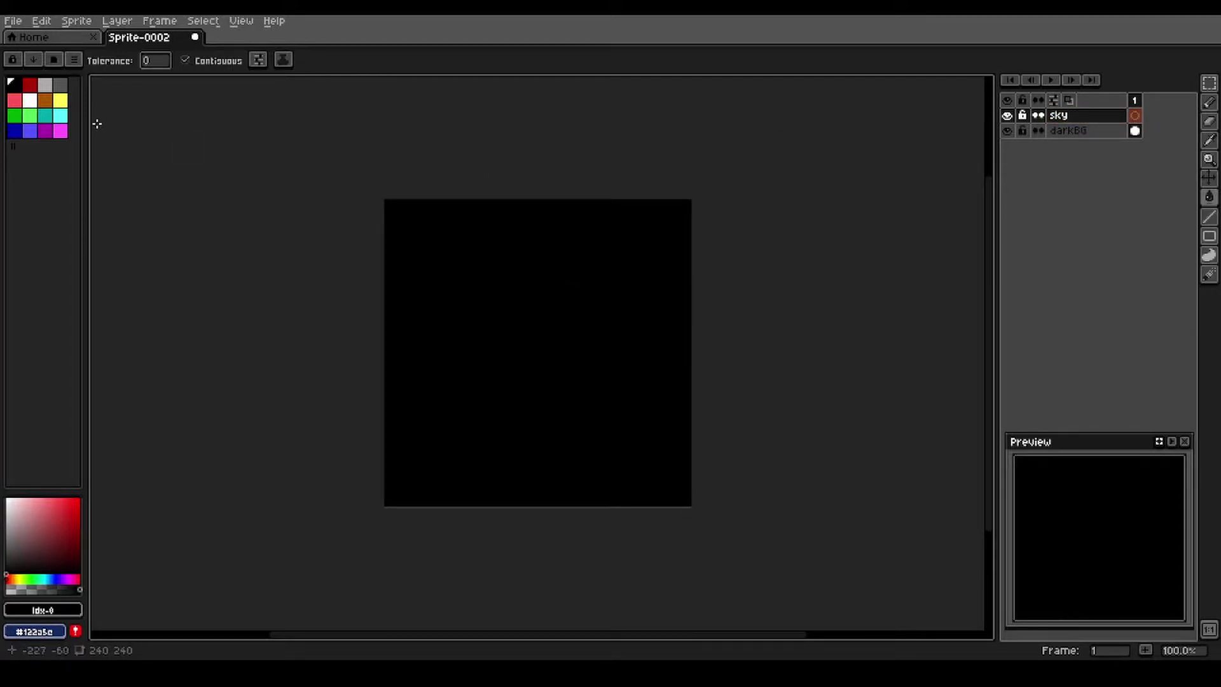
pyautogui.click(51, 118)
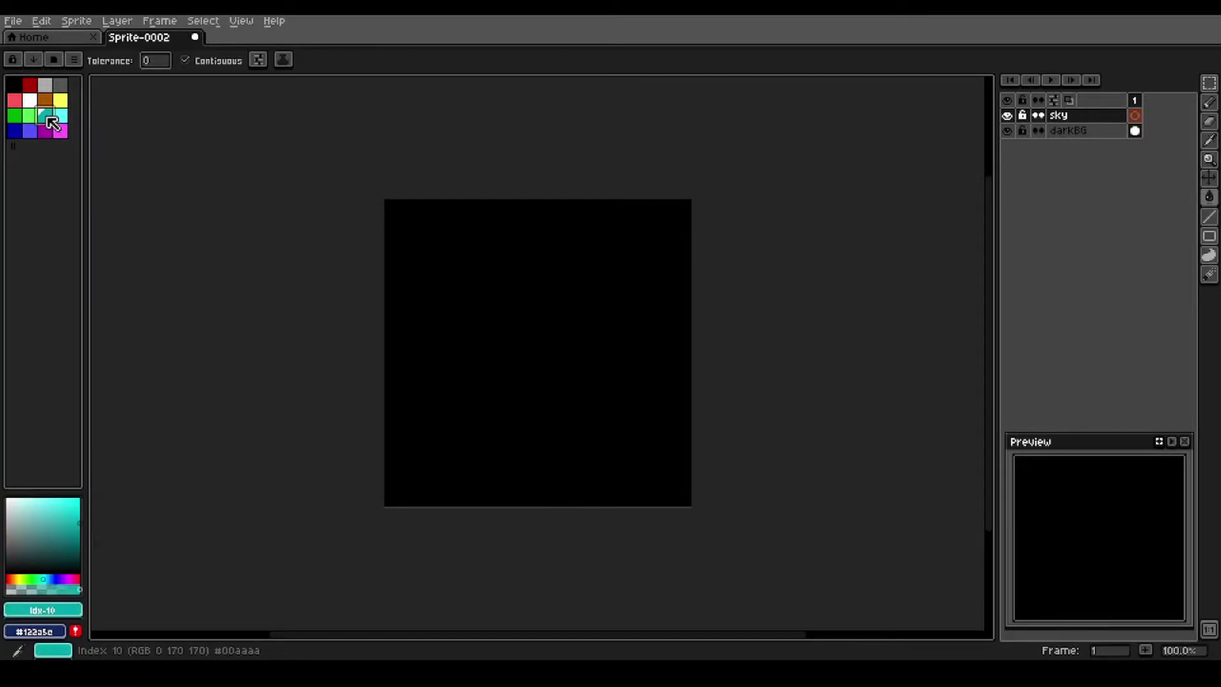
pyautogui.click(30, 131)
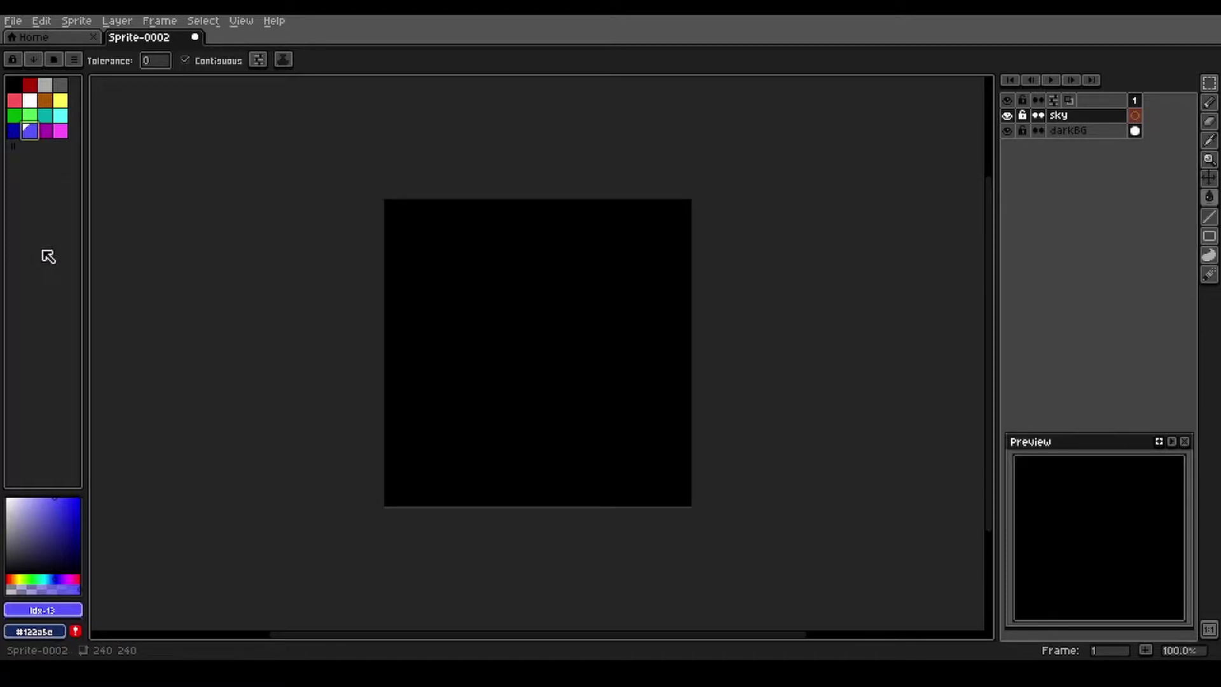
pyautogui.rightClick(15, 132)
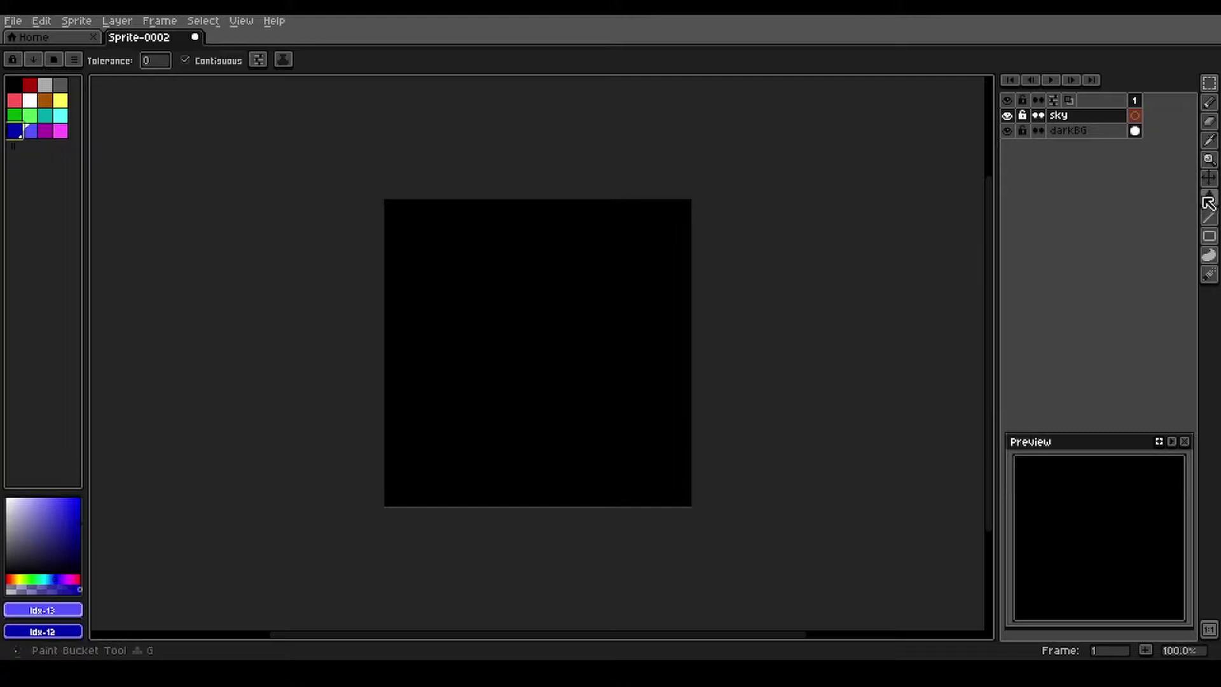
# Step: Drag a blue gradient with Bayer Matrix 8x8 dithering across the lower sky
pyautogui.moveTo(1209, 202); pyautogui.dragTo(1196, 198)
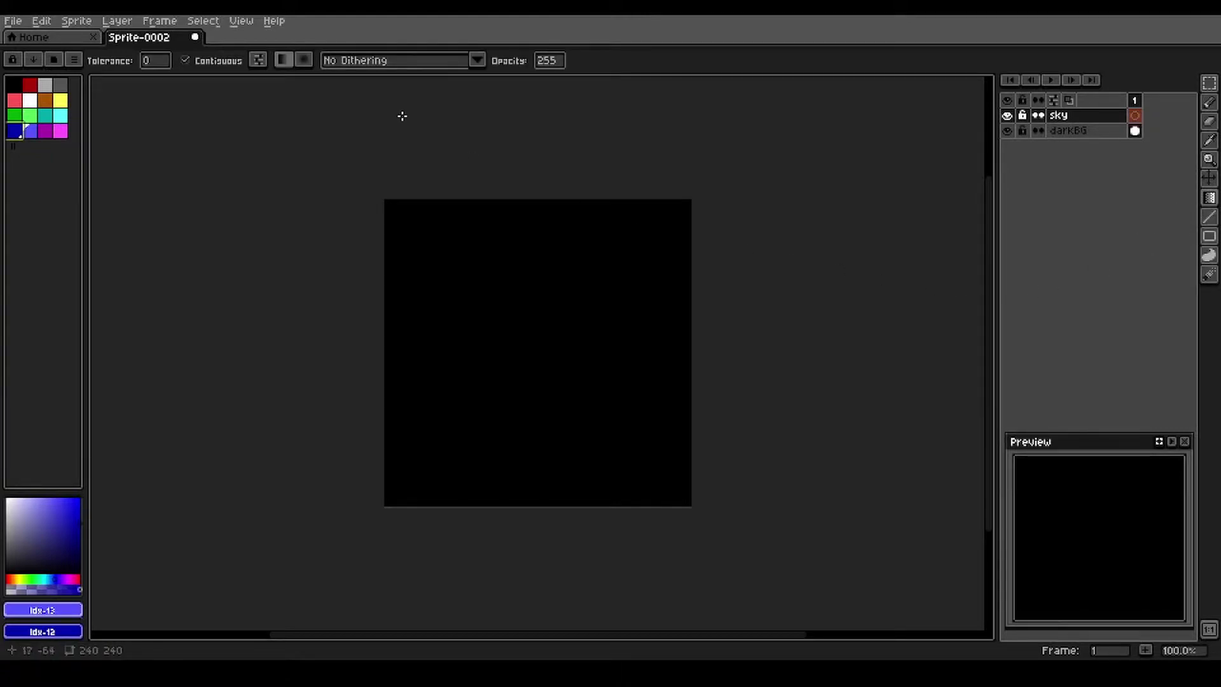
pyautogui.click(481, 60)
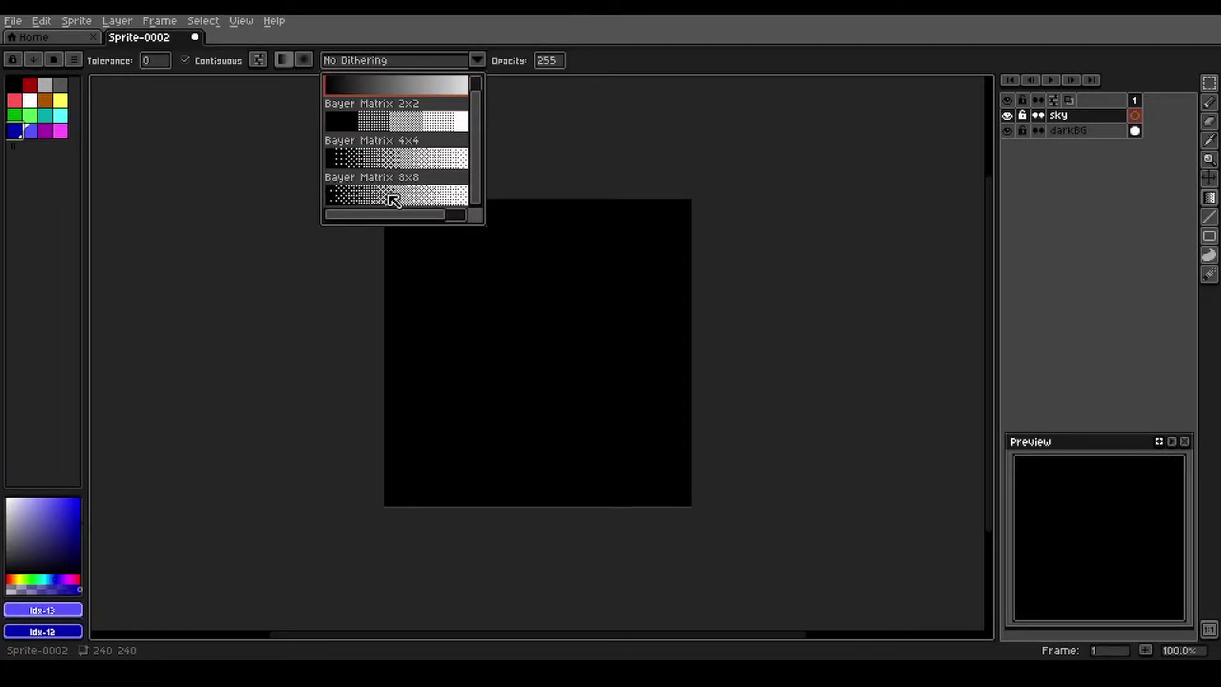
pyautogui.click(393, 197)
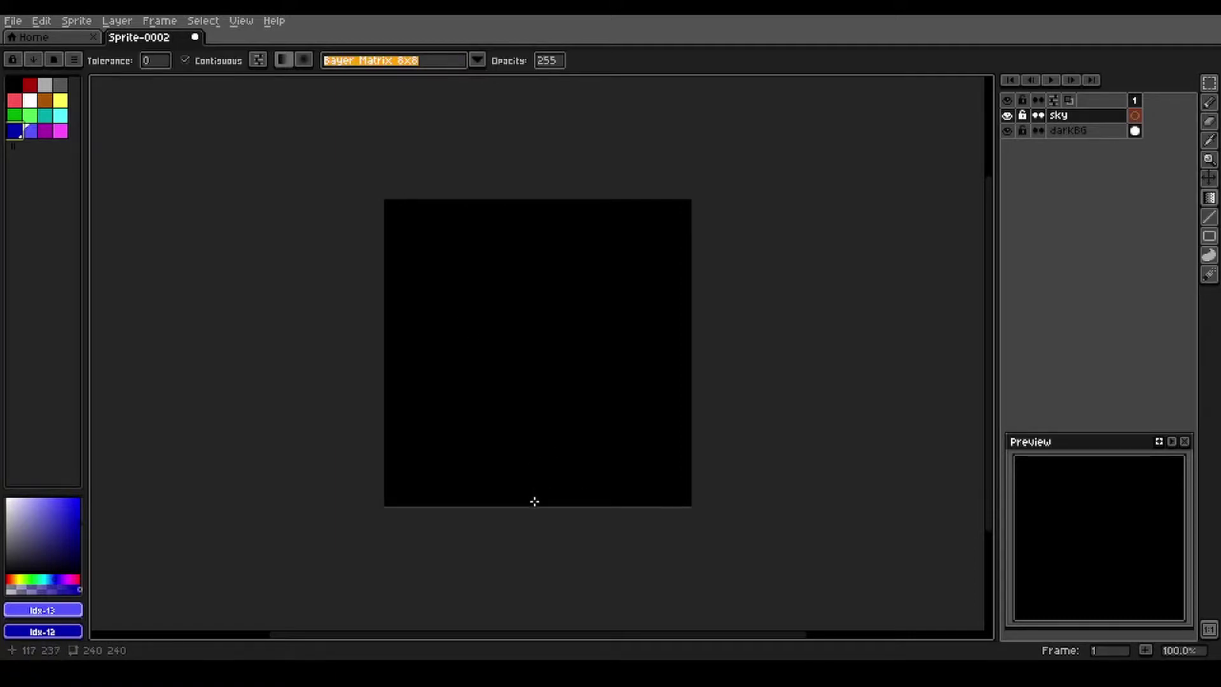
pyautogui.moveTo(534, 502); pyautogui.dragTo(536, 424)
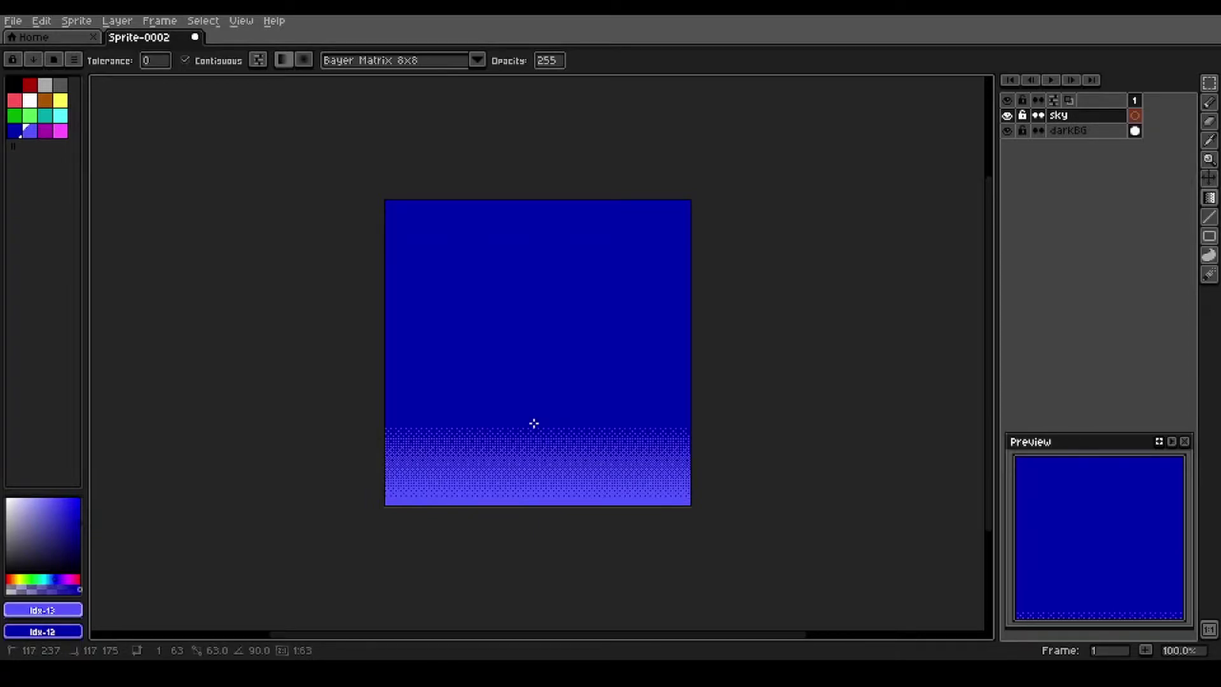
pyautogui.moveTo(534, 421); pyautogui.dragTo(534, 408)
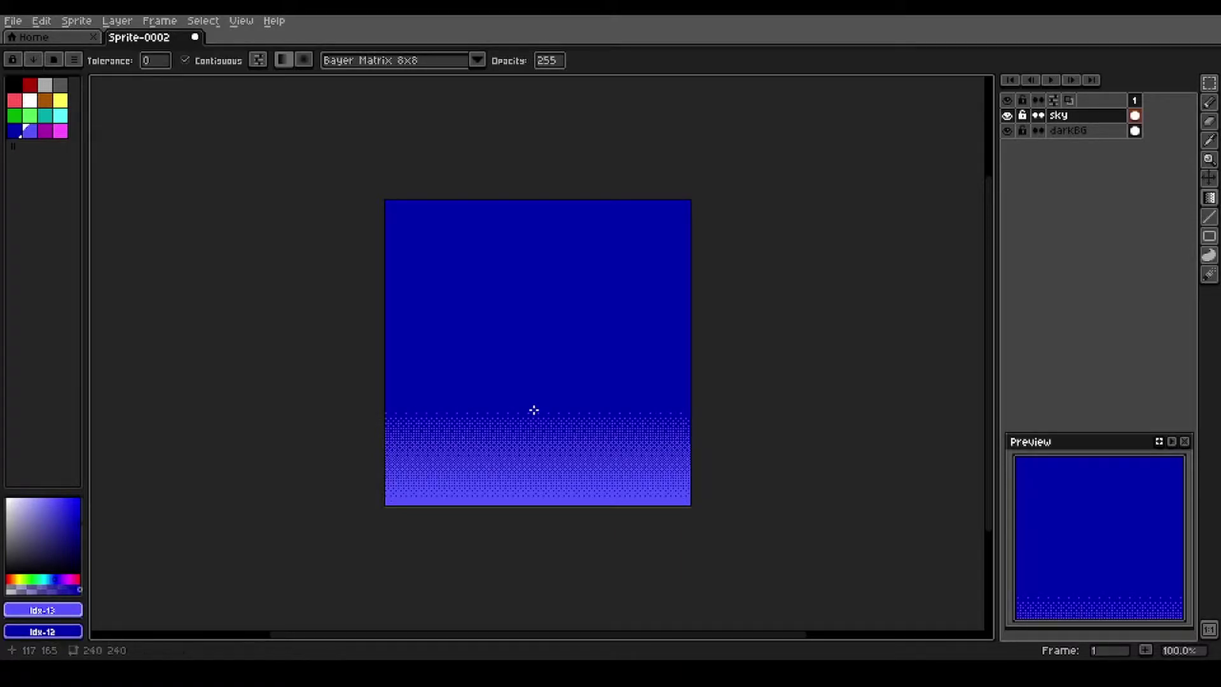
# Step: Lay a dithered dark-blue-to-black gradient over the upper part of the sky
pyautogui.click(15, 131)
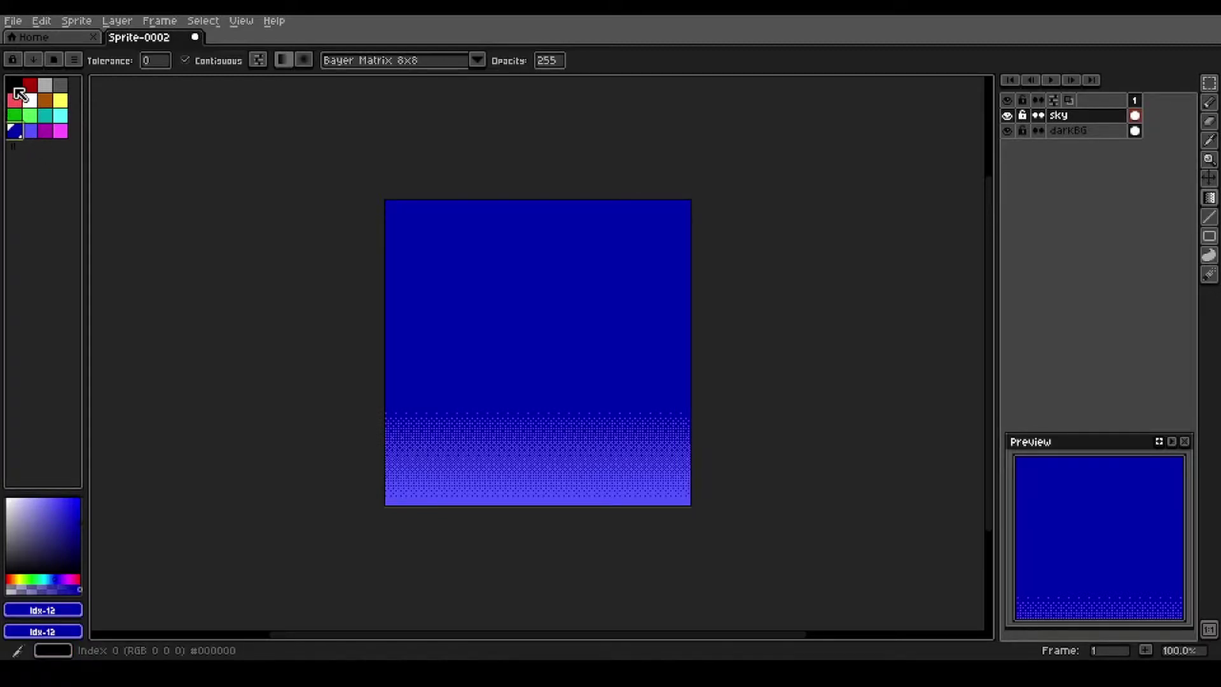
pyautogui.rightClick(16, 91)
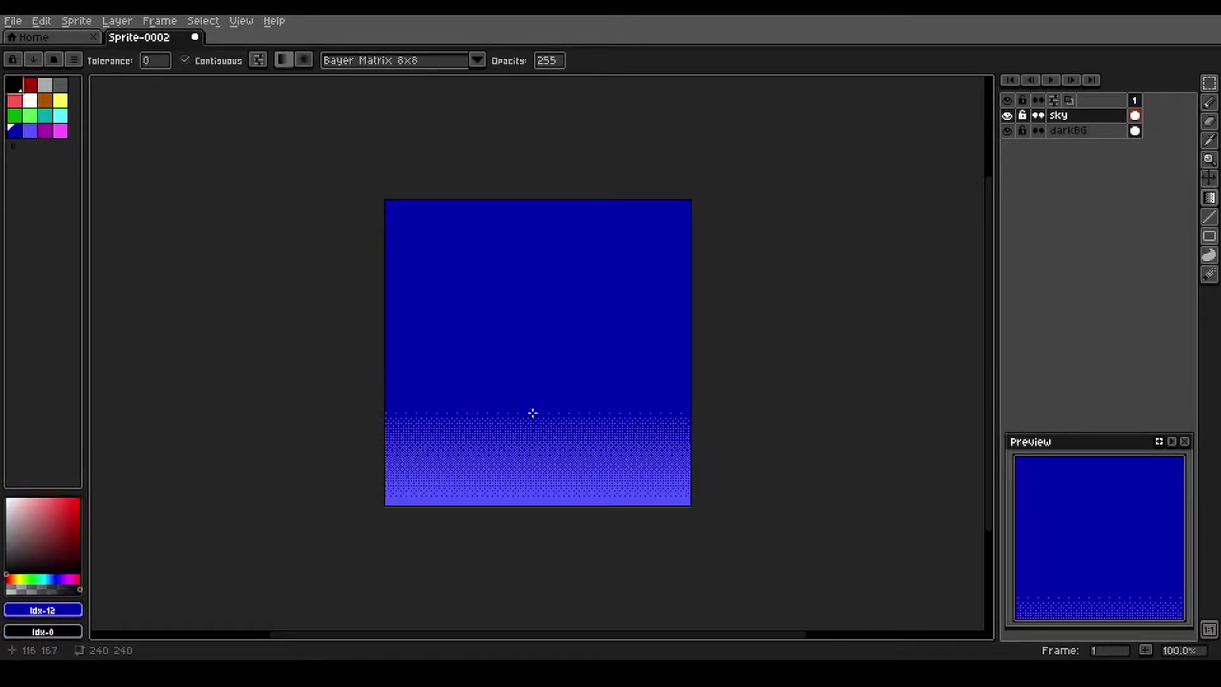
pyautogui.moveTo(533, 414); pyautogui.dragTo(532, 346)
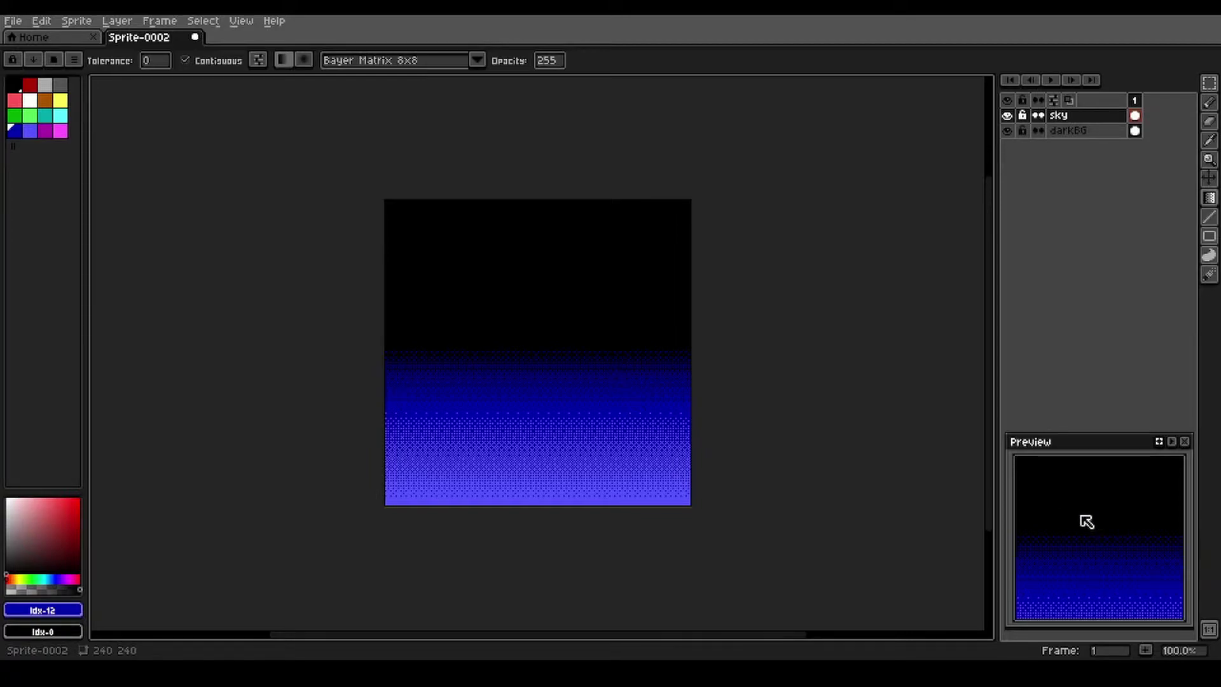
pyautogui.scroll(-2, 1078, 525)
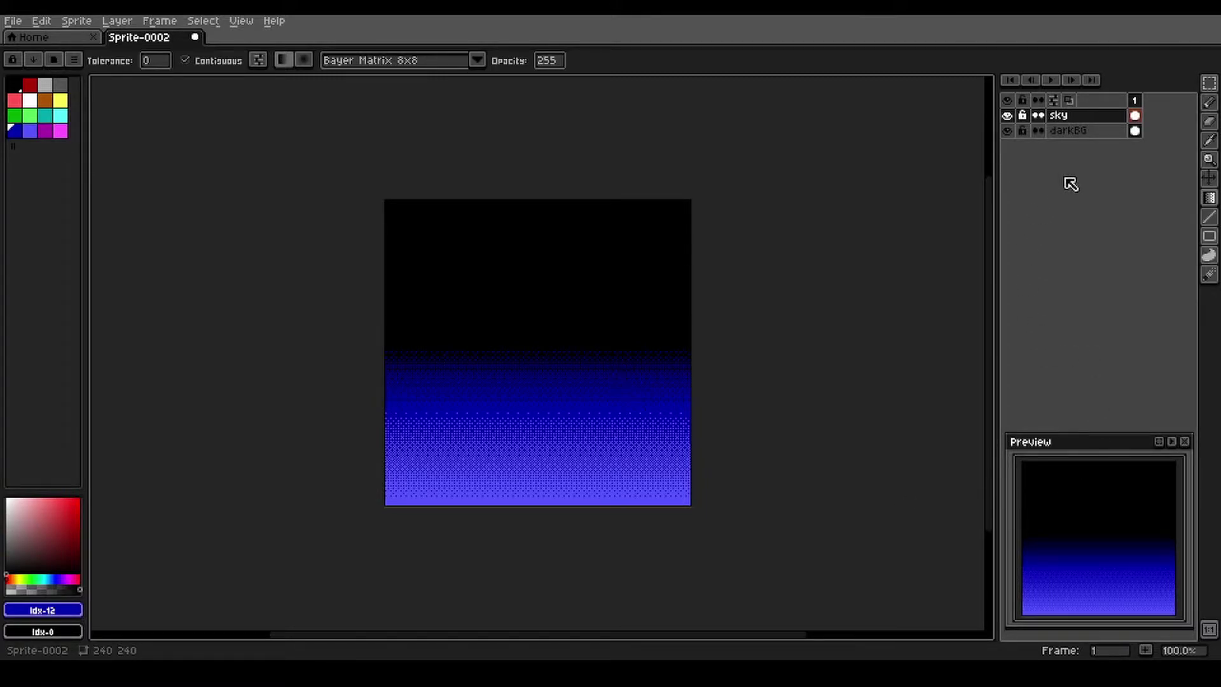
# Step: Add a new layer named foreground above the sky
pyautogui.hotkey('shift', 'n')
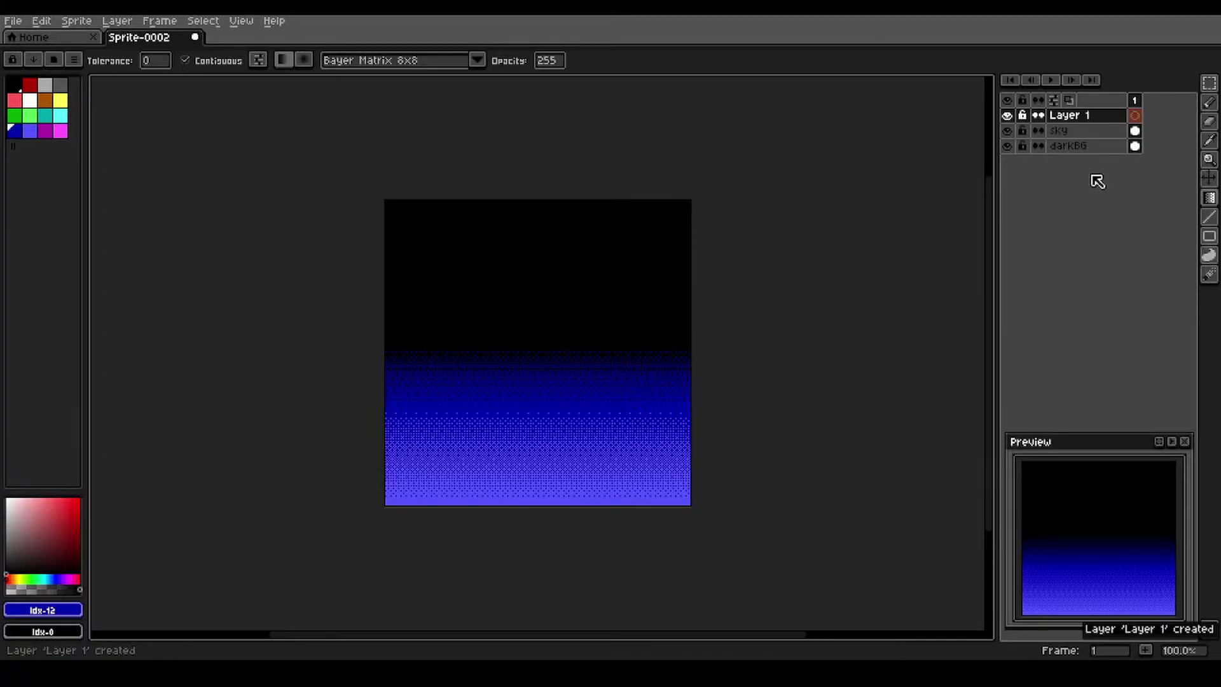
pyautogui.rightClick(1086, 115)
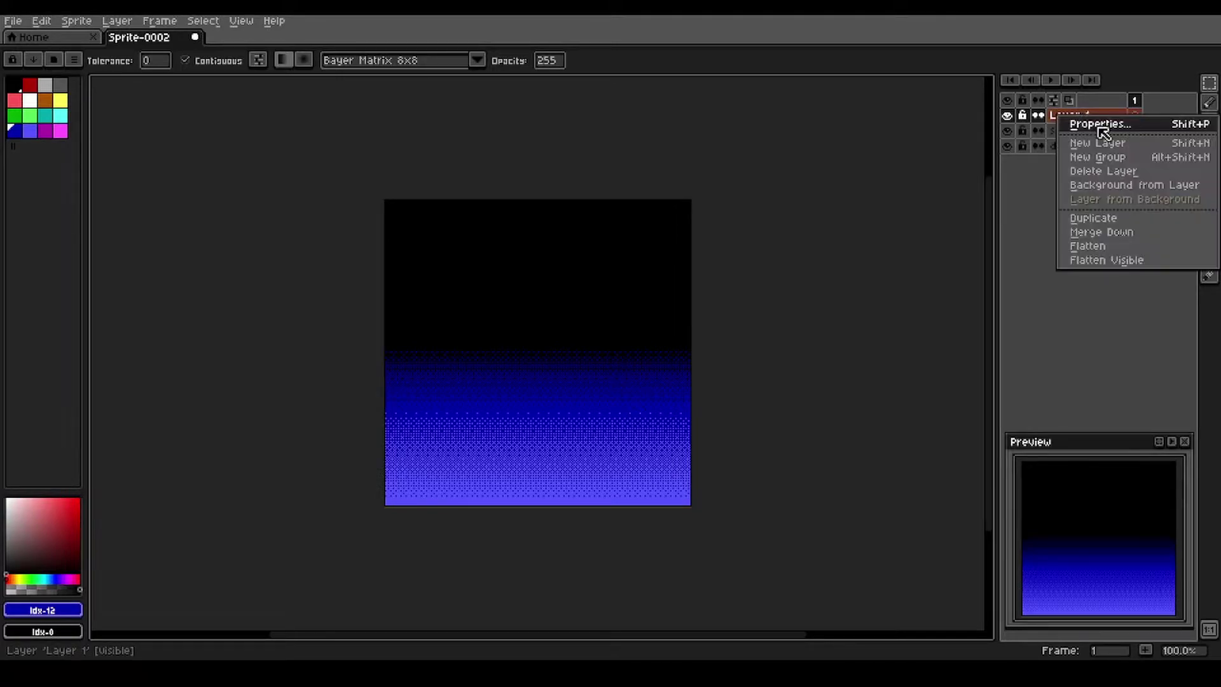
pyautogui.click(1099, 126)
pyautogui.write('foreground')
pyautogui.press('Return')
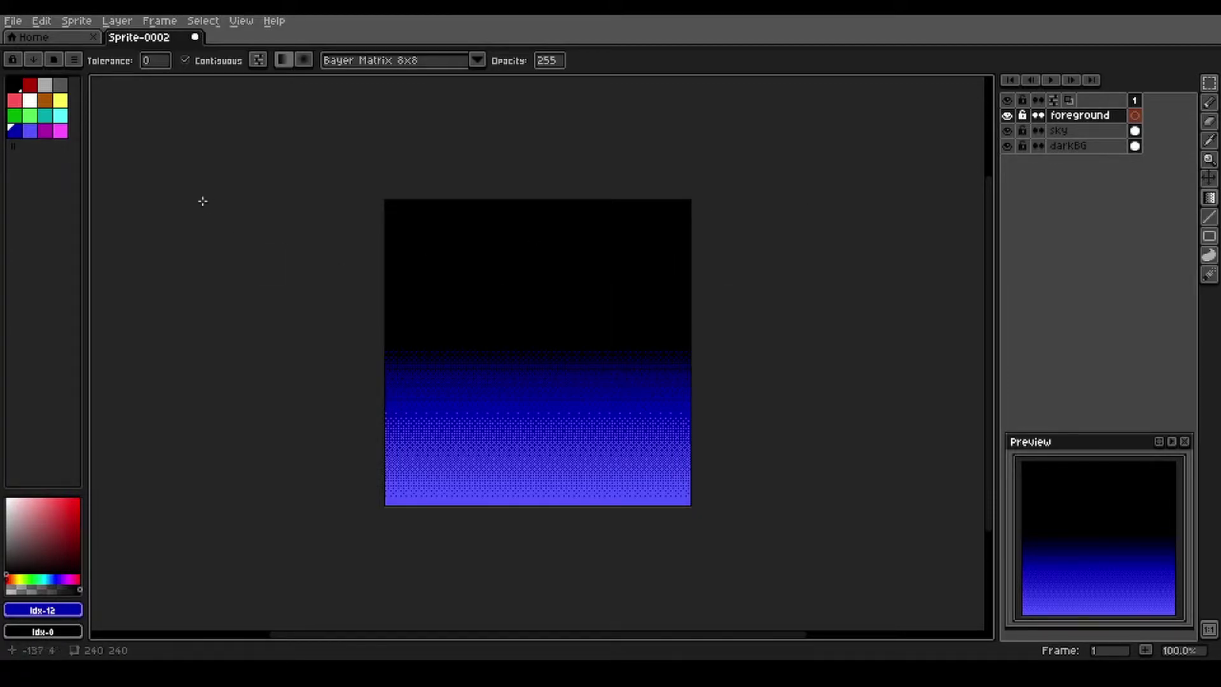
# Step: Draw a black wavy hill outline across the canvas with the Pencil
pyautogui.click(14, 85)
pyautogui.press('b')
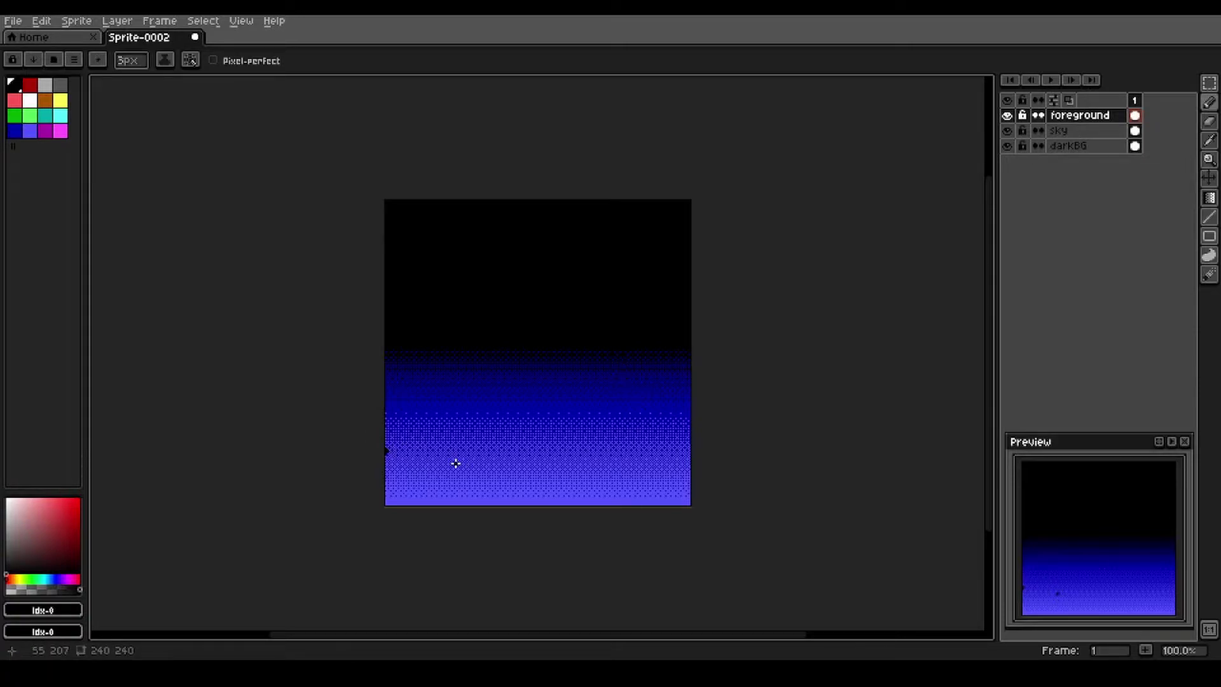
pyautogui.hotkey('ctrl', 'z')
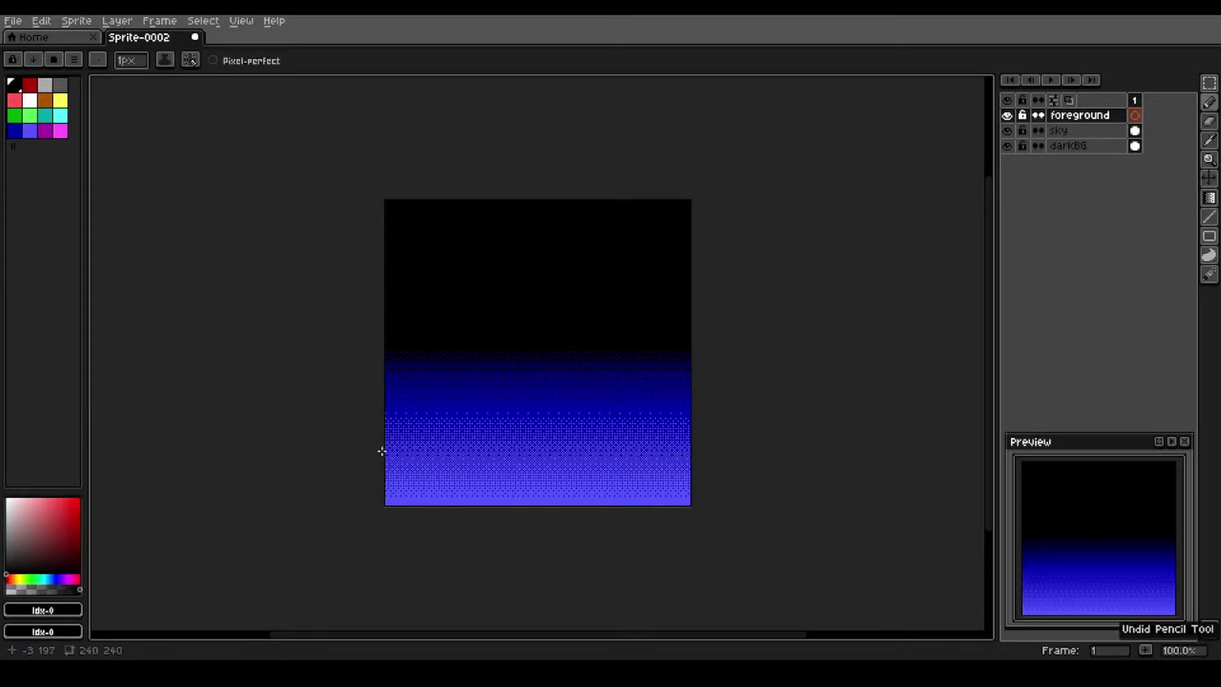
pyautogui.moveTo(384, 450)
pyautogui.mouseDown()
pyautogui.moveTo(450, 466)
pyautogui.moveTo(429, 459)
pyautogui.moveTo(513, 444)
pyautogui.moveTo(579, 458)
pyautogui.moveTo(638, 436)
pyautogui.moveTo(700, 458)
pyautogui.mouseUp()
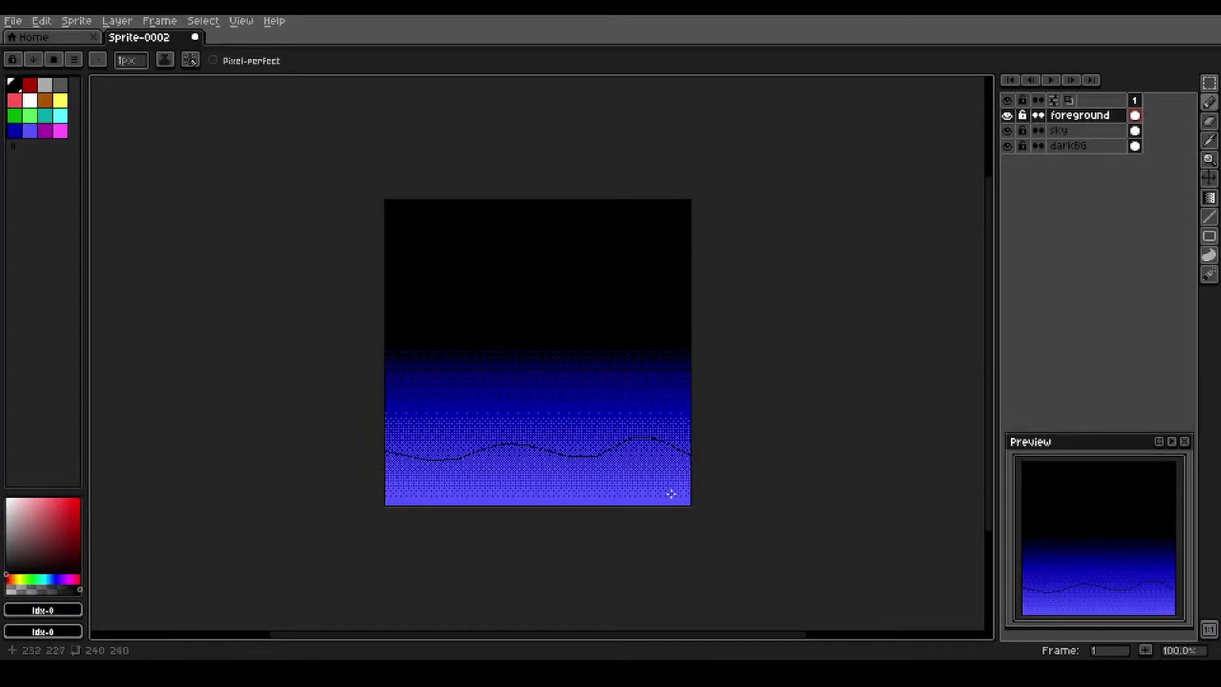
# Step: Fill everything below the wavy hill outline with solid black
pyautogui.press('g')
pyautogui.click(572, 482)
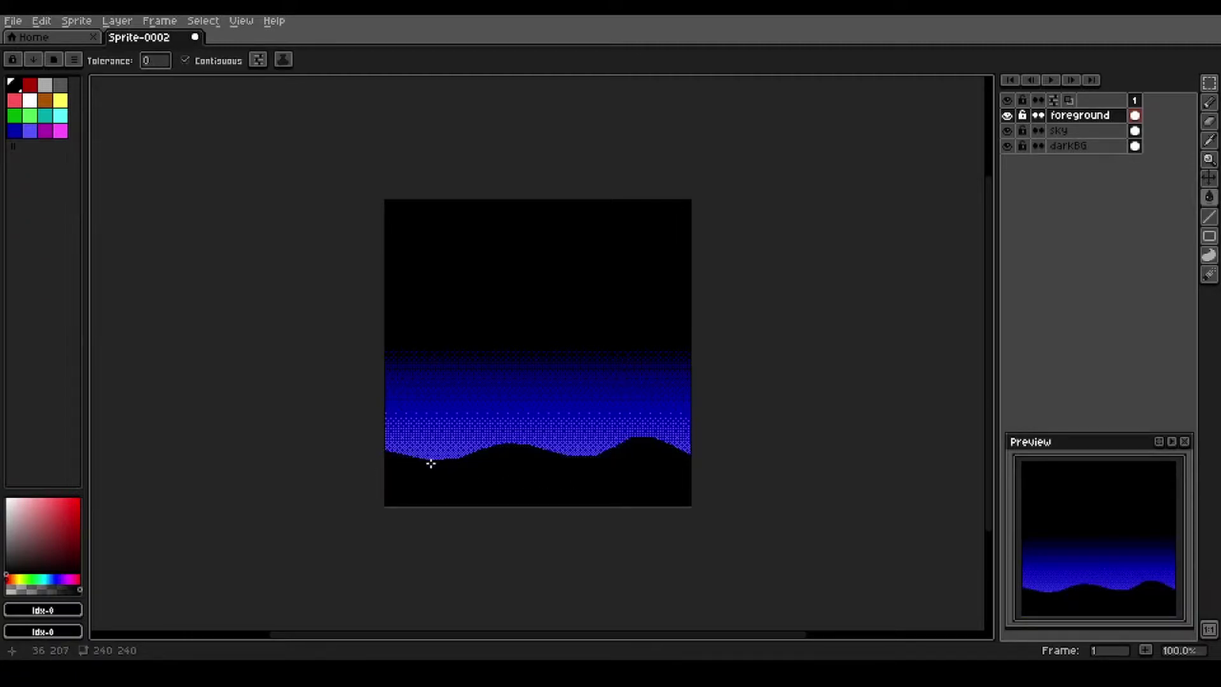
pyautogui.scroll(2, 389, 465)
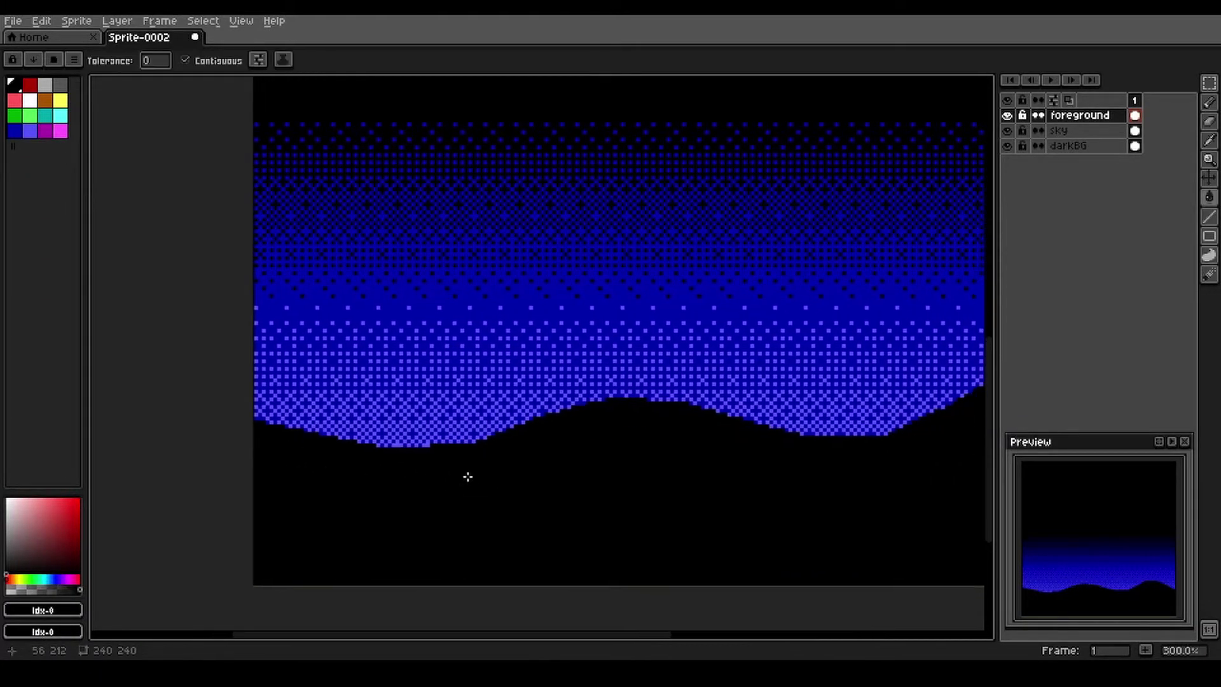
# Step: Draw four thin black poles rising from the hills
pyautogui.press('b')
pyautogui.moveTo(294, 381)
pyautogui.mouseDown()
pyautogui.moveTo(293, 426)
pyautogui.moveTo(347, 440)
pyautogui.mouseUp()
pyautogui.moveTo(440, 400); pyautogui.dragTo(439, 444)
pyautogui.moveTo(519, 416); pyautogui.dragTo(519, 424)
pyautogui.moveTo(675, 364); pyautogui.dragTo(676, 401)
pyautogui.press('space')
pyautogui.moveTo(734, 475); pyautogui.dragTo(540, 461)
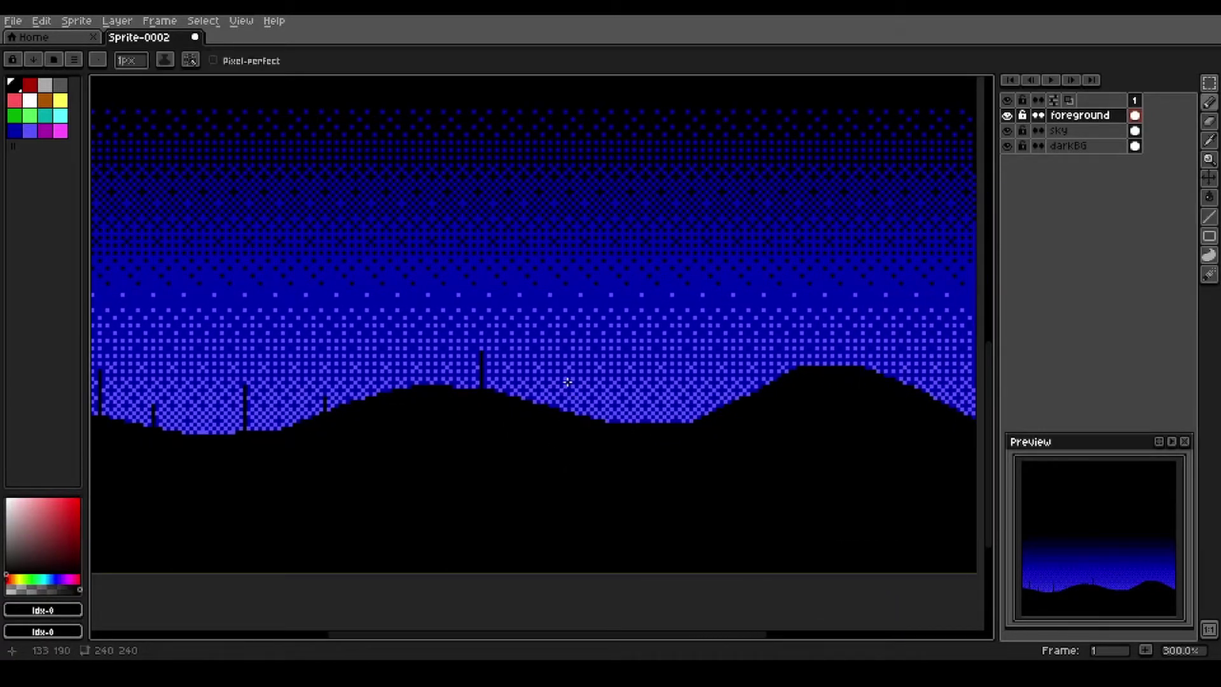
# Step: Add more poles across the hills, including tall ones on the right hill
pyautogui.moveTo(567, 381); pyautogui.dragTo(567, 422)
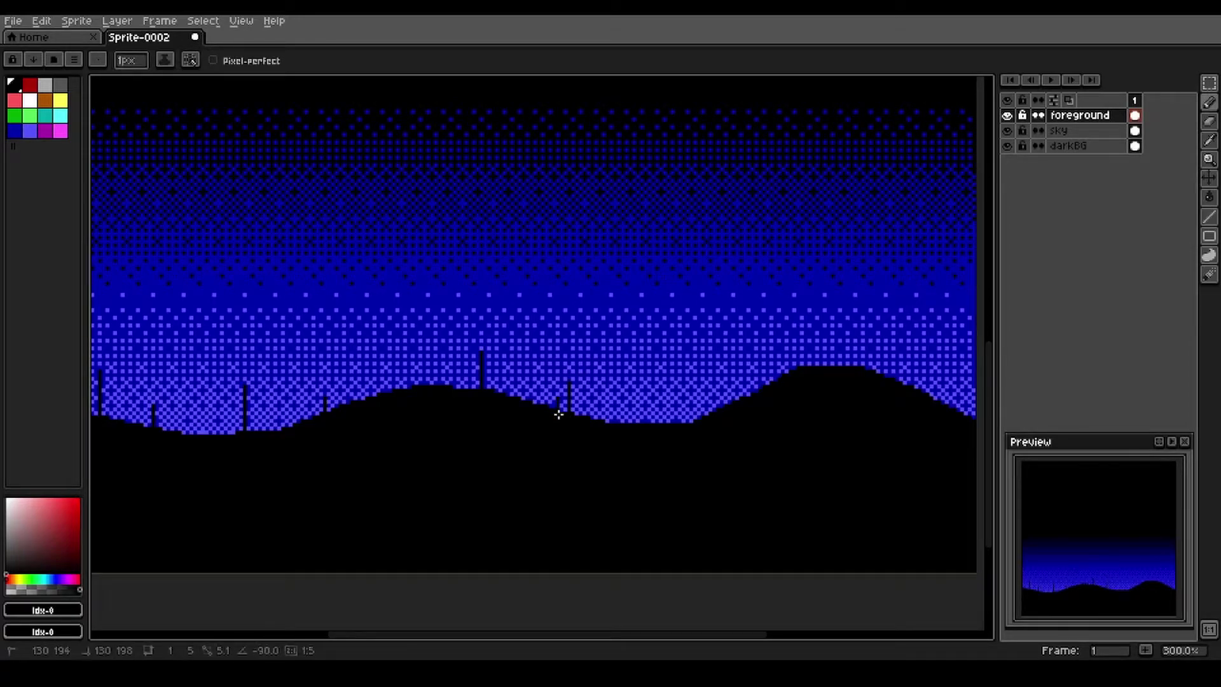
pyautogui.moveTo(533, 379); pyautogui.dragTo(539, 417)
pyautogui.moveTo(665, 480); pyautogui.dragTo(505, 510)
pyautogui.moveTo(465, 392)
pyautogui.mouseDown()
pyautogui.moveTo(467, 454)
pyautogui.moveTo(496, 463)
pyautogui.moveTo(521, 431)
pyautogui.moveTo(521, 458)
pyautogui.mouseUp()
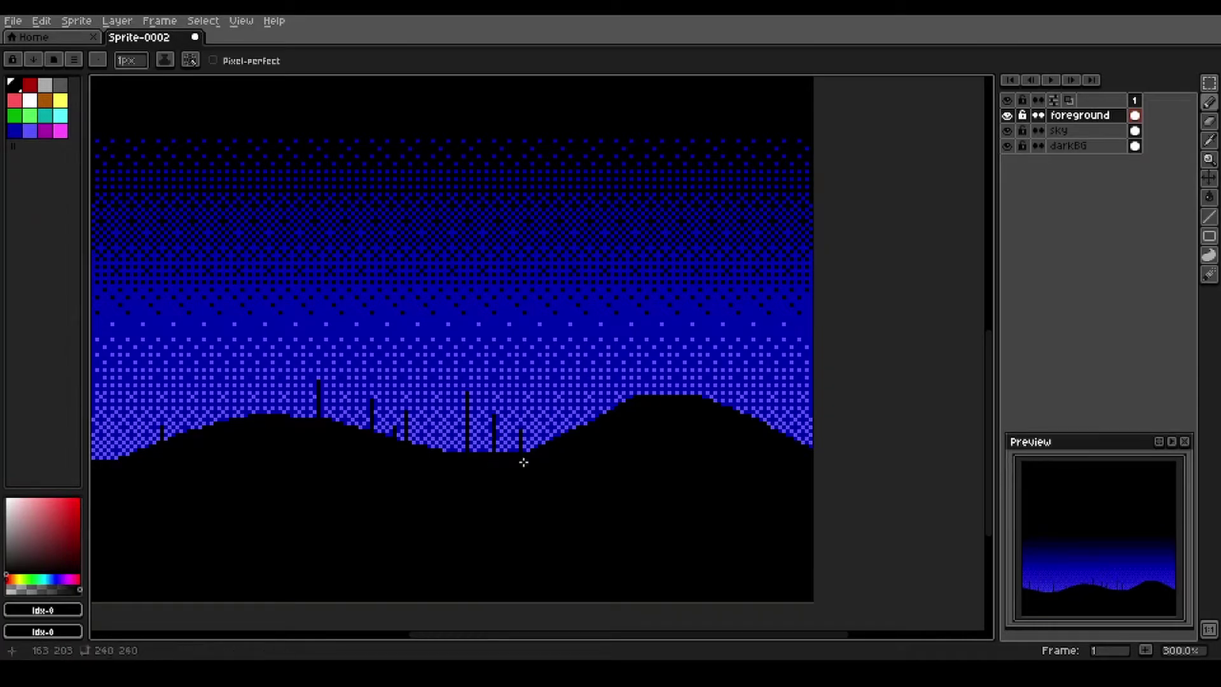
pyautogui.moveTo(576, 409); pyautogui.dragTo(577, 438)
pyautogui.moveTo(749, 375)
pyautogui.mouseDown()
pyautogui.moveTo(750, 419)
pyautogui.moveTo(787, 421)
pyautogui.moveTo(785, 436)
pyautogui.mouseUp()
pyautogui.moveTo(769, 344); pyautogui.dragTo(769, 431)
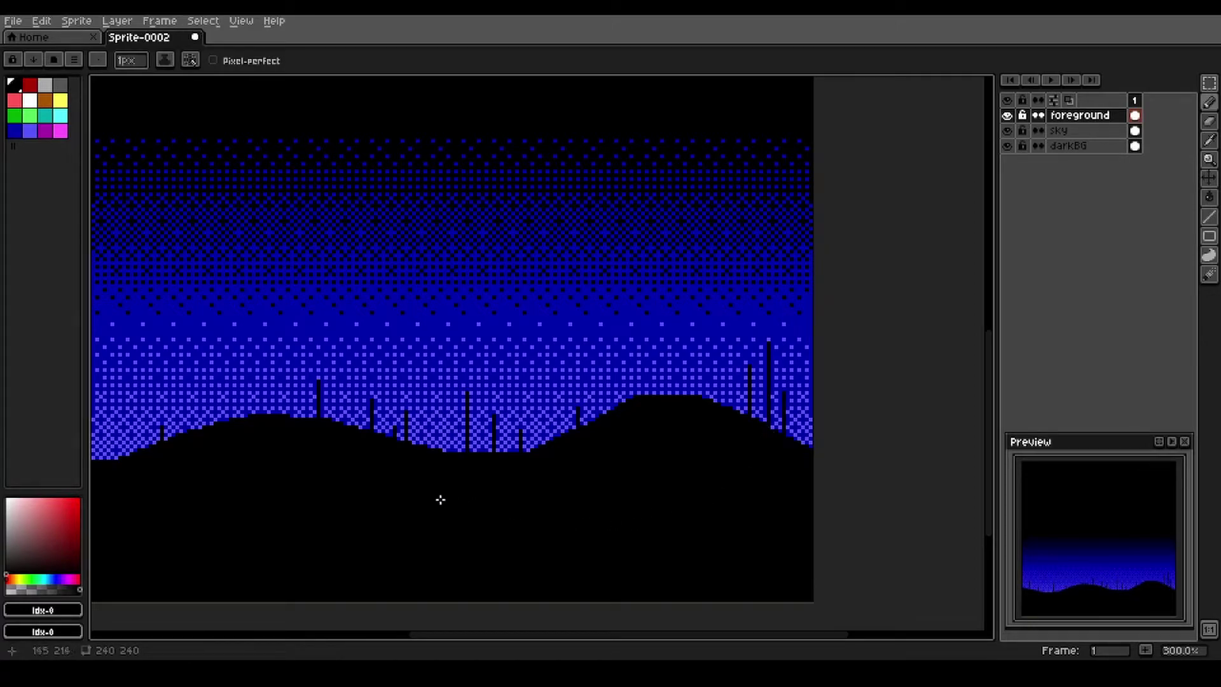
pyautogui.press('space')
pyautogui.moveTo(354, 493); pyautogui.dragTo(483, 494)
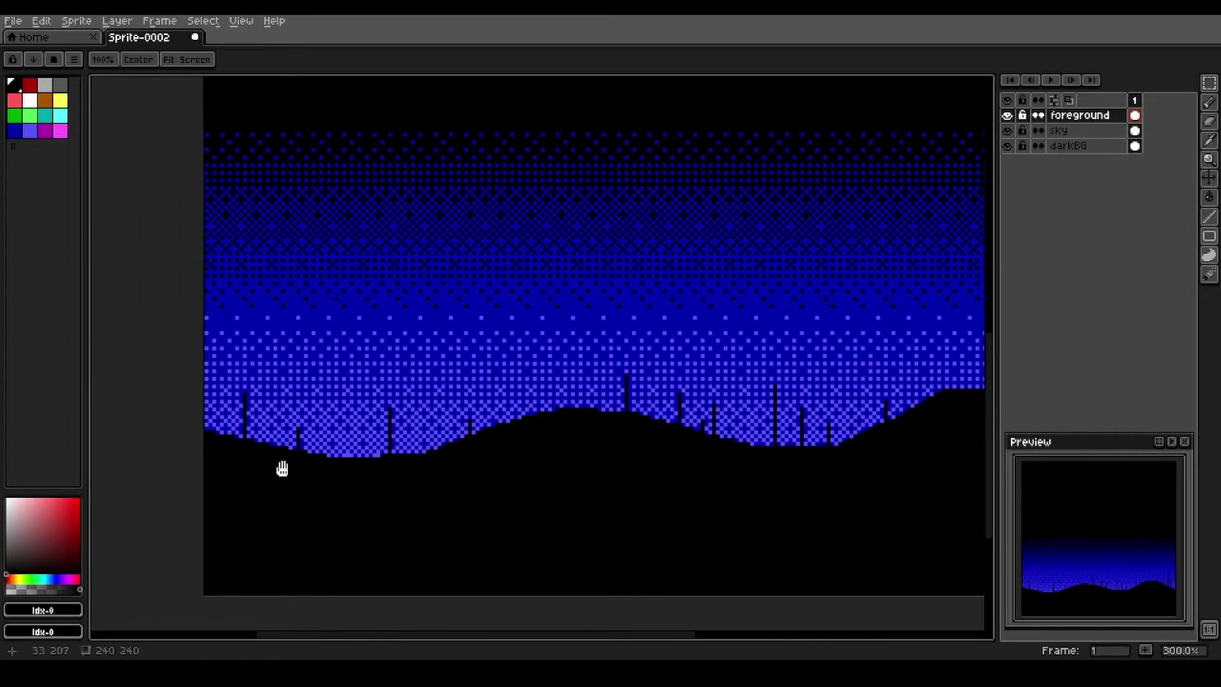
# Step: Shape the left pole into a tree, trimming it with a 1px eraser, and draw a small pine
pyautogui.scroll(2, 257, 445)
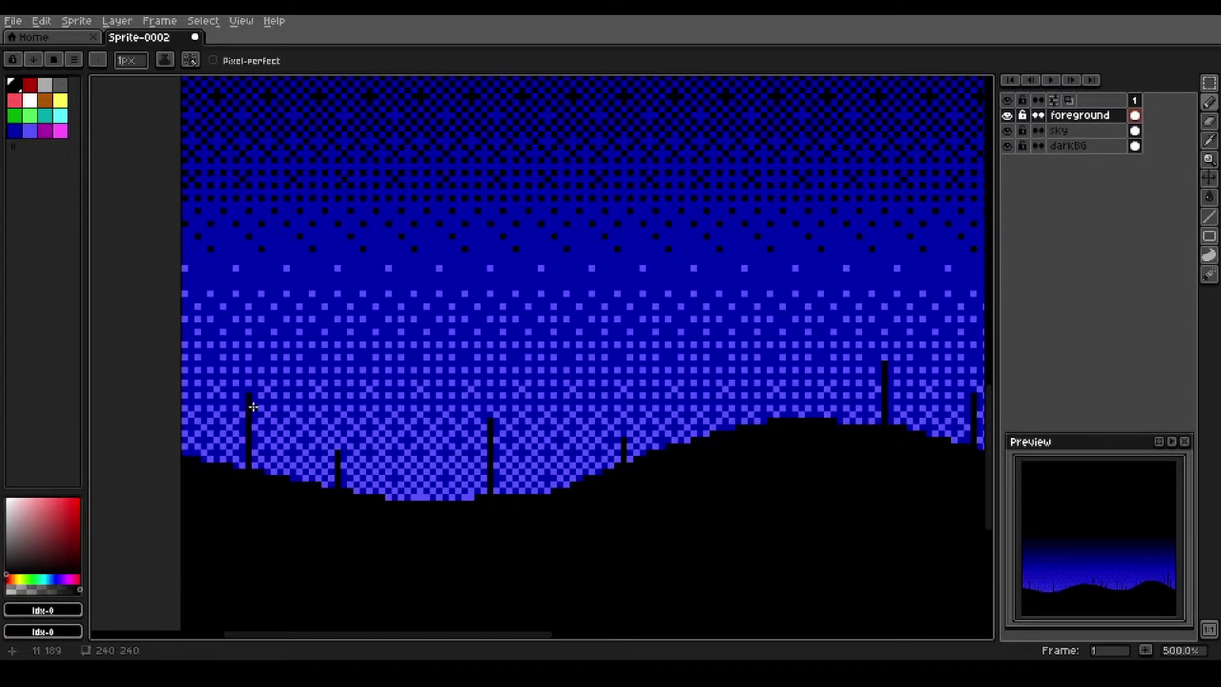
pyautogui.moveTo(250, 407)
pyautogui.mouseDown()
pyautogui.moveTo(231, 432)
pyautogui.moveTo(260, 442)
pyautogui.moveTo(237, 449)
pyautogui.moveTo(264, 464)
pyautogui.moveTo(232, 460)
pyautogui.mouseUp()
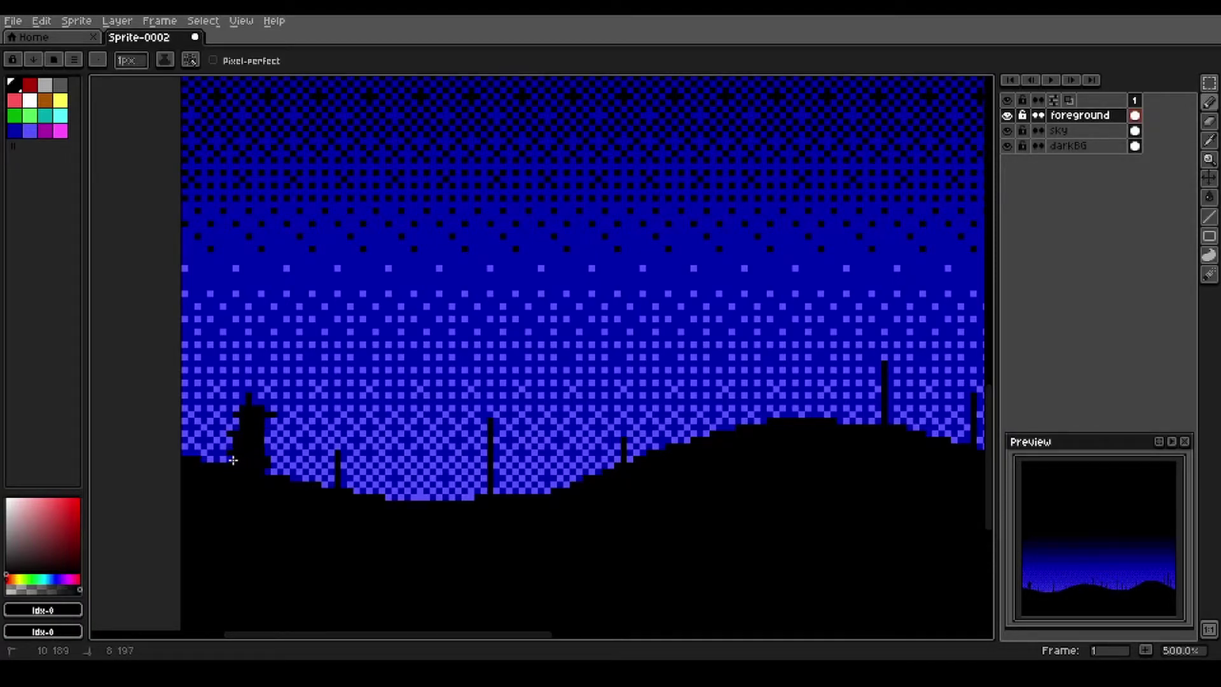
pyautogui.press('e')
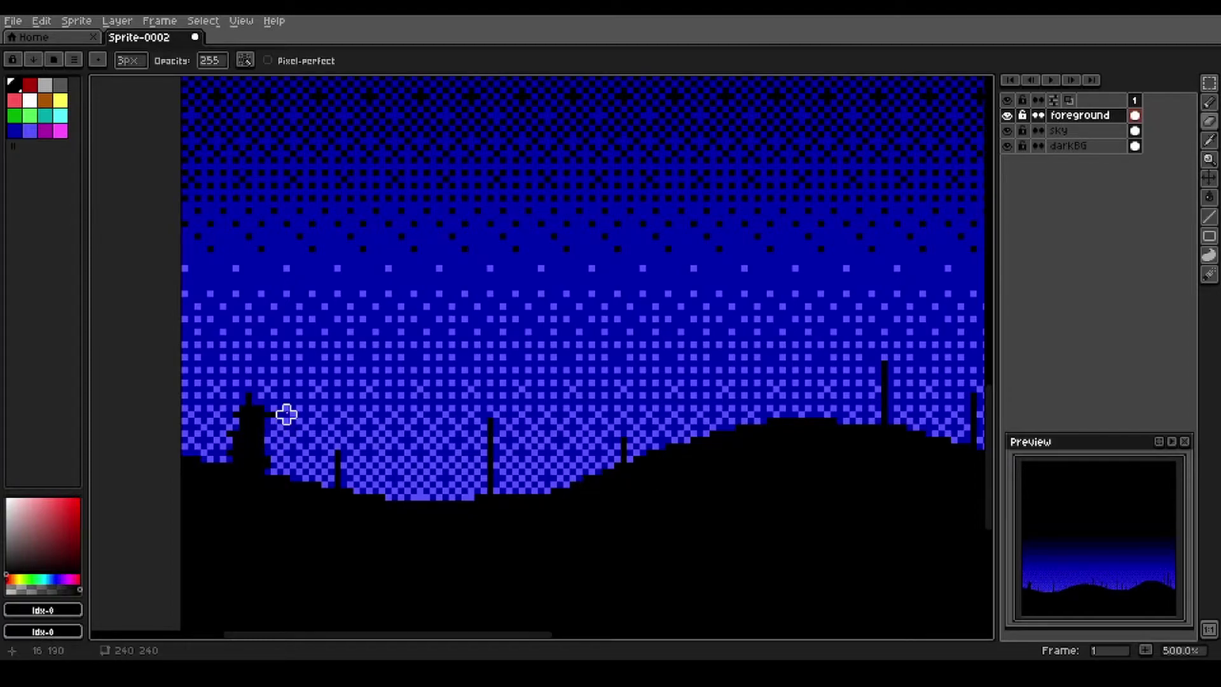
pyautogui.press('-')
pyautogui.press('-')
pyautogui.moveTo(280, 414)
pyautogui.mouseDown()
pyautogui.moveTo(258, 417)
pyautogui.moveTo(261, 434)
pyautogui.mouseUp()
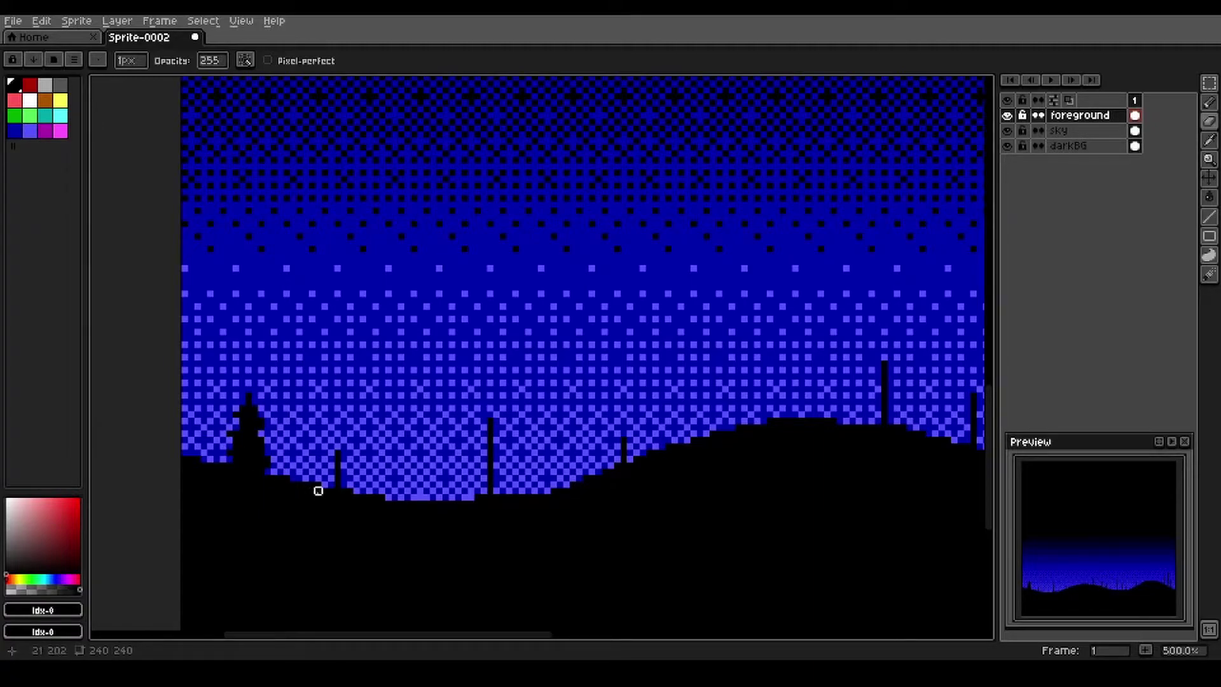
pyautogui.press('b')
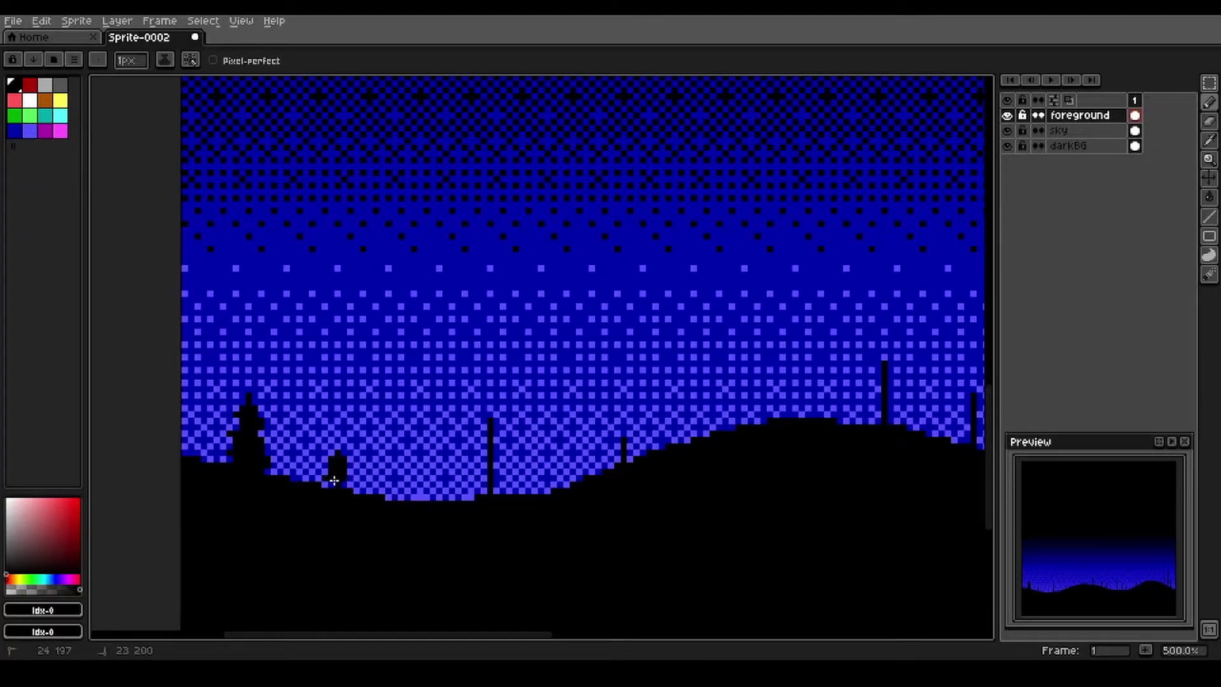
pyautogui.press('e')
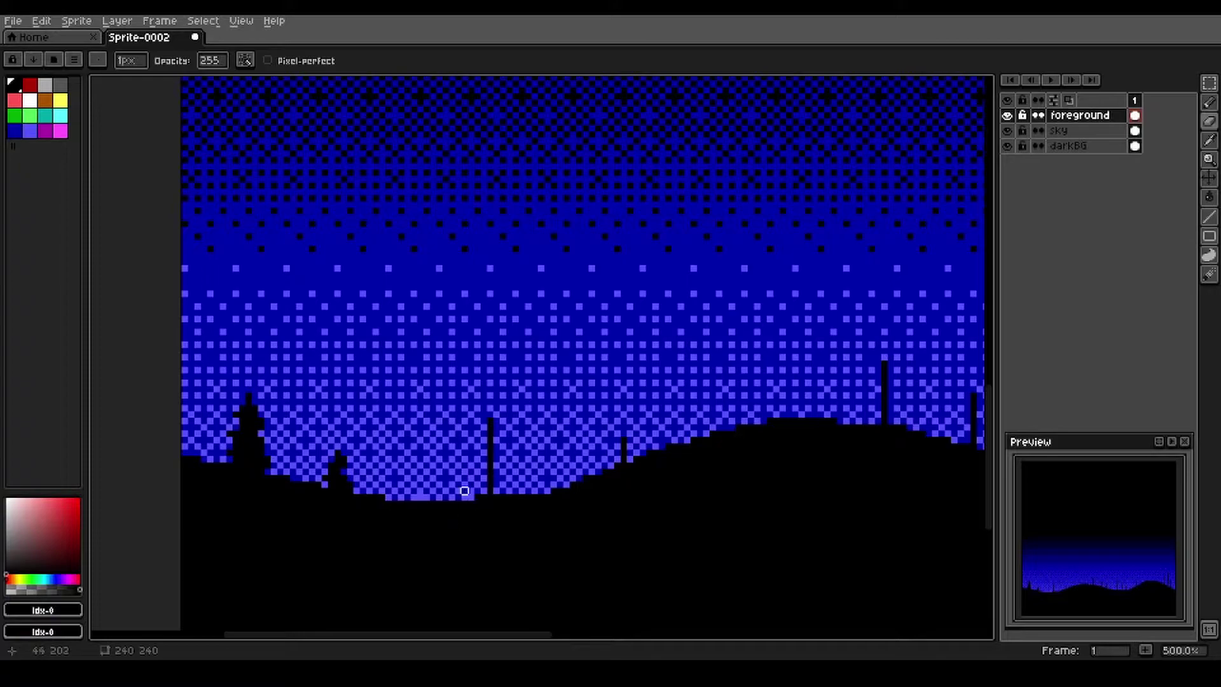
pyautogui.hscroll(3, 382, 471)
pyautogui.press('b')
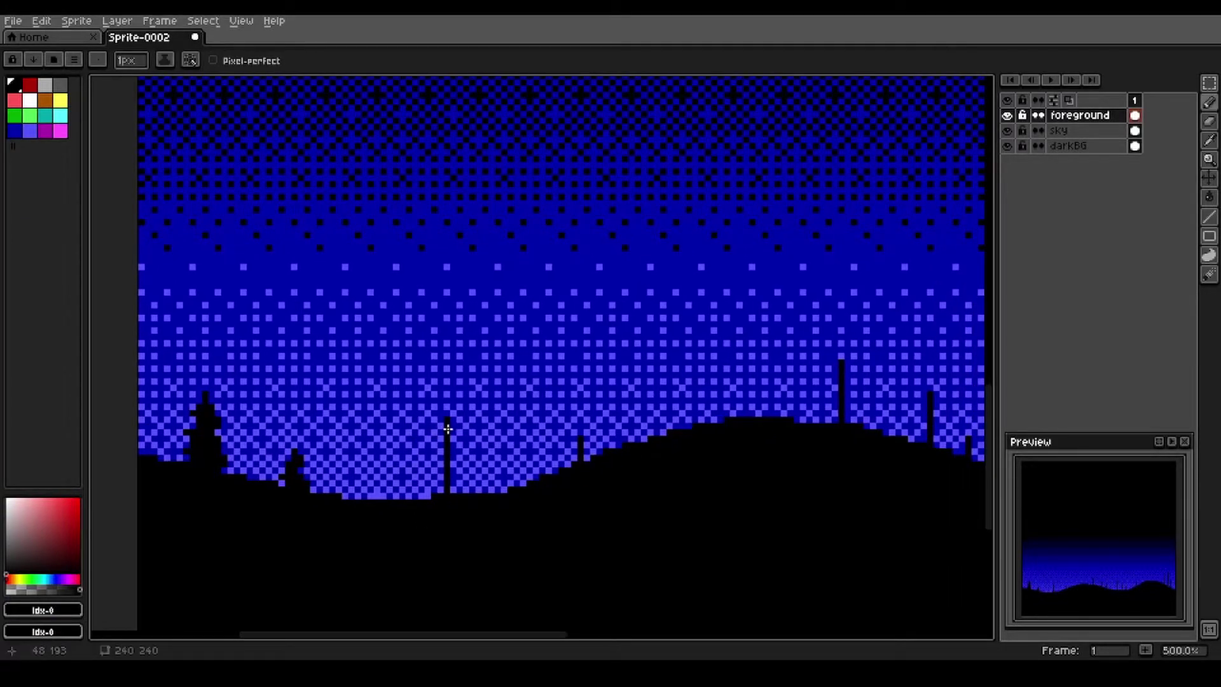
pyautogui.moveTo(439, 439)
pyautogui.mouseDown()
pyautogui.moveTo(459, 452)
pyautogui.moveTo(429, 457)
pyautogui.moveTo(453, 465)
pyautogui.moveTo(429, 475)
pyautogui.moveTo(464, 480)
pyautogui.moveTo(435, 493)
pyautogui.mouseUp()
pyautogui.press('e')
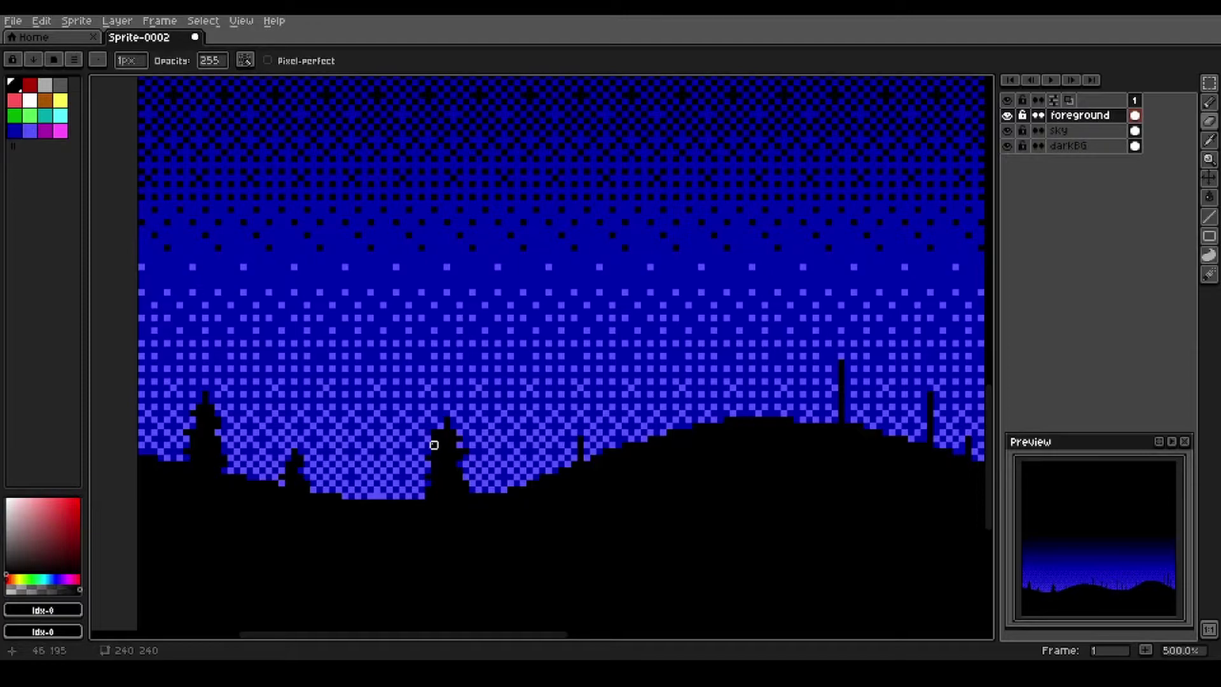
pyautogui.moveTo(503, 489); pyautogui.dragTo(383, 463)
# Step: Build up the tall central pine around its pole and trim its left edge
pyautogui.press('b')
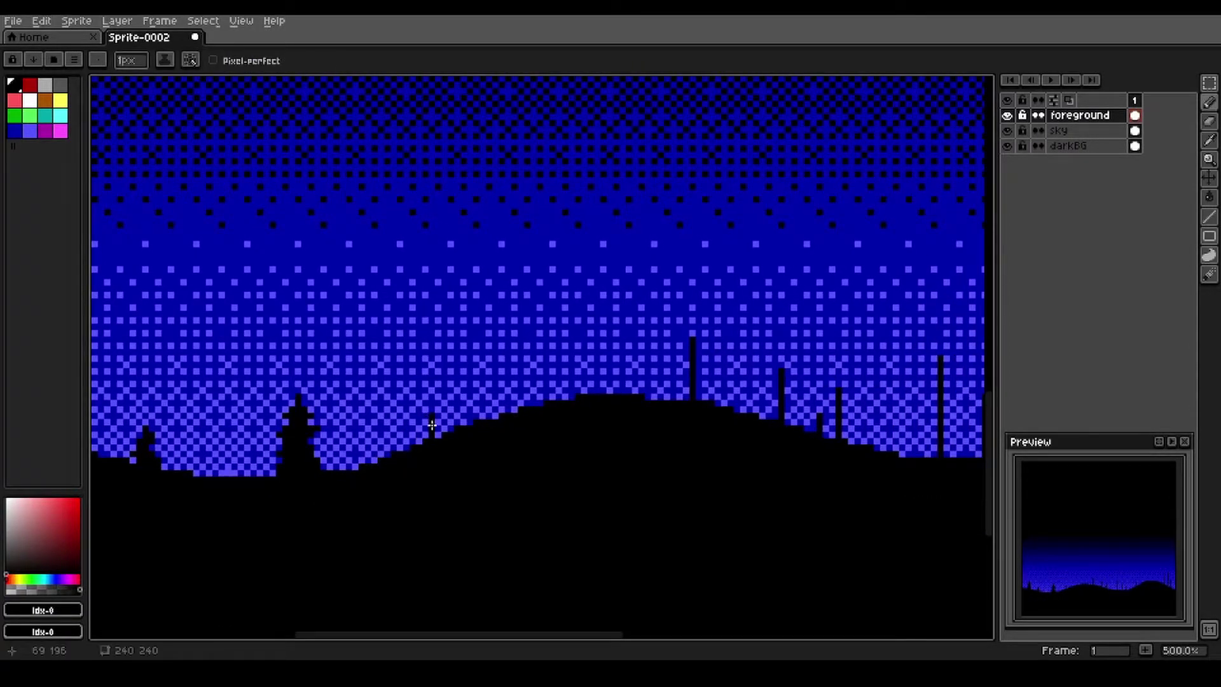
pyautogui.click(432, 427)
pyautogui.moveTo(445, 442); pyautogui.dragTo(373, 444)
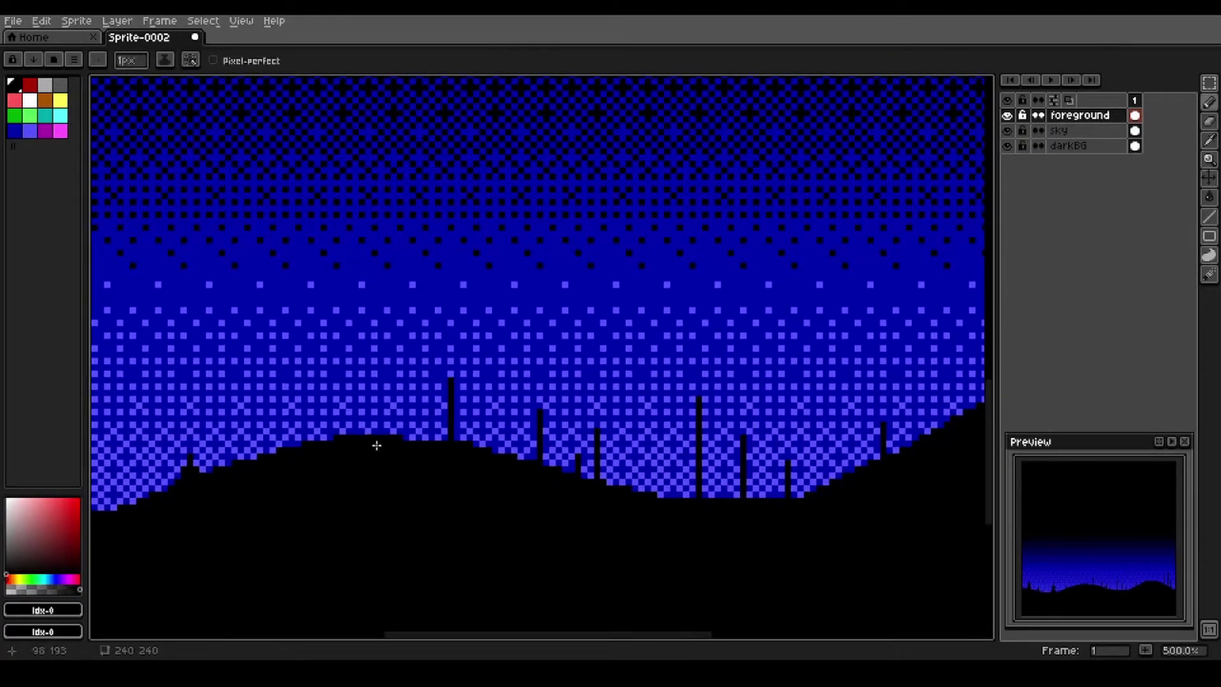
pyautogui.click(437, 386)
pyautogui.moveTo(466, 412); pyautogui.dragTo(455, 411)
pyautogui.hscroll(5, 462, 444)
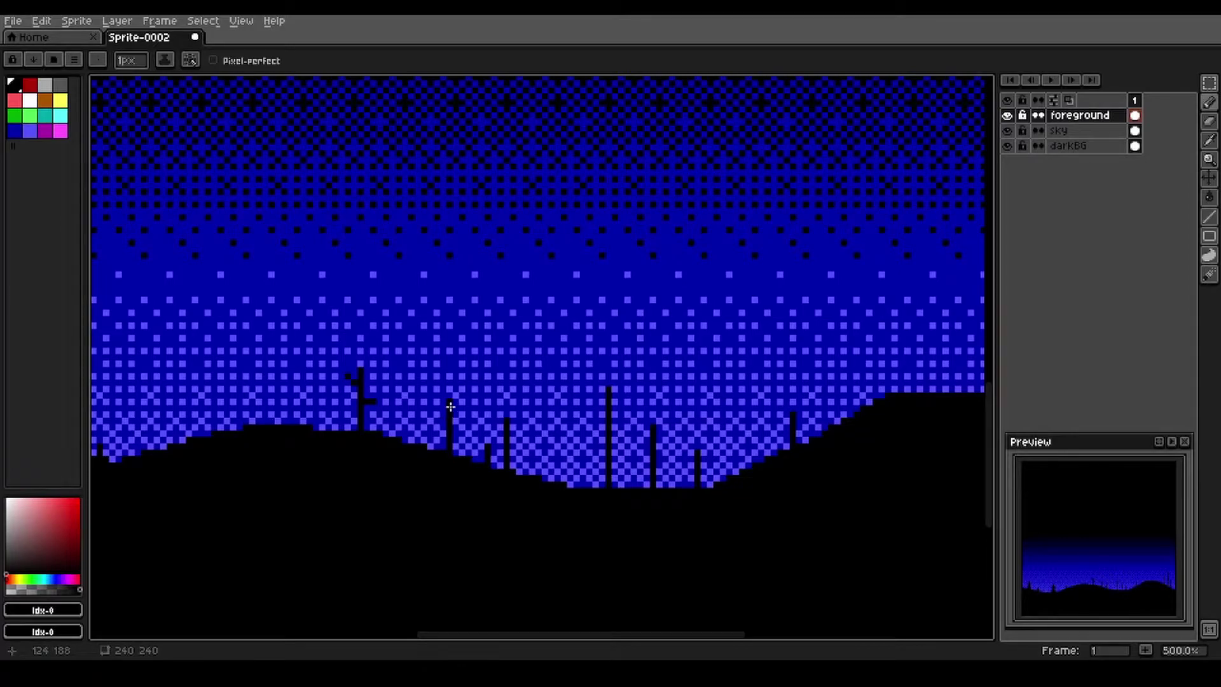
pyautogui.moveTo(450, 406)
pyautogui.mouseDown()
pyautogui.moveTo(436, 430)
pyautogui.moveTo(447, 445)
pyautogui.mouseUp()
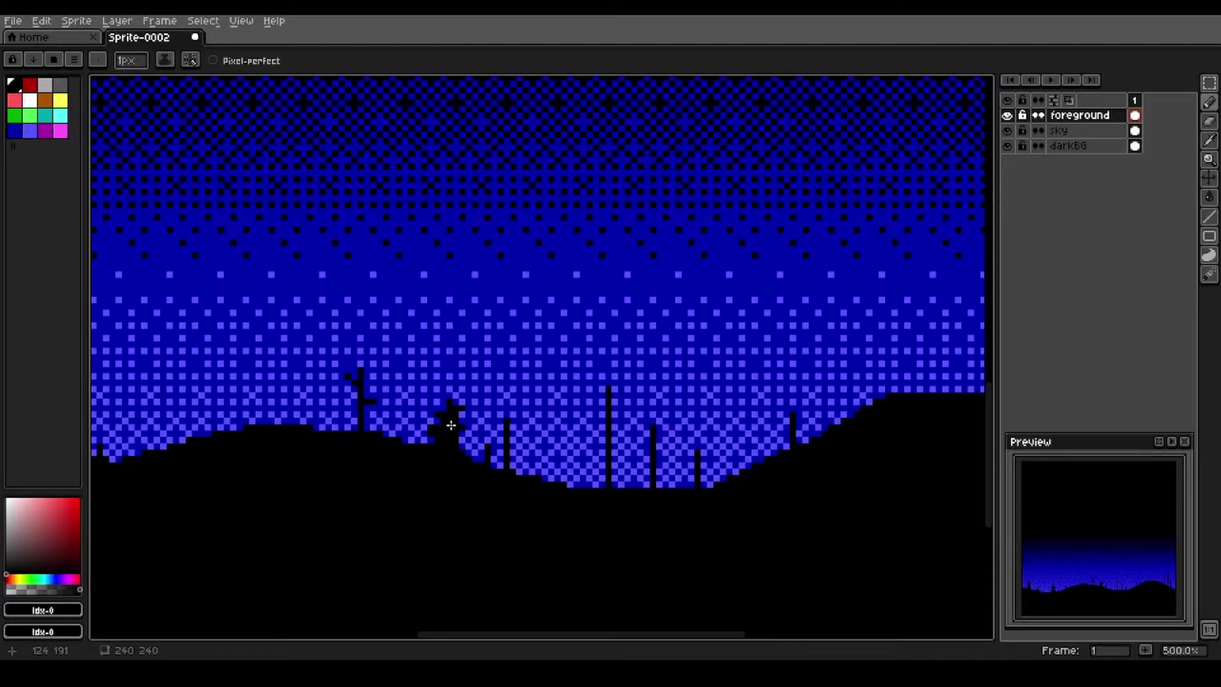
pyautogui.press('e')
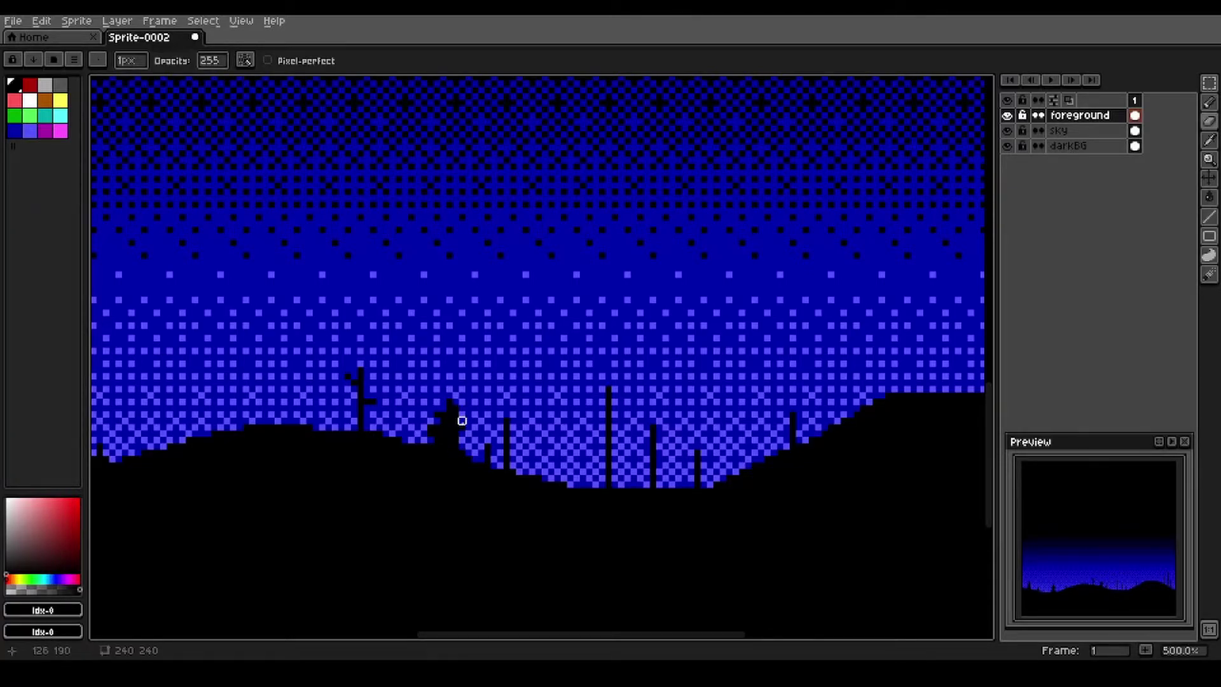
pyautogui.moveTo(428, 425); pyautogui.dragTo(436, 436)
# Step: Fill in the smaller pine beside it and thicken the thin post into a tree
pyautogui.press('b')
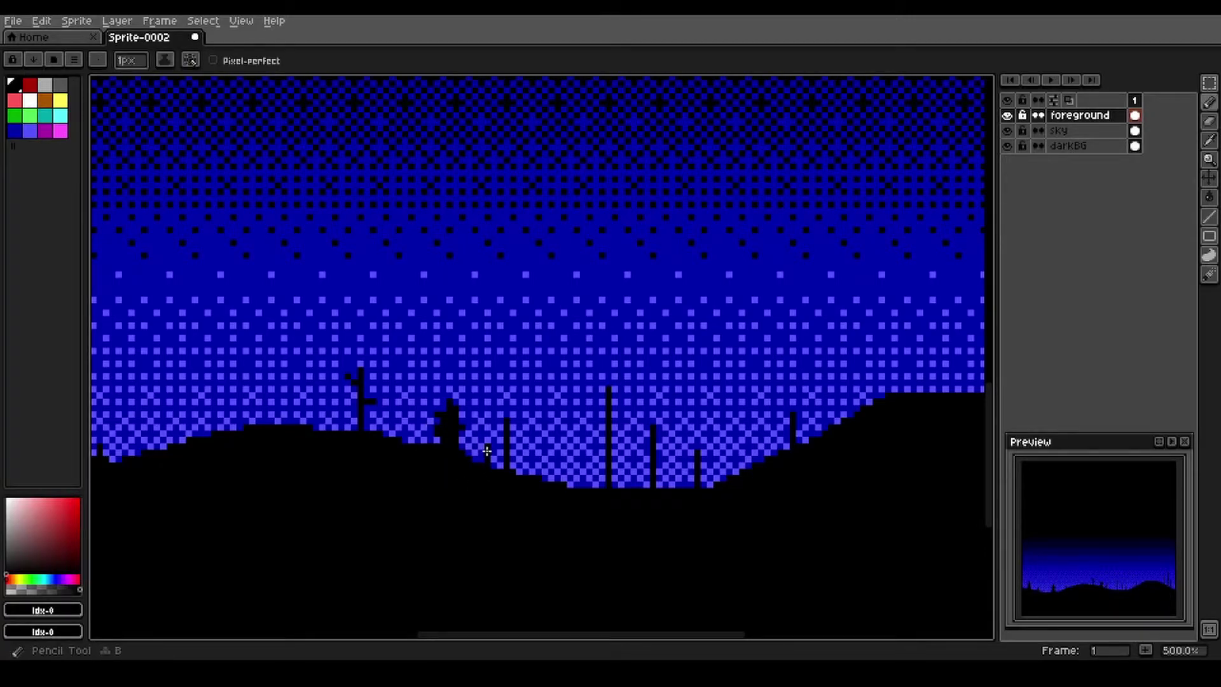
pyautogui.moveTo(495, 460)
pyautogui.mouseDown()
pyautogui.moveTo(487, 454)
pyautogui.moveTo(497, 459)
pyautogui.mouseUp()
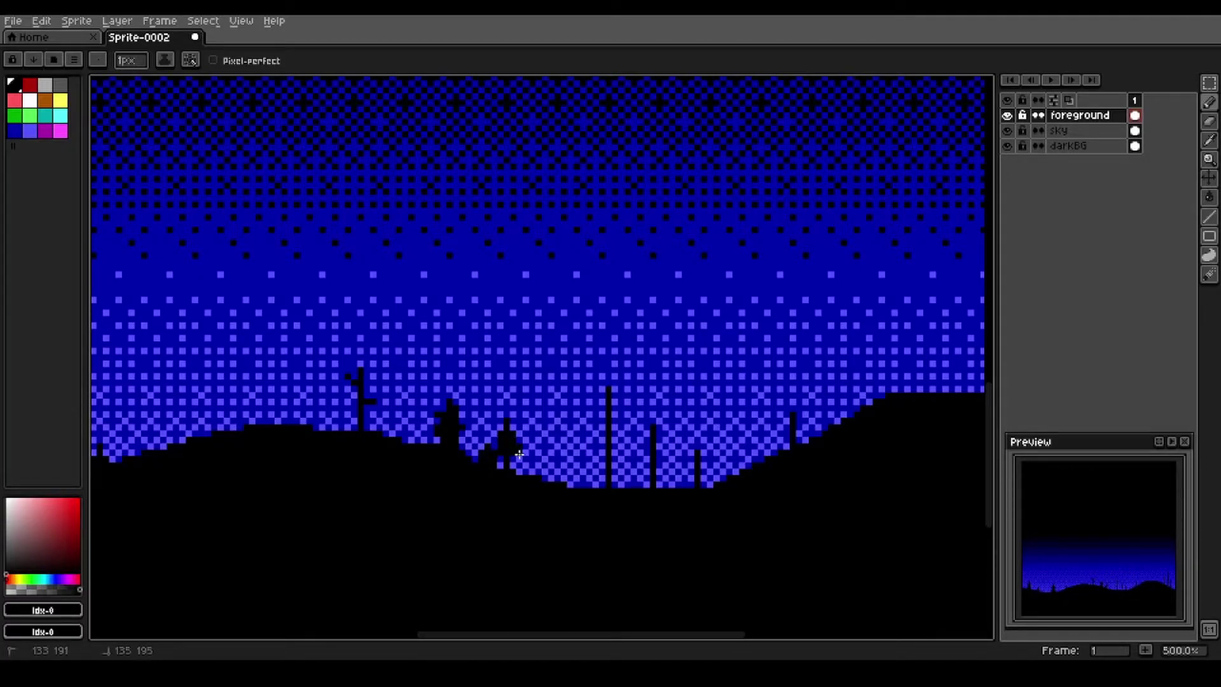
pyautogui.moveTo(515, 467); pyautogui.dragTo(381, 503)
pyautogui.moveTo(463, 413)
pyautogui.mouseDown()
pyautogui.moveTo(430, 440)
pyautogui.moveTo(463, 457)
pyautogui.moveTo(431, 458)
pyautogui.moveTo(444, 484)
pyautogui.mouseUp()
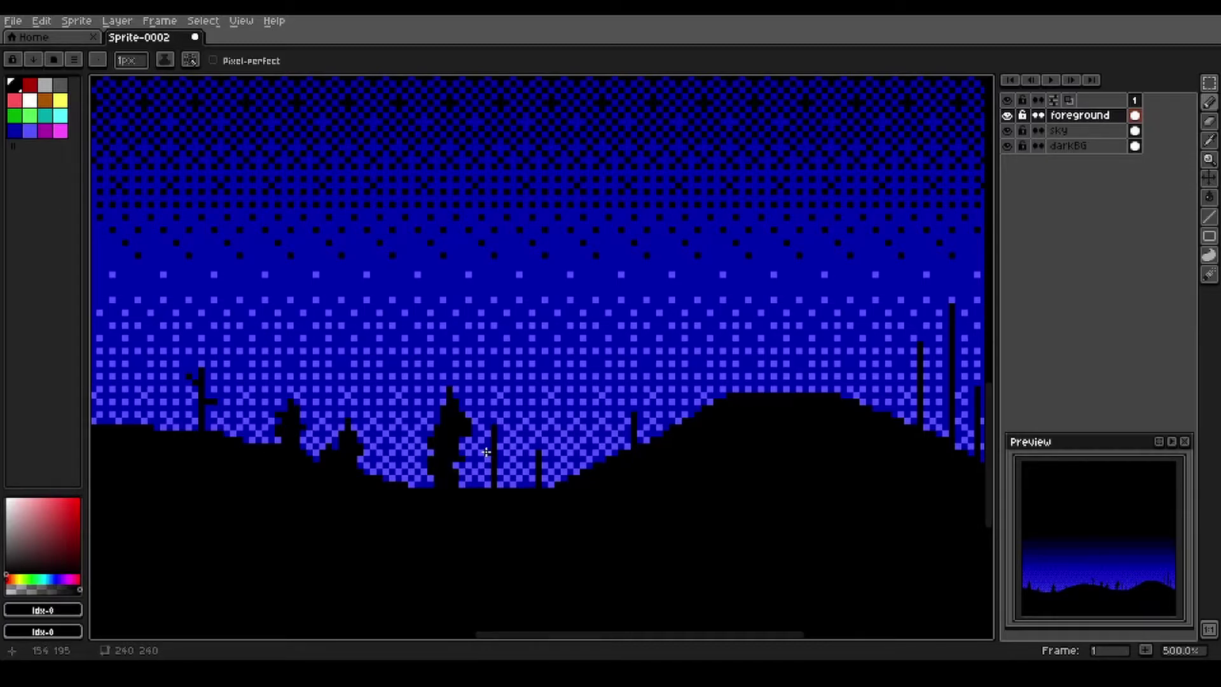
pyautogui.moveTo(499, 440)
pyautogui.mouseDown()
pyautogui.moveTo(484, 445)
pyautogui.moveTo(489, 479)
pyautogui.mouseUp()
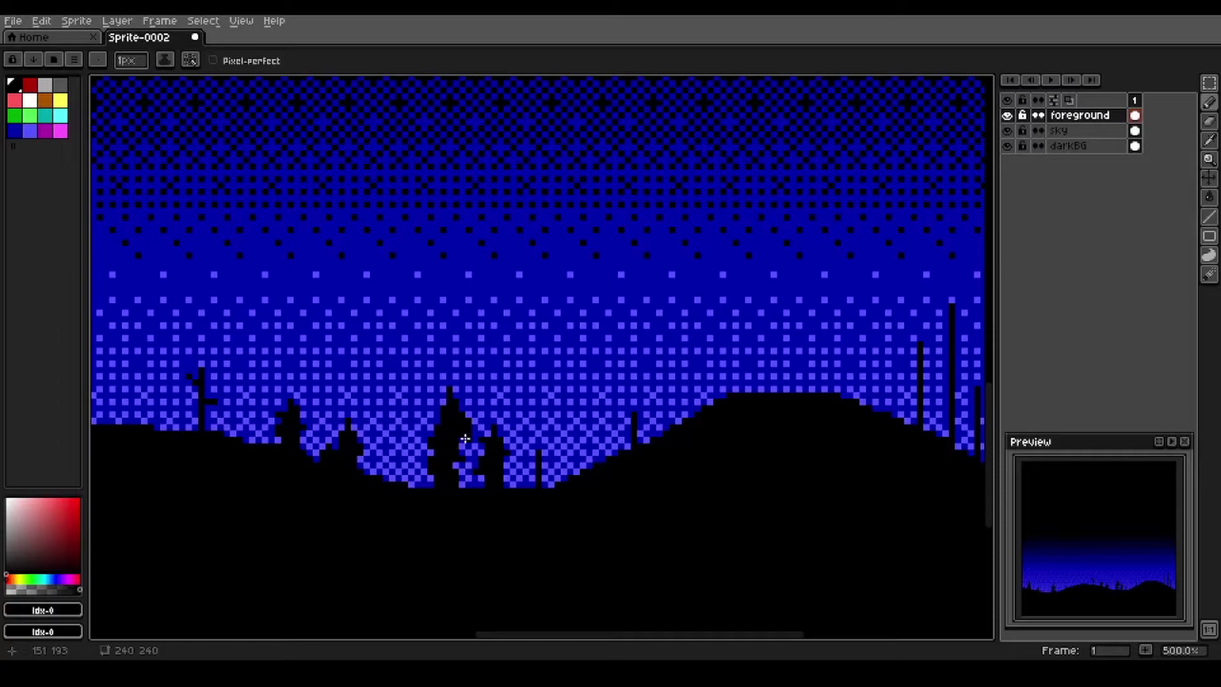
pyautogui.press('e')
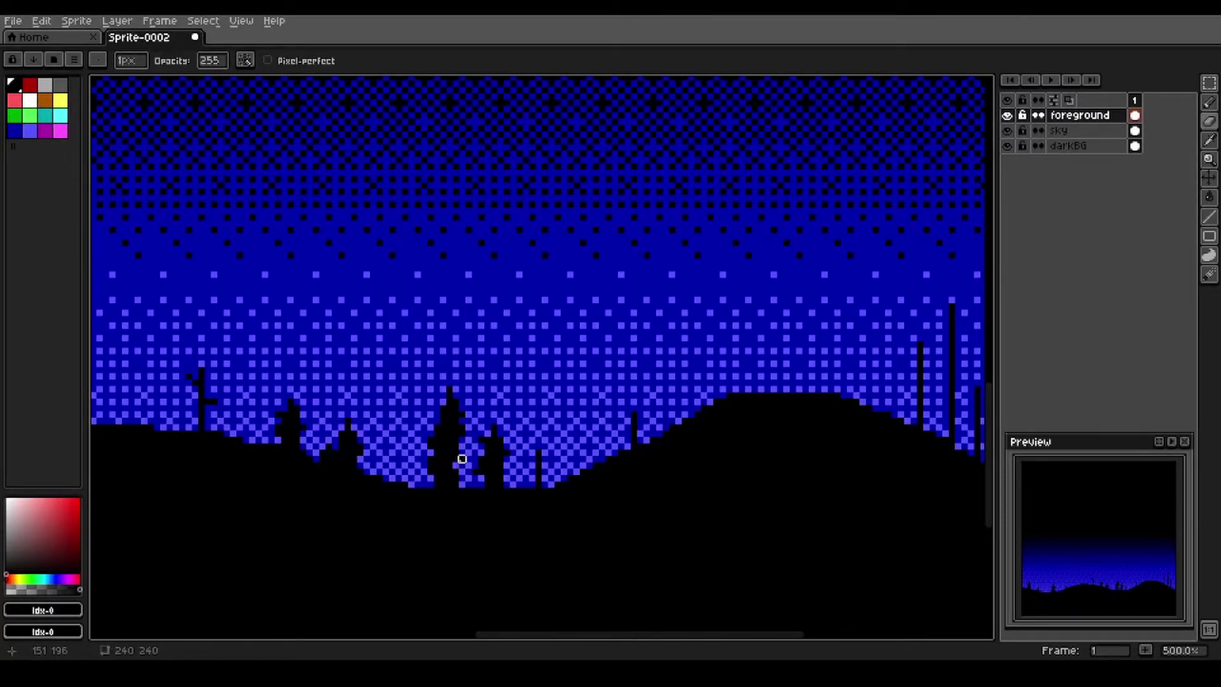
pyautogui.scroll(-1, 438, 475)
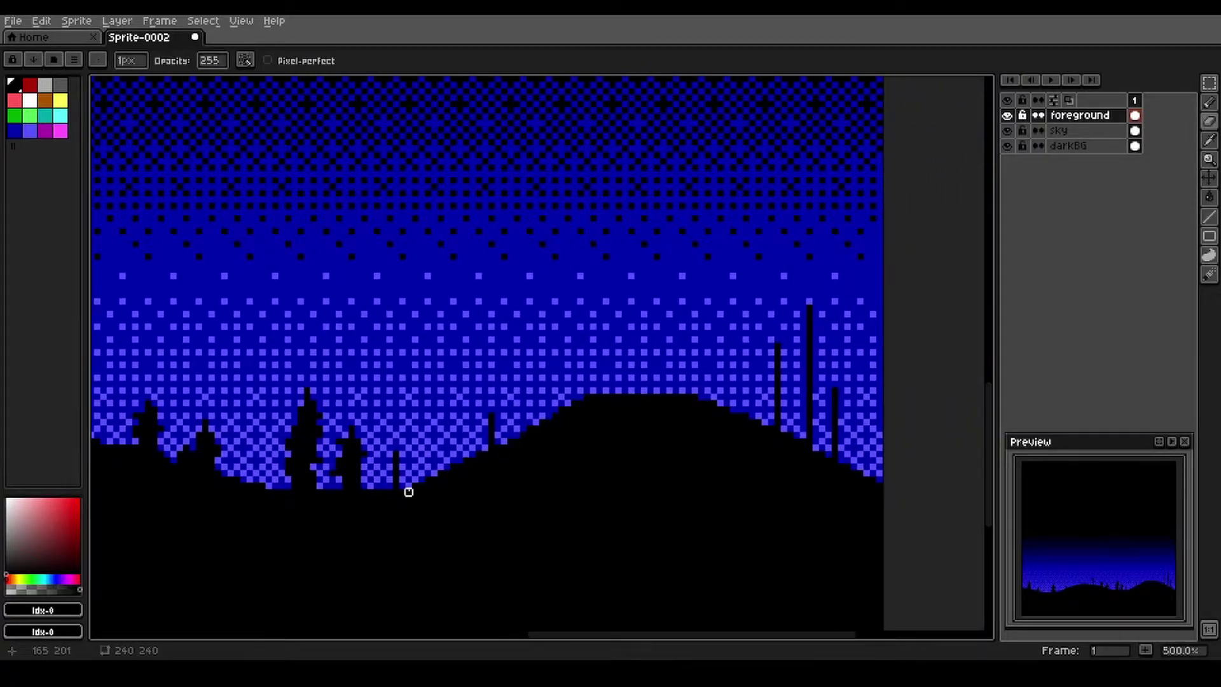
# Step: Zoom in and draw black pixels forming a third small pine on a thin post
pyautogui.scroll(-3, 409, 491)
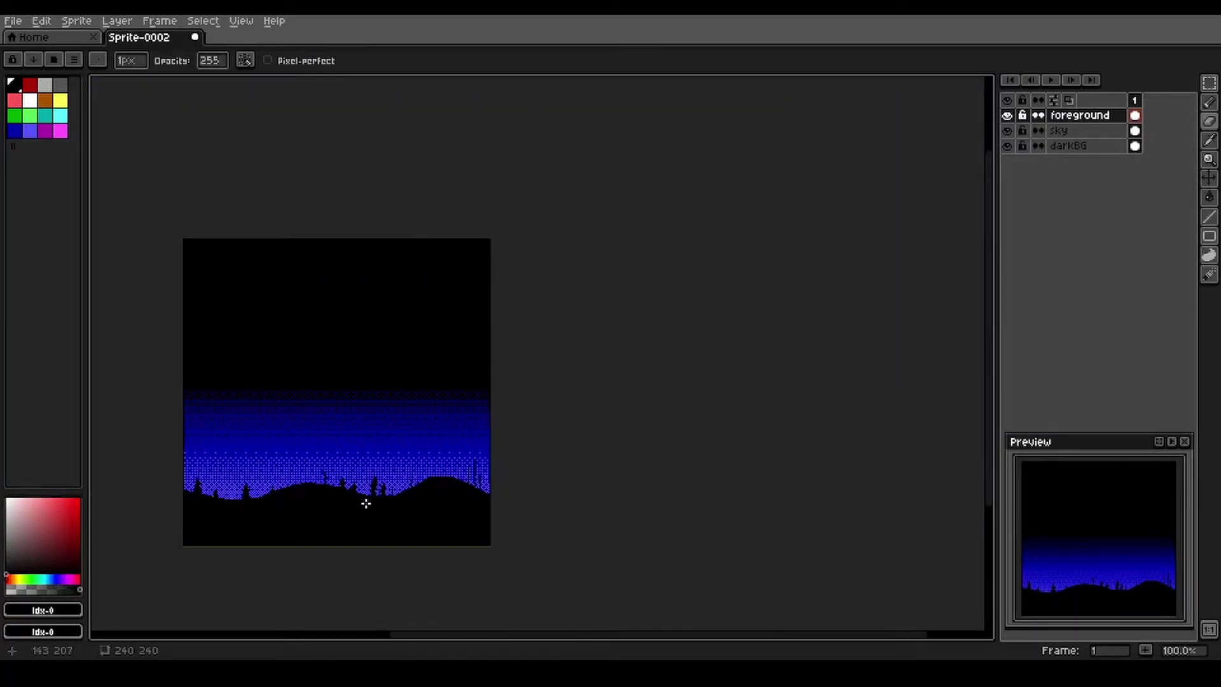
pyautogui.scroll(4, 372, 499)
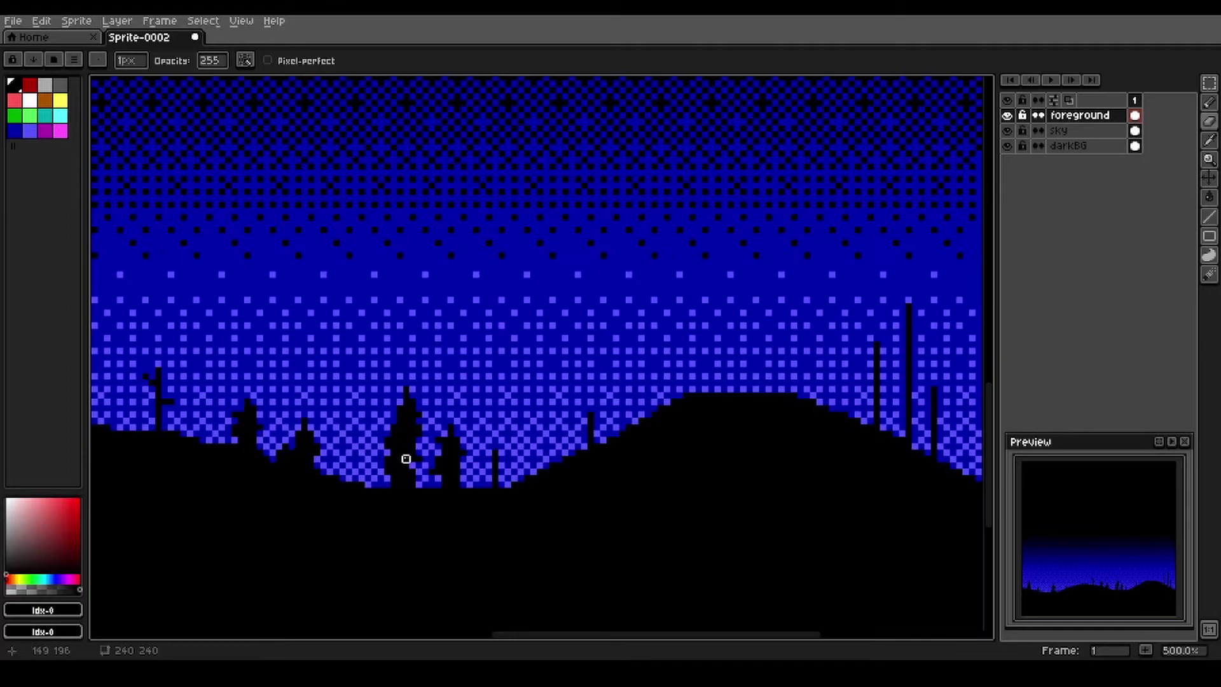
pyautogui.scroll(1, 406, 458)
pyautogui.press('e')
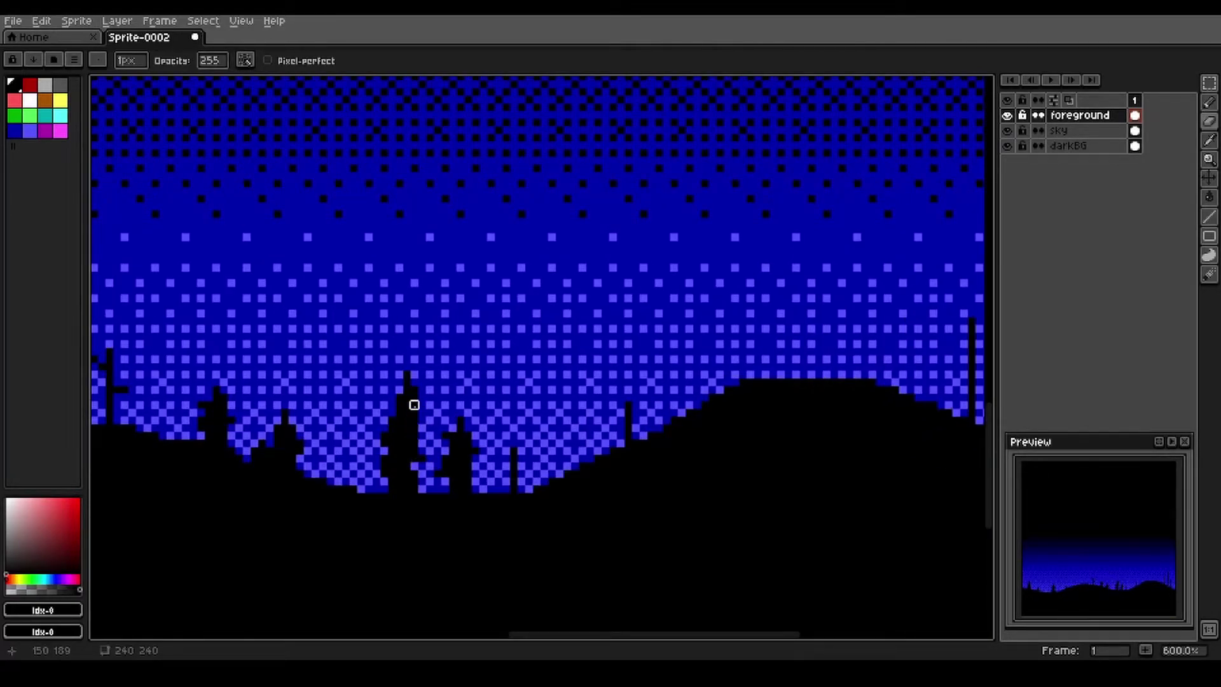
pyautogui.press('b')
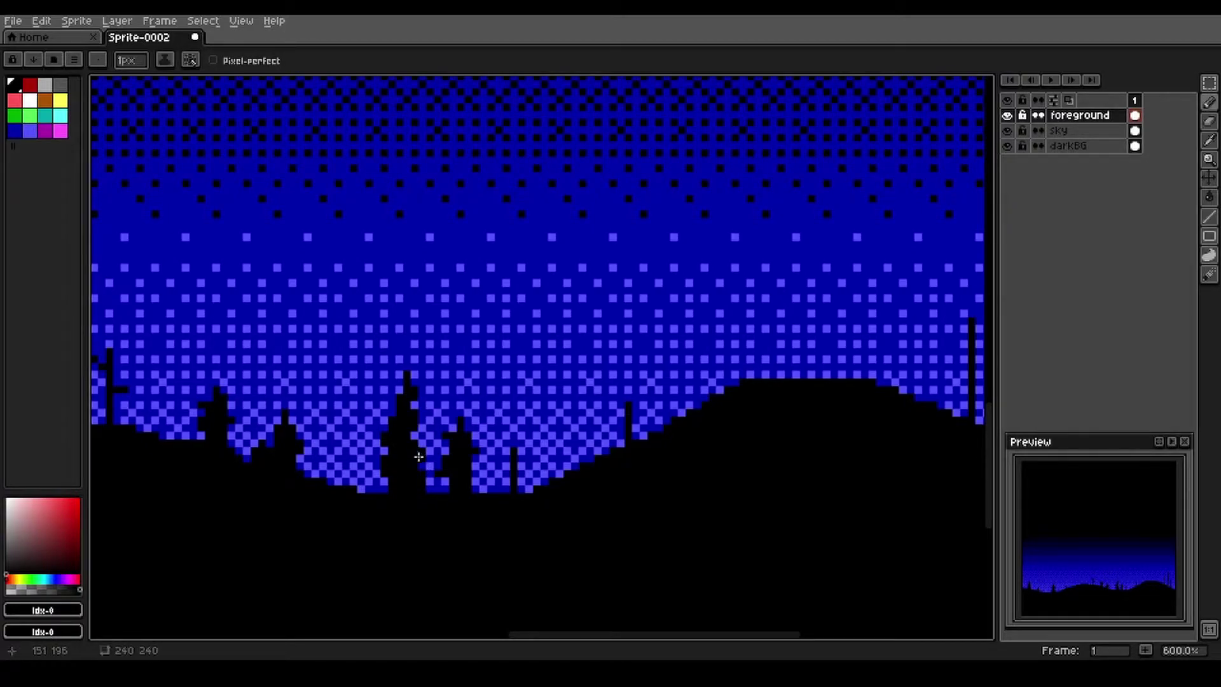
pyautogui.hscroll(3, 484, 487)
pyautogui.scroll(-3, 395, 526)
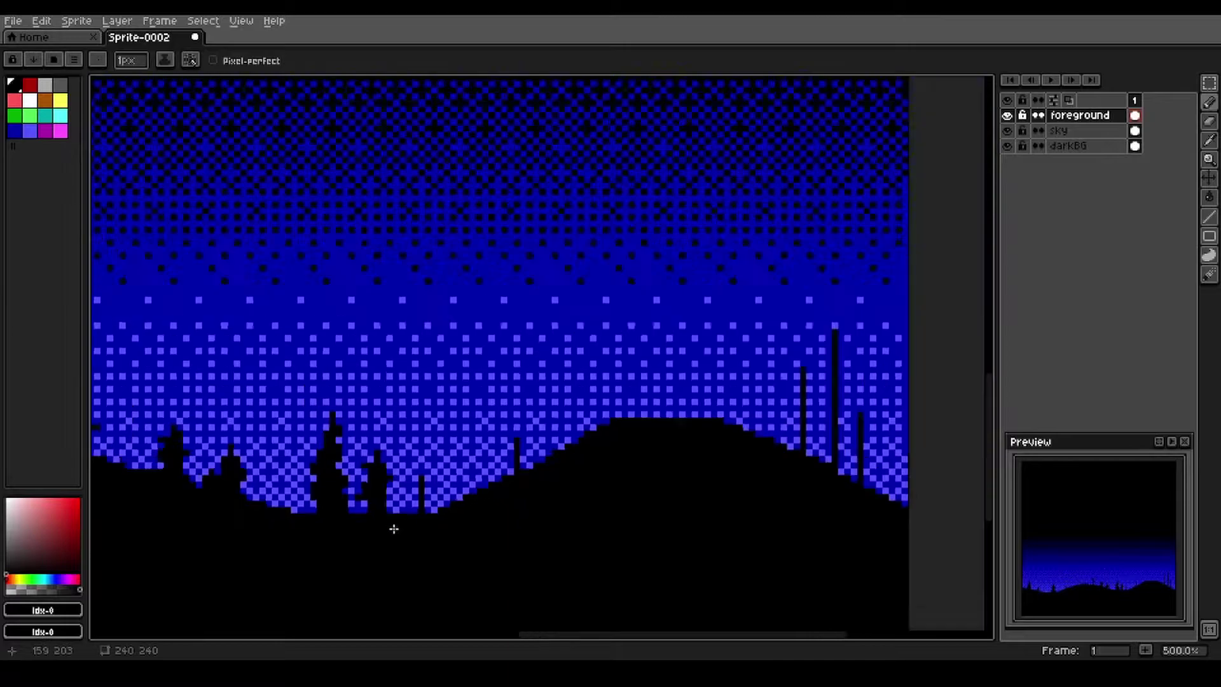
pyautogui.scroll(3, 396, 525)
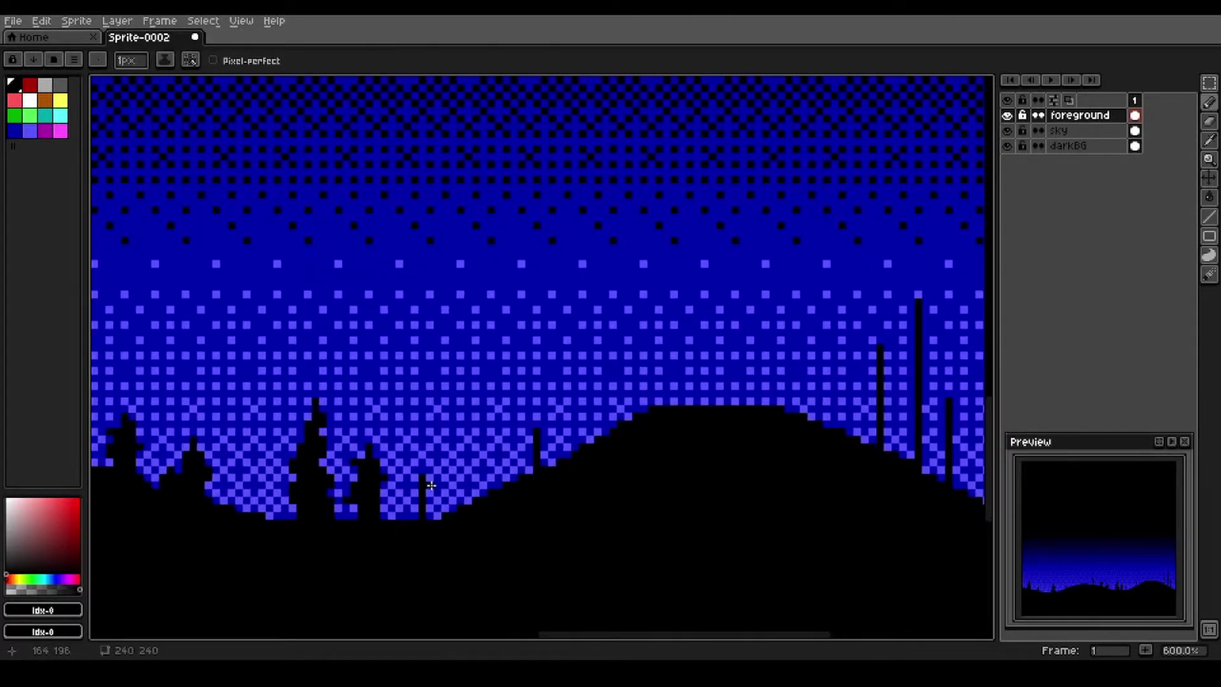
pyautogui.moveTo(423, 486); pyautogui.dragTo(426, 512)
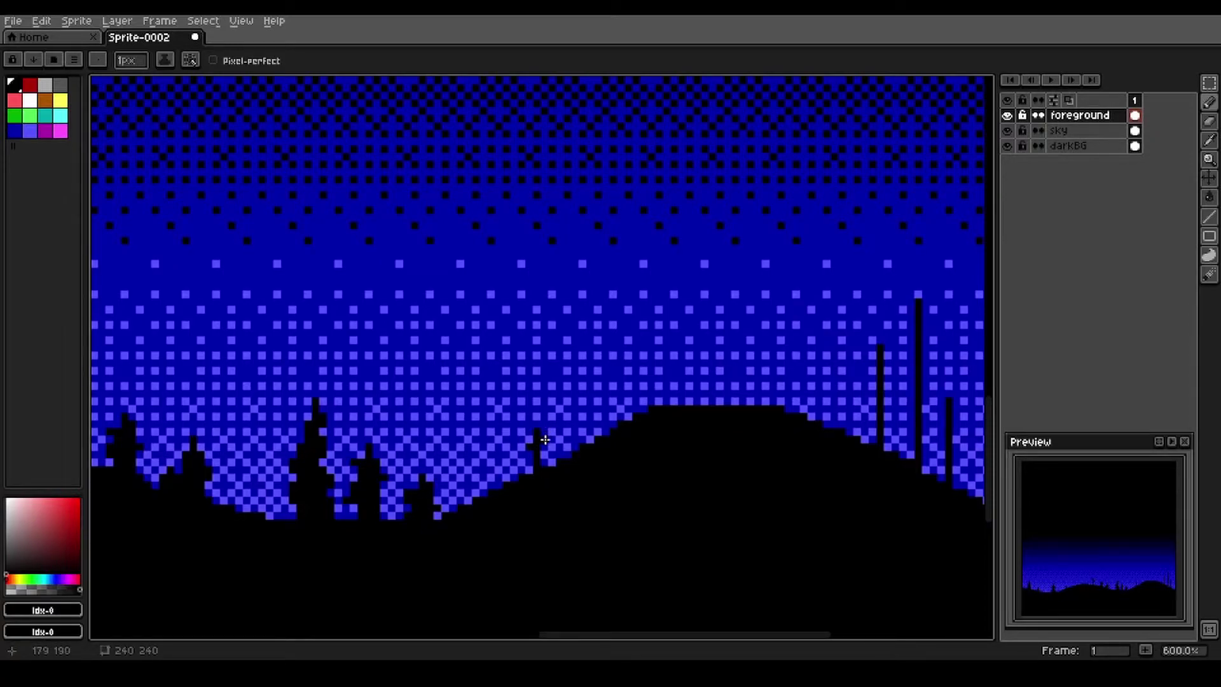
# Step: Paint branches onto the tall trunks on the right hill
pyautogui.moveTo(558, 474); pyautogui.dragTo(549, 513)
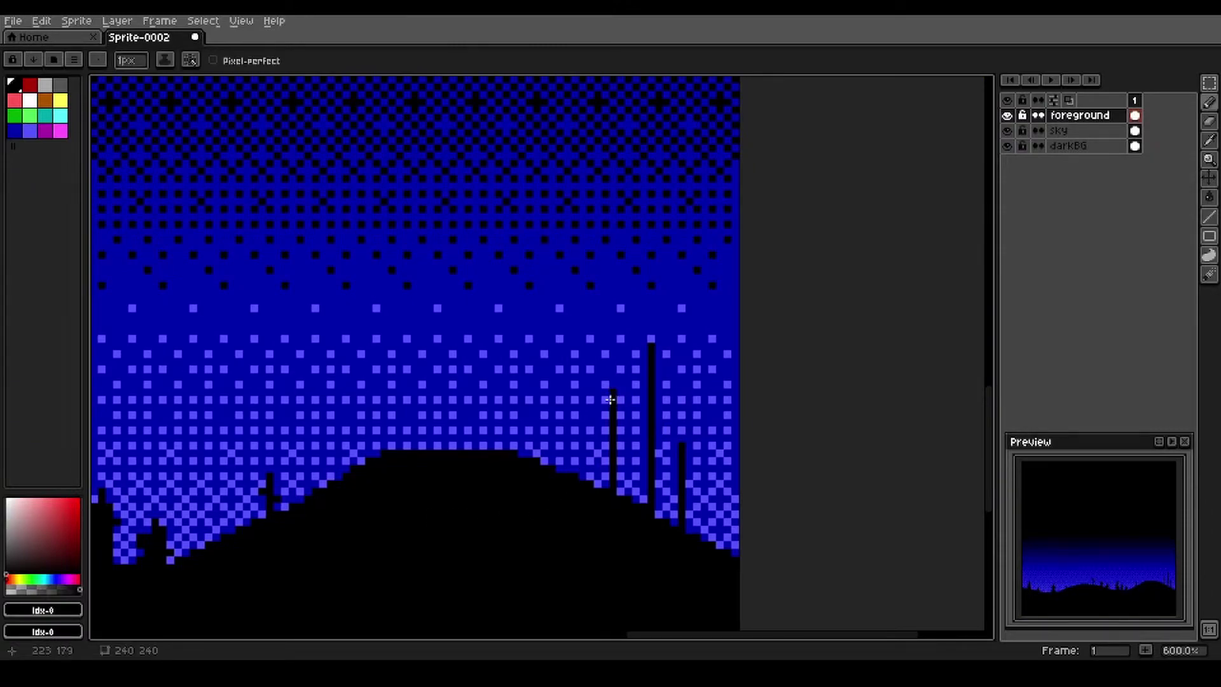
pyautogui.moveTo(603, 411)
pyautogui.mouseDown()
pyautogui.moveTo(630, 427)
pyautogui.moveTo(599, 432)
pyautogui.moveTo(627, 440)
pyautogui.moveTo(599, 445)
pyautogui.moveTo(631, 455)
pyautogui.moveTo(600, 459)
pyautogui.moveTo(623, 466)
pyautogui.moveTo(602, 471)
pyautogui.moveTo(631, 489)
pyautogui.moveTo(588, 484)
pyautogui.moveTo(638, 476)
pyautogui.mouseUp()
pyautogui.moveTo(648, 356)
pyautogui.mouseDown()
pyautogui.moveTo(664, 384)
pyautogui.moveTo(630, 399)
pyautogui.moveTo(655, 403)
pyautogui.moveTo(630, 404)
pyautogui.moveTo(666, 409)
pyautogui.moveTo(634, 418)
pyautogui.moveTo(663, 423)
pyautogui.moveTo(637, 438)
pyautogui.moveTo(659, 451)
pyautogui.moveTo(644, 463)
pyautogui.moveTo(660, 473)
pyautogui.moveTo(644, 478)
pyautogui.moveTo(678, 496)
pyautogui.mouseUp()
pyautogui.moveTo(680, 456)
pyautogui.mouseDown()
pyautogui.moveTo(695, 469)
pyautogui.moveTo(678, 487)
pyautogui.moveTo(706, 505)
pyautogui.moveTo(668, 511)
pyautogui.moveTo(697, 523)
pyautogui.mouseUp()
# Step: Erase stray edge pixels and fill gaps so the pine cluster forms one solid mass
pyautogui.press('e')
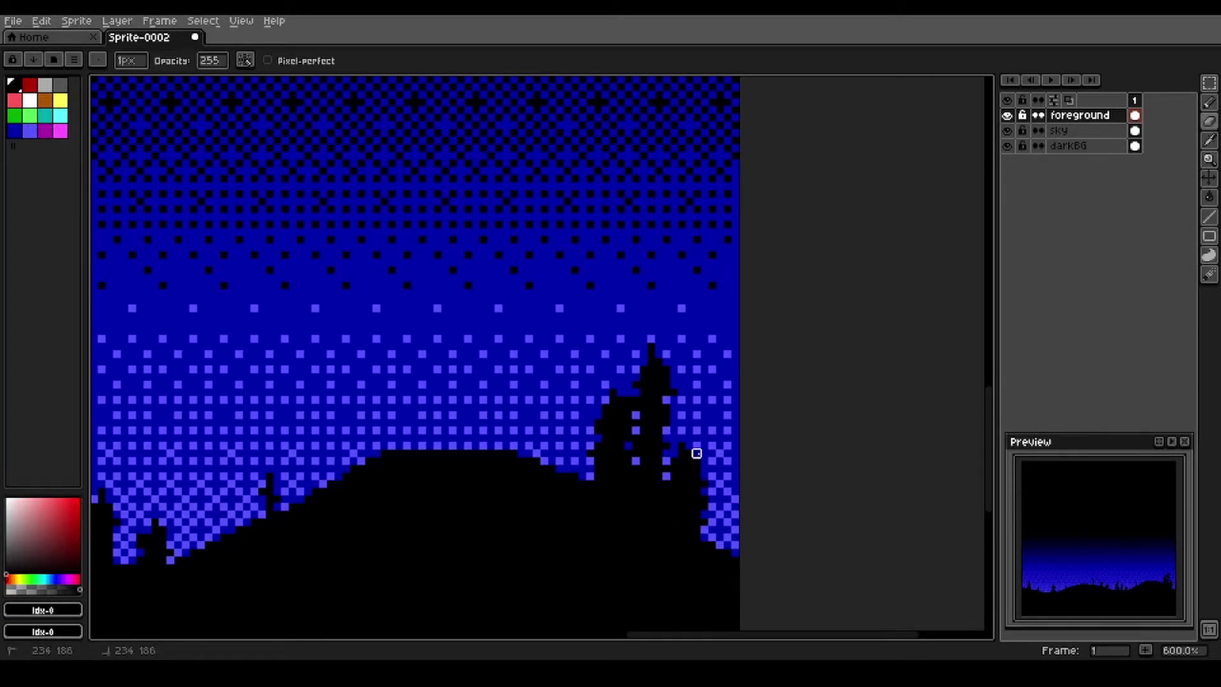
pyautogui.click(696, 475)
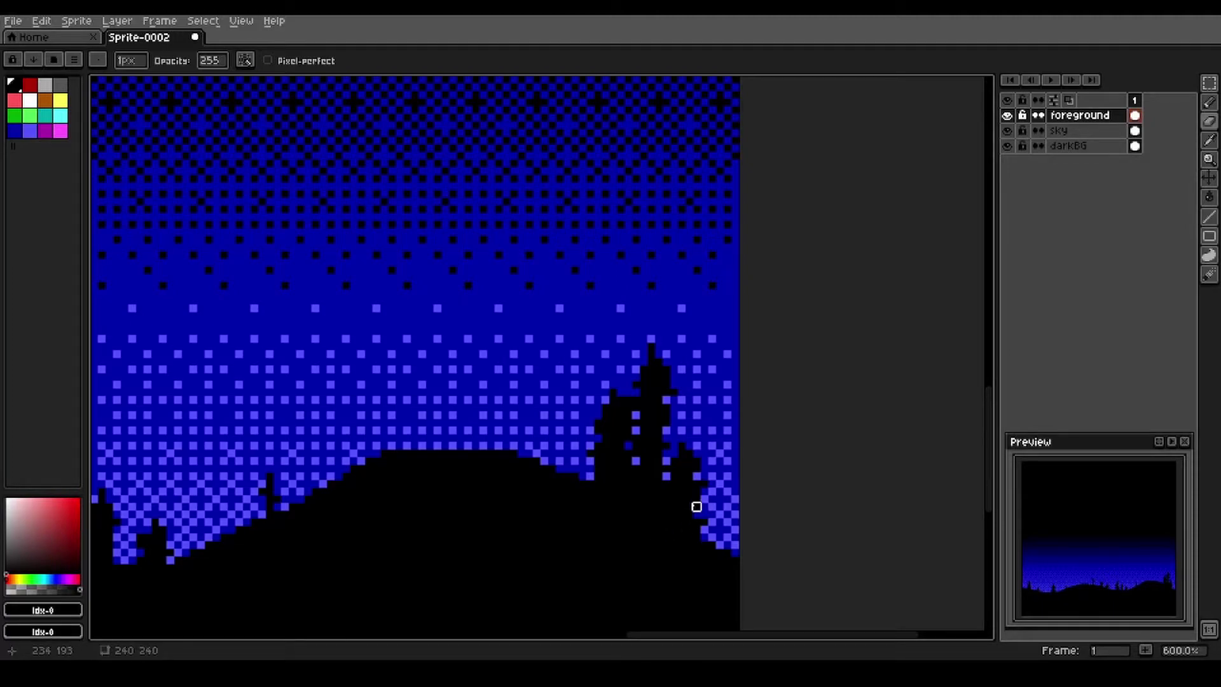
pyautogui.click(696, 507)
pyautogui.press('b')
pyautogui.click(665, 459)
pyautogui.click(666, 476)
pyautogui.moveTo(666, 445); pyautogui.dragTo(673, 435)
pyautogui.scroll(-2, 551, 450)
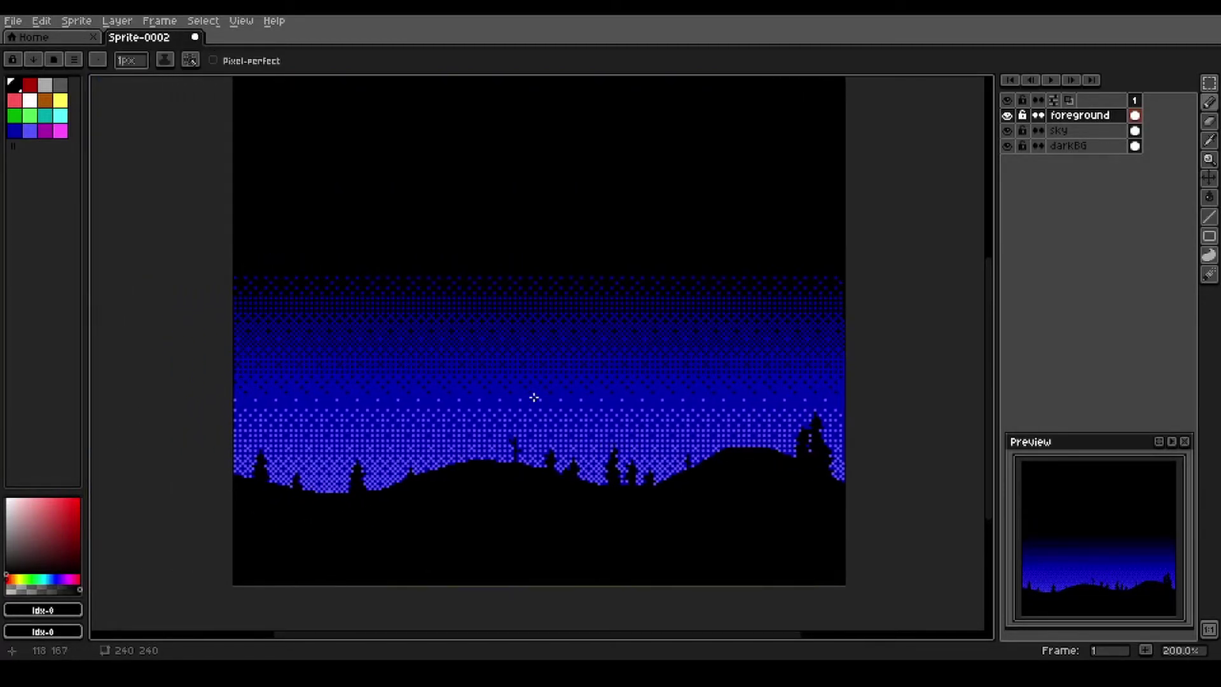
# Step: Select the sky layer and insert a layer named 'mountains' just above it
pyautogui.moveTo(531, 345); pyautogui.dragTo(537, 389)
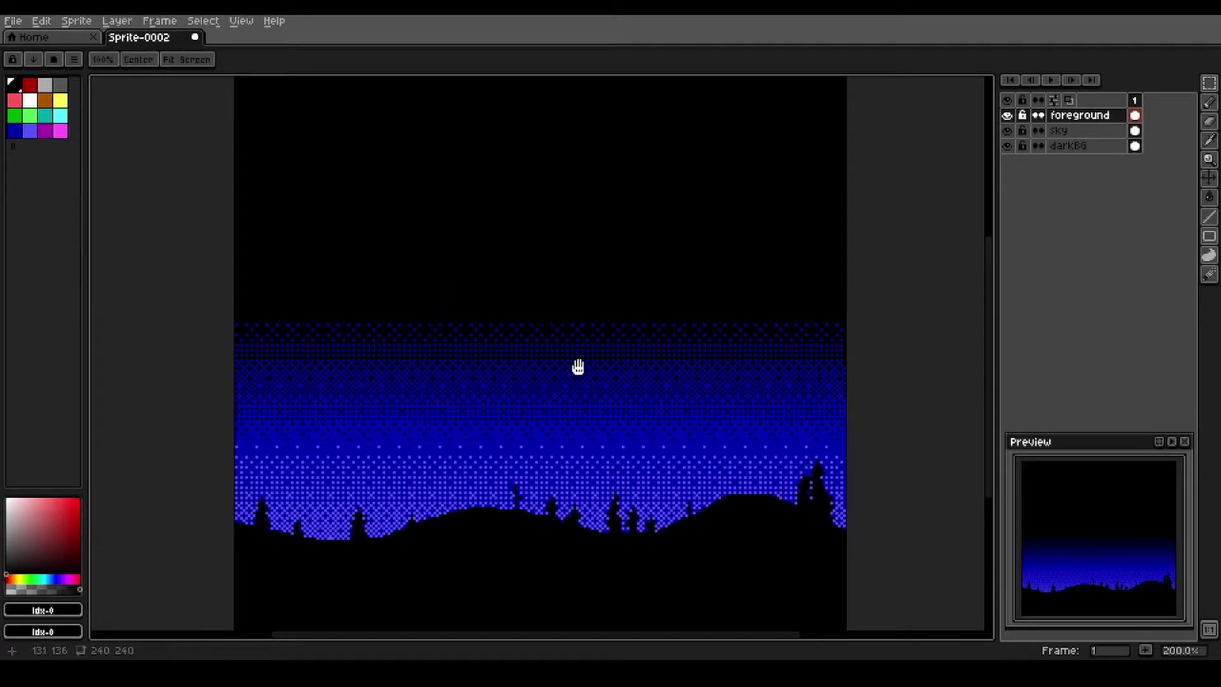
pyautogui.click(1094, 131)
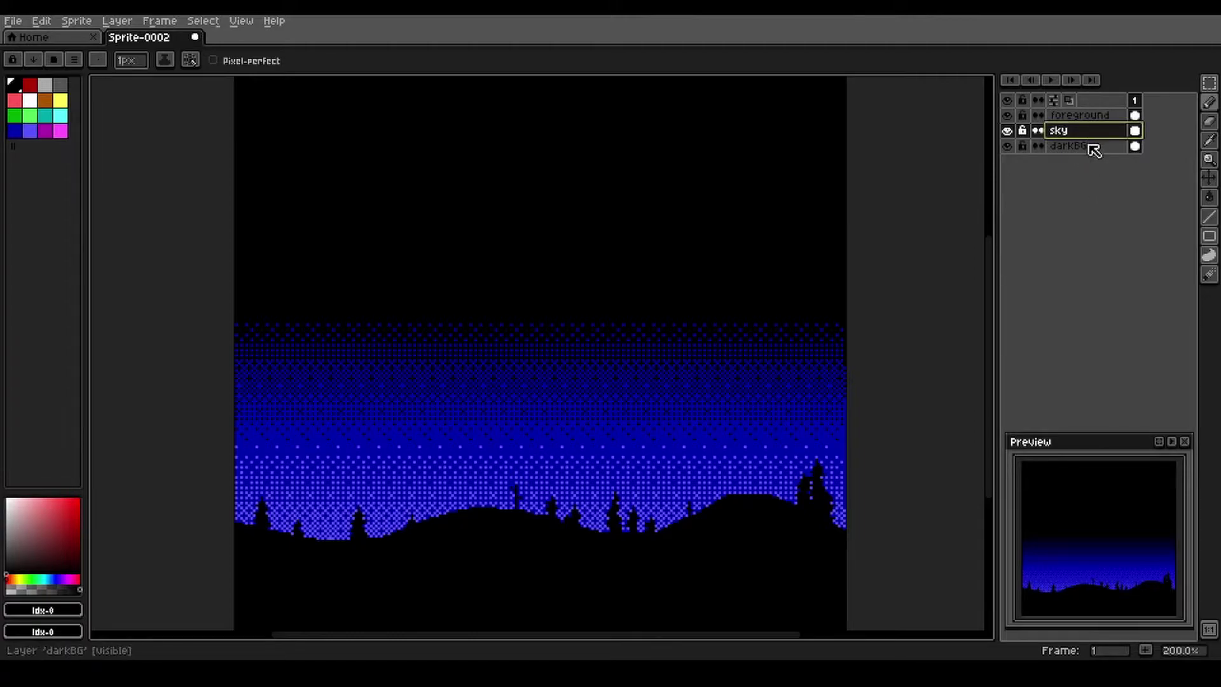
pyautogui.hotkey('shift', 'n')
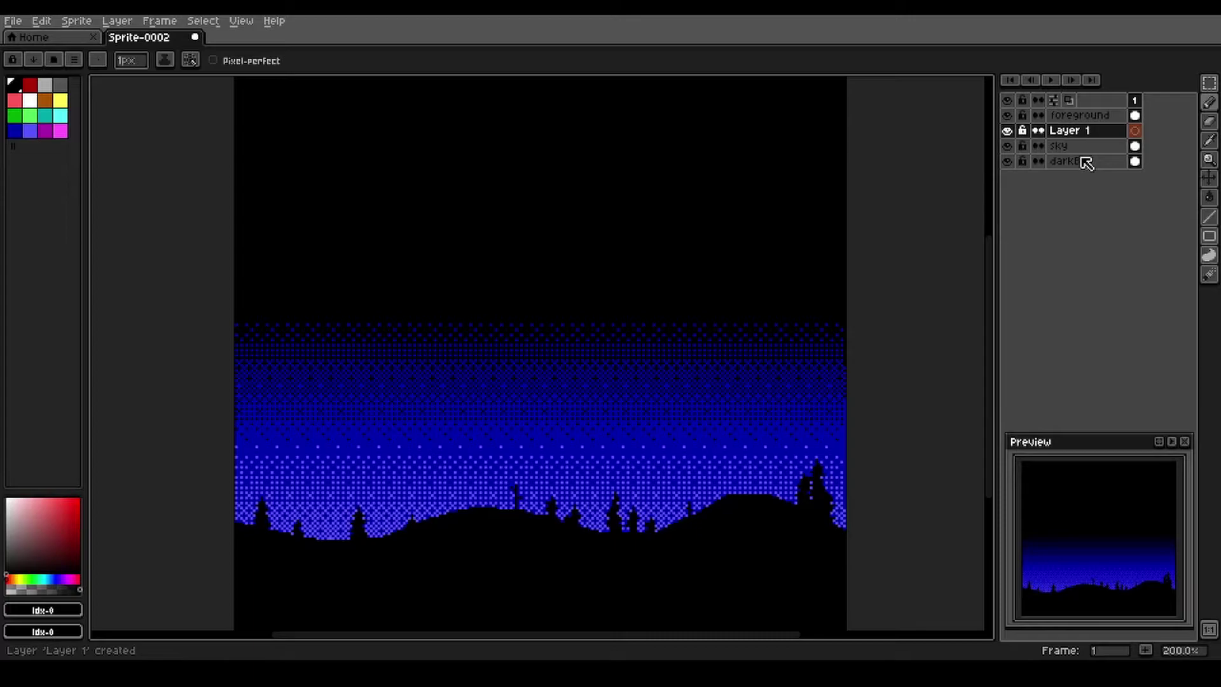
pyautogui.hotkey('shift', 'p')
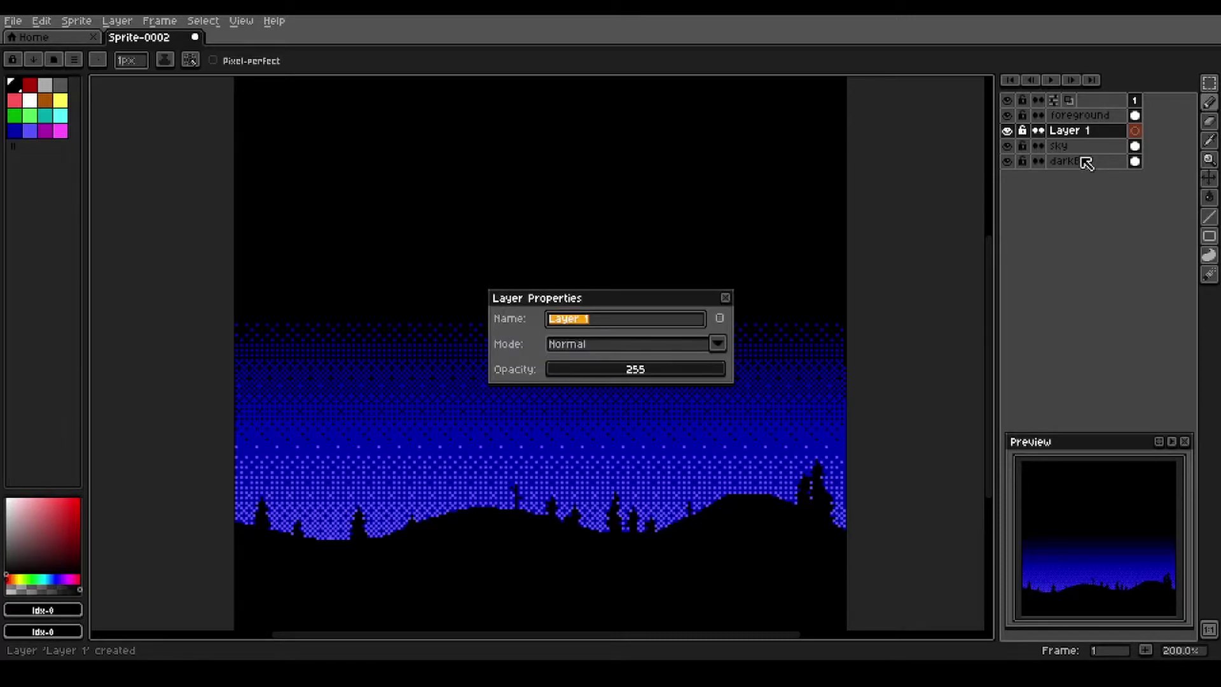
pyautogui.write('mountains')
pyautogui.press('Return')
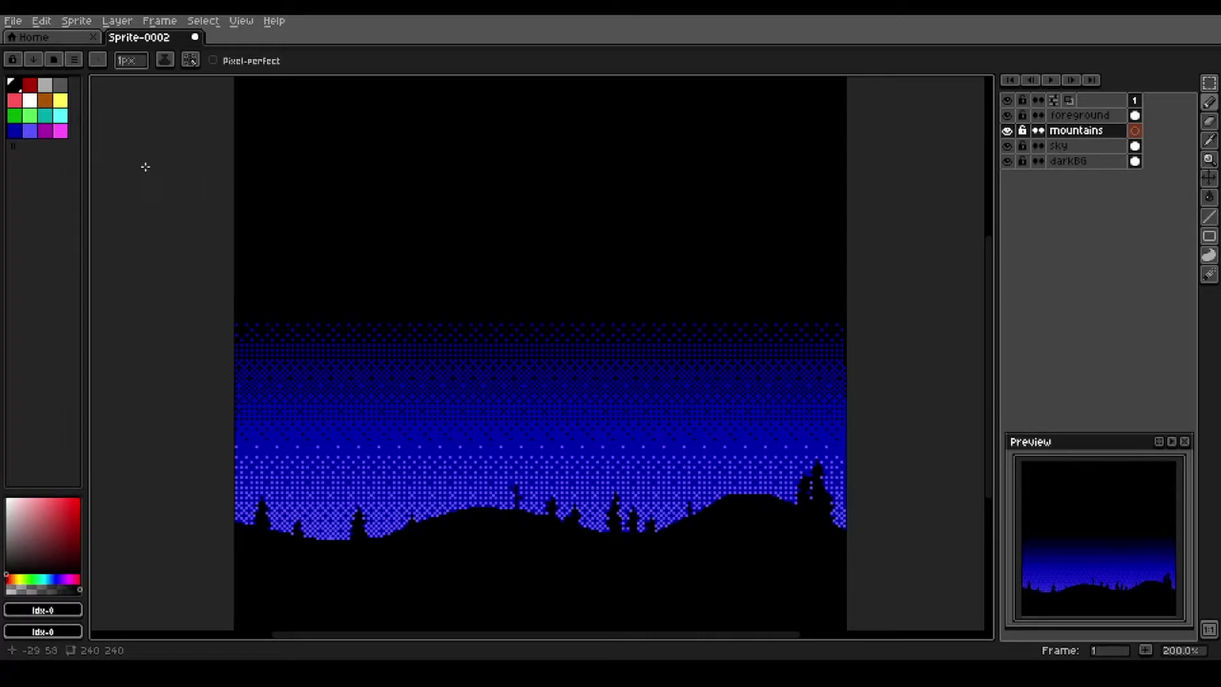
# Step: Outline a light grey jagged ridge with two peaks, the second taller, across the lower sky
pyautogui.click(45, 85)
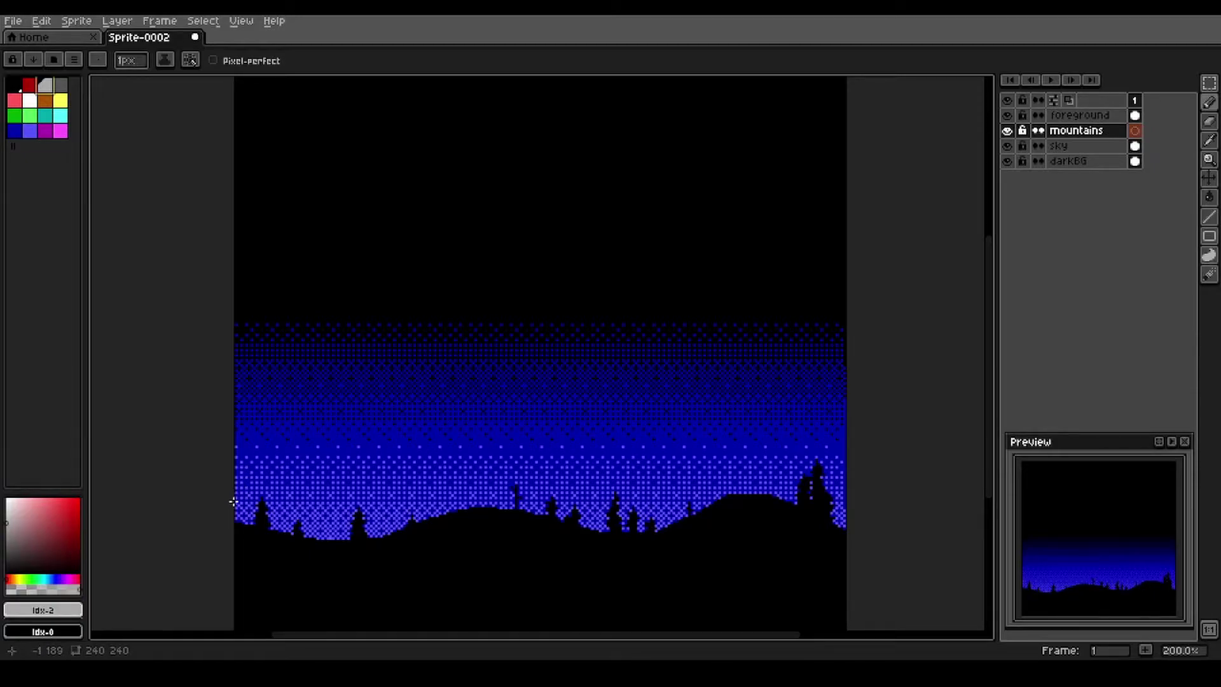
pyautogui.moveTo(234, 503); pyautogui.dragTo(283, 477)
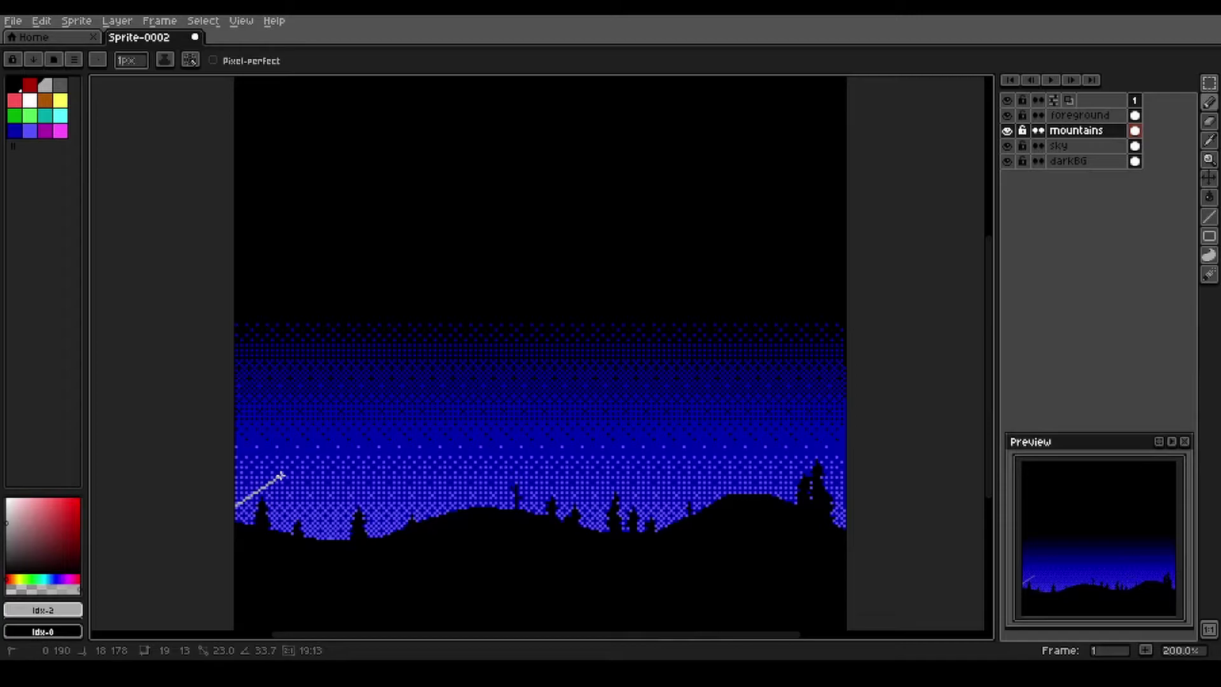
pyautogui.moveTo(281, 476); pyautogui.dragTo(346, 454)
pyautogui.click(312, 472)
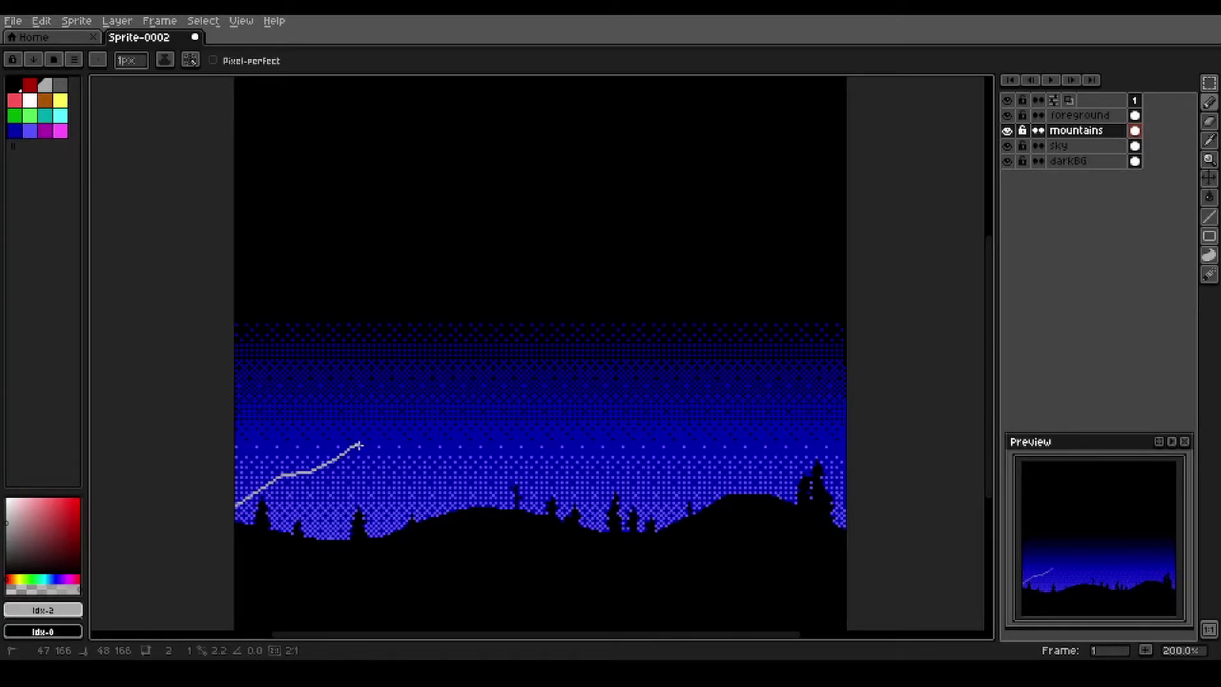
pyautogui.click(415, 481)
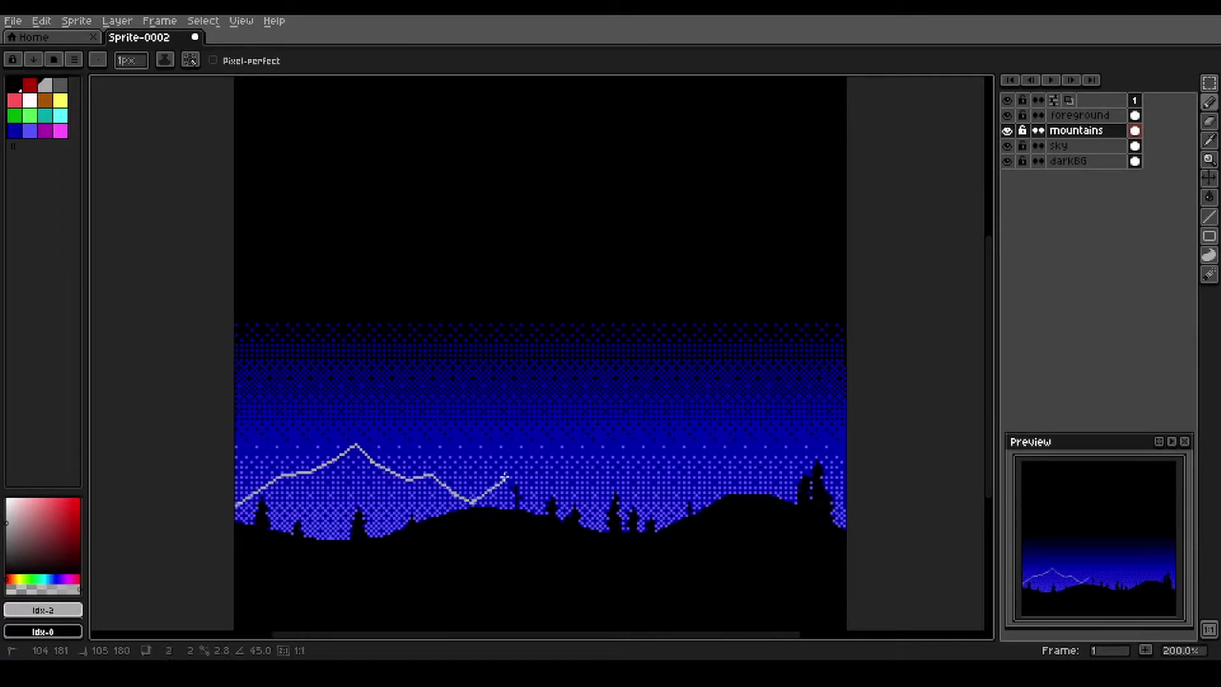
pyautogui.click(519, 466)
pyautogui.click(550, 433)
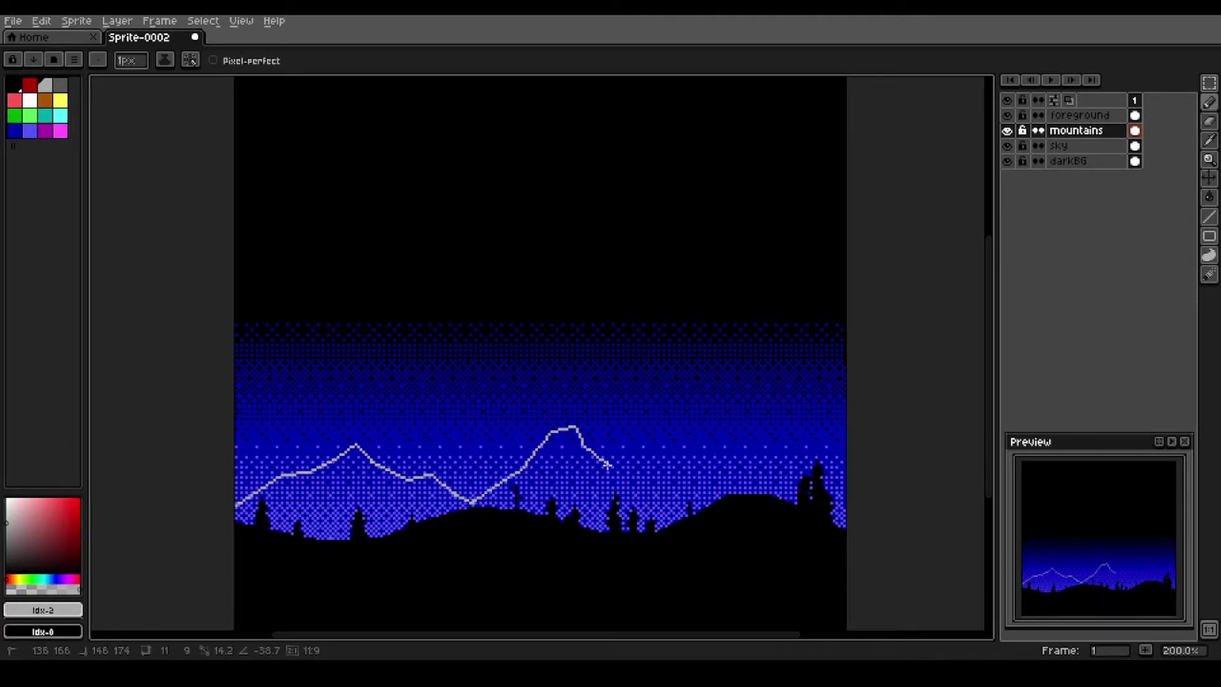
pyautogui.click(619, 489)
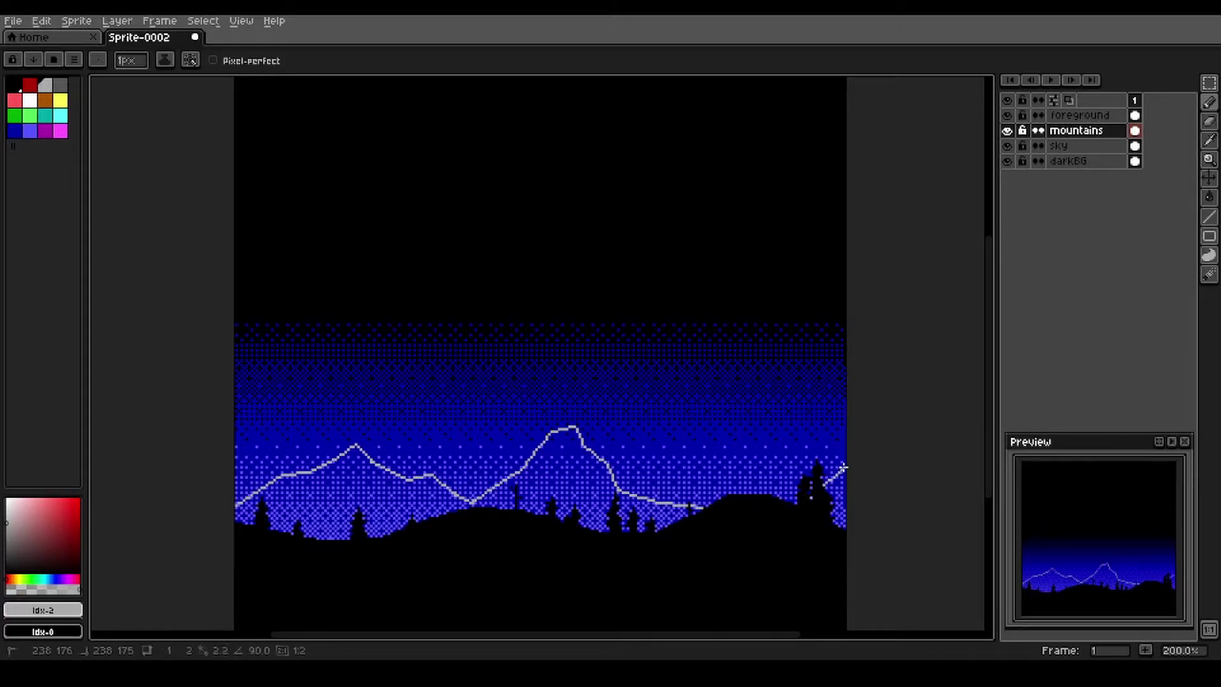
# Step: Flood-fill the mountains below the outline with light grey
pyautogui.press('g')
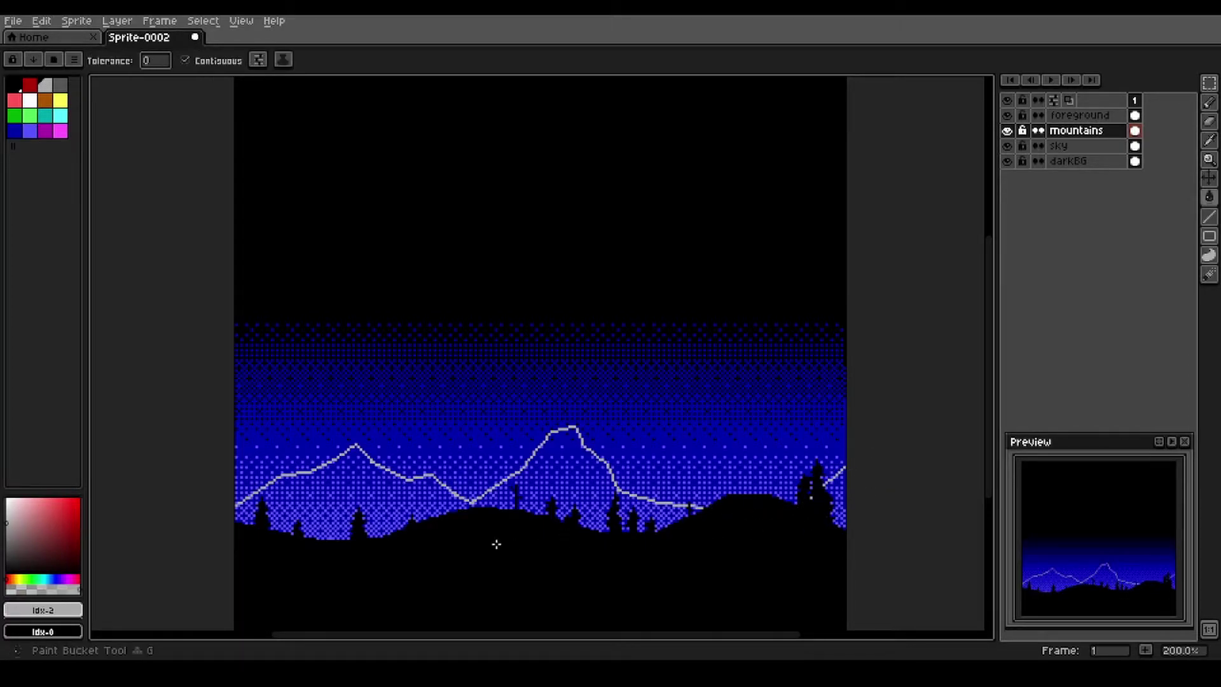
pyautogui.click(384, 500)
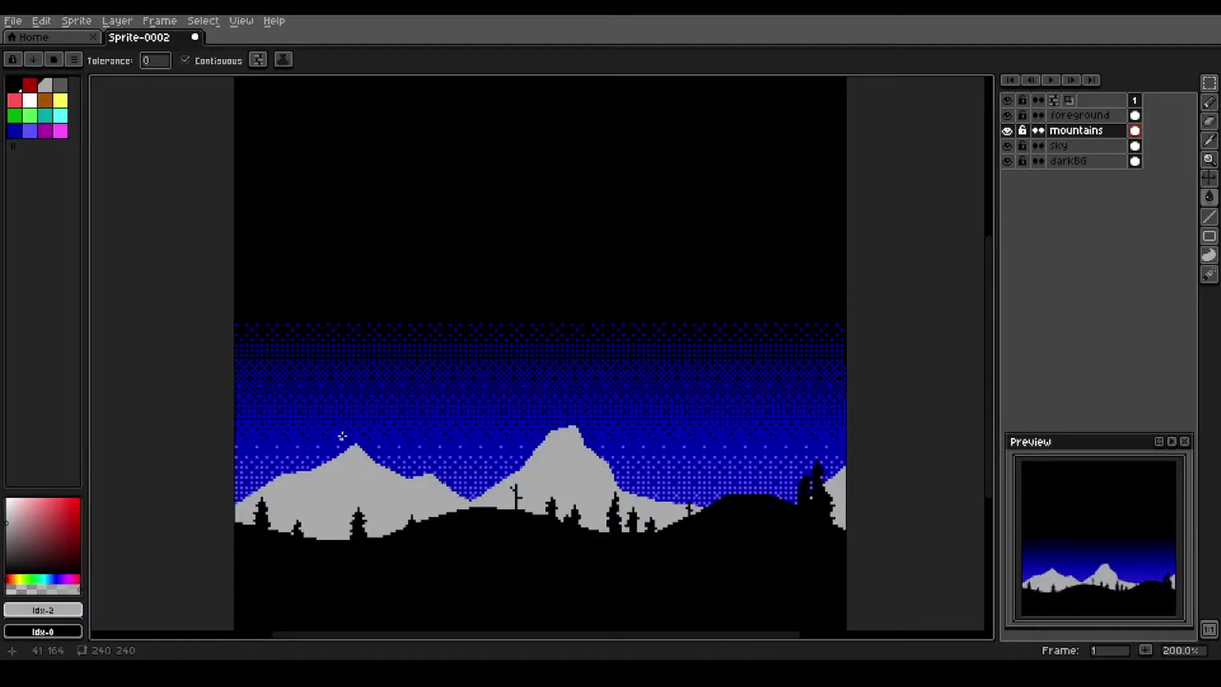
pyautogui.scroll(3, 311, 460)
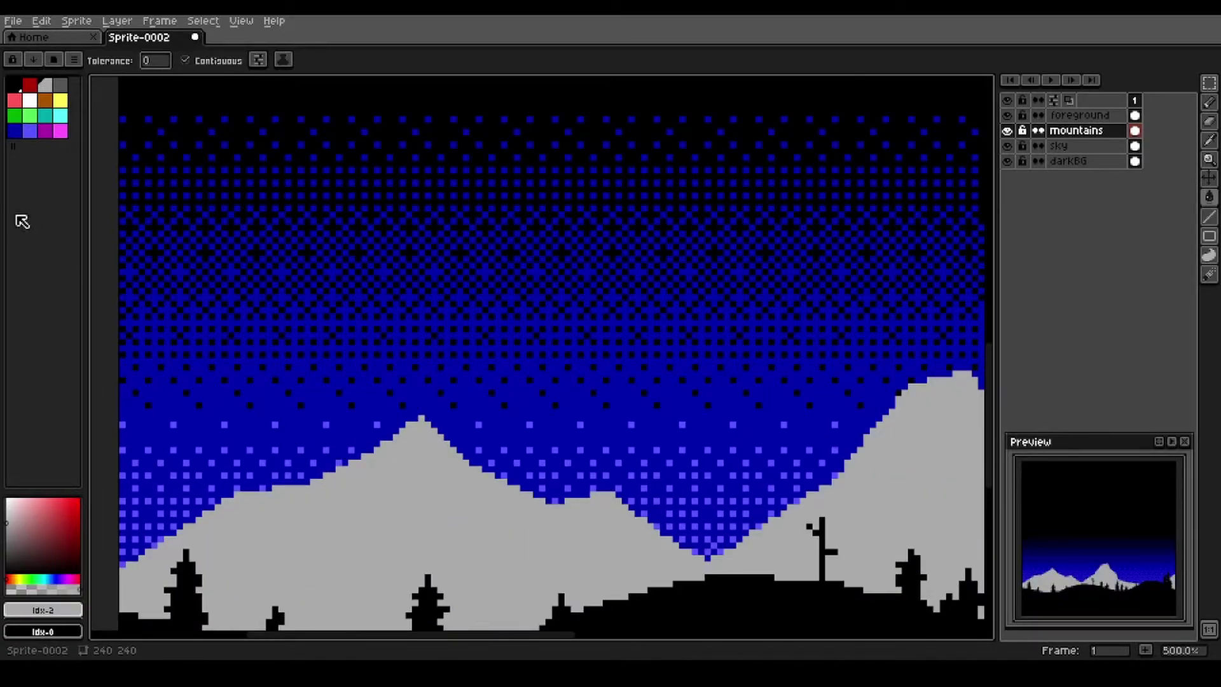
# Step: Paint a 2x2 black and dark-blue checker block on the mountain slope
pyautogui.click(13, 84)
pyautogui.press('b')
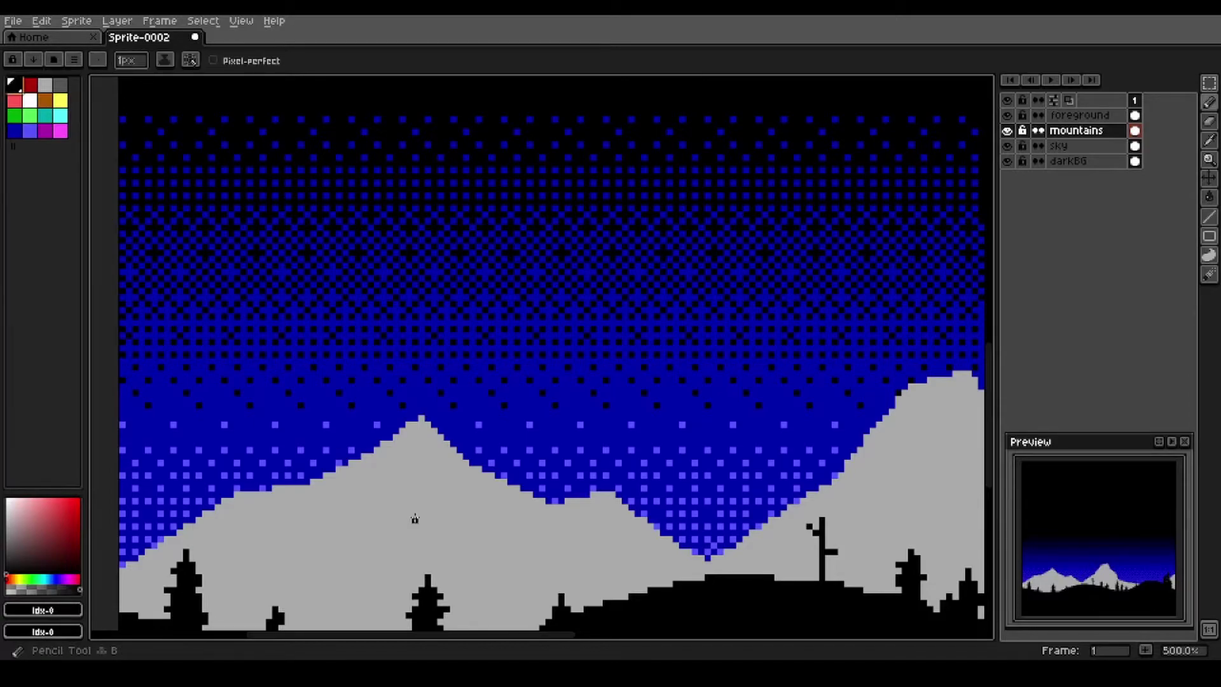
pyautogui.scroll(2, 417, 509)
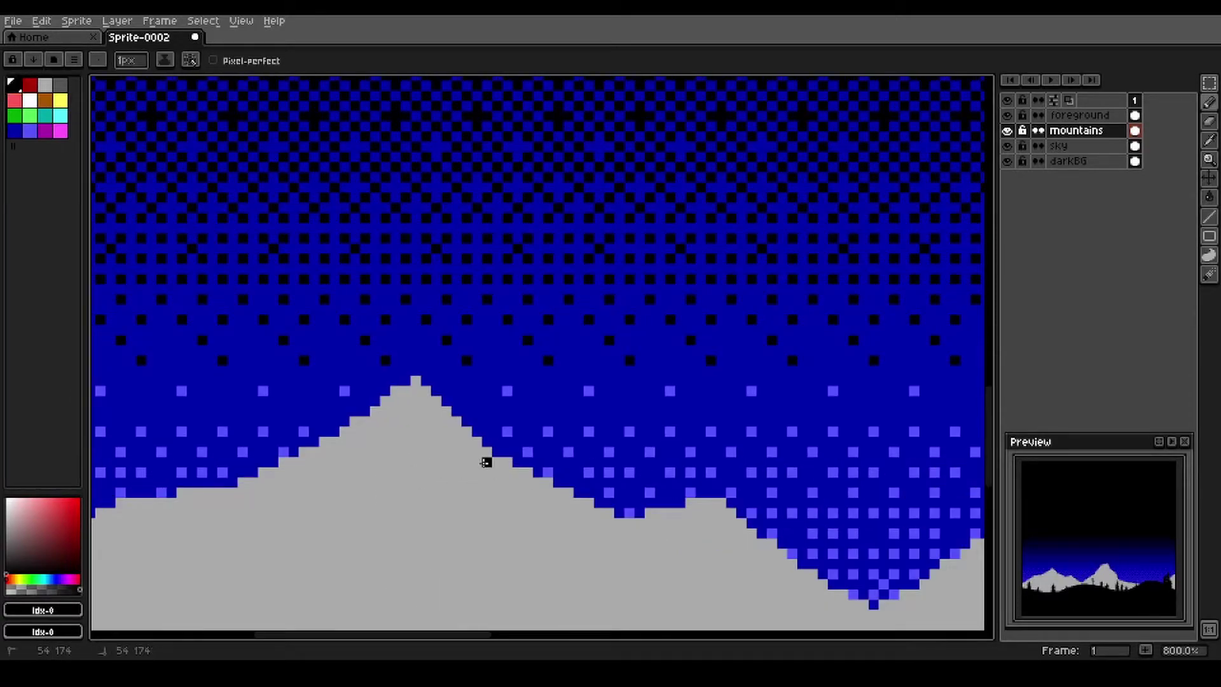
pyautogui.moveTo(486, 461); pyautogui.dragTo(476, 471)
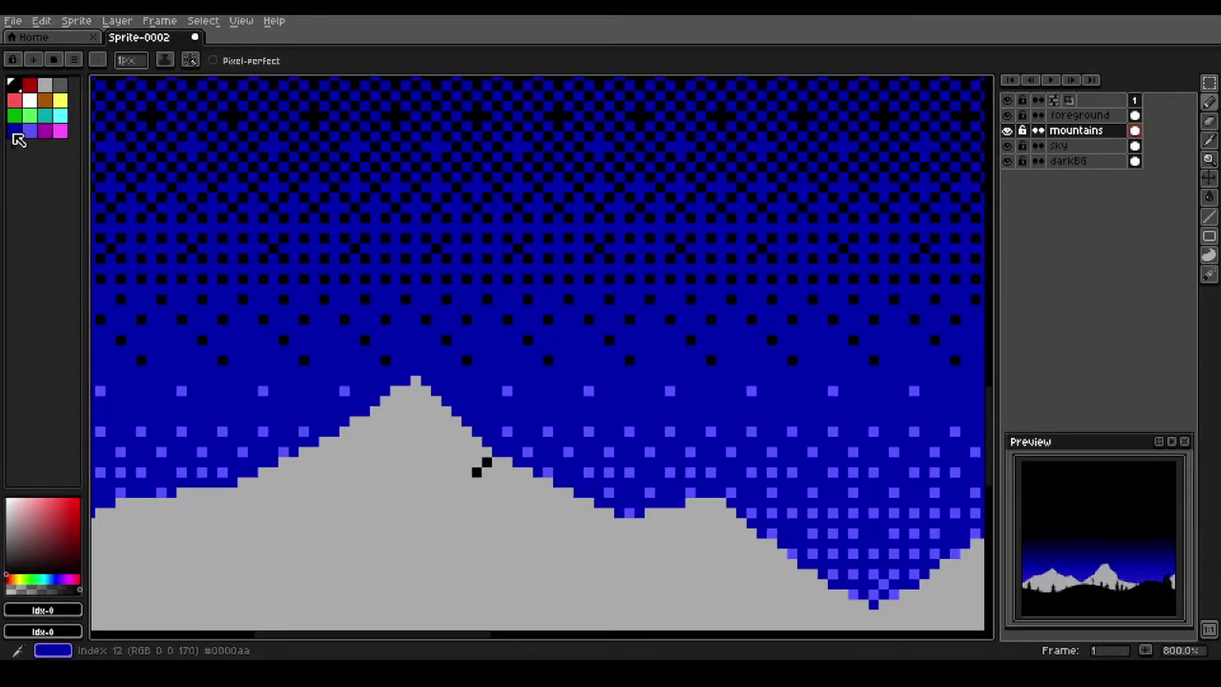
pyautogui.click(14, 133)
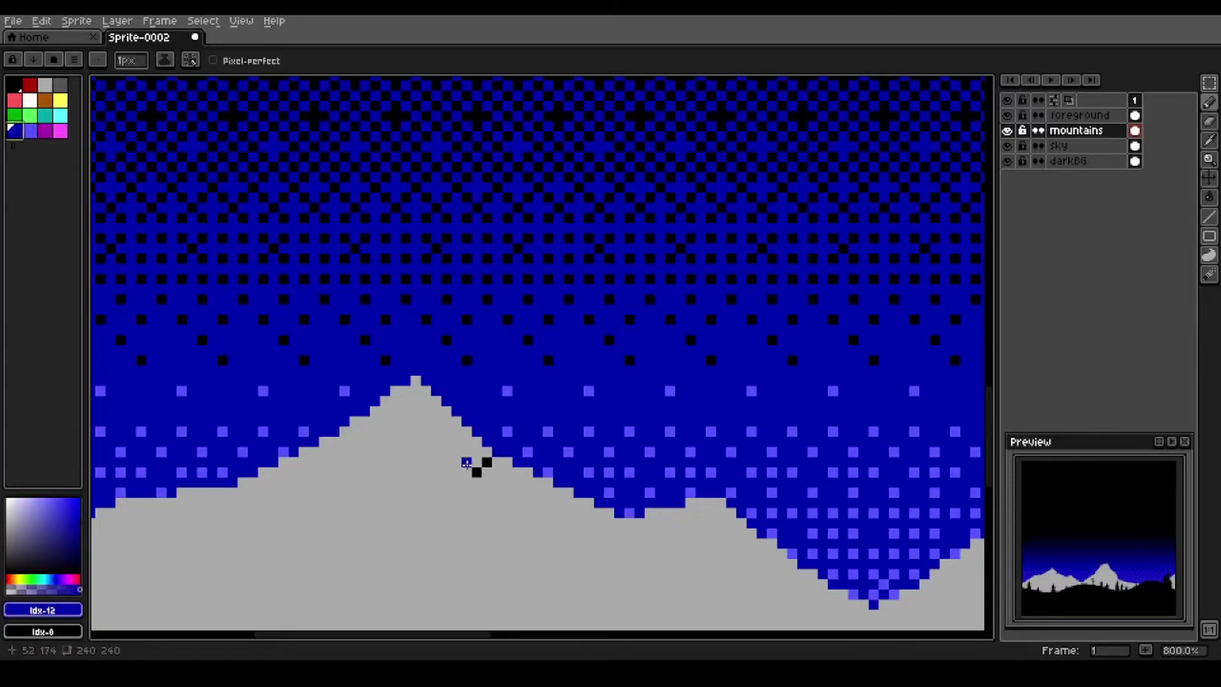
pyautogui.click(487, 471)
pyautogui.click(477, 462)
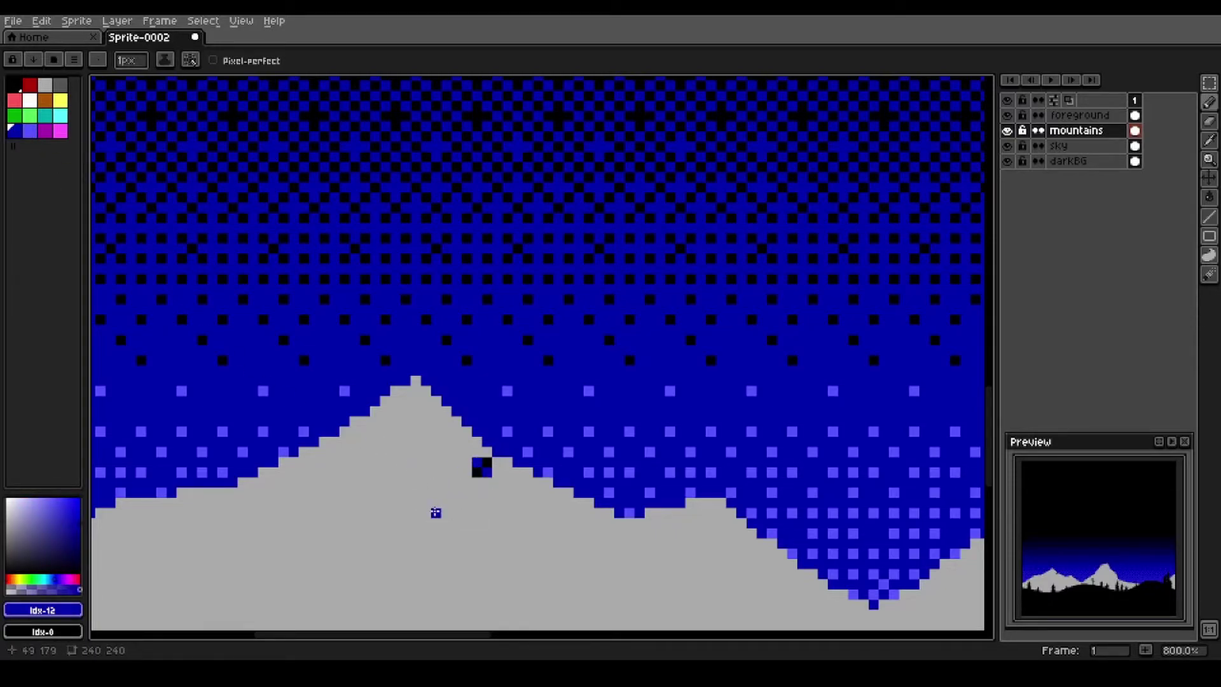
# Step: Select the 2x2 checker block and turn it into a custom brush with Ctrl+B
pyautogui.press('m')
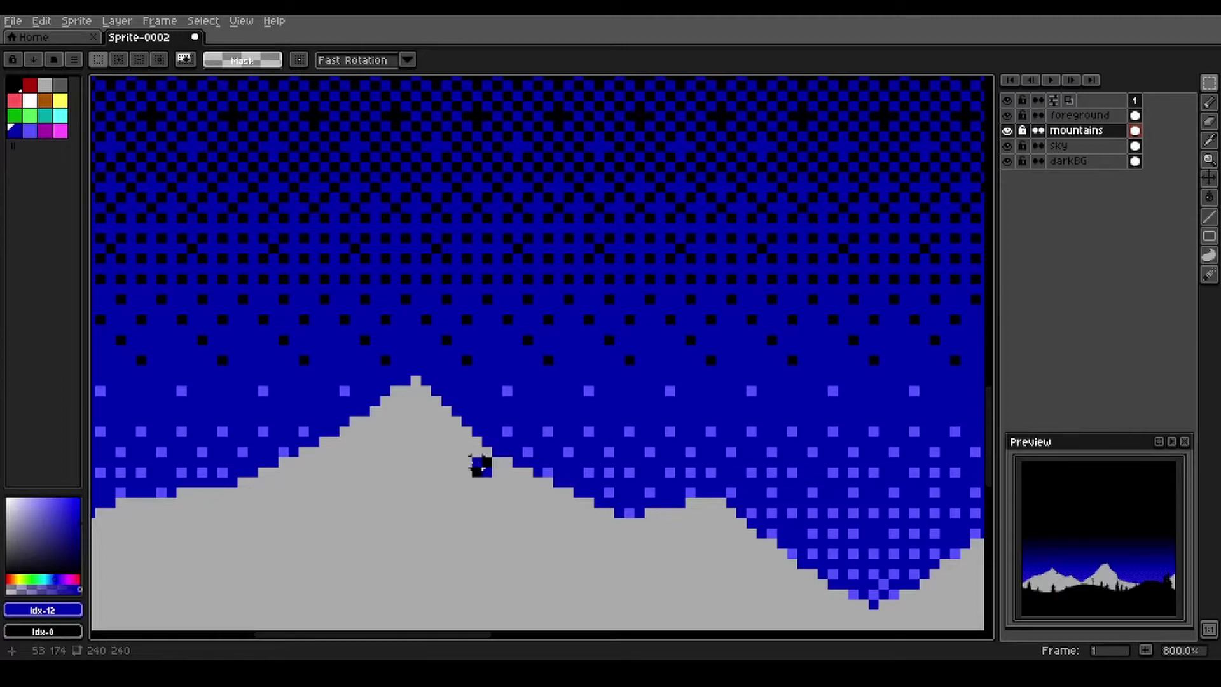
pyautogui.moveTo(474, 458); pyautogui.dragTo(484, 478)
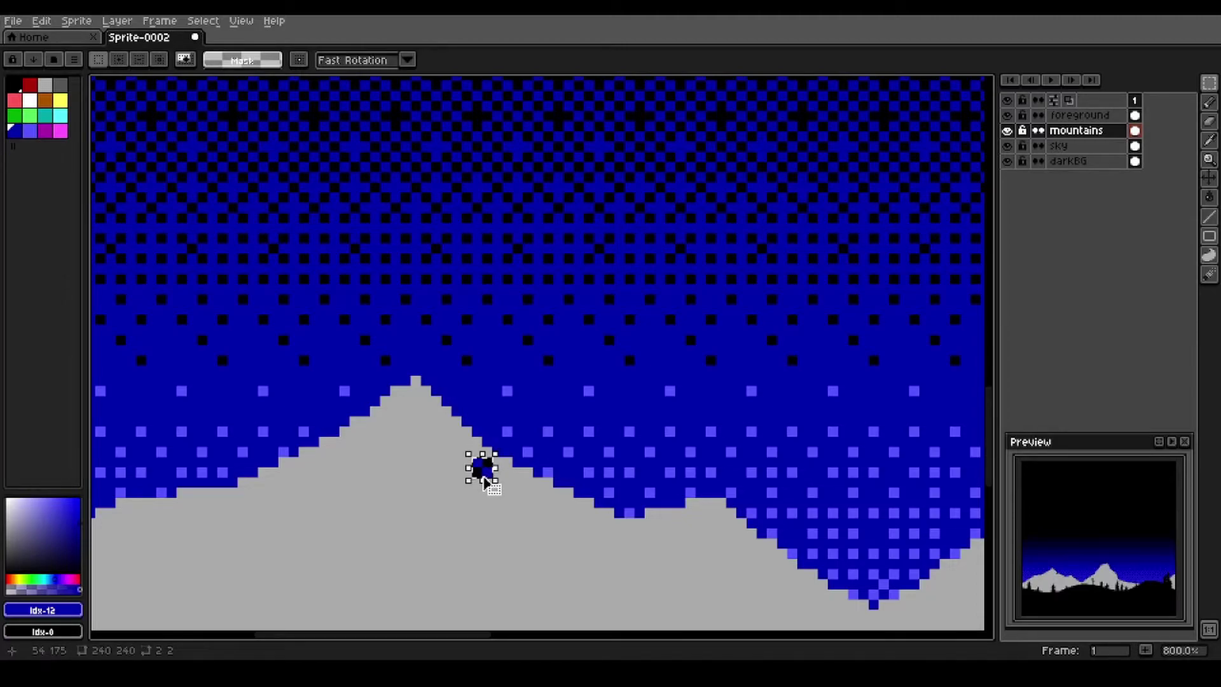
pyautogui.hotkey('ctrl', 'b')
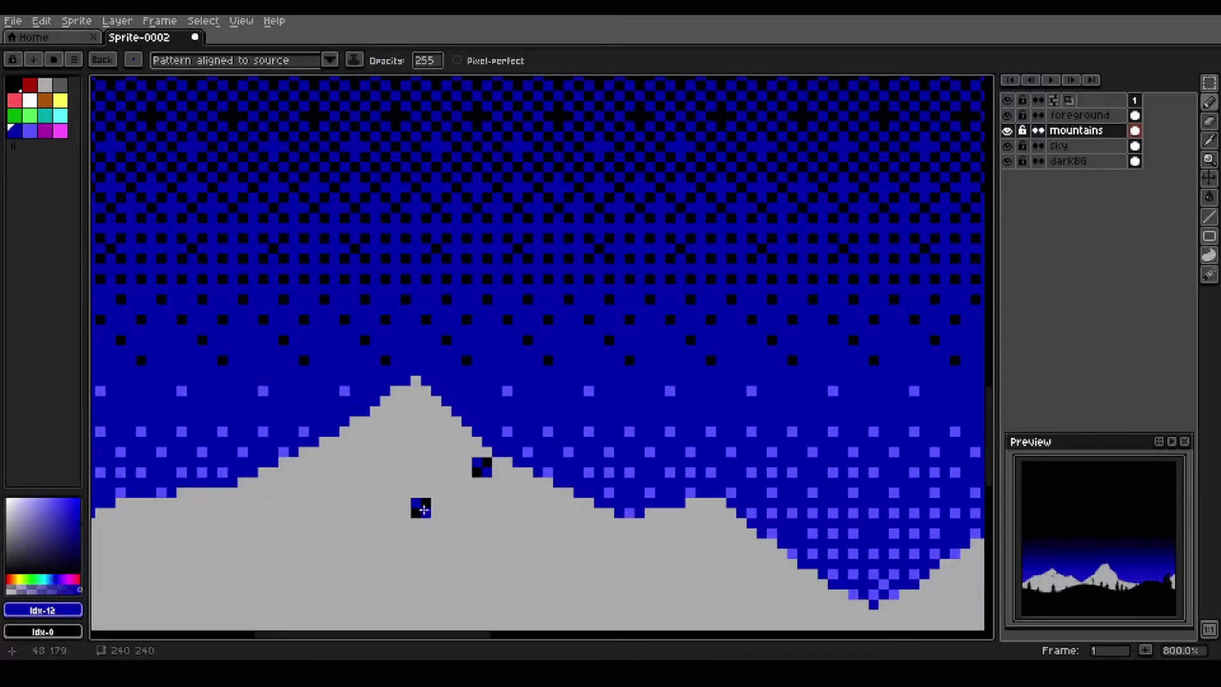
pyautogui.scroll(-2, 420, 508)
# Step: Magic-wand the grey mountains, bucket-fill them with the checker brush, then deselect
pyautogui.press('w')
pyautogui.click(504, 547)
pyautogui.scroll(-1, 496, 521)
pyautogui.press('g')
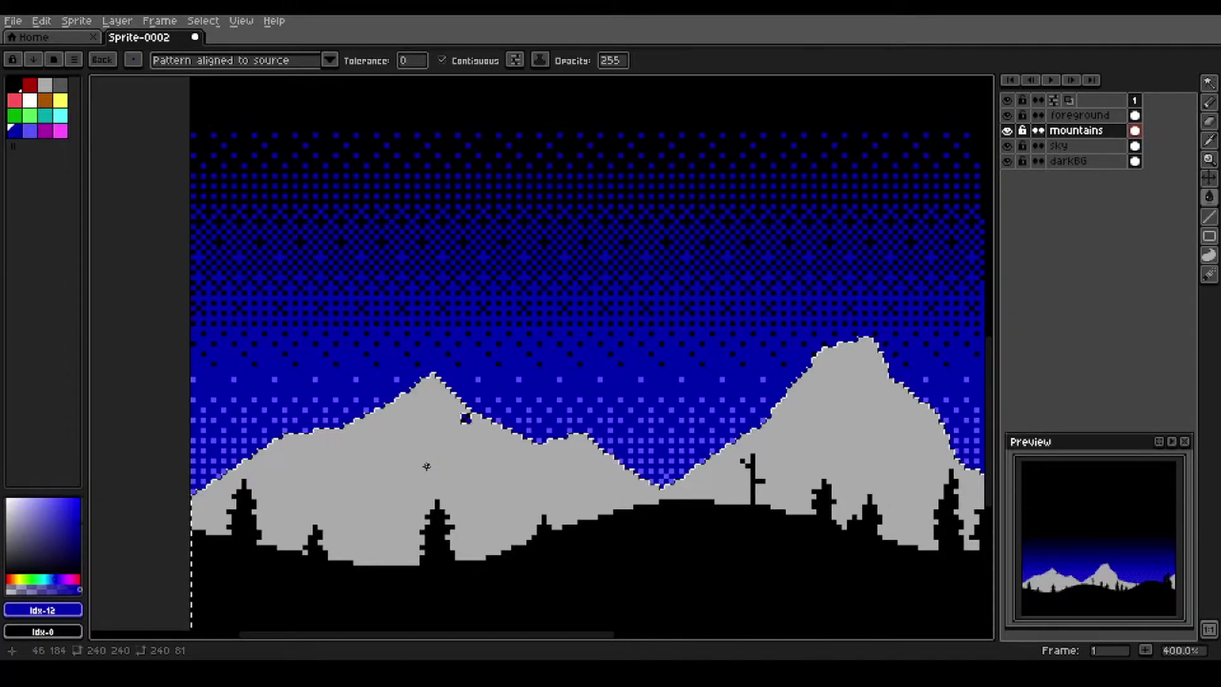
pyautogui.click(426, 465)
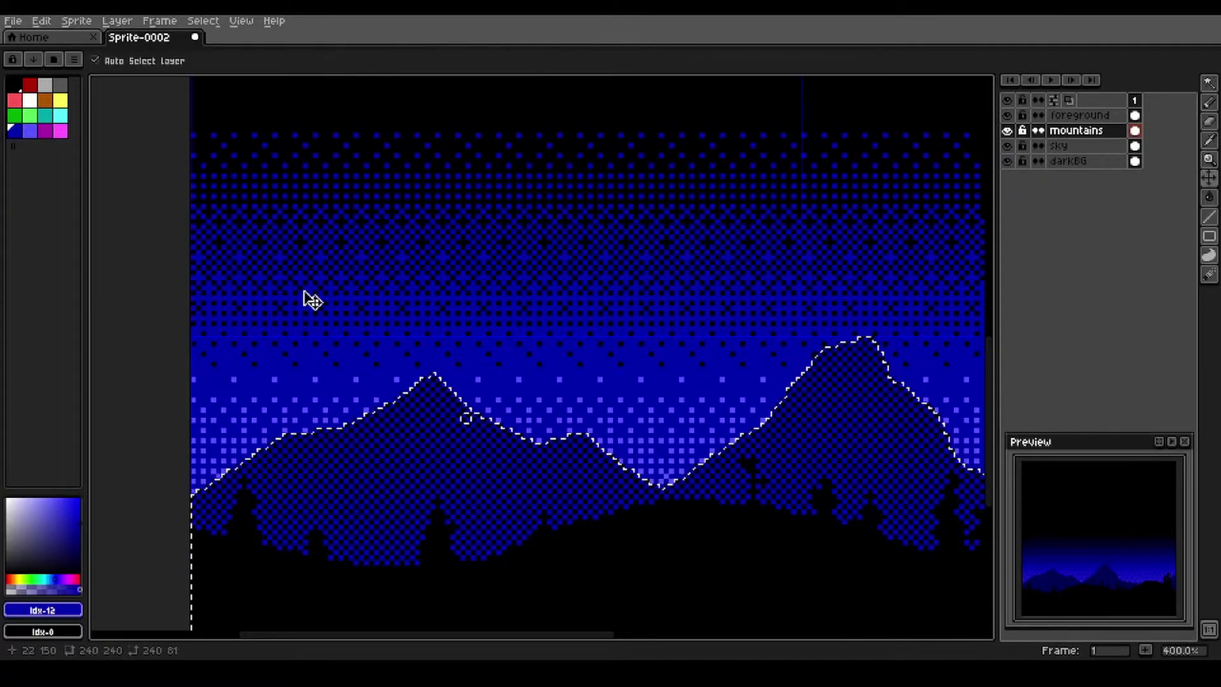
pyautogui.hotkey('ctrl', 'd')
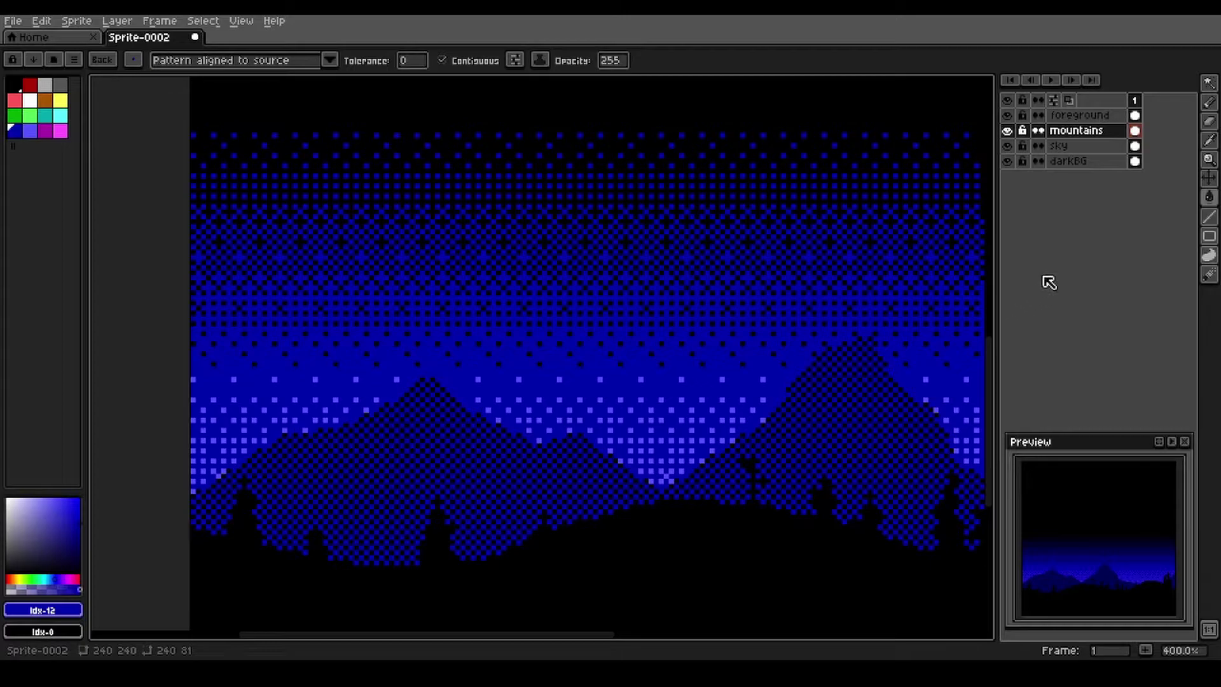
# Step: Switch to black, discard the custom checker brush and undo the stray fill
pyautogui.click(1080, 148)
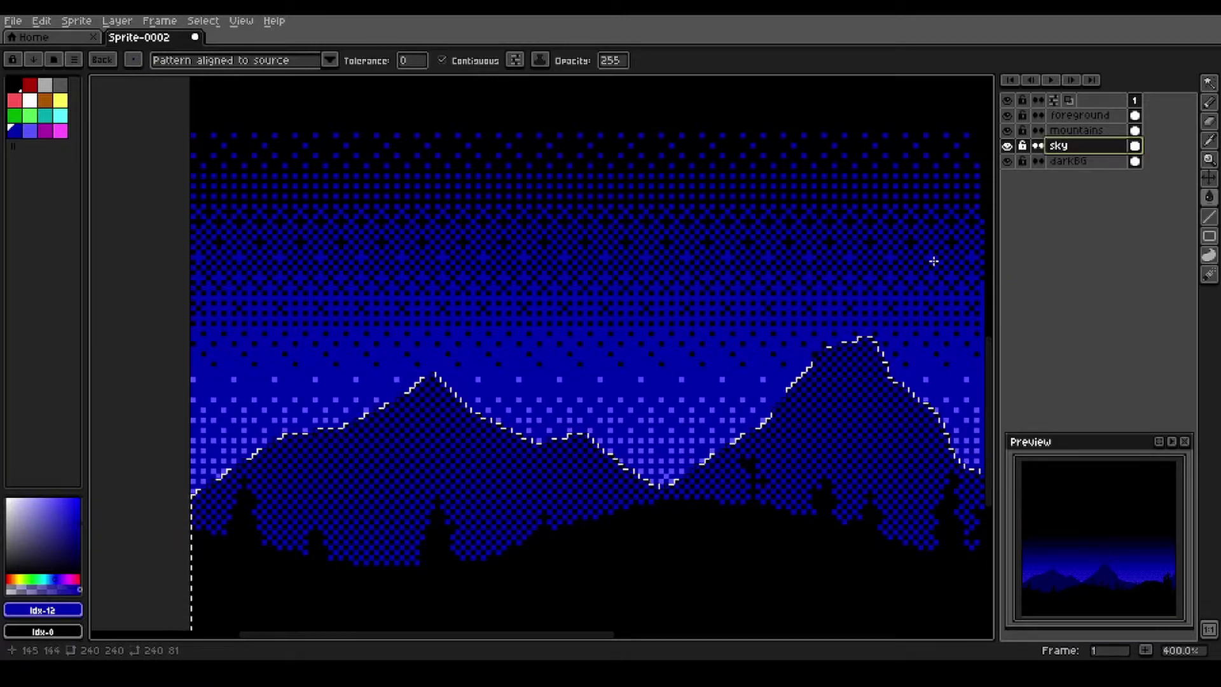
pyautogui.click(14, 84)
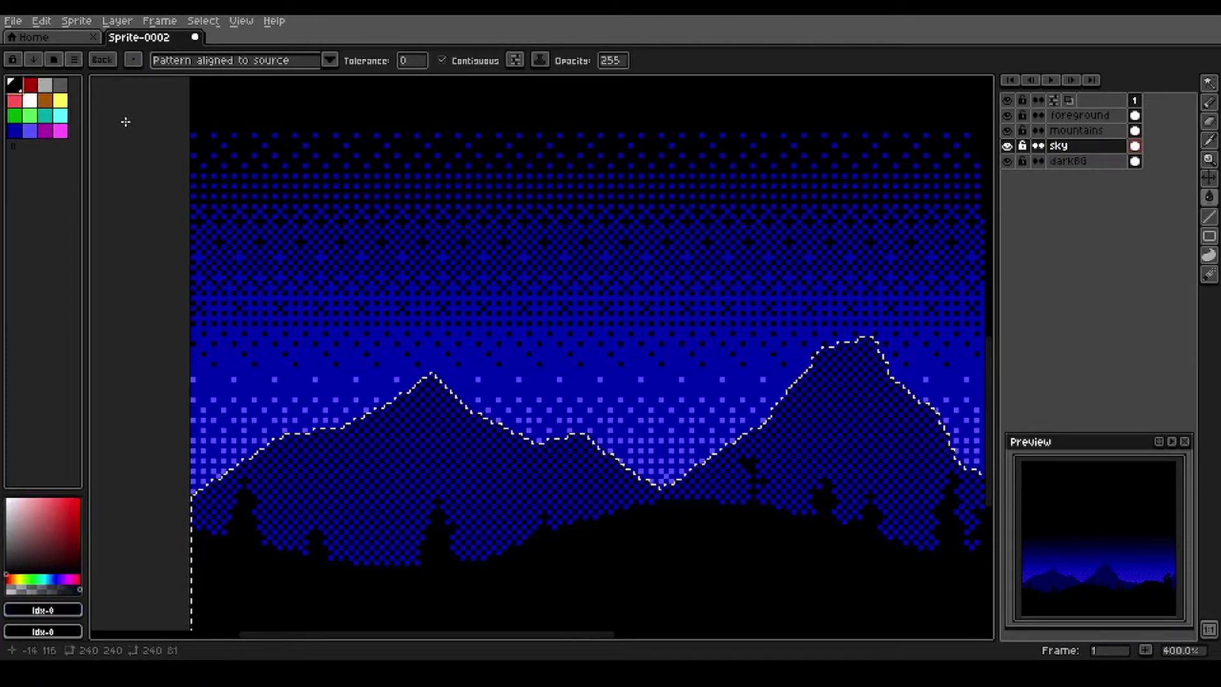
pyautogui.click(104, 60)
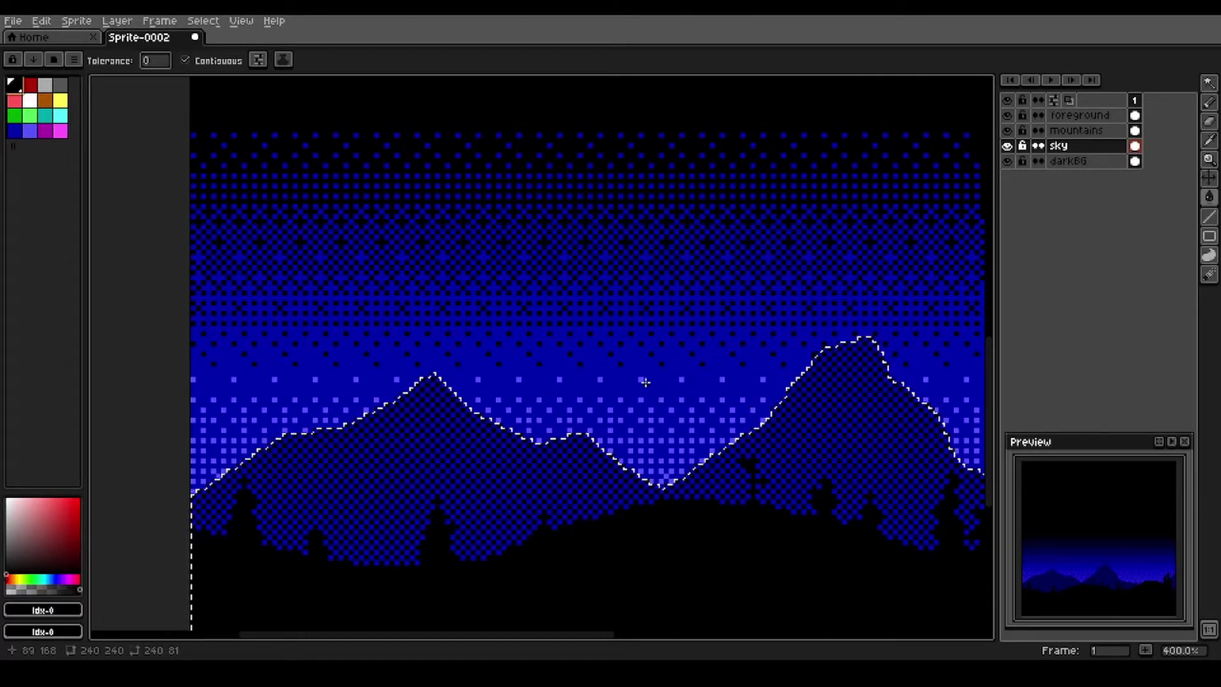
pyautogui.hotkey('ctrl', 'z')
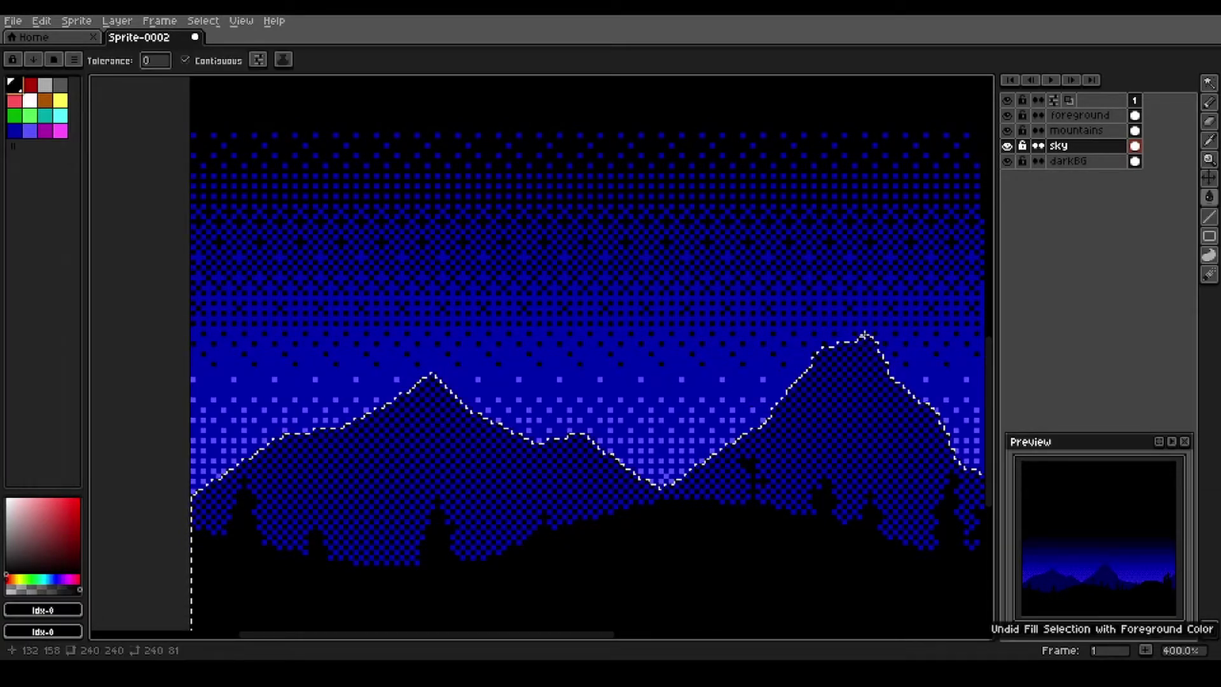
# Step: Reactivate the mountains layer, clear the selection and frame the whole scene
pyautogui.click(1088, 130)
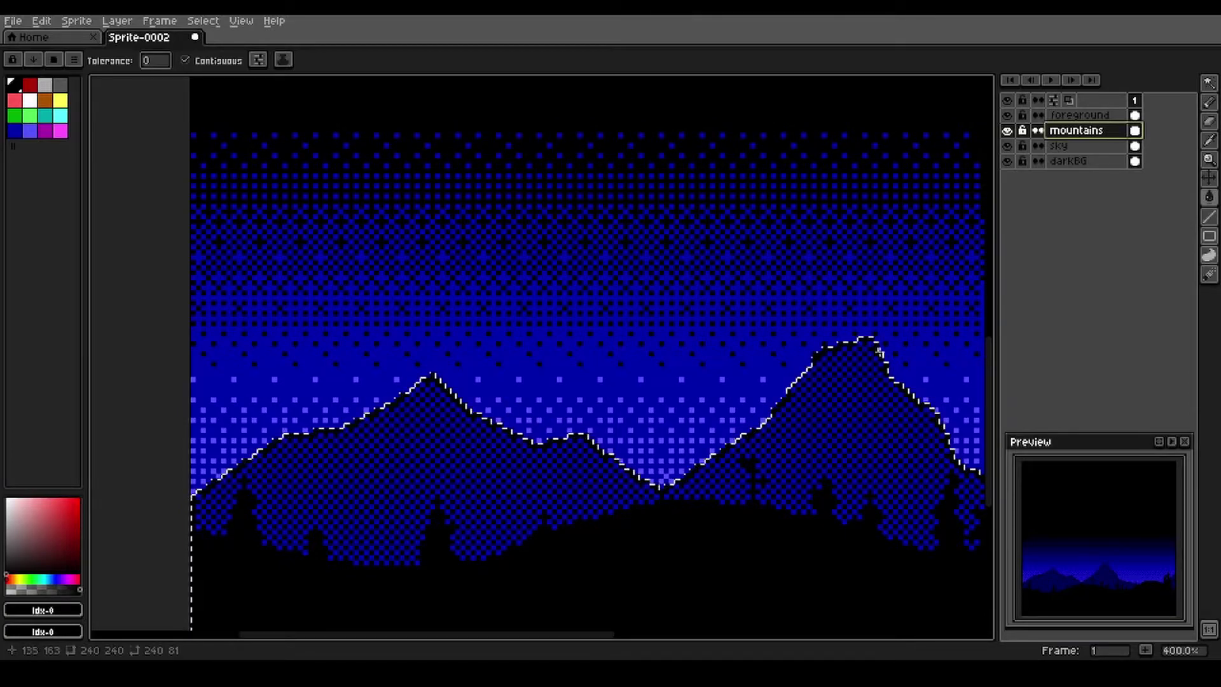
pyautogui.hotkey('ctrl', 'd')
pyautogui.scroll(-1, 704, 473)
pyautogui.moveTo(722, 493); pyautogui.dragTo(509, 414)
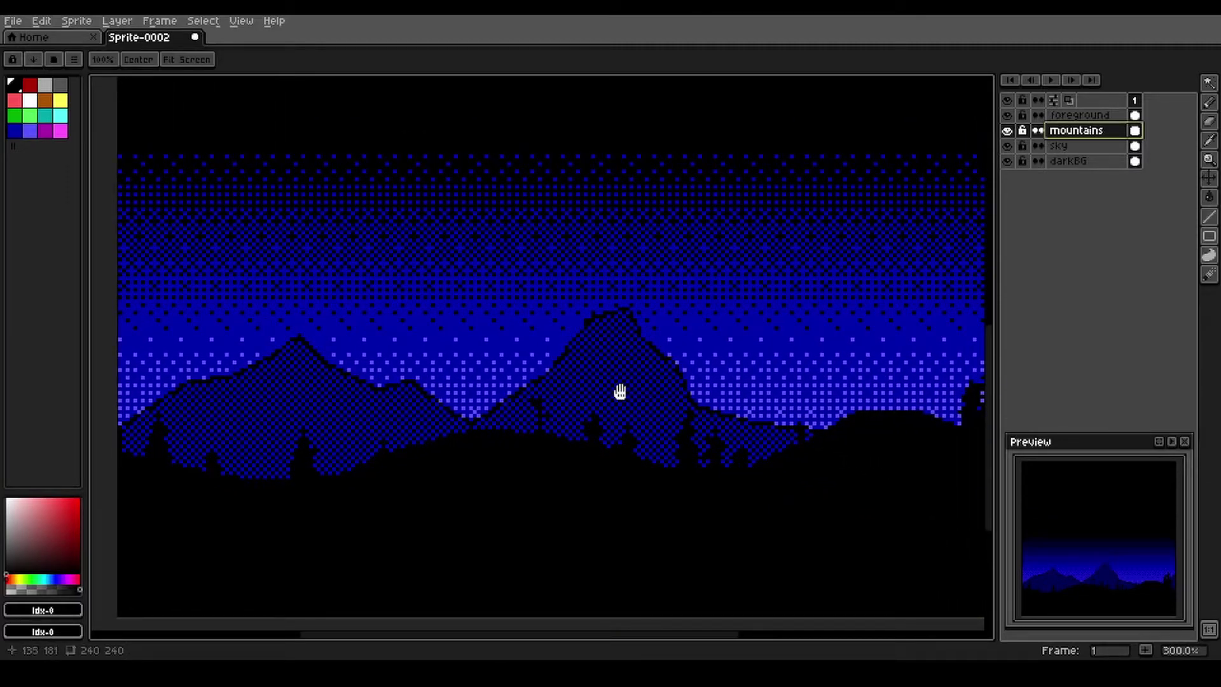
pyautogui.moveTo(300, 389); pyautogui.dragTo(353, 390)
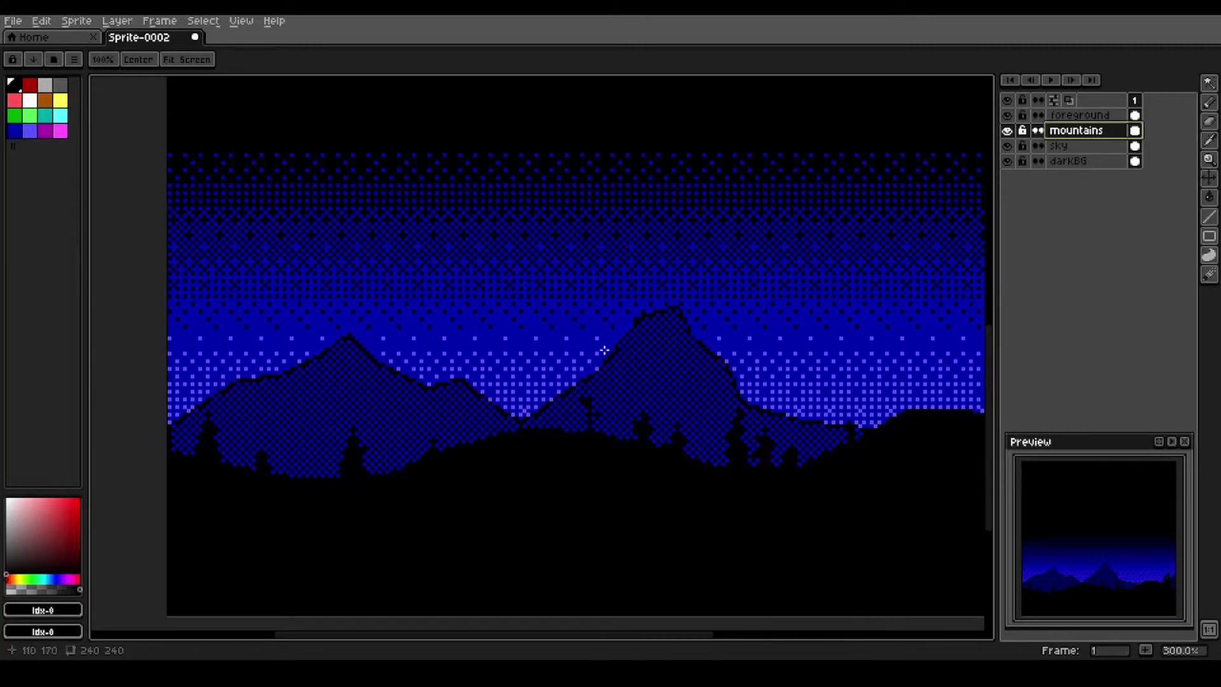
pyautogui.press('g')
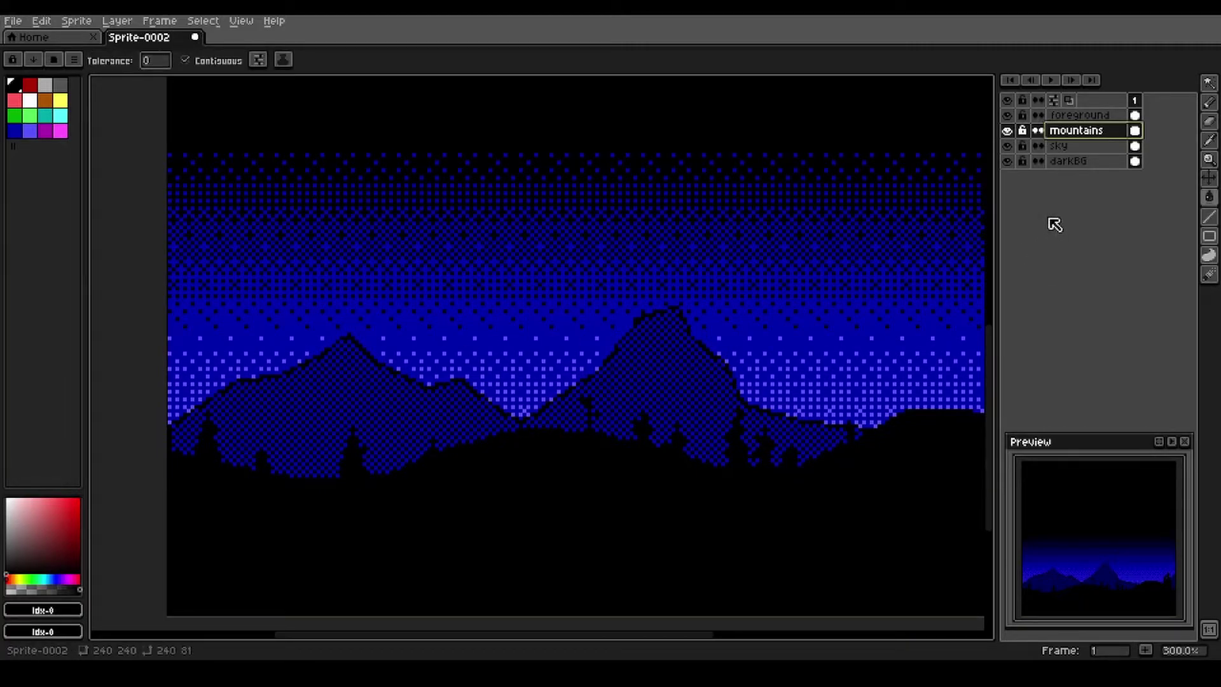
# Step: Select all pixels of the mountains layer so painting stays inside the mountain shapes
pyautogui.click(1097, 136)
pyautogui.click(1098, 150)
pyautogui.keyDown('ctrl'); pyautogui.click(1095, 135); pyautogui.keyUp('ctrl')
pyautogui.click(1091, 132)
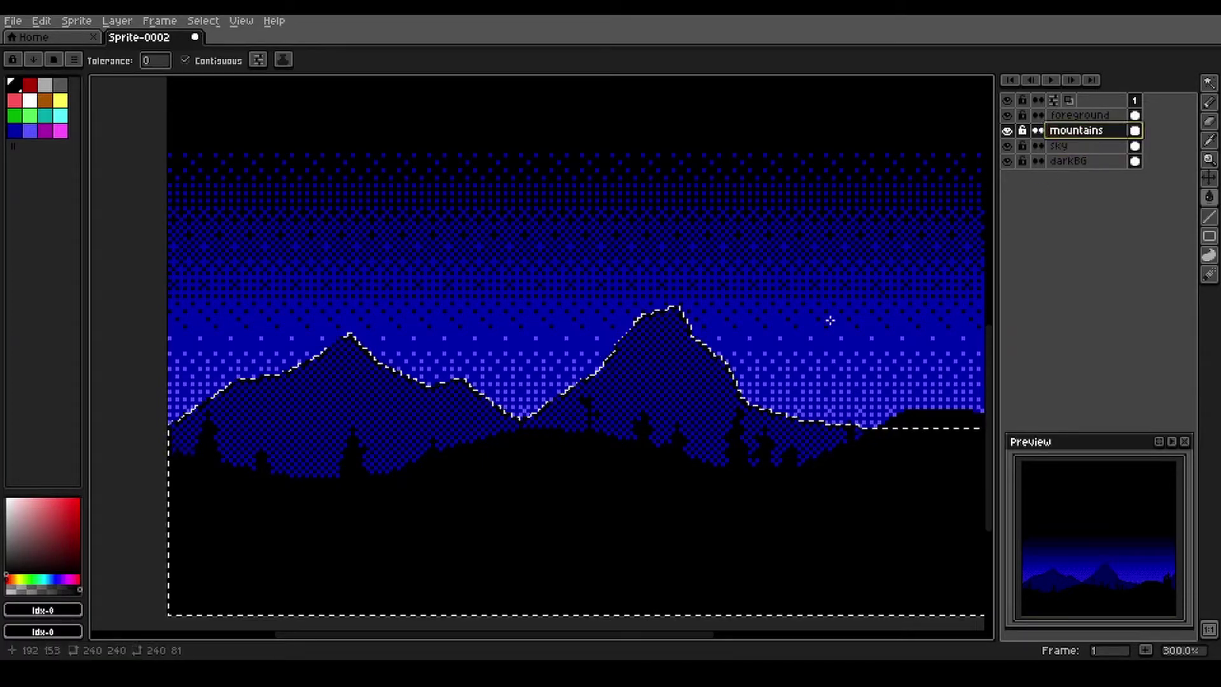
pyautogui.scroll(3, 332, 381)
pyautogui.scroll(1, 331, 381)
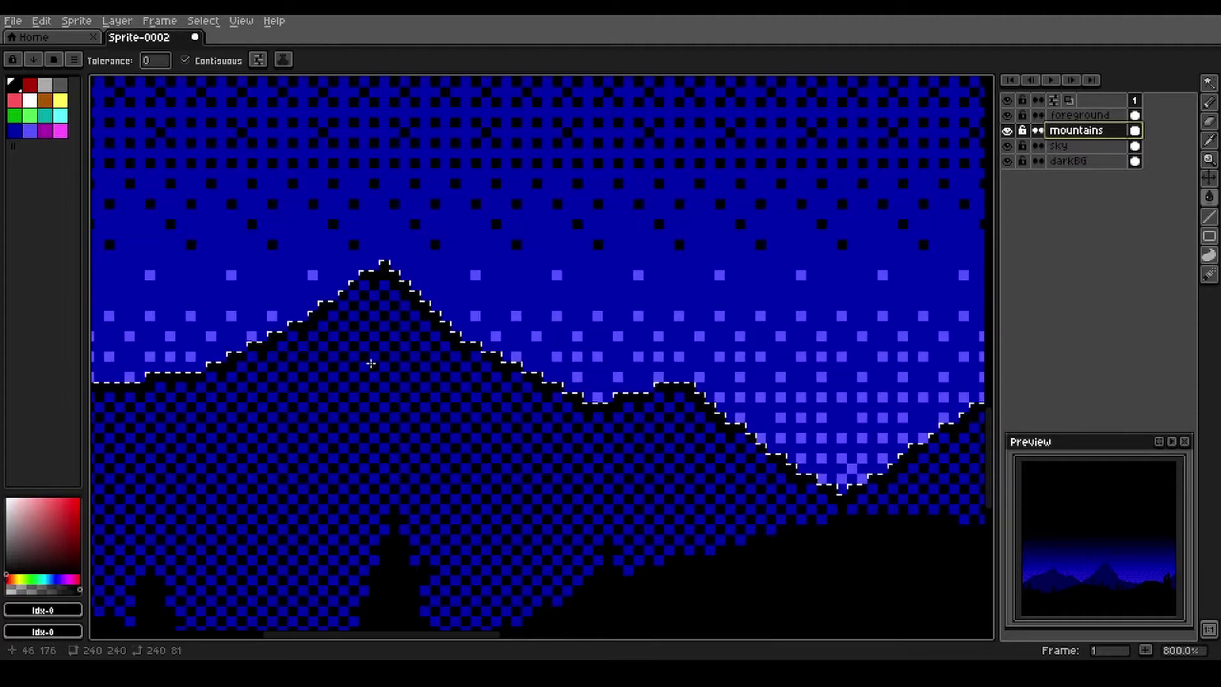
# Step: Draw black pencil detail strokes near the tall right-hand peak
pyautogui.press('b')
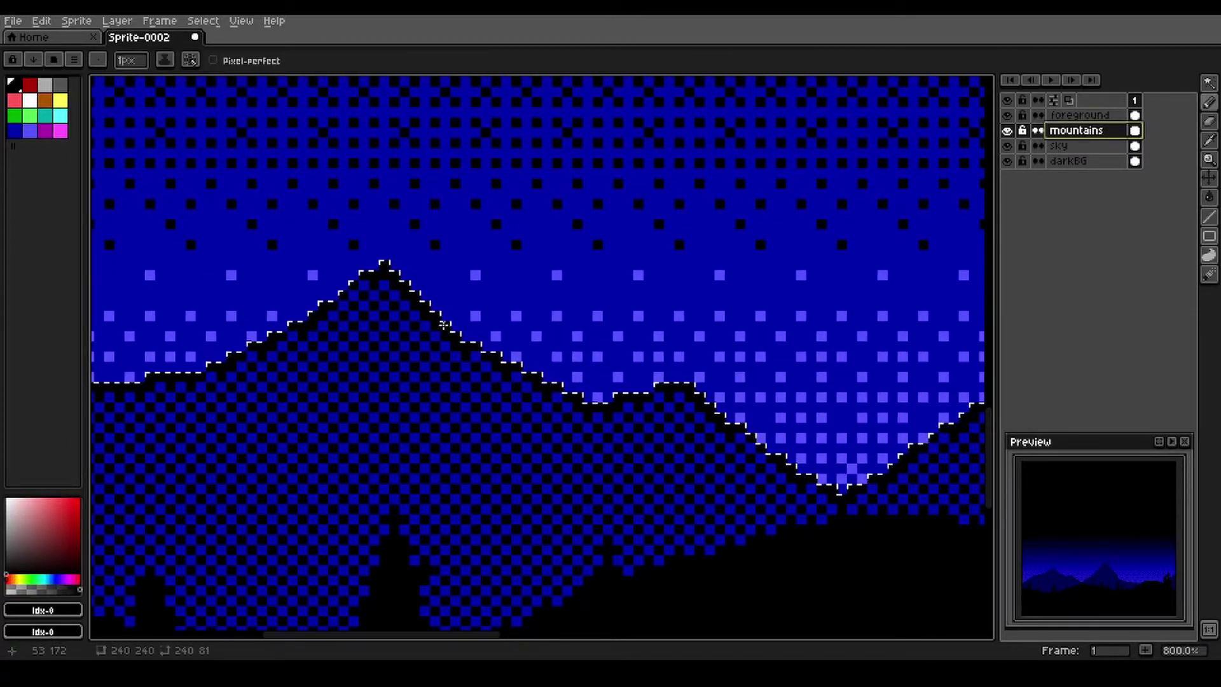
pyautogui.press('h')
pyautogui.moveTo(327, 378)
pyautogui.mouseDown()
pyautogui.moveTo(412, 355)
pyautogui.moveTo(453, 358)
pyautogui.mouseUp()
pyautogui.scroll(-4, 453, 357)
pyautogui.press('b')
pyautogui.moveTo(611, 250); pyautogui.dragTo(490, 368)
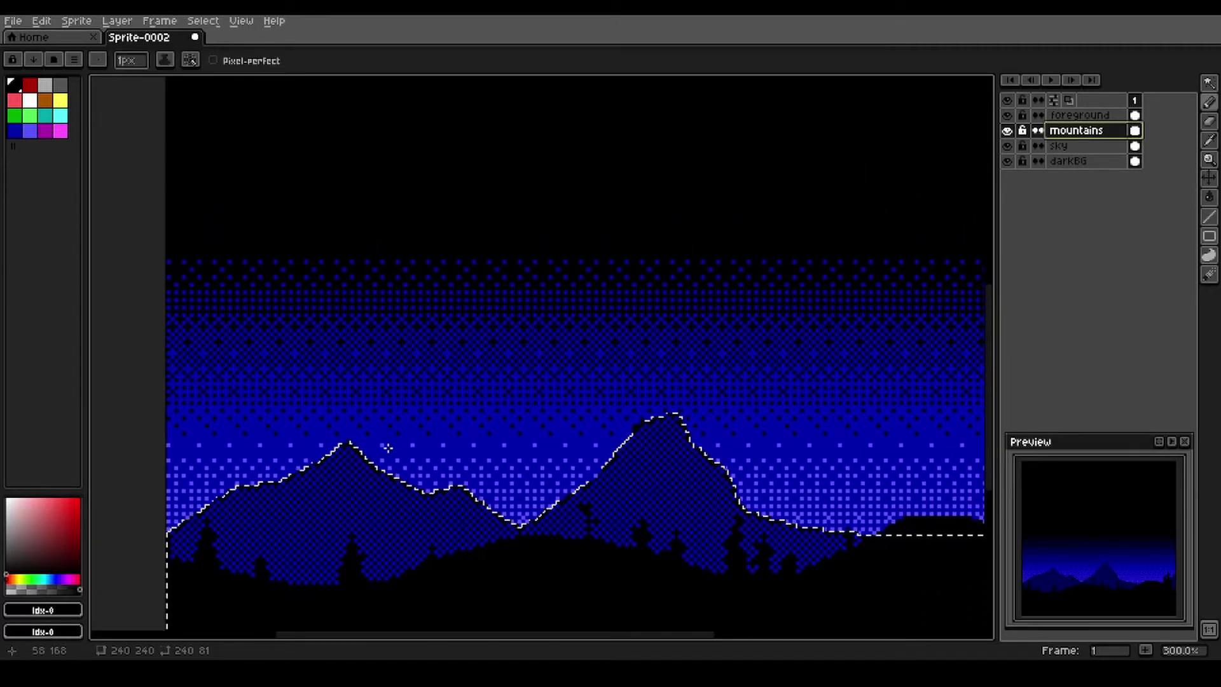
pyautogui.press('h')
pyautogui.moveTo(635, 473)
pyautogui.mouseDown()
pyautogui.moveTo(594, 416)
pyautogui.moveTo(568, 405)
pyautogui.mouseUp()
pyautogui.press('b')
pyautogui.scroll(3, 567, 405)
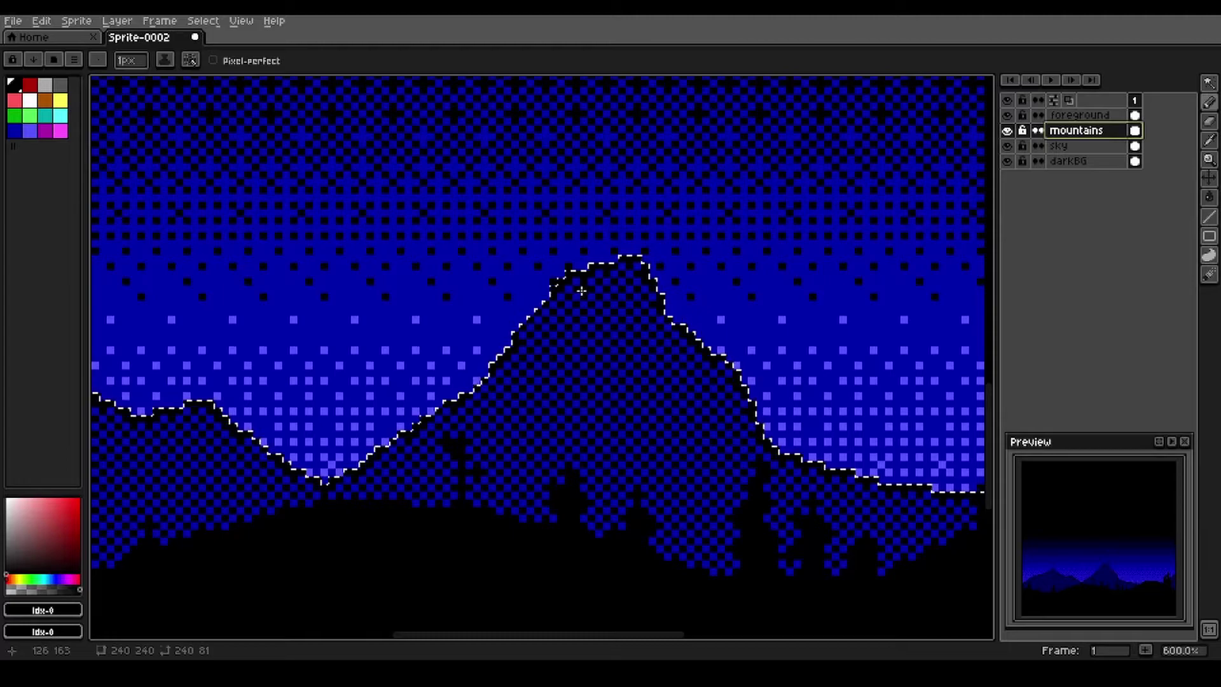
pyautogui.moveTo(581, 283)
pyautogui.mouseDown()
pyautogui.moveTo(554, 312)
pyautogui.moveTo(587, 298)
pyautogui.moveTo(565, 333)
pyautogui.moveTo(573, 358)
pyautogui.moveTo(523, 355)
pyautogui.moveTo(546, 374)
pyautogui.moveTo(523, 379)
pyautogui.moveTo(544, 408)
pyautogui.moveTo(488, 417)
pyautogui.moveTo(565, 353)
pyautogui.moveTo(560, 398)
pyautogui.moveTo(611, 438)
pyautogui.moveTo(567, 428)
pyautogui.moveTo(594, 463)
pyautogui.moveTo(513, 454)
pyautogui.mouseUp()
# Step: Add black ridge and shadow lines along the peak's left flank and slopes
pyautogui.moveTo(679, 459); pyautogui.dragTo(462, 428)
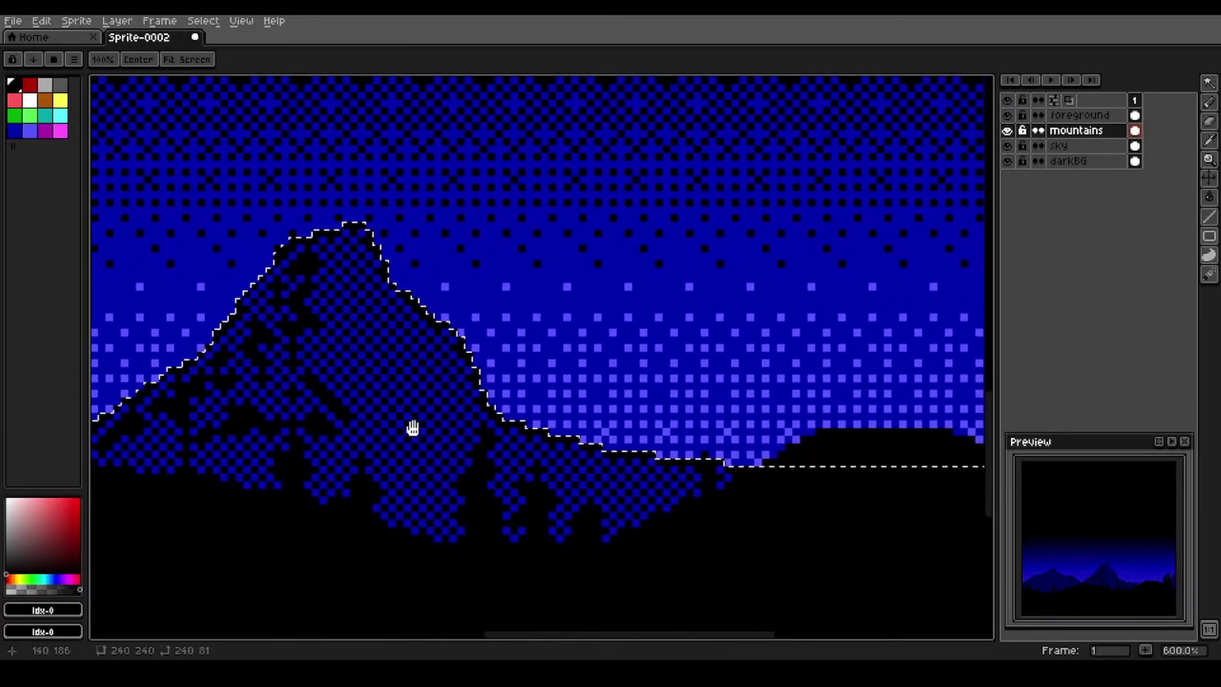
pyautogui.moveTo(79, 405)
pyautogui.mouseDown()
pyautogui.moveTo(415, 443)
pyautogui.moveTo(689, 401)
pyautogui.mouseUp()
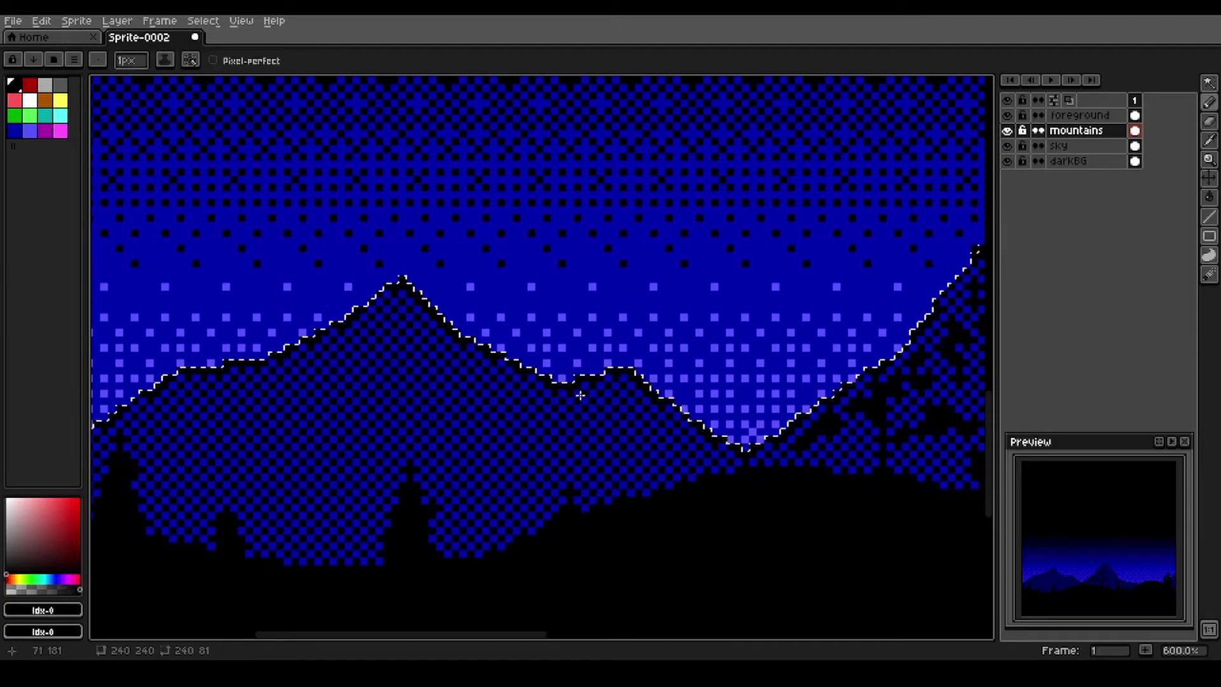
pyautogui.moveTo(580, 395)
pyautogui.mouseDown()
pyautogui.moveTo(610, 423)
pyautogui.moveTo(596, 402)
pyautogui.moveTo(614, 395)
pyautogui.moveTo(605, 410)
pyautogui.moveTo(665, 445)
pyautogui.moveTo(617, 423)
pyautogui.moveTo(656, 418)
pyautogui.mouseUp()
pyautogui.moveTo(400, 439)
pyautogui.mouseDown()
pyautogui.moveTo(603, 414)
pyautogui.moveTo(475, 414)
pyautogui.moveTo(485, 422)
pyautogui.moveTo(421, 461)
pyautogui.mouseUp()
pyautogui.moveTo(475, 411)
pyautogui.mouseDown()
pyautogui.moveTo(476, 394)
pyautogui.moveTo(429, 426)
pyautogui.mouseUp()
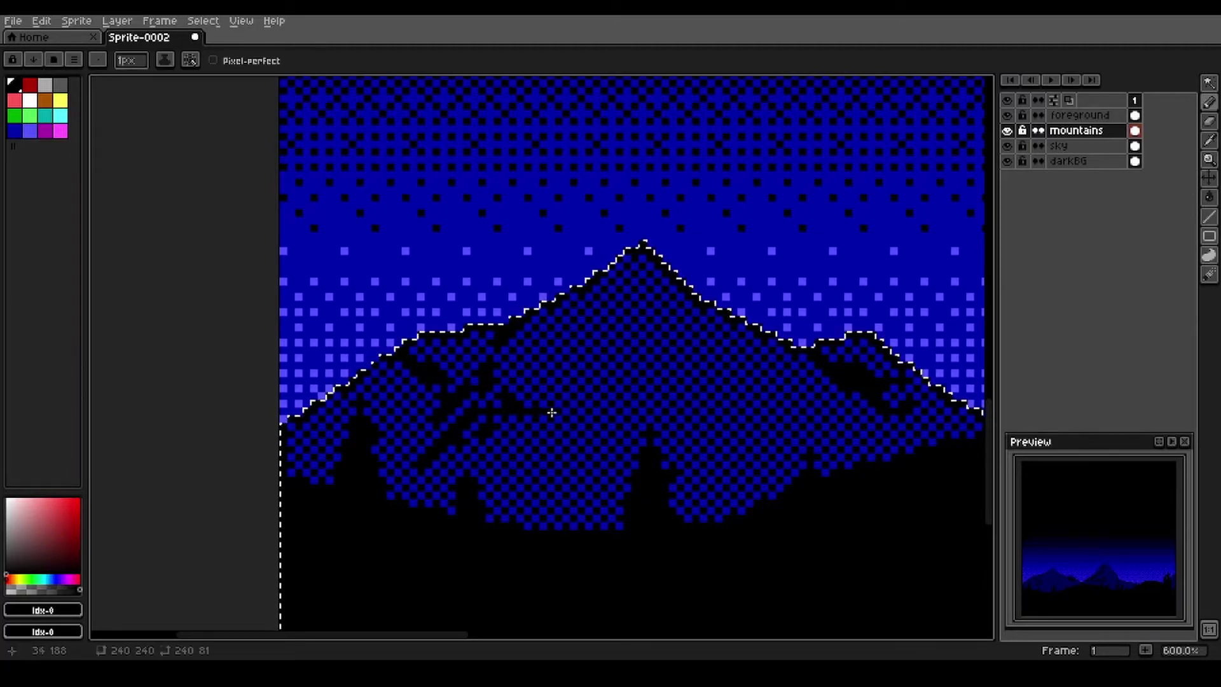
pyautogui.moveTo(597, 344)
pyautogui.mouseDown()
pyautogui.moveTo(580, 376)
pyautogui.moveTo(608, 392)
pyautogui.moveTo(568, 427)
pyautogui.mouseUp()
pyautogui.scroll(-5, 601, 305)
pyautogui.scroll(1, 651, 414)
pyautogui.moveTo(710, 427); pyautogui.dragTo(540, 431)
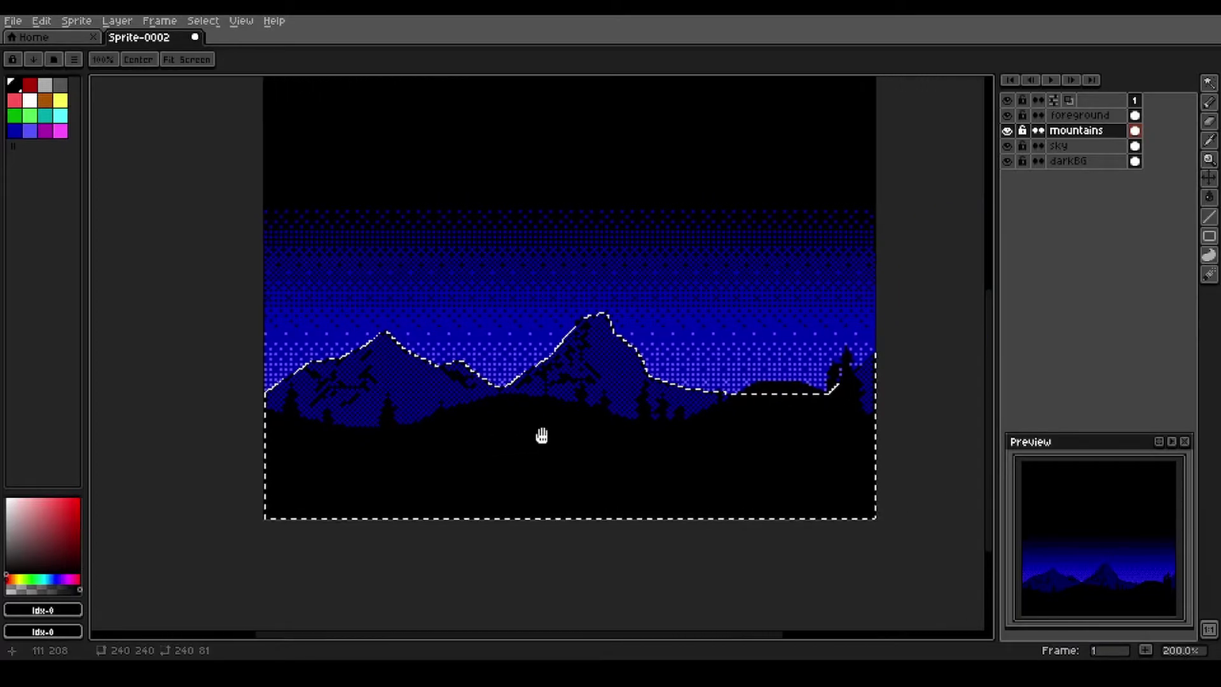
pyautogui.press('b')
pyautogui.scroll(1, 760, 502)
pyautogui.moveTo(843, 347); pyautogui.dragTo(705, 425)
pyautogui.scroll(1, 750, 410)
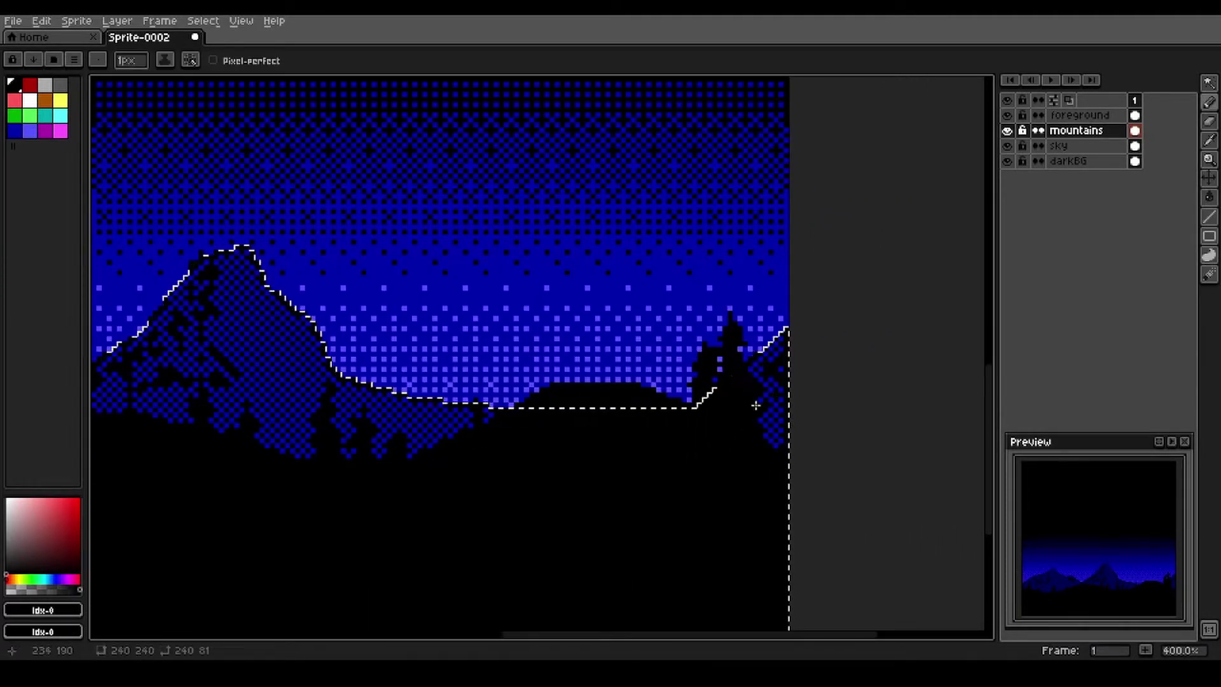
pyautogui.moveTo(180, 319); pyautogui.dragTo(416, 392)
pyautogui.scroll(1, 416, 392)
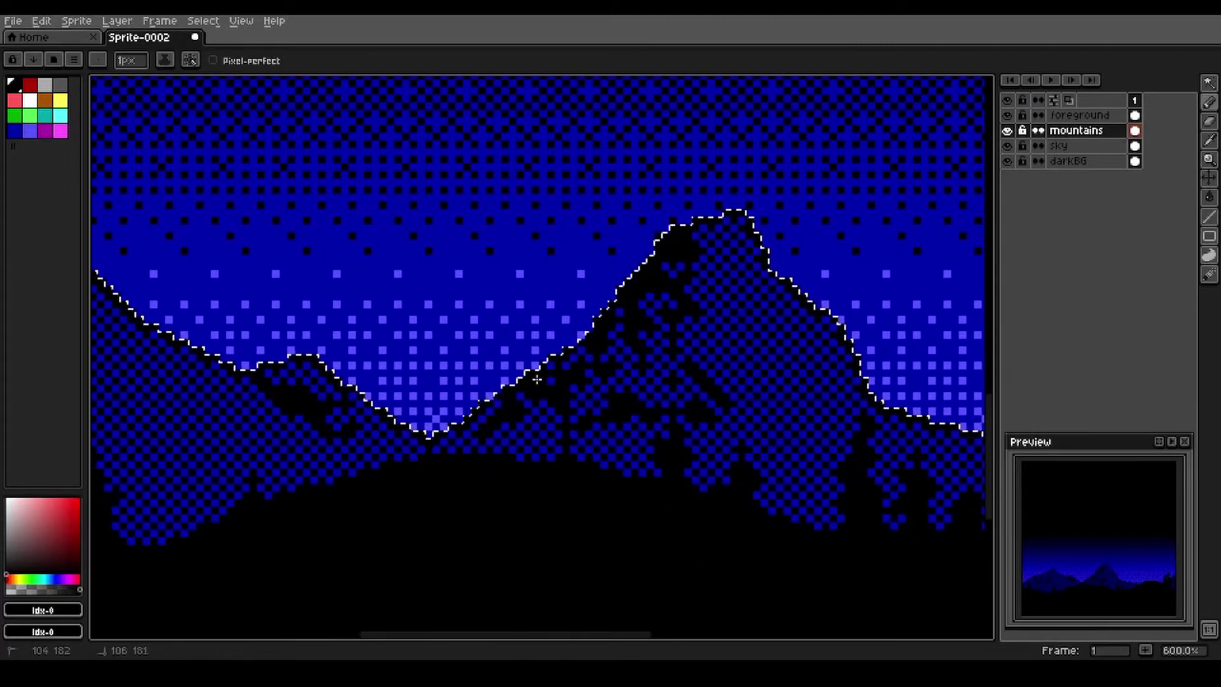
pyautogui.moveTo(279, 435); pyautogui.dragTo(457, 409)
pyautogui.moveTo(269, 407); pyautogui.dragTo(507, 405)
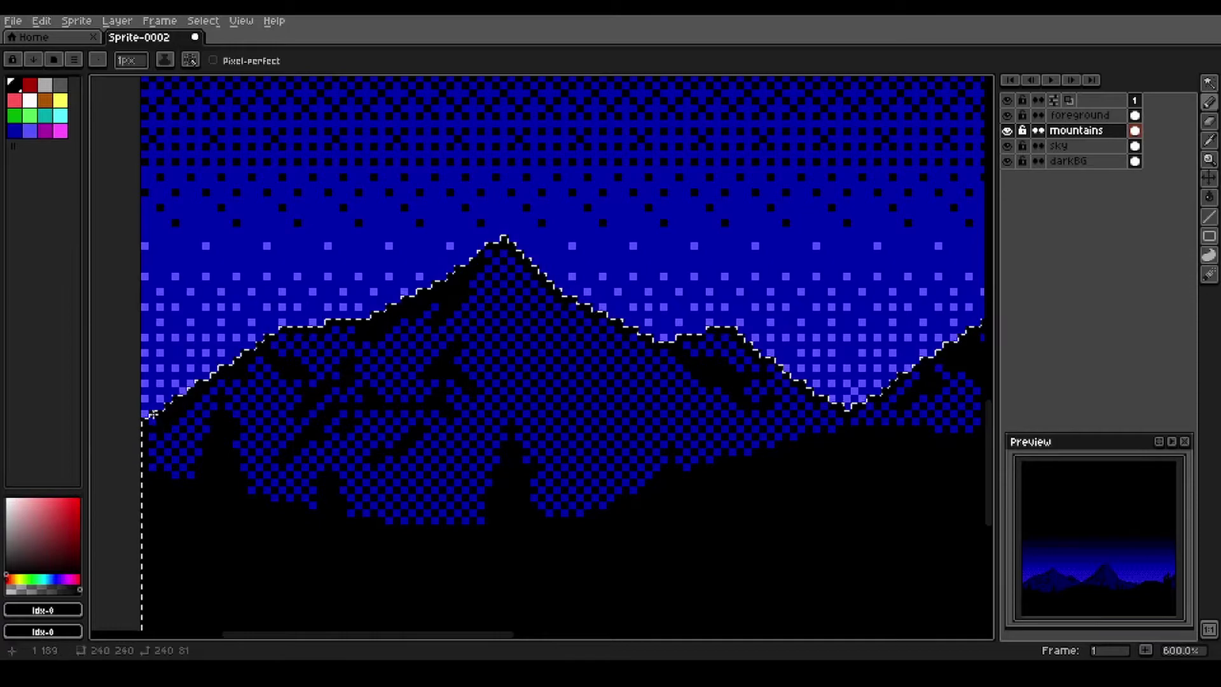
pyautogui.scroll(-2, 463, 439)
pyautogui.press('space')
pyautogui.moveTo(574, 430)
pyautogui.mouseDown()
pyautogui.moveTo(504, 428)
pyautogui.moveTo(412, 395)
pyautogui.mouseUp()
pyautogui.scroll(-3, 411, 394)
pyautogui.scroll(1, 411, 395)
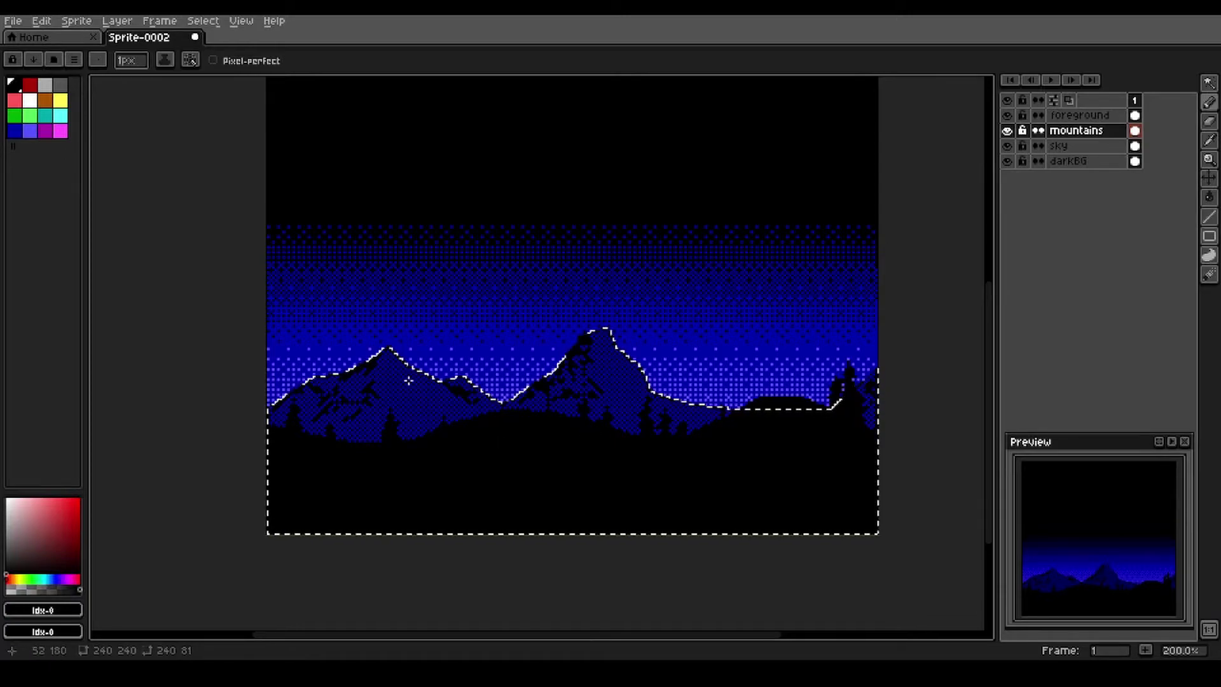
pyautogui.scroll(4, 406, 382)
# Step: Paint solid dark-blue strokes over the checker dither on both peaks' slopes
pyautogui.click(14, 130)
pyautogui.scroll(3, 363, 363)
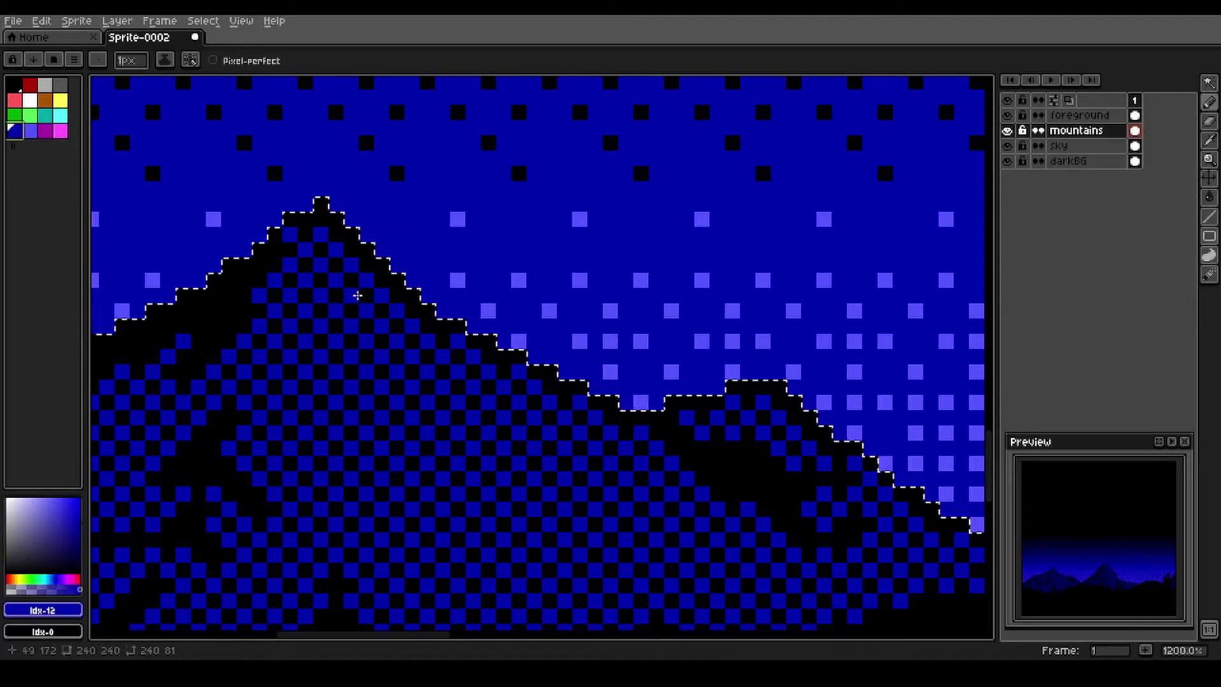
pyautogui.moveTo(448, 400)
pyautogui.mouseDown()
pyautogui.moveTo(408, 408)
pyautogui.moveTo(456, 458)
pyautogui.mouseUp()
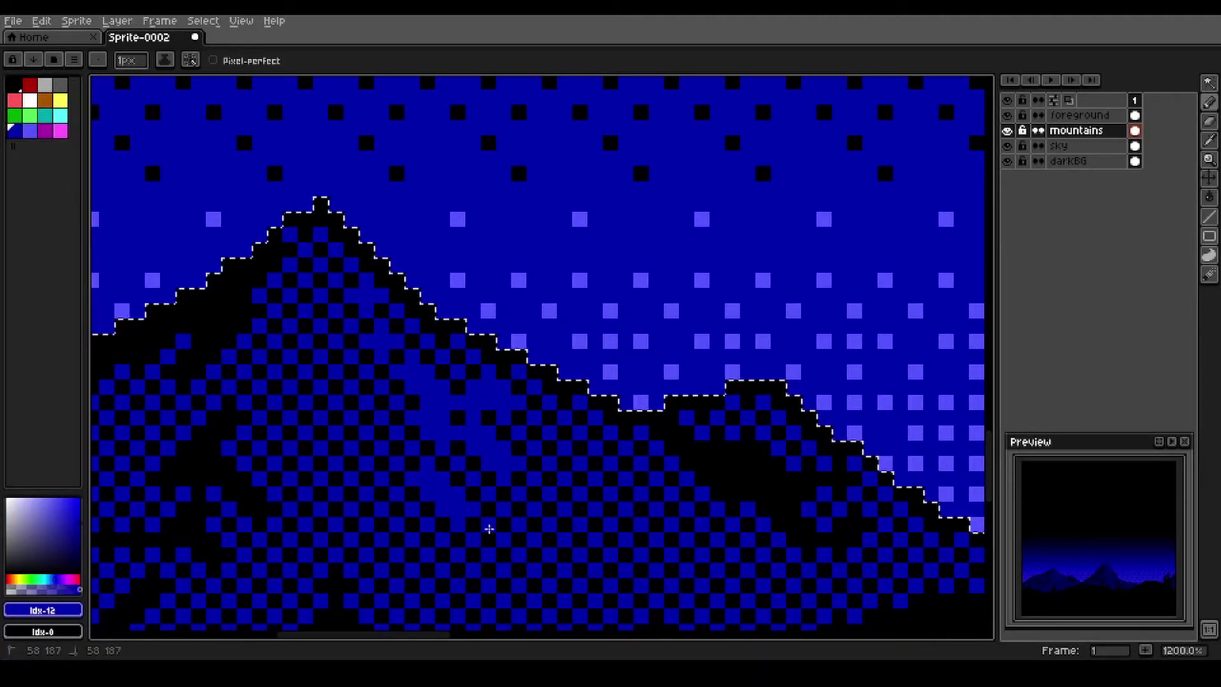
pyautogui.moveTo(632, 496)
pyautogui.mouseDown()
pyautogui.moveTo(528, 501)
pyautogui.moveTo(343, 275)
pyautogui.moveTo(395, 422)
pyautogui.moveTo(496, 470)
pyautogui.moveTo(262, 400)
pyautogui.moveTo(356, 210)
pyautogui.moveTo(463, 291)
pyautogui.mouseUp()
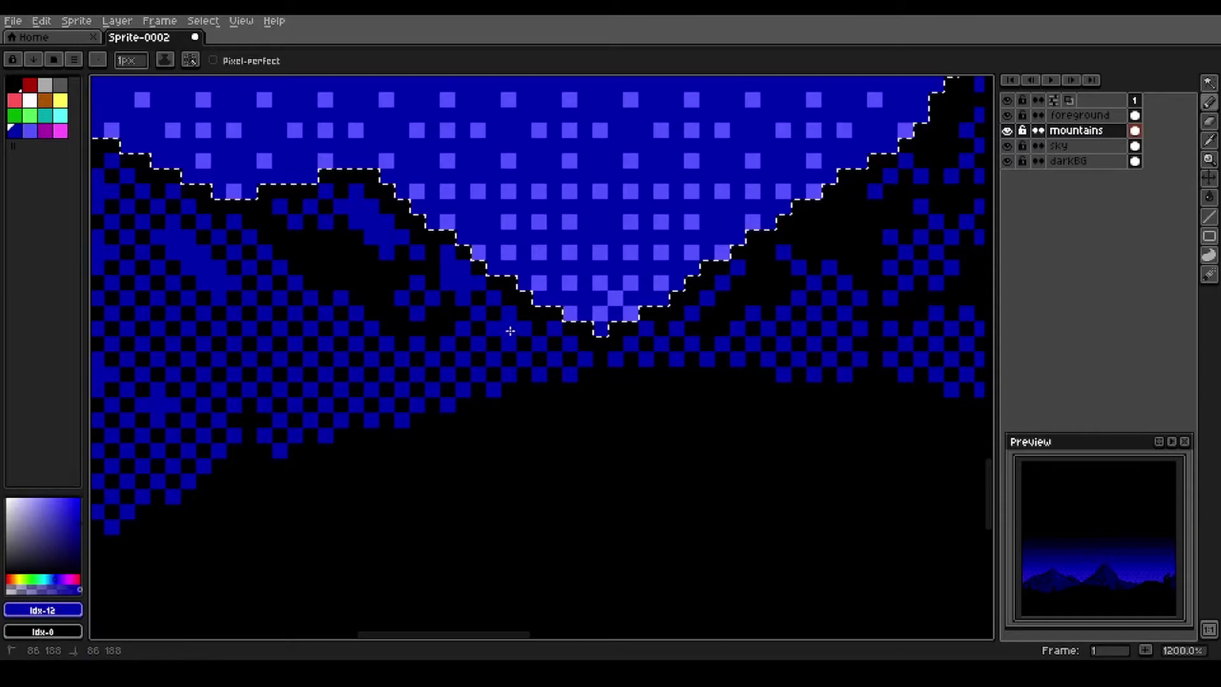
pyautogui.moveTo(572, 365)
pyautogui.mouseDown()
pyautogui.moveTo(362, 417)
pyautogui.moveTo(185, 541)
pyautogui.mouseUp()
pyautogui.moveTo(457, 281)
pyautogui.mouseDown()
pyautogui.moveTo(509, 212)
pyautogui.moveTo(474, 258)
pyautogui.moveTo(562, 276)
pyautogui.moveTo(521, 316)
pyautogui.moveTo(608, 318)
pyautogui.moveTo(575, 389)
pyautogui.moveTo(612, 403)
pyautogui.moveTo(534, 480)
pyautogui.moveTo(657, 438)
pyautogui.moveTo(647, 509)
pyautogui.moveTo(671, 572)
pyautogui.mouseUp()
pyautogui.scroll(-3, 671, 572)
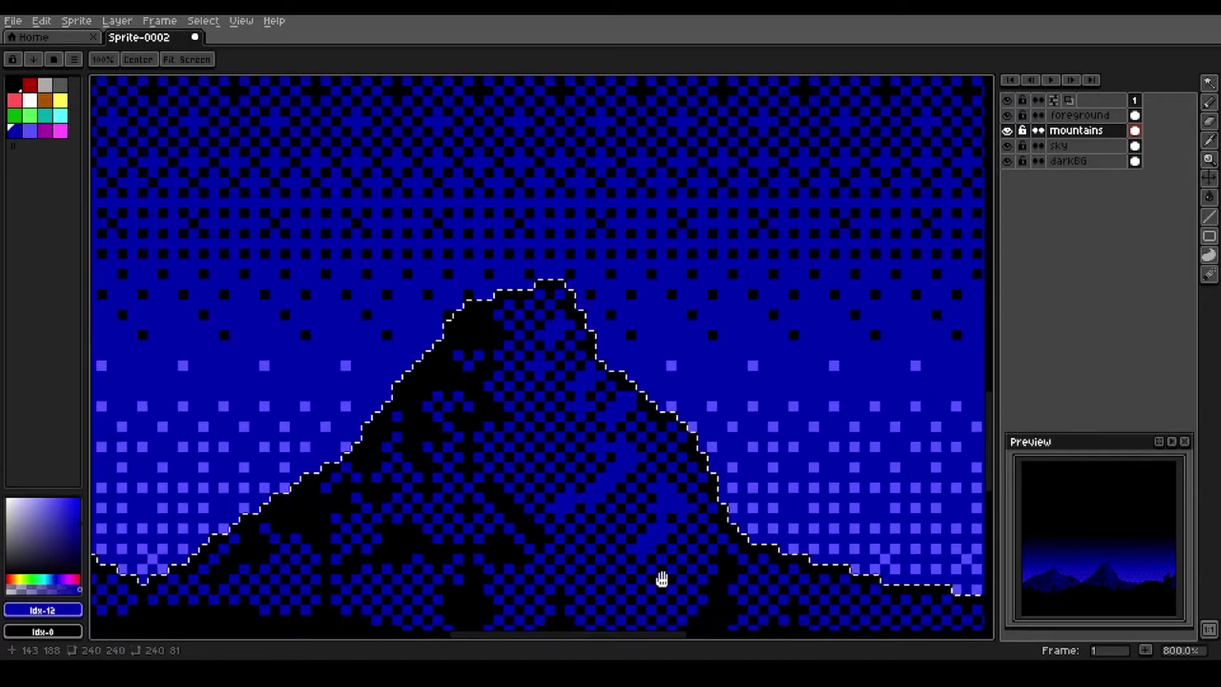
pyautogui.scroll(2, 388, 398)
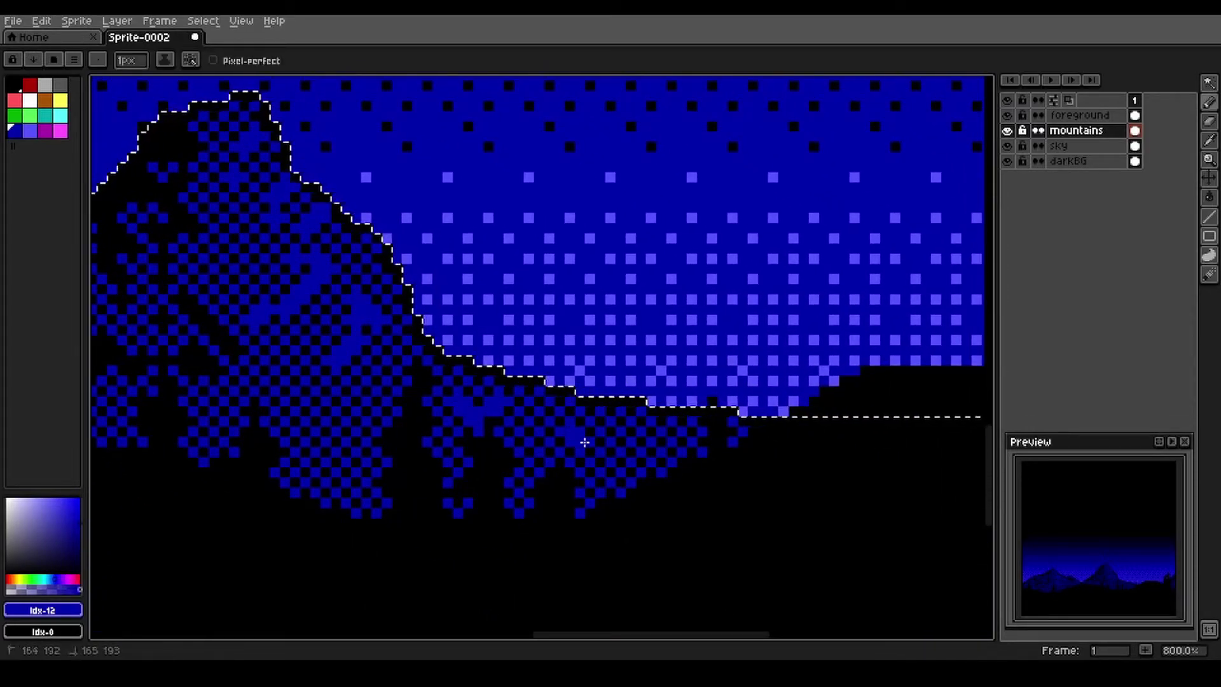
pyautogui.moveTo(647, 483); pyautogui.dragTo(219, 483)
pyautogui.scroll(-4, 517, 413)
pyautogui.scroll(1, 525, 372)
pyautogui.scroll(-2, 525, 372)
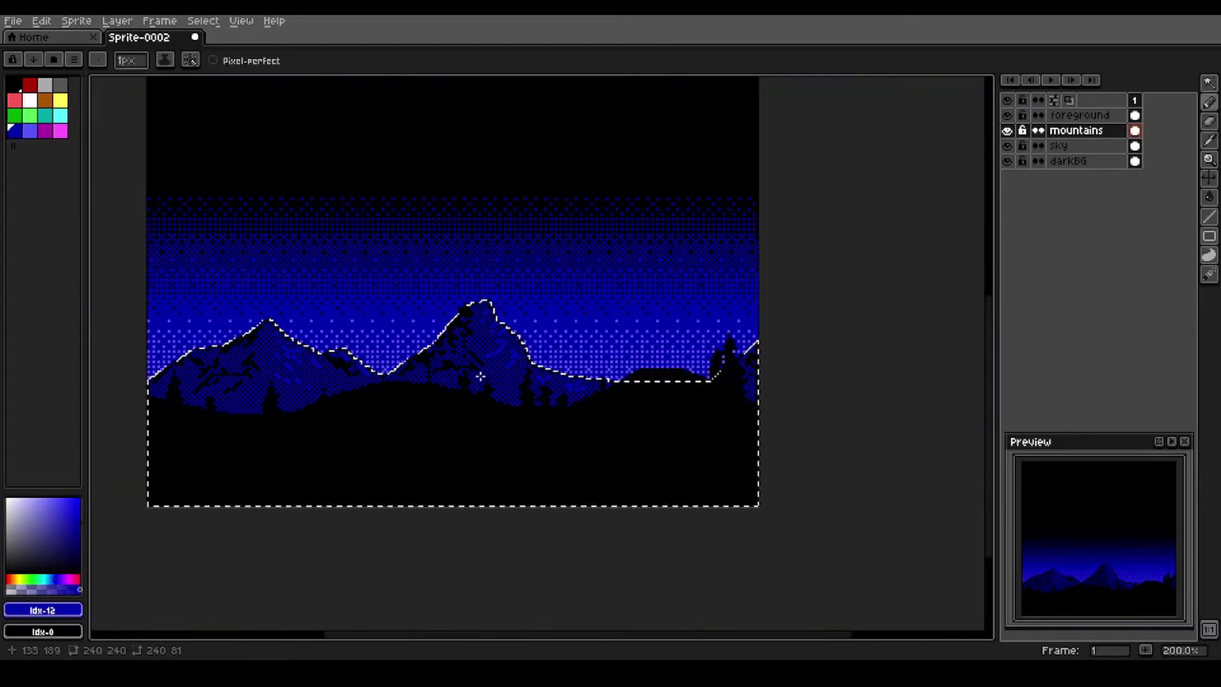
# Step: Deselect the mountains with Ctrl+D and centre the whole 240×240 sprite on screen
pyautogui.press('v')
pyautogui.hotkey('ctrl', 'd')
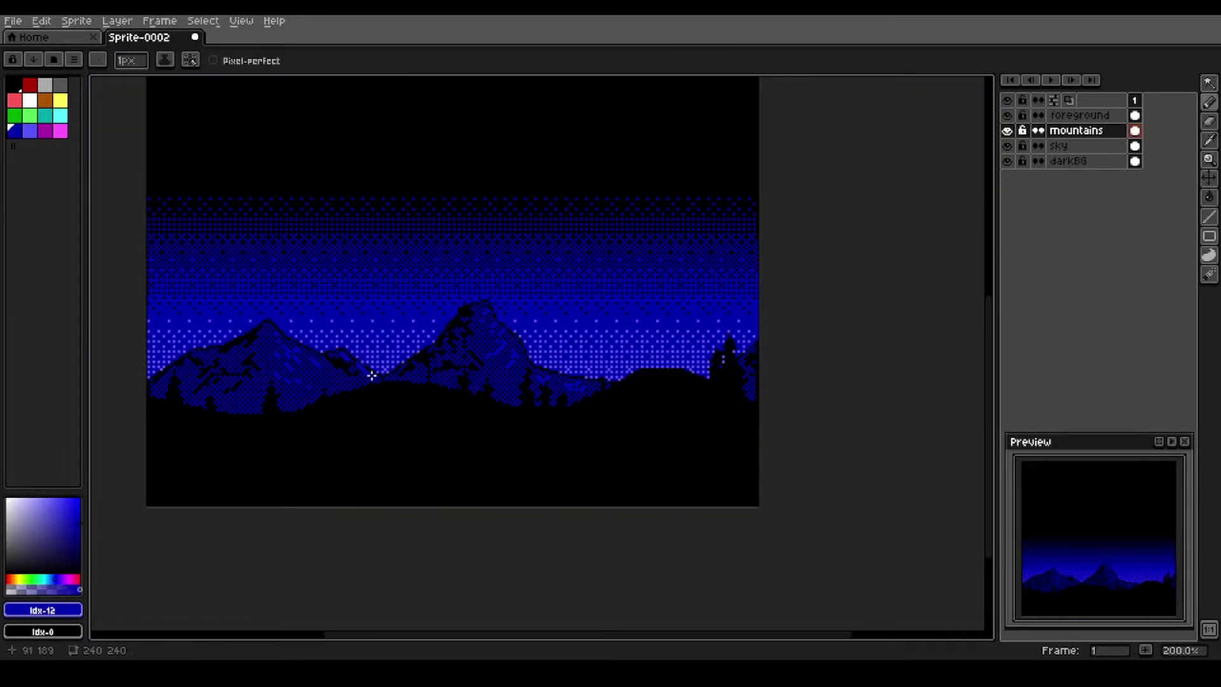
pyautogui.scroll(-1, 359, 368)
pyautogui.press('space')
pyautogui.moveTo(300, 349); pyautogui.dragTo(354, 398)
pyautogui.scroll(1, 420, 425)
pyautogui.press('space')
pyautogui.moveTo(404, 339); pyautogui.dragTo(439, 390)
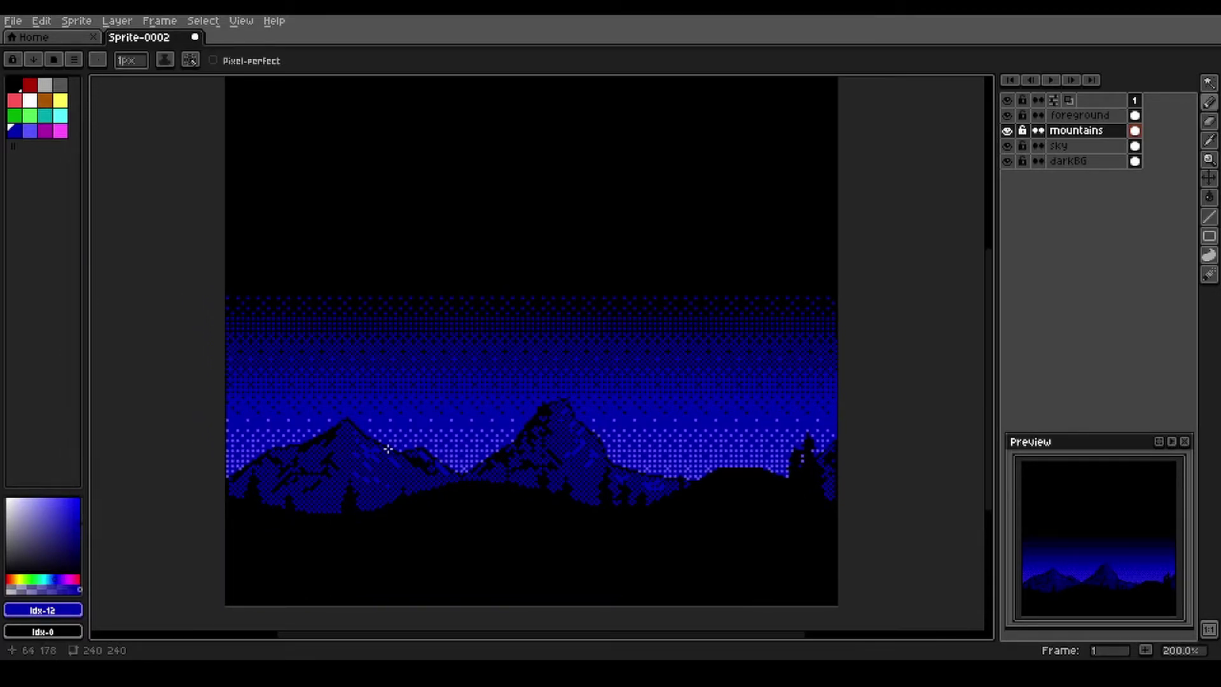
pyautogui.scroll(1, 598, 464)
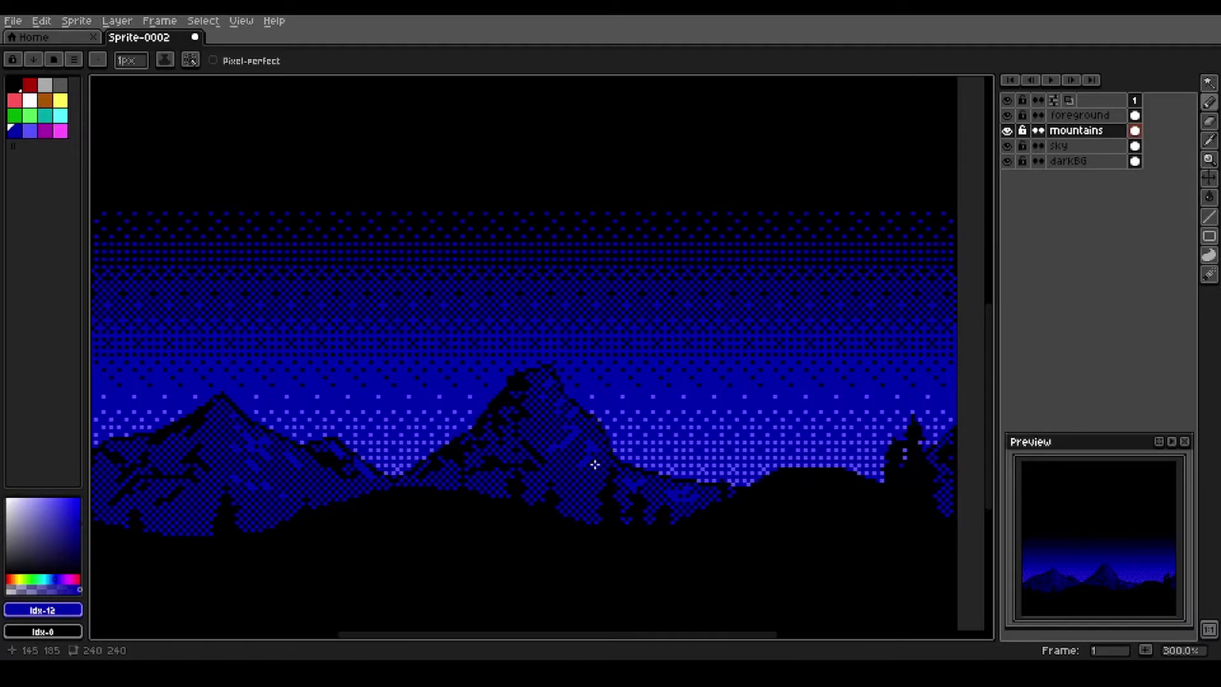
pyautogui.scroll(1, 595, 464)
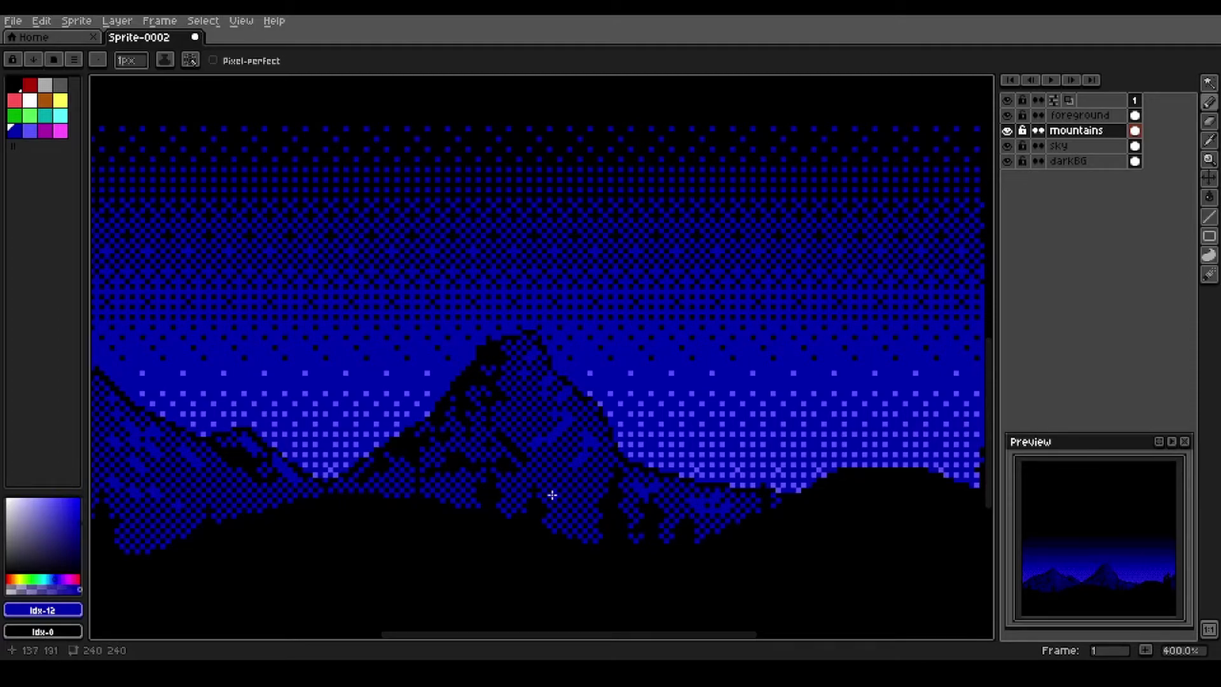
# Step: Sample the mountain colours with the eyedropper to check them
pyautogui.scroll(2, 552, 495)
pyautogui.press('i')
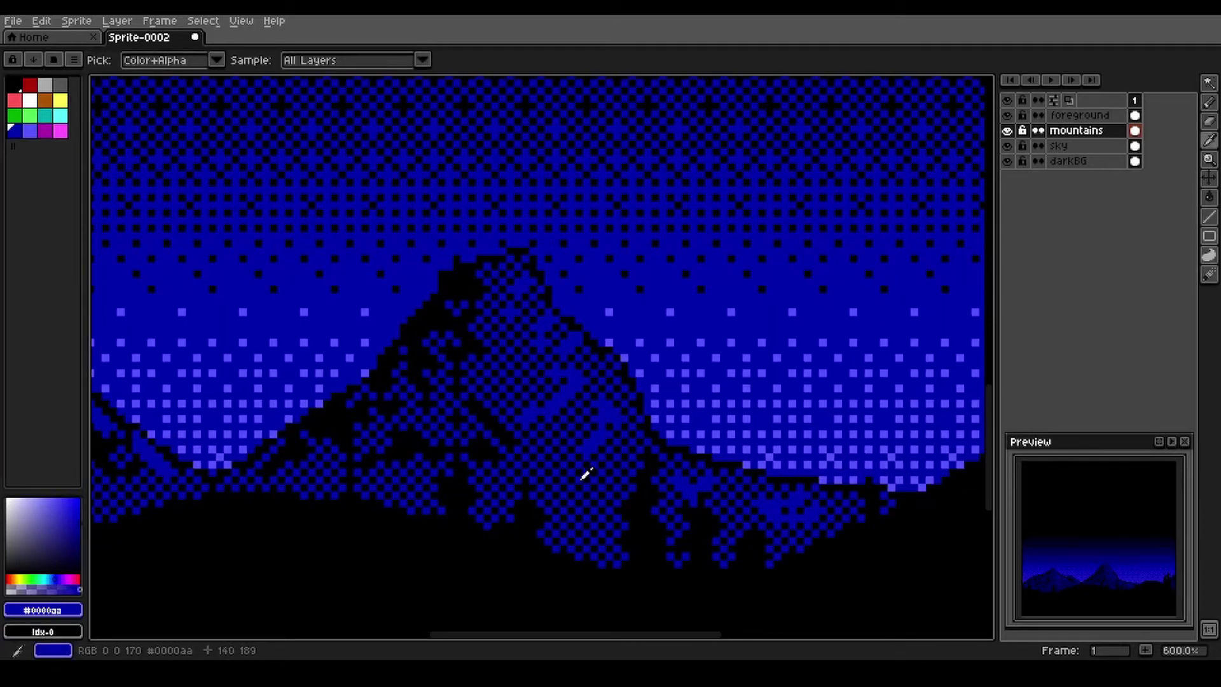
pyautogui.press('b')
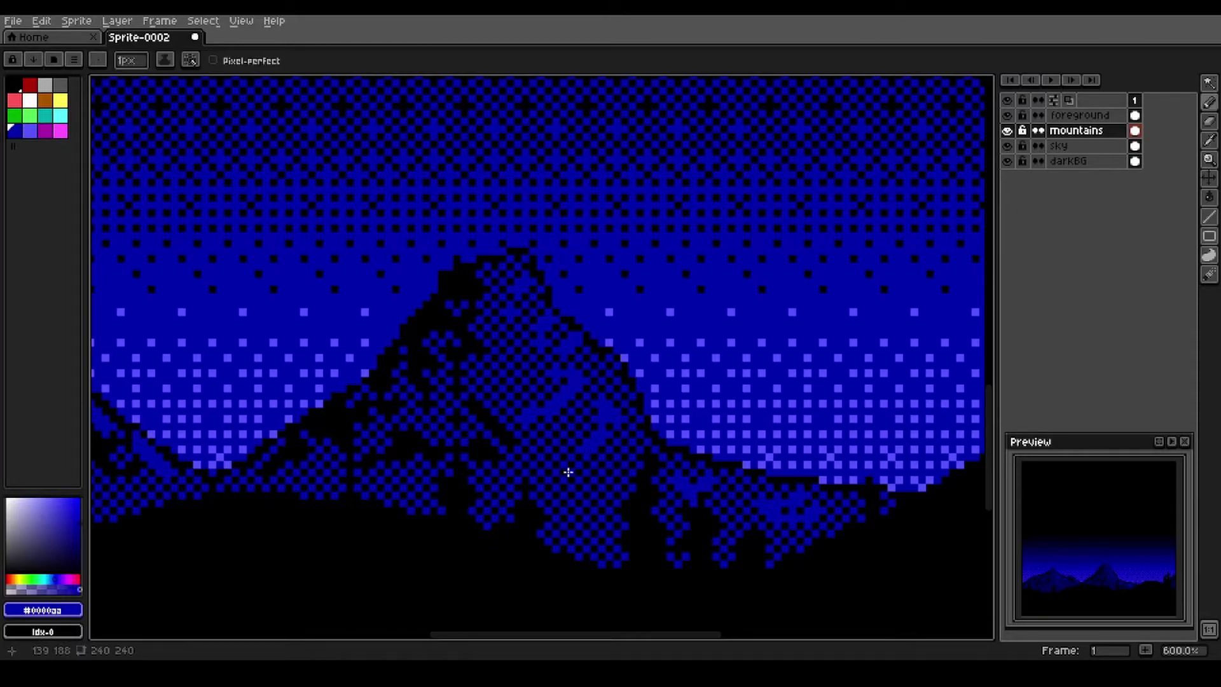
pyautogui.press('i')
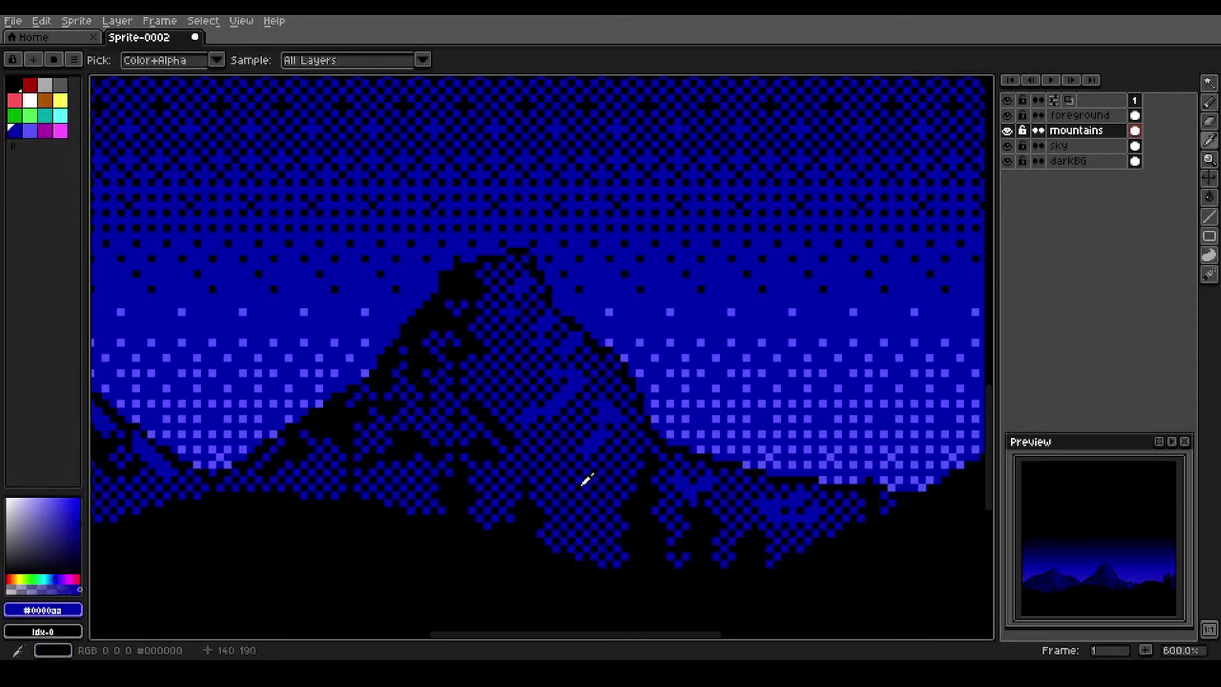
pyautogui.press('b')
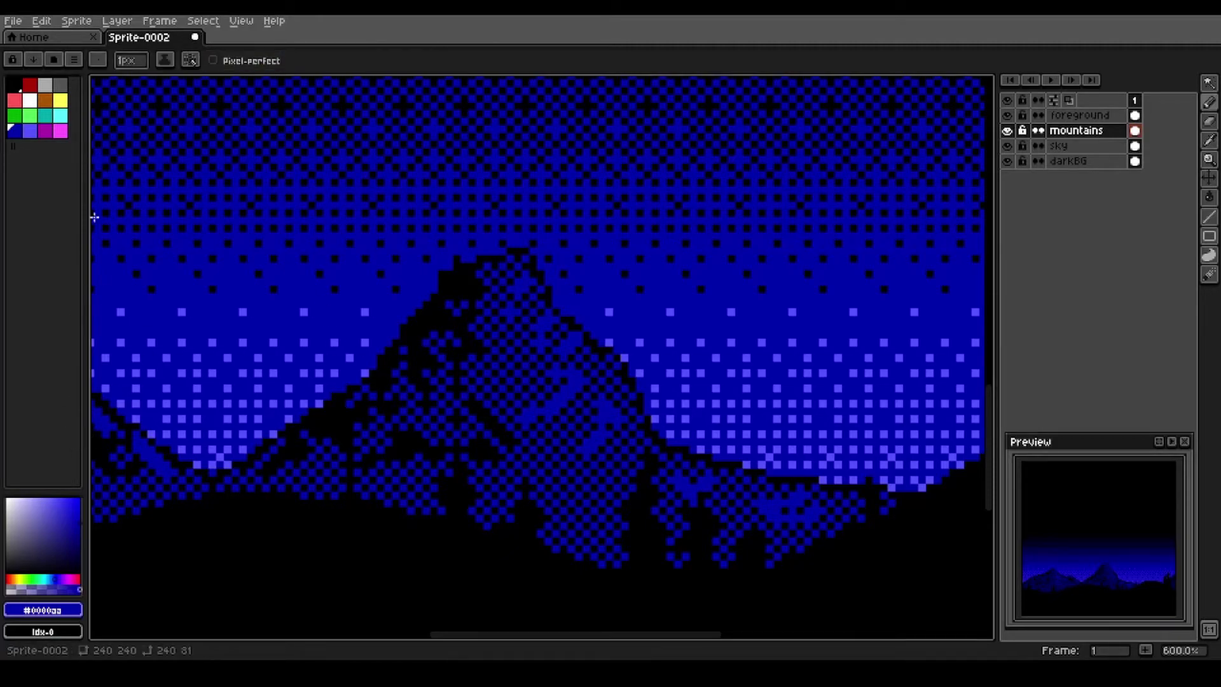
# Step: Use Select > Color Range at tolerance 0 to select all #0000aa pixels
pyautogui.click(213, 21)
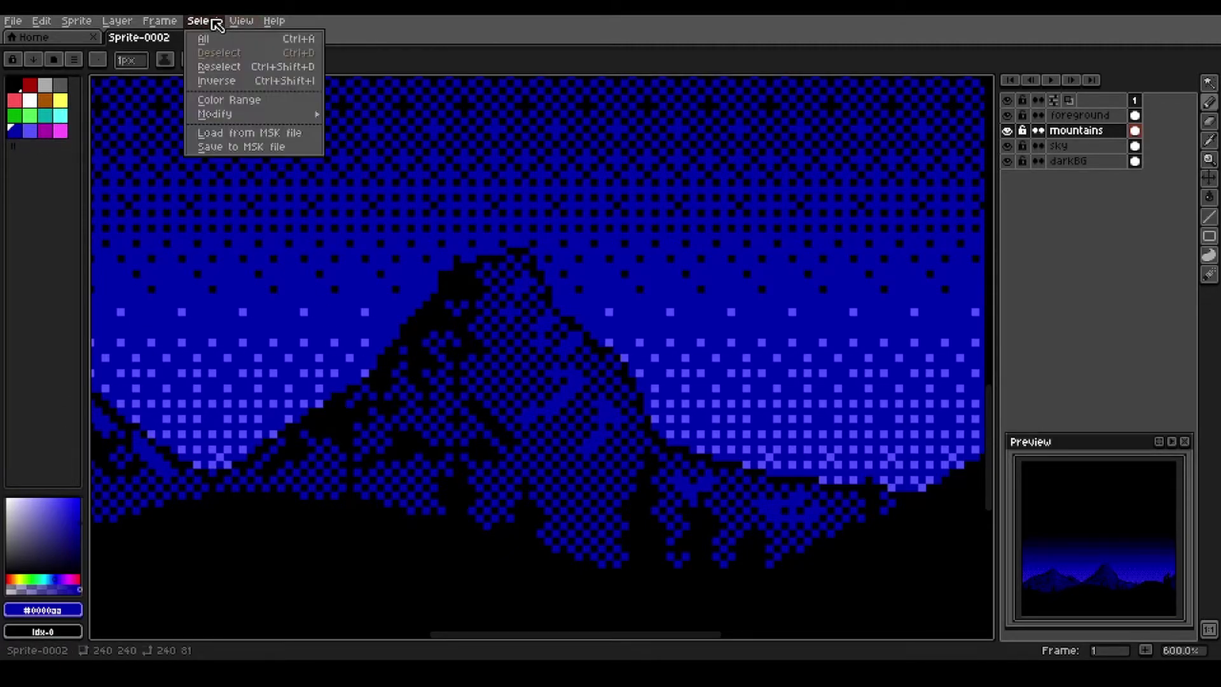
pyautogui.click(237, 102)
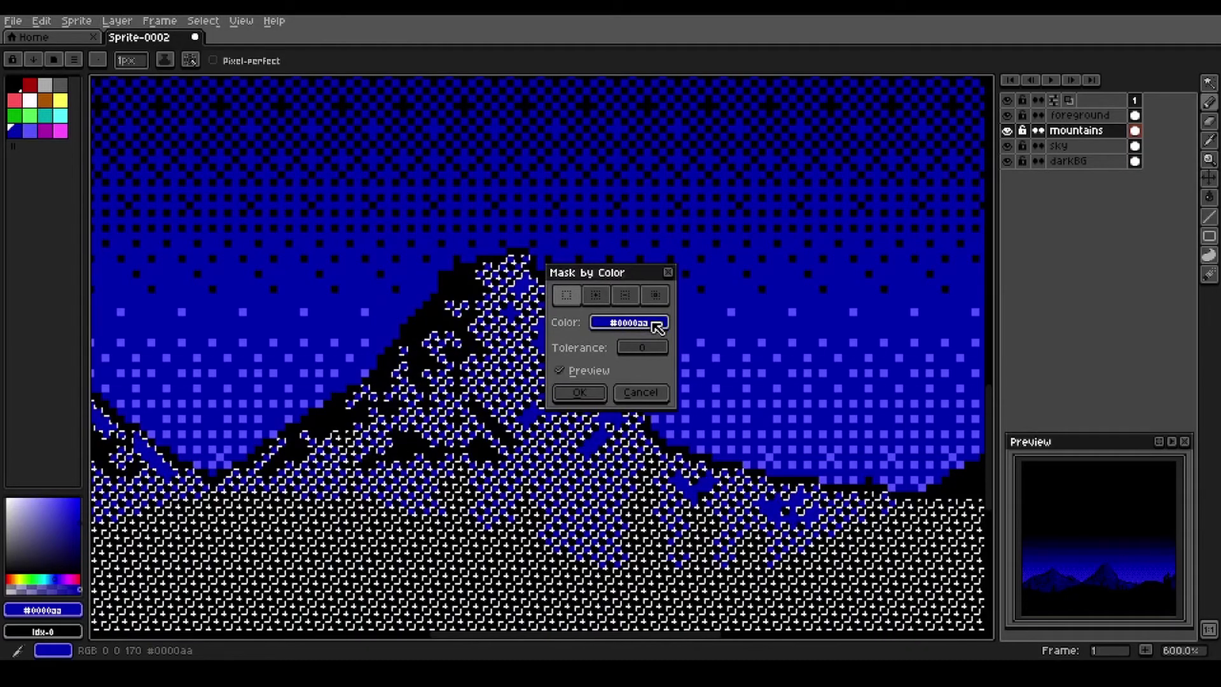
pyautogui.click(579, 394)
pyautogui.scroll(-3, 580, 394)
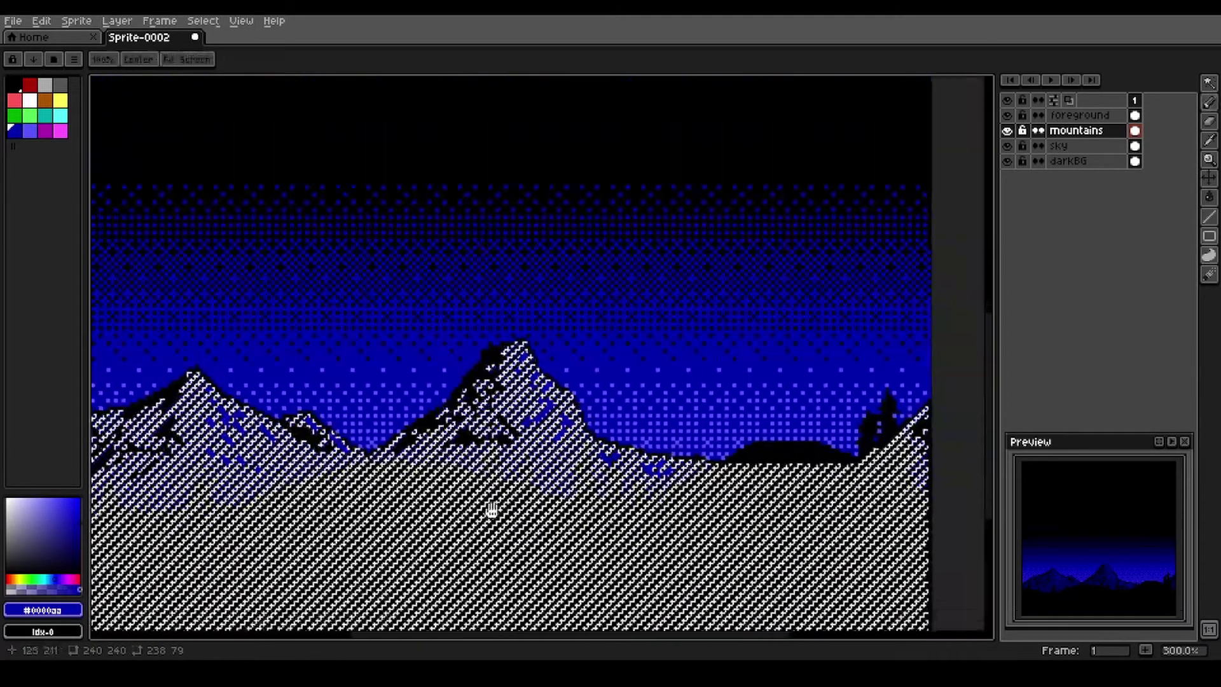
pyautogui.moveTo(490, 496)
pyautogui.mouseDown()
pyautogui.moveTo(525, 364)
pyautogui.moveTo(542, 399)
pyautogui.mouseUp()
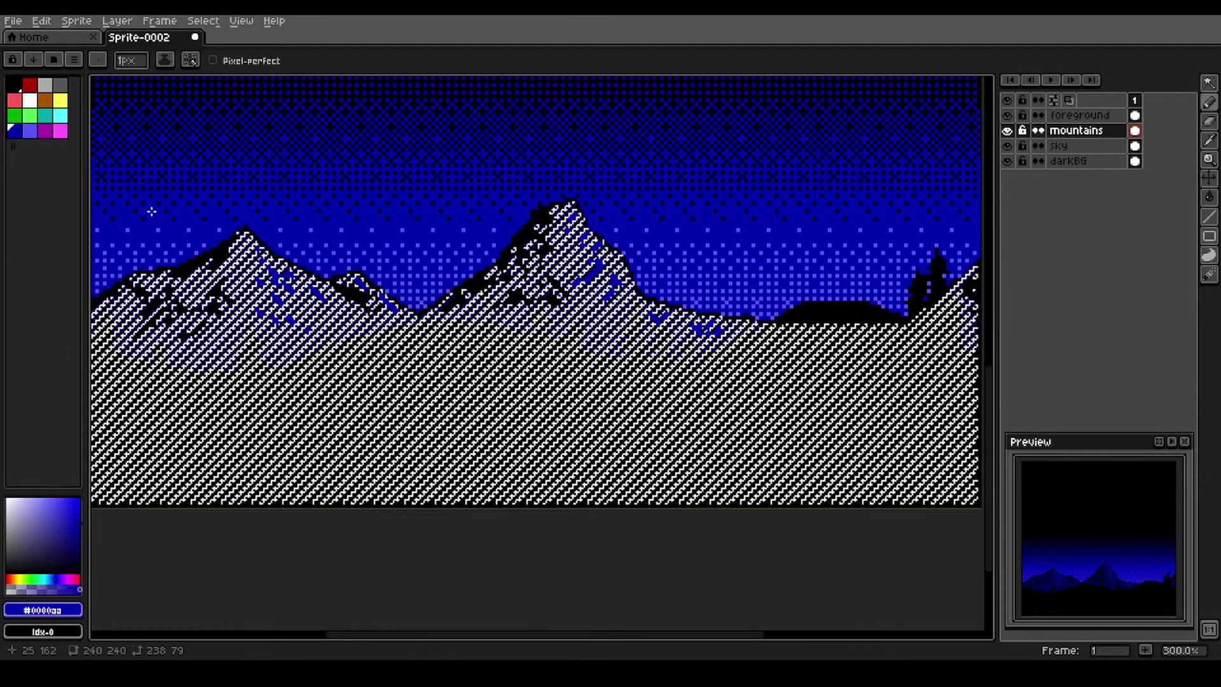
# Step: Pick light blue palette index 13 and widen the Preview window
pyautogui.click(30, 130)
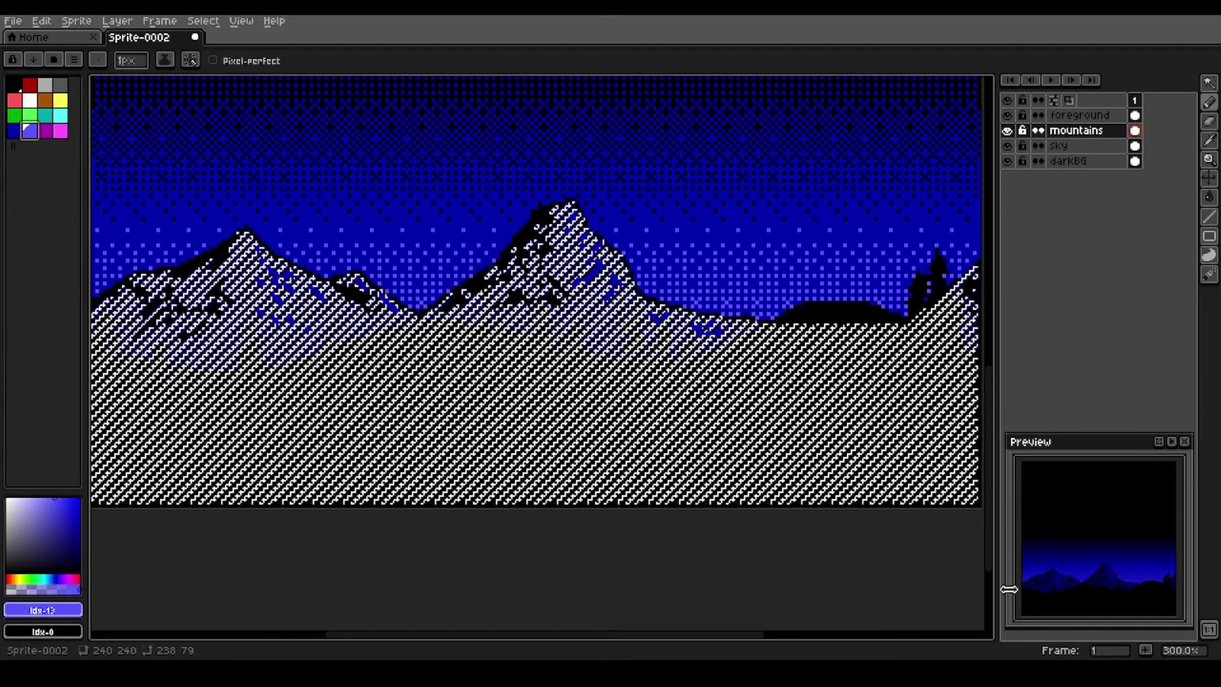
pyautogui.scroll(3, 1104, 594)
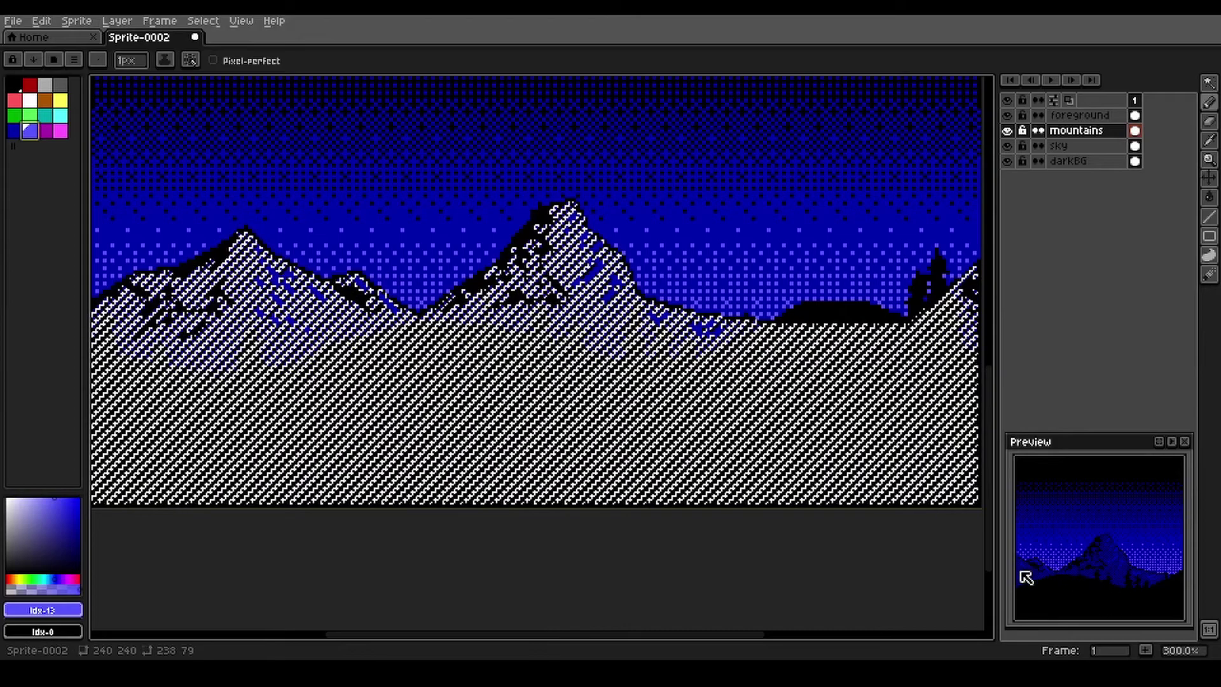
pyautogui.moveTo(1006, 568); pyautogui.dragTo(929, 568)
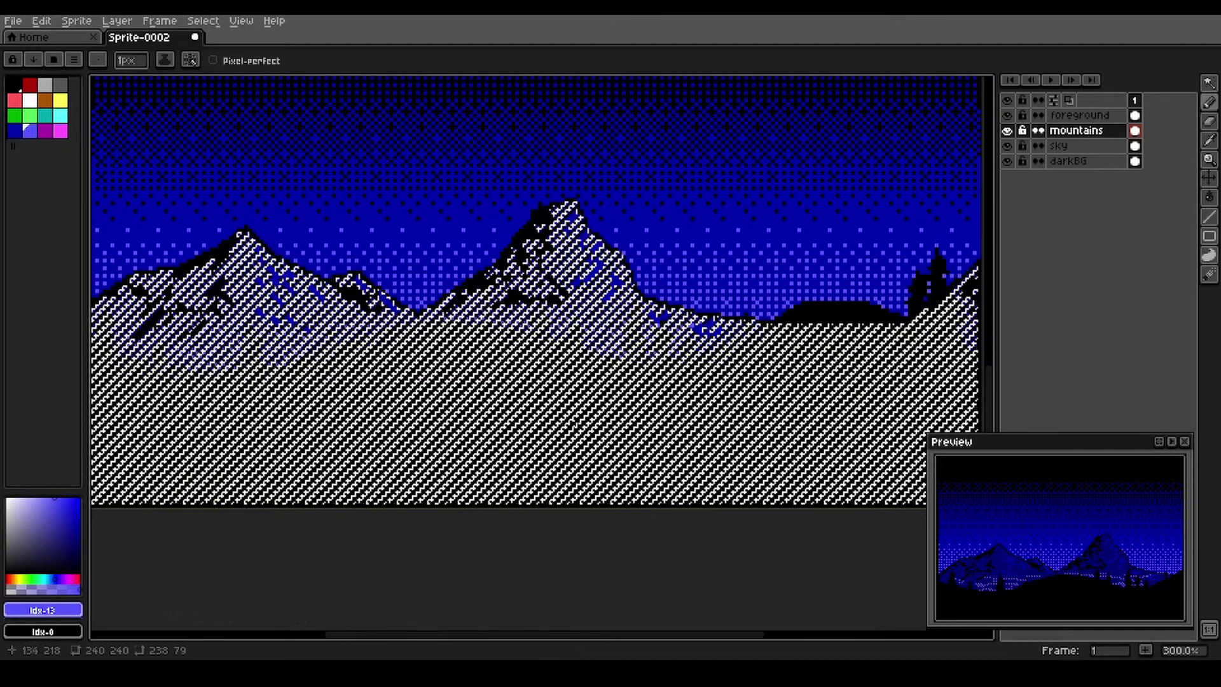
# Step: Recentre the scene and return to the Pencil, leaving the mountains layer name unchanged
pyautogui.press('v')
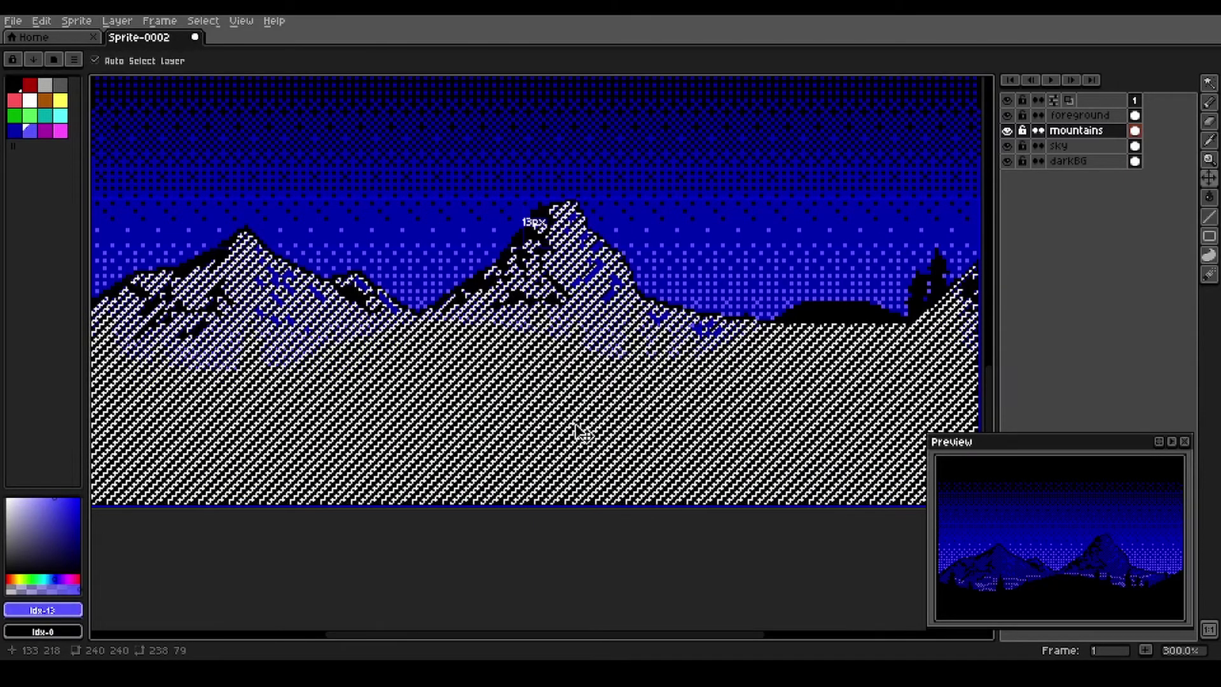
pyautogui.press('h')
pyautogui.scroll(-2, 580, 420)
pyautogui.scroll(1, 580, 420)
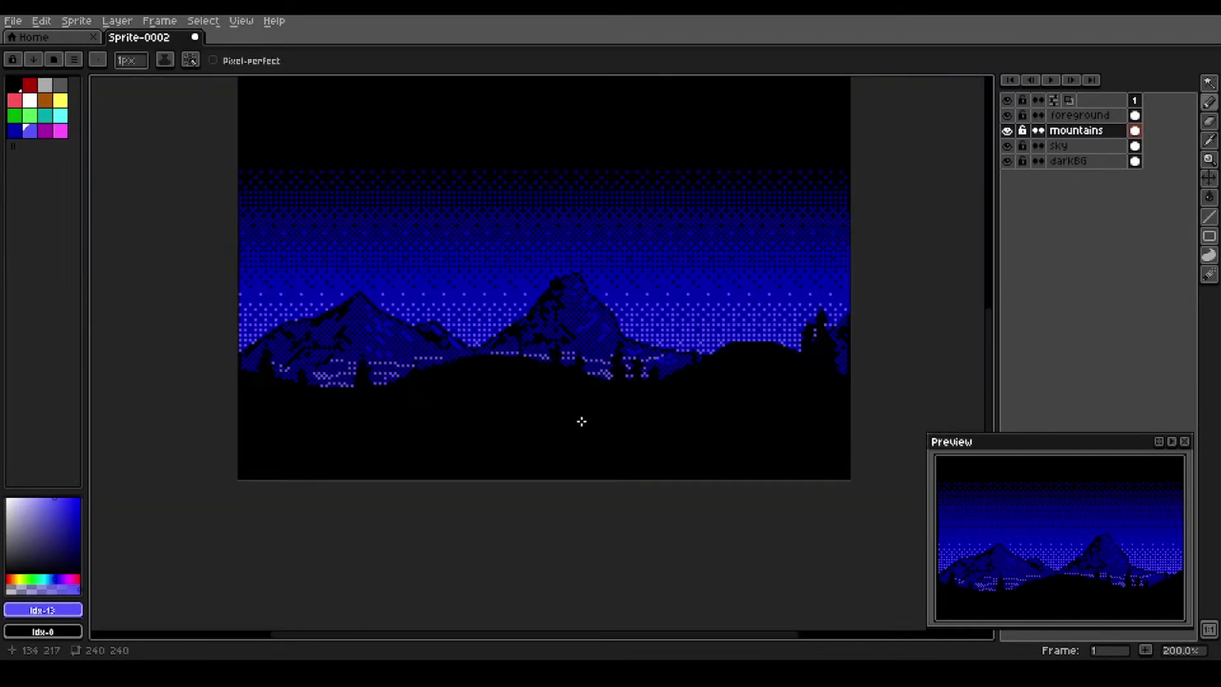
pyautogui.moveTo(585, 288); pyautogui.dragTo(560, 410)
pyautogui.press('b')
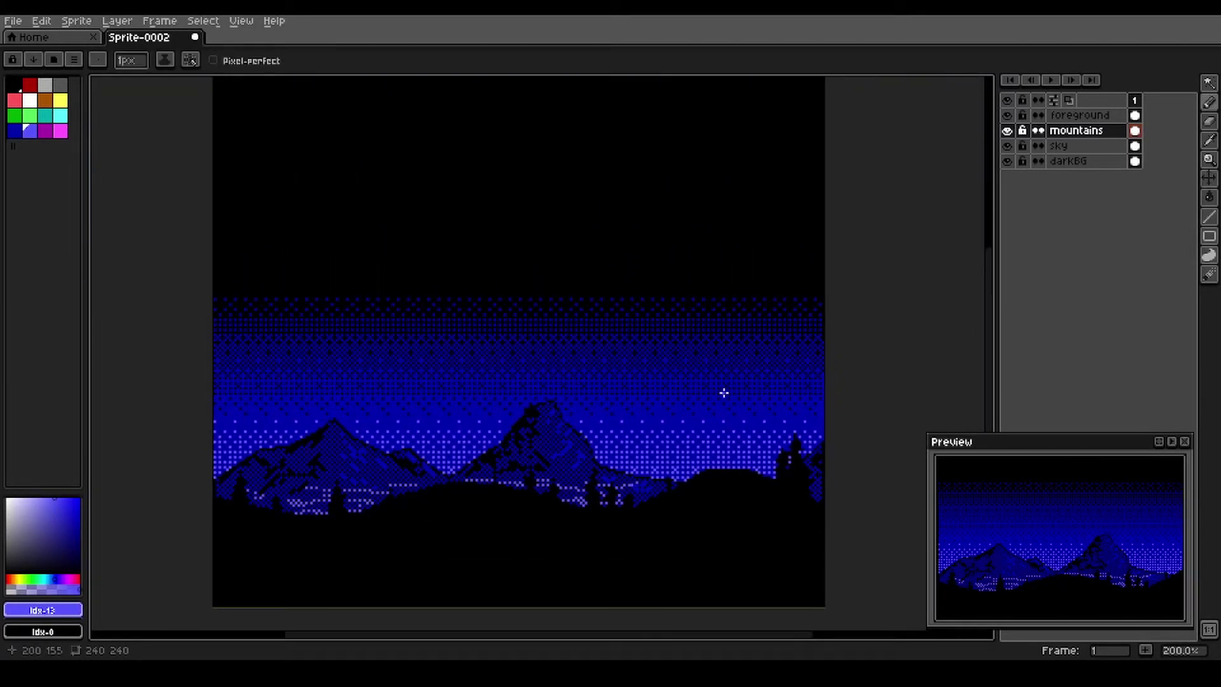
pyautogui.doubleClick(1080, 131)
pyautogui.click(1089, 131)
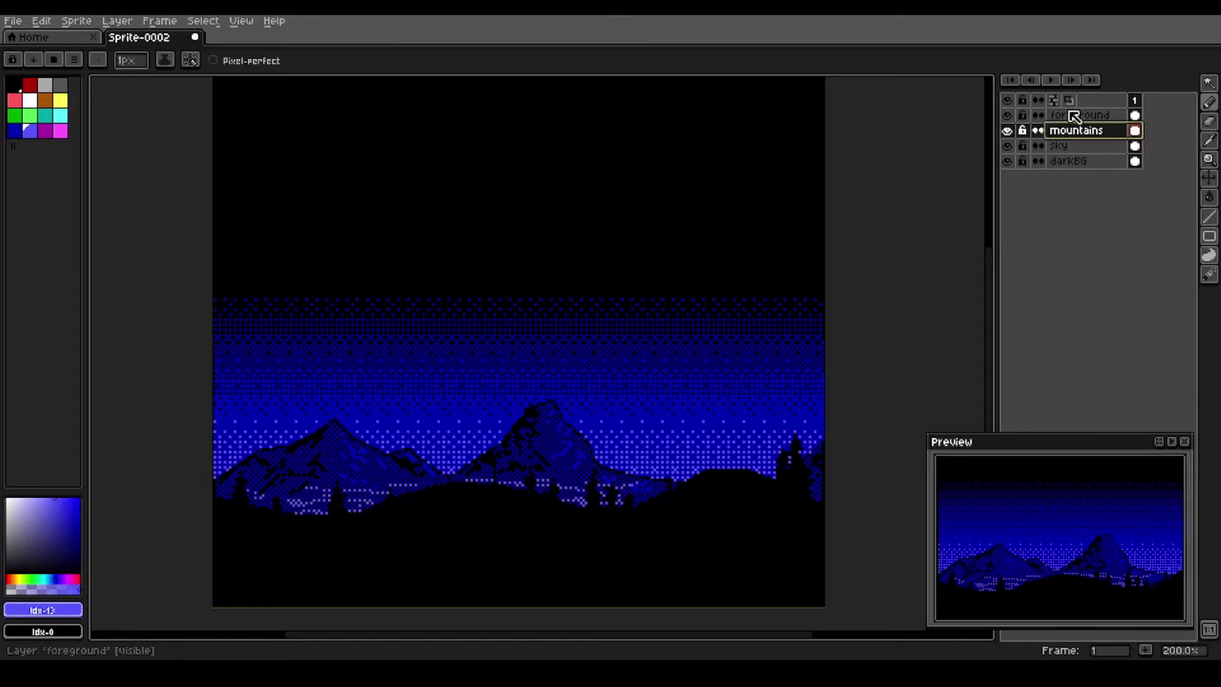
# Step: Add a new layer with Shift+N and rename it 'smallStars' in Properties
pyautogui.hotkey('shift', 'n')
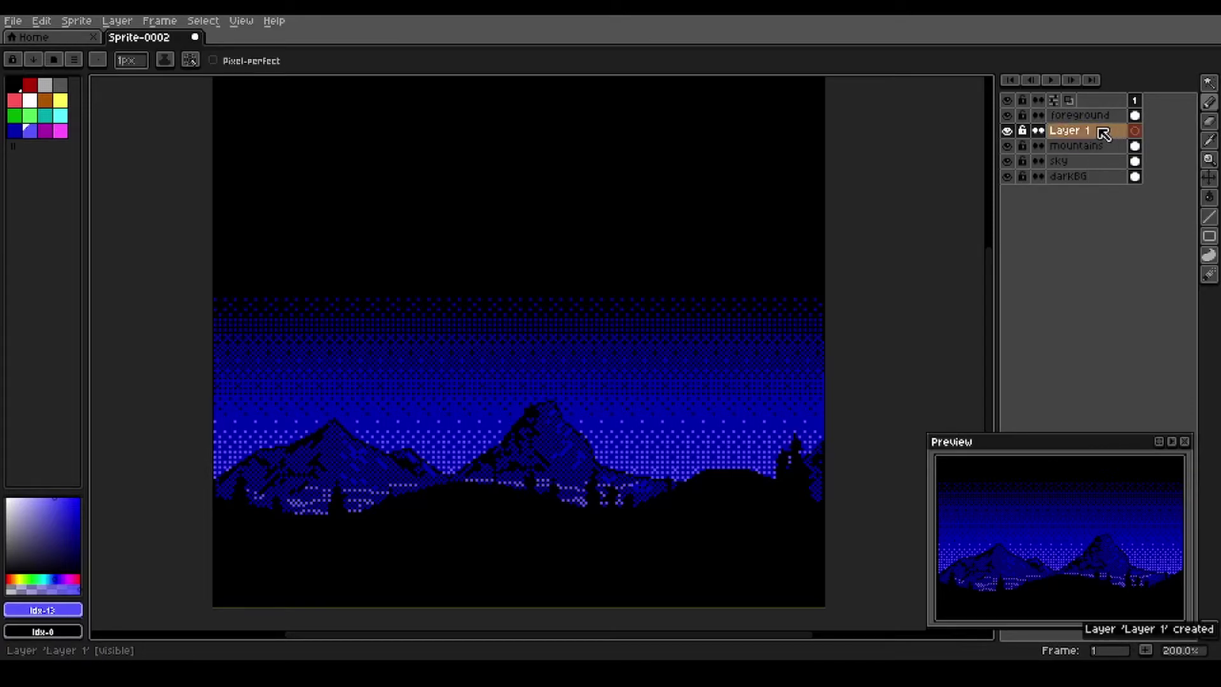
pyautogui.rightClick(1085, 136)
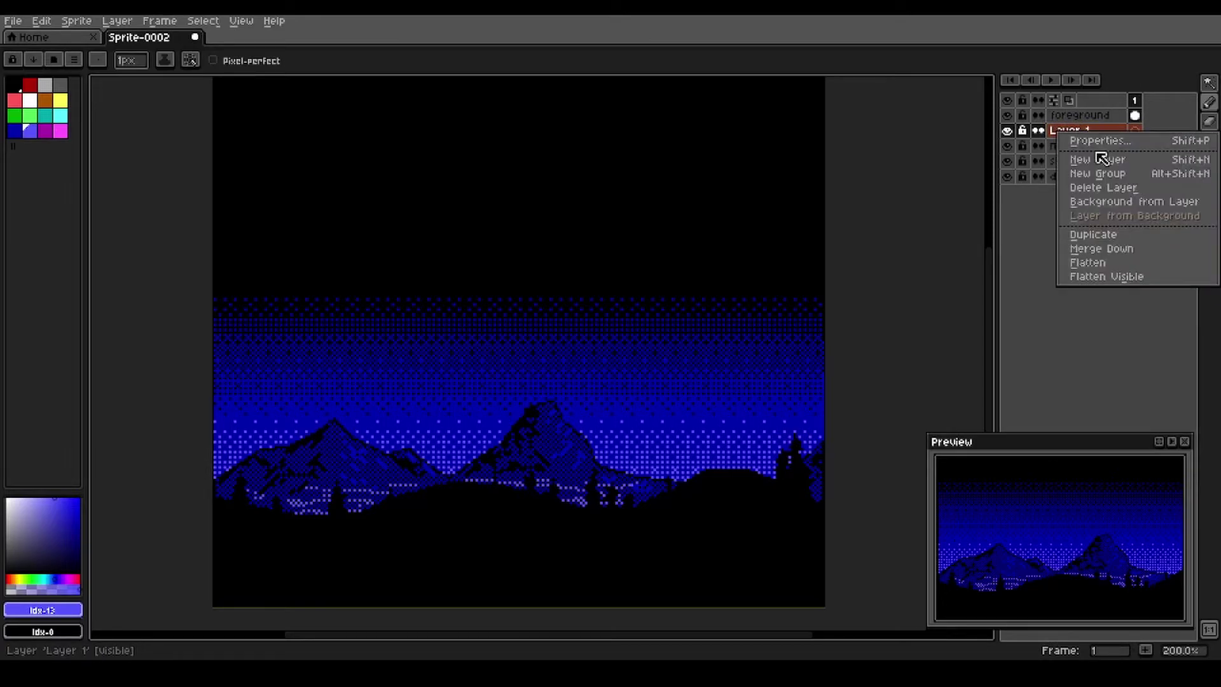
pyautogui.click(1099, 138)
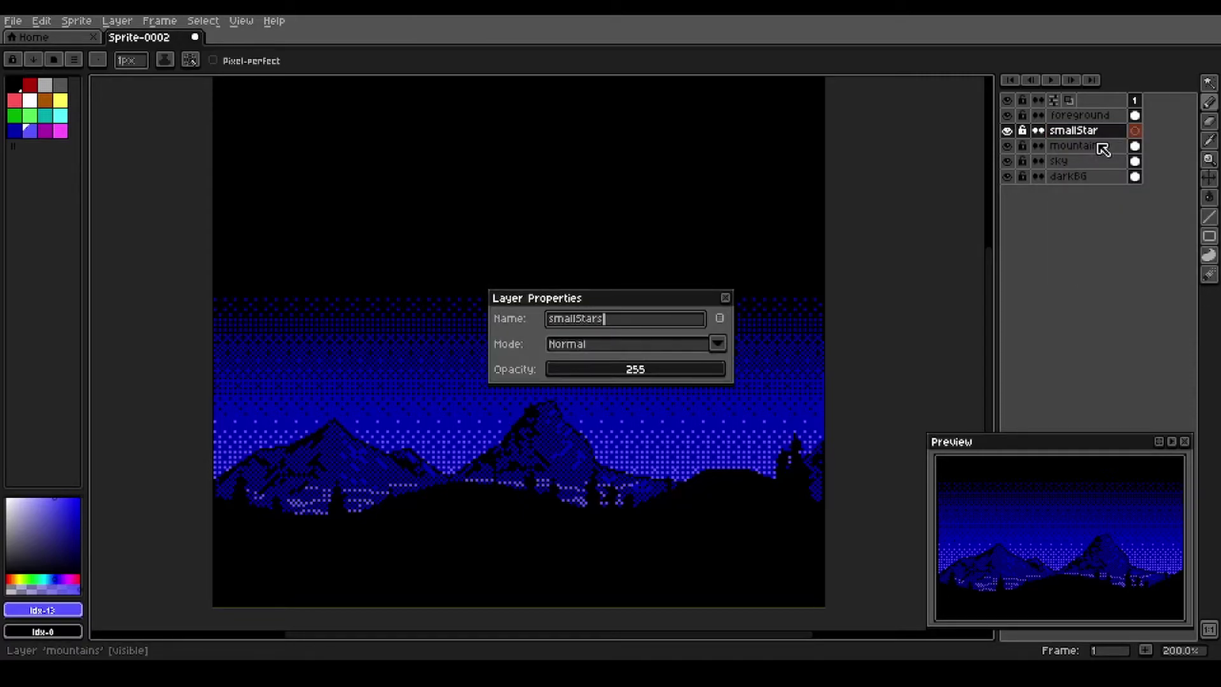
pyautogui.write('smallStars')
pyautogui.press('Return')
pyautogui.scroll(-2, 657, 210)
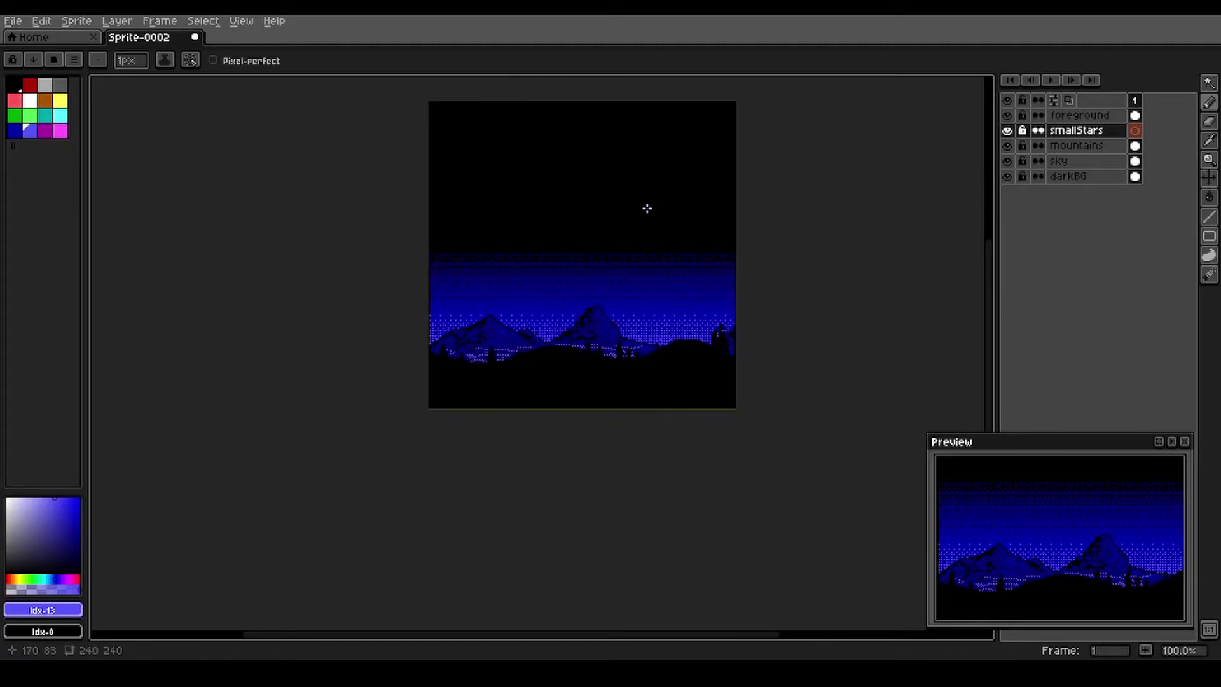
# Step: Bring the sky into view, pick the dark-blue swatch and switch to the Spray tool
pyautogui.press('space')
pyautogui.moveTo(635, 212)
pyautogui.mouseDown()
pyautogui.moveTo(608, 281)
pyautogui.moveTo(563, 281)
pyautogui.mouseUp()
pyautogui.scroll(1, 562, 282)
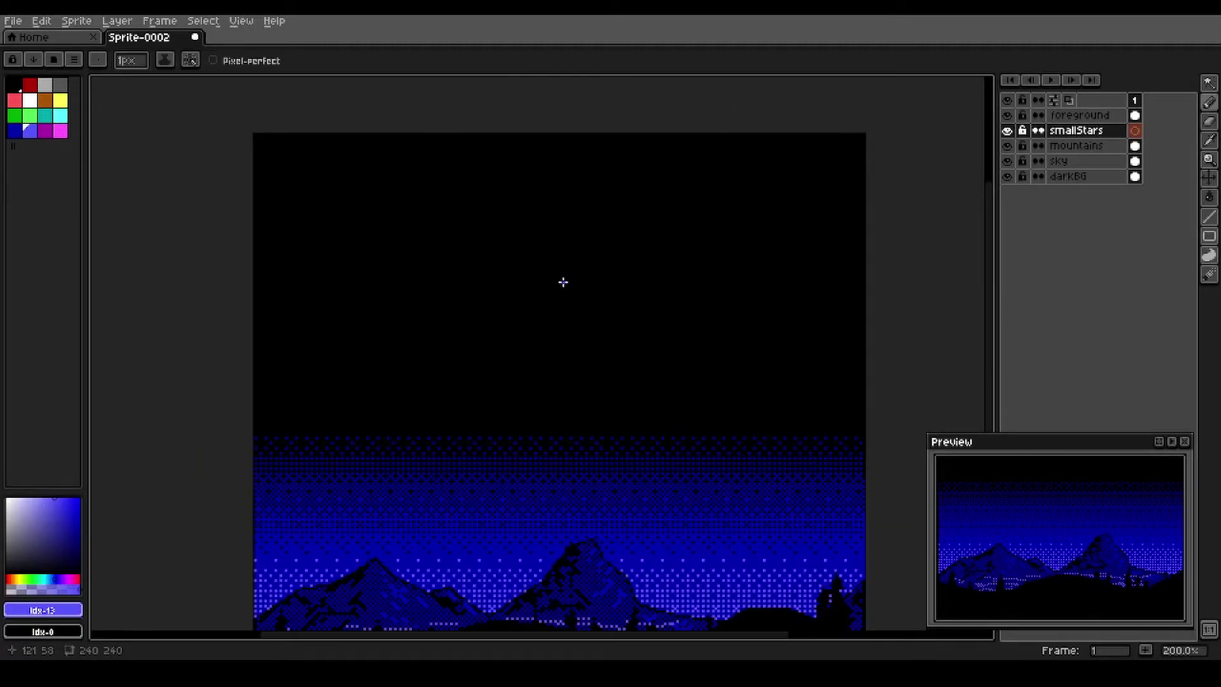
pyautogui.click(15, 132)
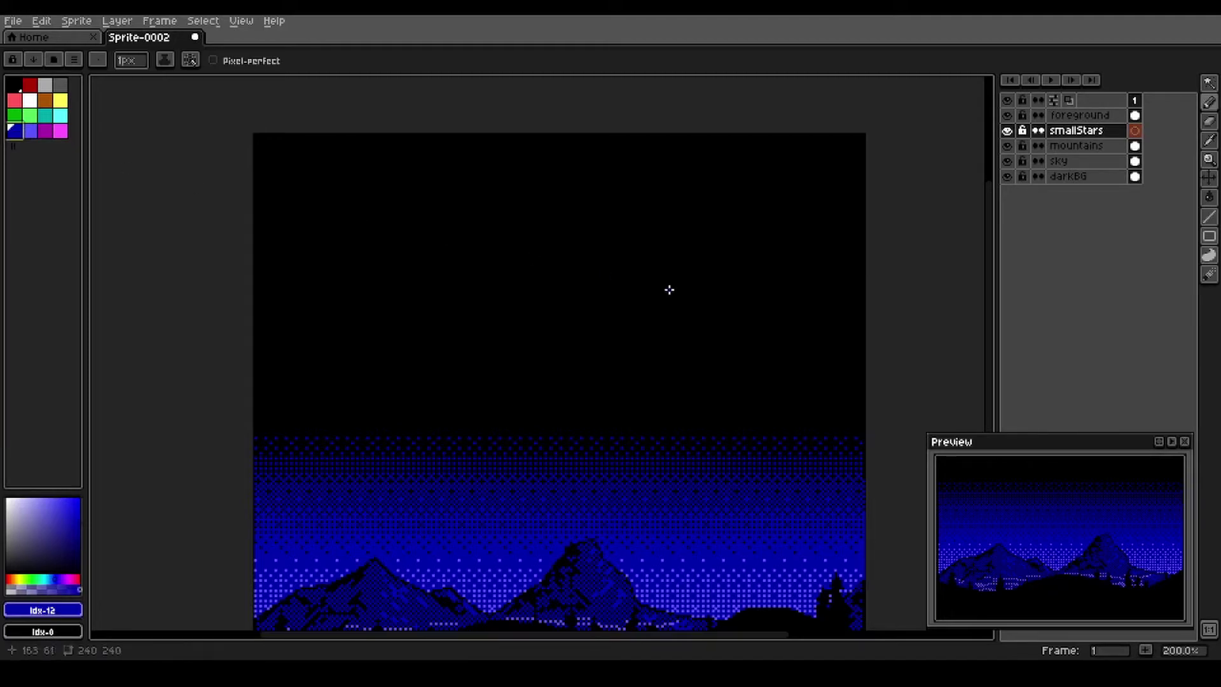
pyautogui.keyDown('shift'); pyautogui.click(704, 279); pyautogui.keyUp('shift')
pyautogui.hotkey('shift', 'b')
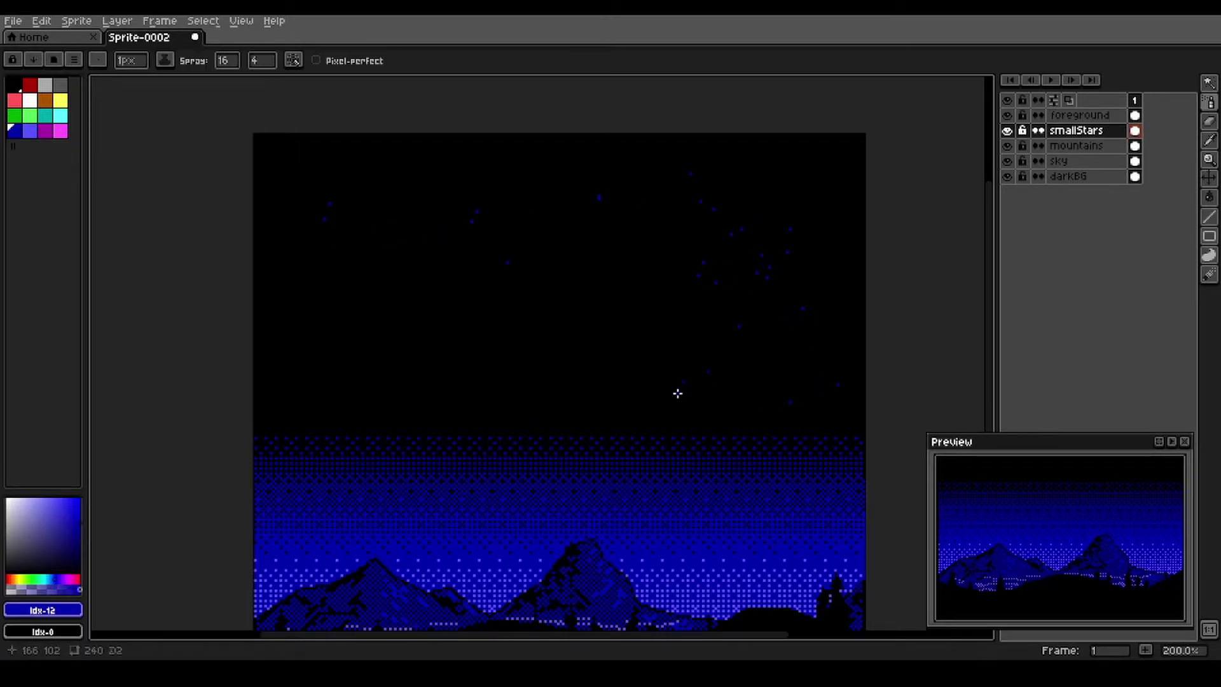
# Step: Spray small dark-blue star clusters across the middle, upper and right sky
pyautogui.click(537, 375)
pyautogui.click(369, 380)
pyautogui.click(284, 356)
pyautogui.click(470, 380)
pyautogui.click(439, 293)
pyautogui.click(275, 179)
pyautogui.click(407, 239)
pyautogui.click(434, 173)
pyautogui.click(798, 156)
pyautogui.click(824, 284)
pyautogui.click(523, 269)
# Step: Spray a few star trails into the upper sky, undoing the unwanted ones
pyautogui.moveTo(366, 311)
pyautogui.mouseDown()
pyautogui.moveTo(444, 343)
pyautogui.moveTo(381, 397)
pyautogui.mouseUp()
pyautogui.hotkey('ctrl', 'z')
pyautogui.moveTo(834, 417); pyautogui.dragTo(765, 368)
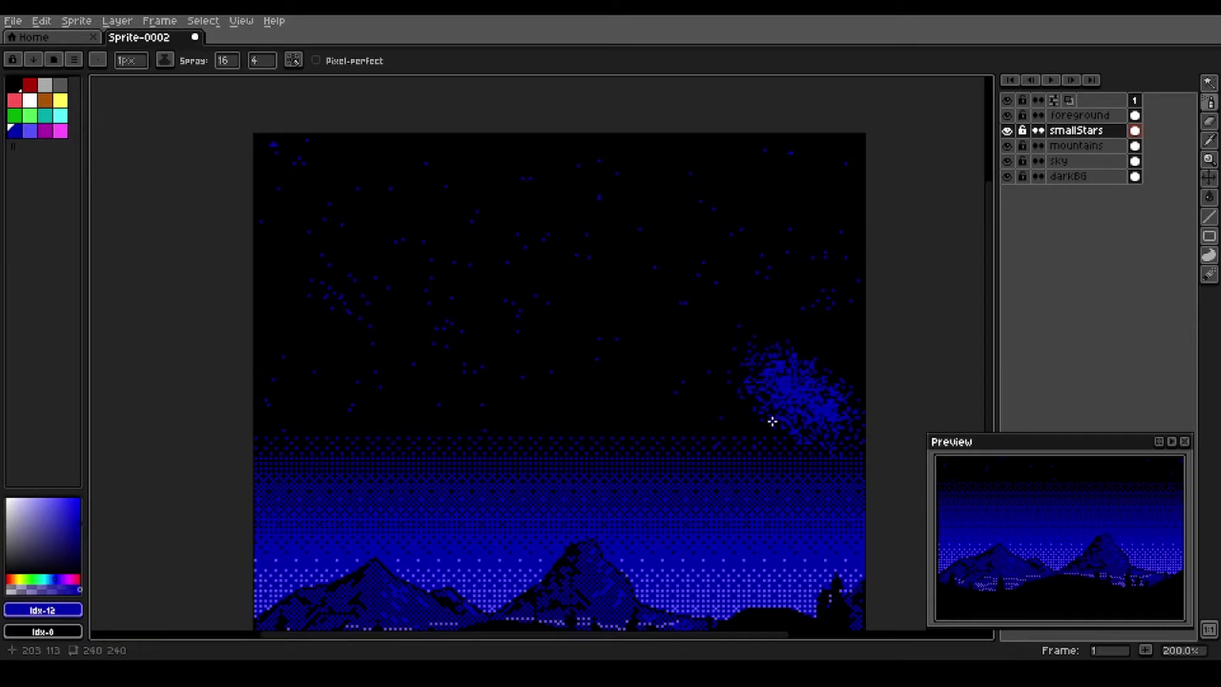
pyautogui.hotkey('ctrl', 'z')
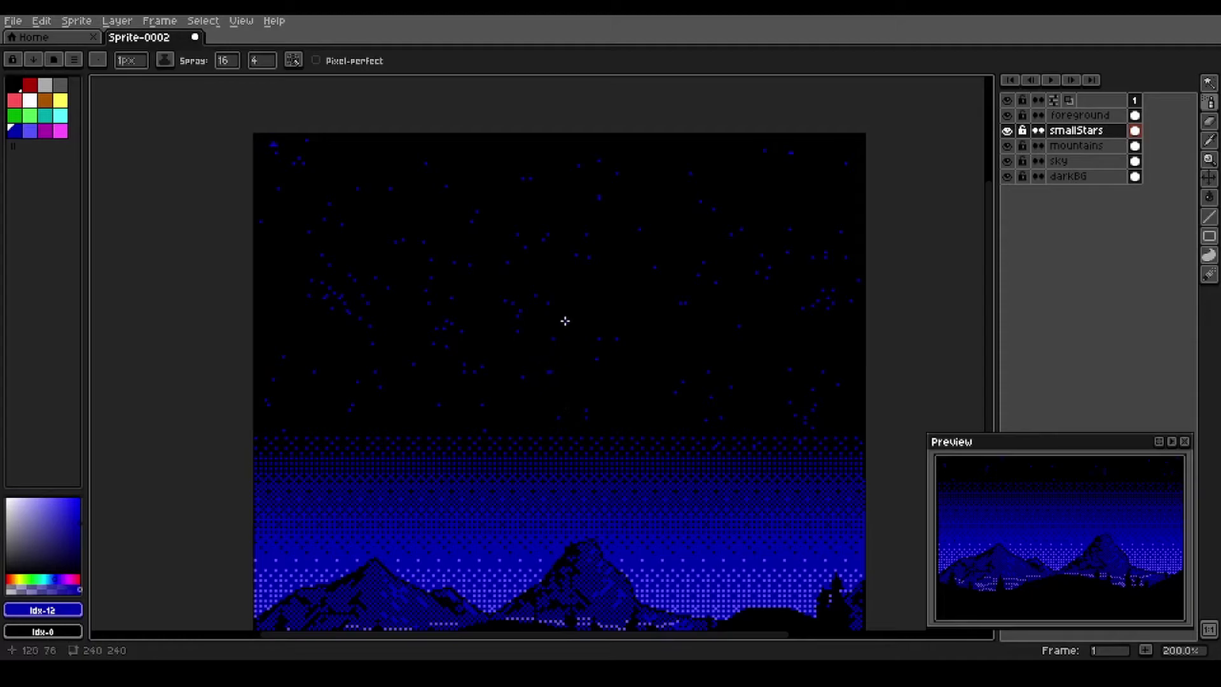
pyautogui.moveTo(375, 203); pyautogui.dragTo(411, 159)
pyautogui.moveTo(394, 425); pyautogui.dragTo(303, 441)
pyautogui.hotkey('ctrl', 'z')
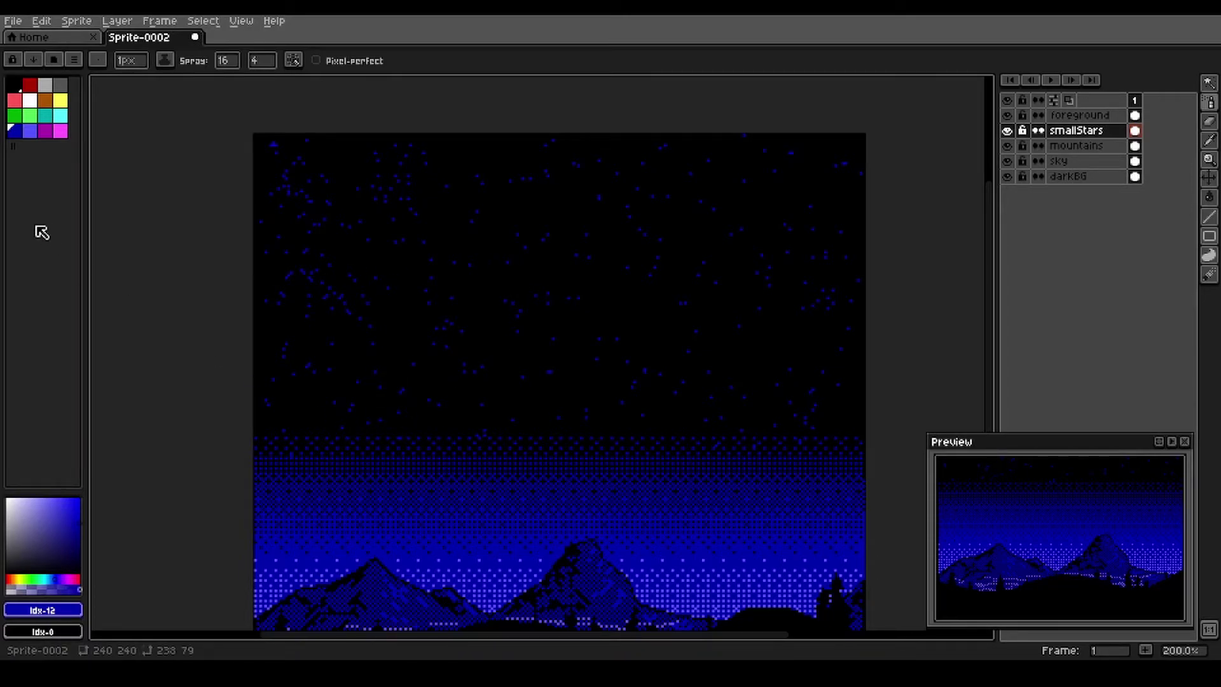
# Step: Sprinkle brighter blue stars across the upper sky and down its right side
pyautogui.click(30, 132)
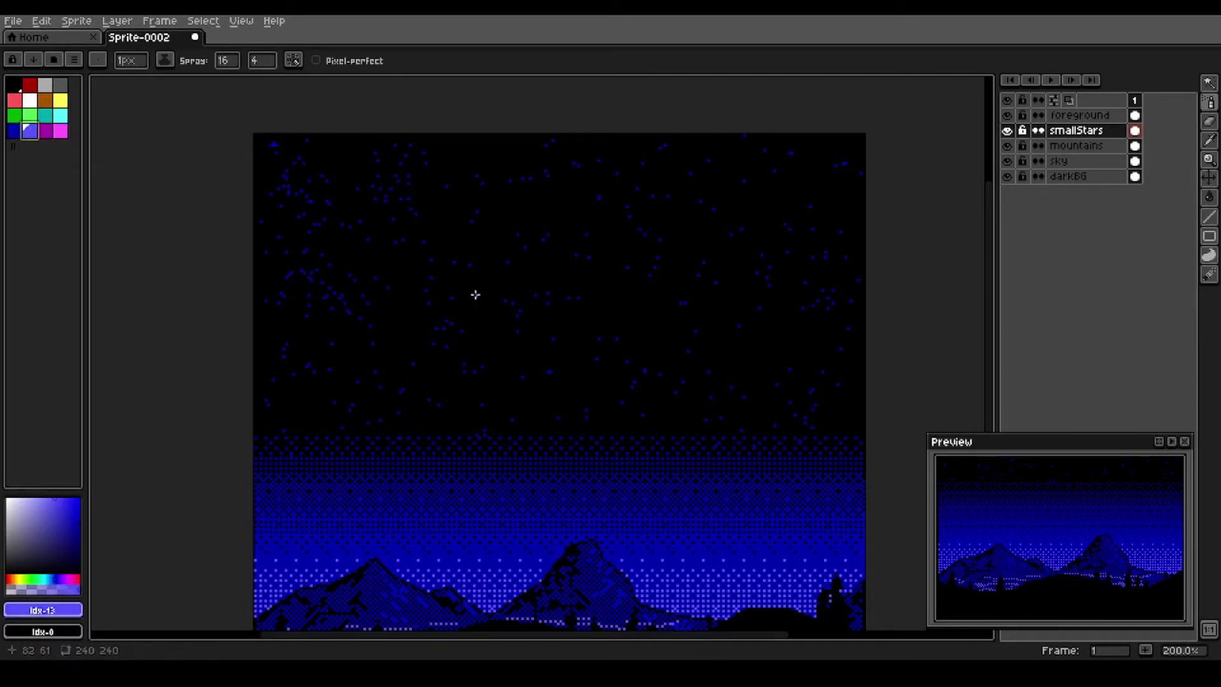
pyautogui.click(340, 172)
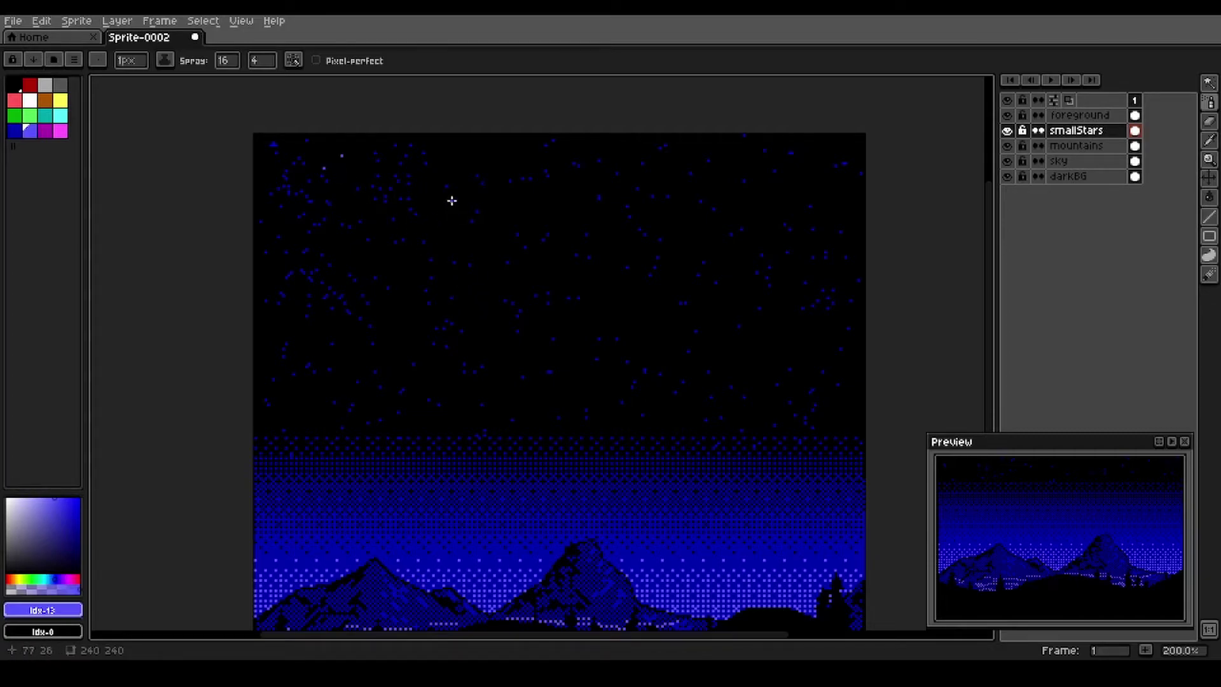
pyautogui.click(490, 172)
pyautogui.click(564, 223)
pyautogui.click(690, 187)
pyautogui.click(814, 199)
pyautogui.click(831, 318)
pyautogui.click(737, 402)
pyautogui.click(743, 288)
pyautogui.click(765, 188)
# Step: Fill the middle and left sky with brighter stars, and pan the preview to the sky
pyautogui.click(655, 325)
pyautogui.click(670, 410)
pyautogui.click(316, 351)
pyautogui.click(316, 268)
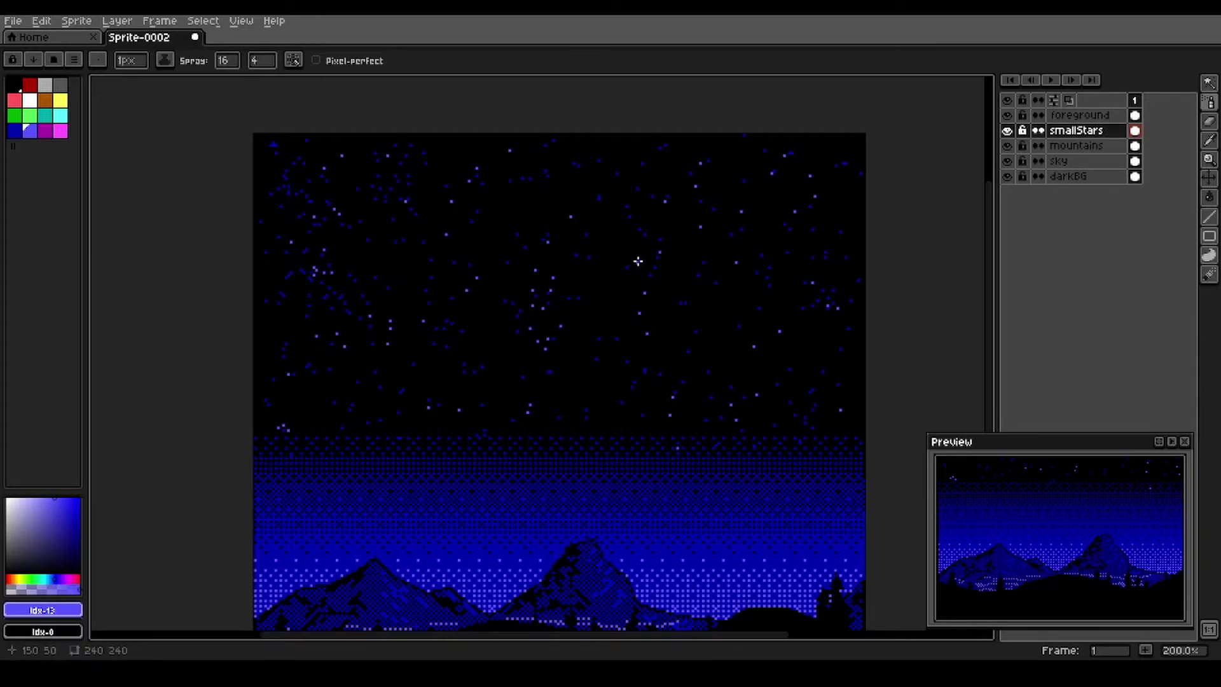
pyautogui.click(635, 185)
pyautogui.click(803, 266)
pyautogui.click(806, 380)
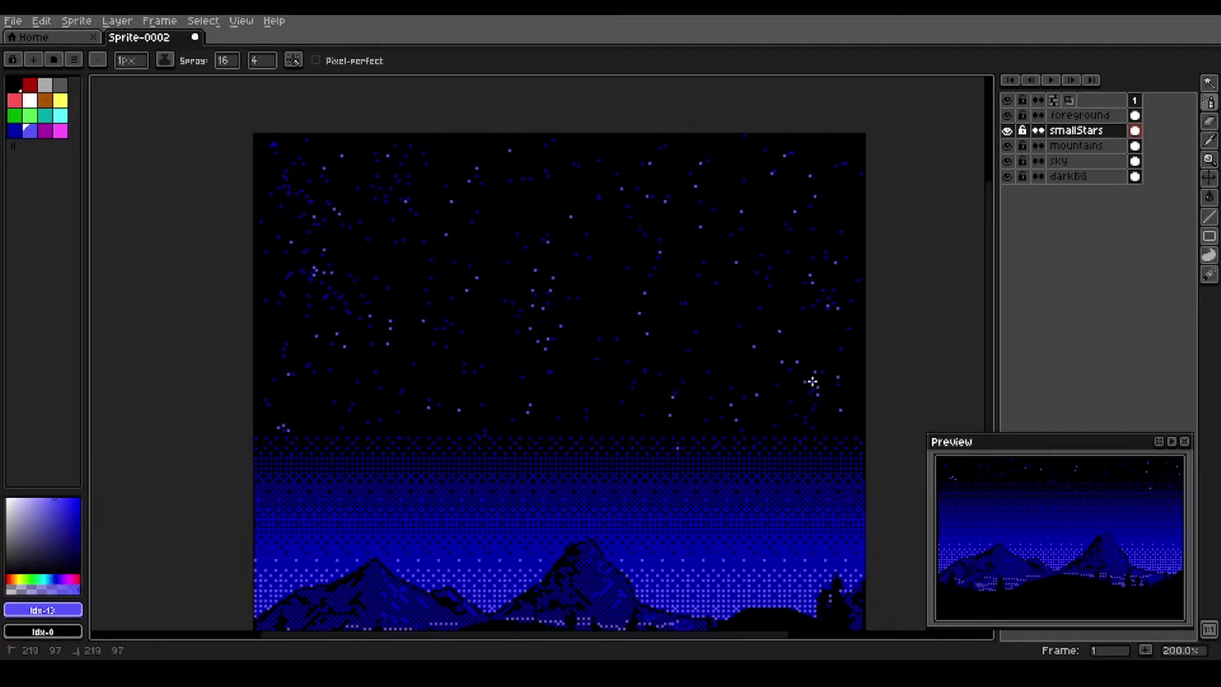
pyautogui.click(612, 400)
pyautogui.moveTo(1043, 518); pyautogui.dragTo(1043, 575)
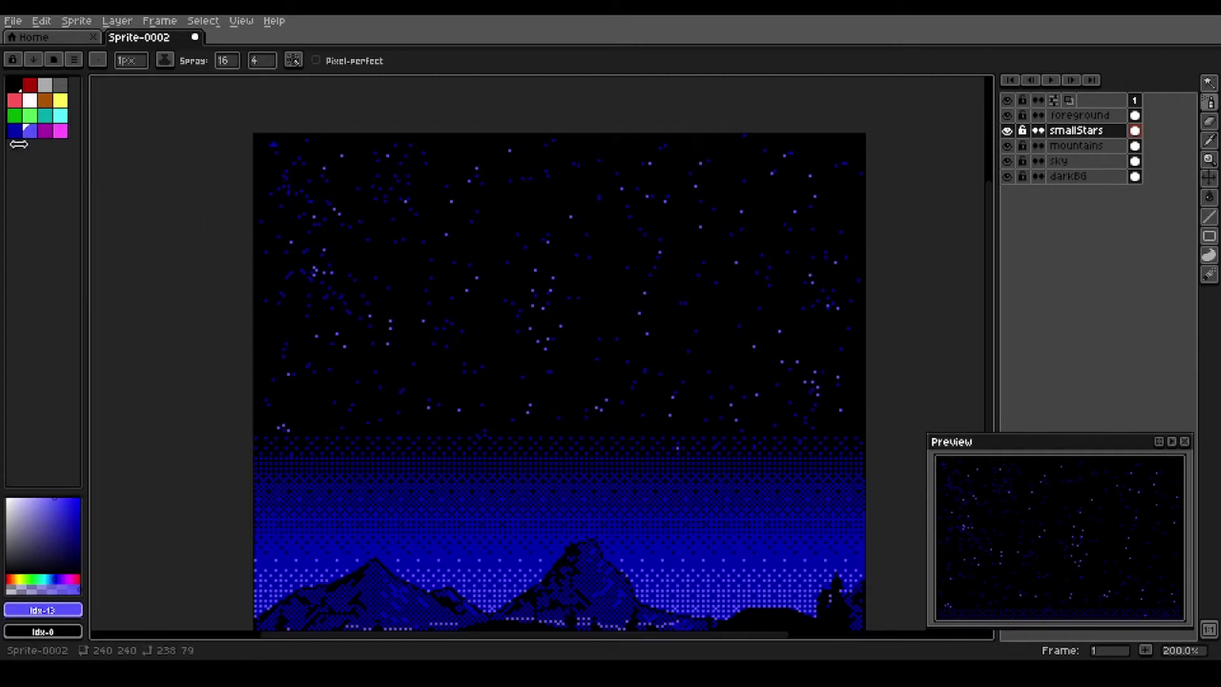
# Step: Spray a dense dark-blue star band across the middle of the sky
pyautogui.click(15, 131)
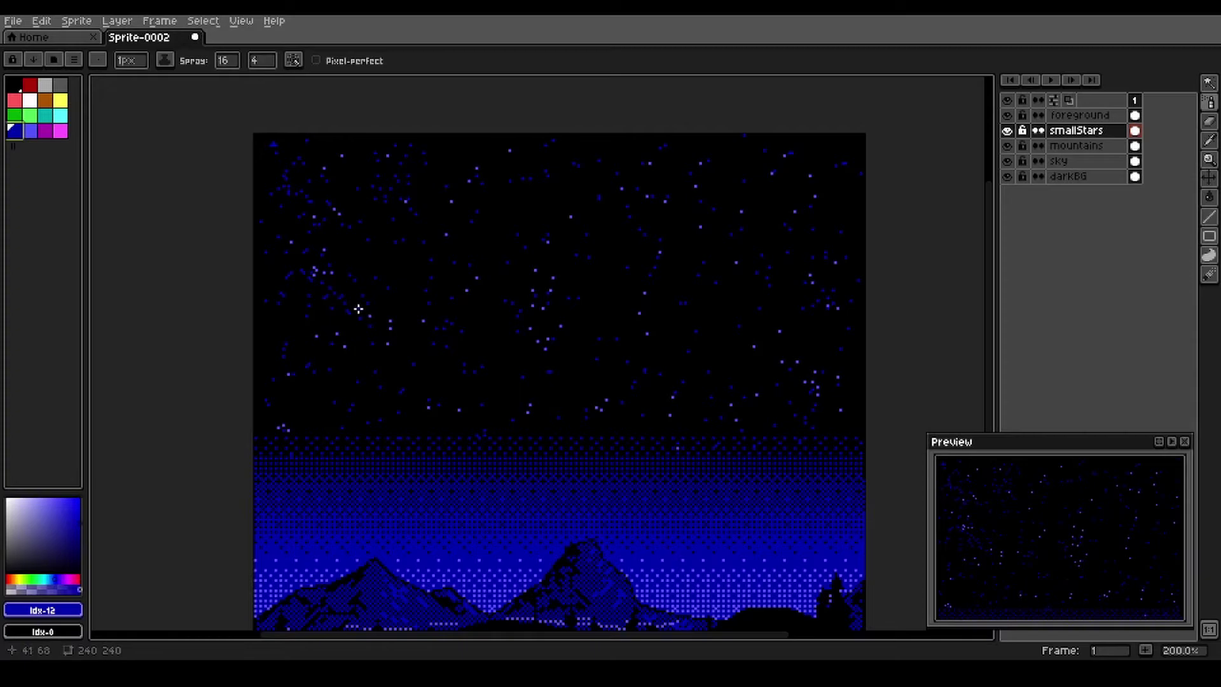
pyautogui.moveTo(421, 305)
pyautogui.mouseDown()
pyautogui.moveTo(533, 303)
pyautogui.moveTo(600, 256)
pyautogui.moveTo(631, 273)
pyautogui.moveTo(641, 296)
pyautogui.moveTo(569, 310)
pyautogui.mouseUp()
pyautogui.moveTo(435, 307); pyautogui.dragTo(319, 316)
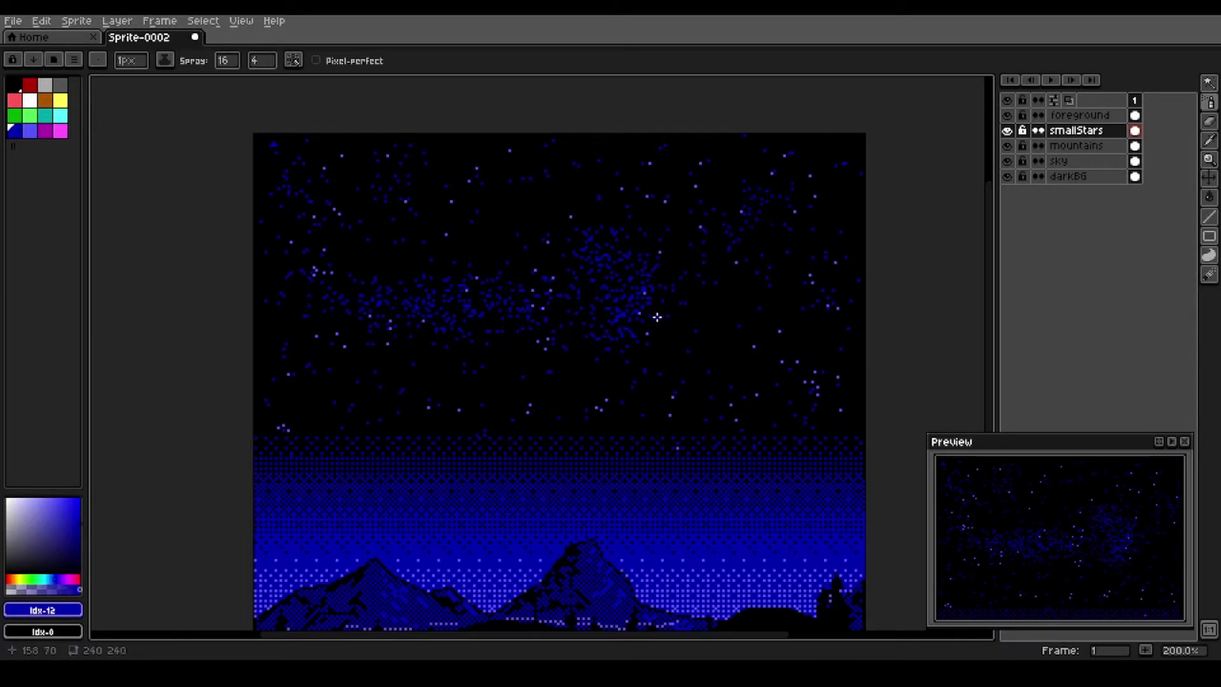
pyautogui.moveTo(725, 344)
pyautogui.mouseDown()
pyautogui.moveTo(782, 359)
pyautogui.moveTo(572, 306)
pyautogui.moveTo(510, 297)
pyautogui.mouseUp()
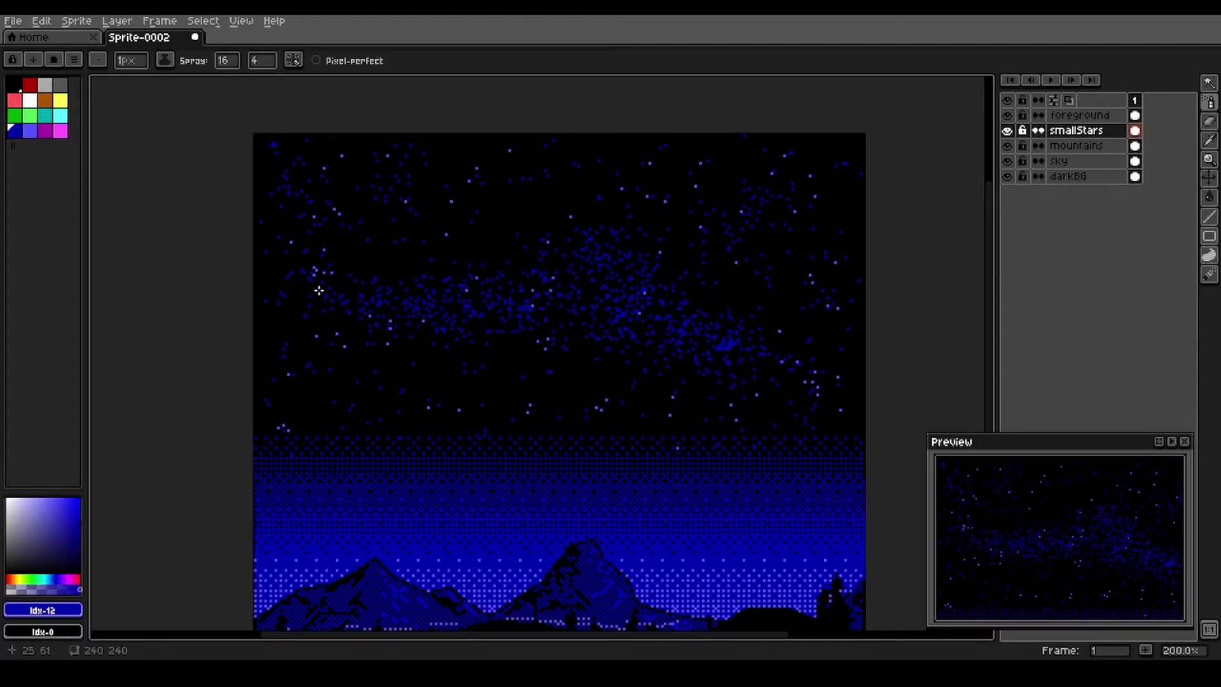
# Step: Reduce spray width from 16 to 8 and spray a thin trail toward the top right
pyautogui.click(231, 64)
pyautogui.moveTo(257, 81); pyautogui.dragTo(261, 87)
pyautogui.moveTo(710, 218)
pyautogui.mouseDown()
pyautogui.moveTo(808, 157)
pyautogui.moveTo(759, 192)
pyautogui.mouseUp()
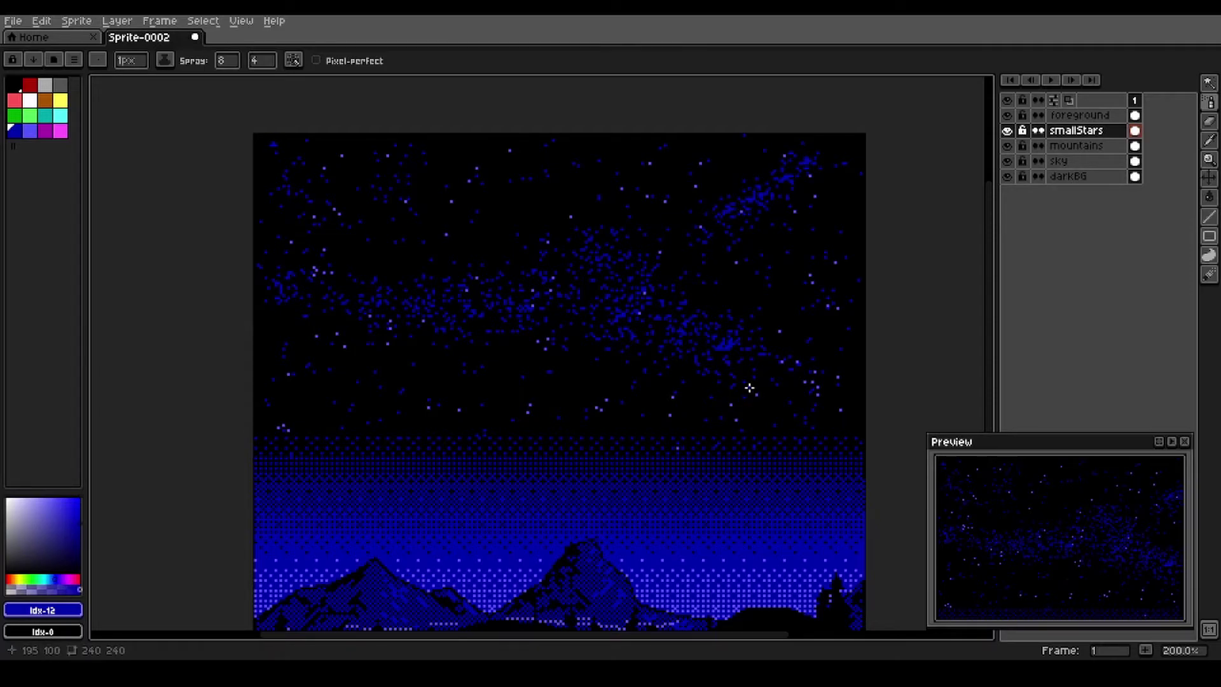
pyautogui.moveTo(787, 365)
pyautogui.mouseDown()
pyautogui.moveTo(841, 384)
pyautogui.moveTo(814, 377)
pyautogui.mouseUp()
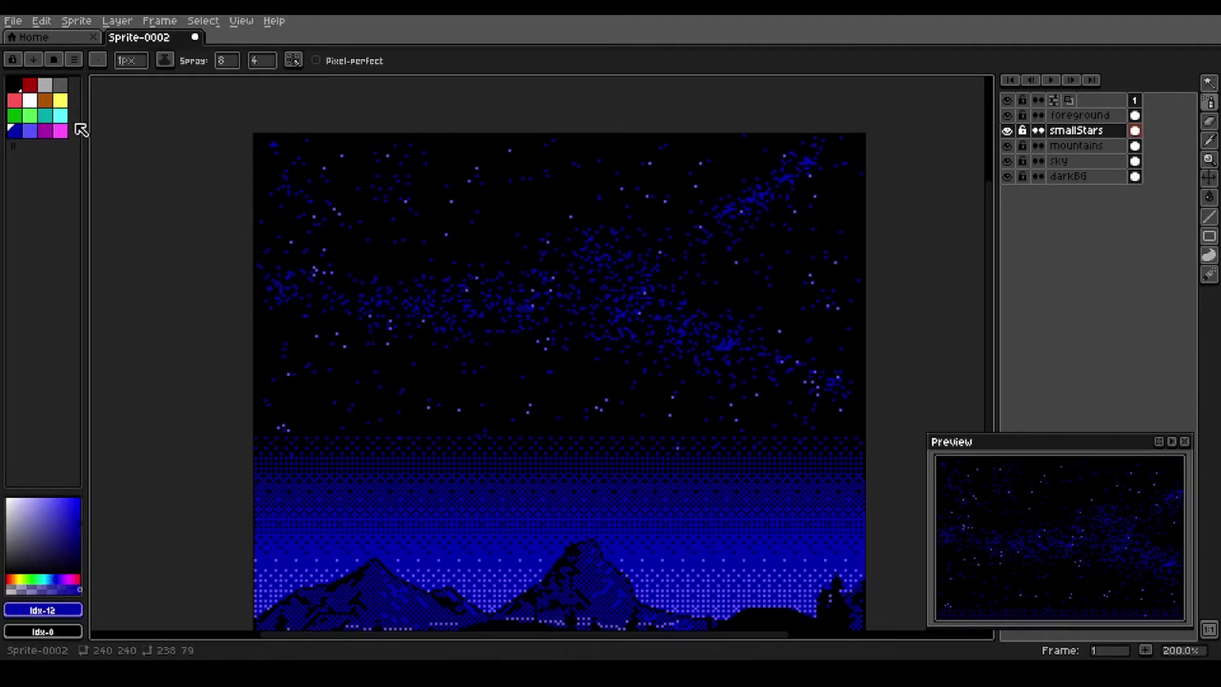
# Step: At spray width 12, spray brighter blue stars along the Milky Way's centre, left and top-right trail
pyautogui.click(224, 62)
pyautogui.moveTo(237, 79); pyautogui.dragTo(281, 87)
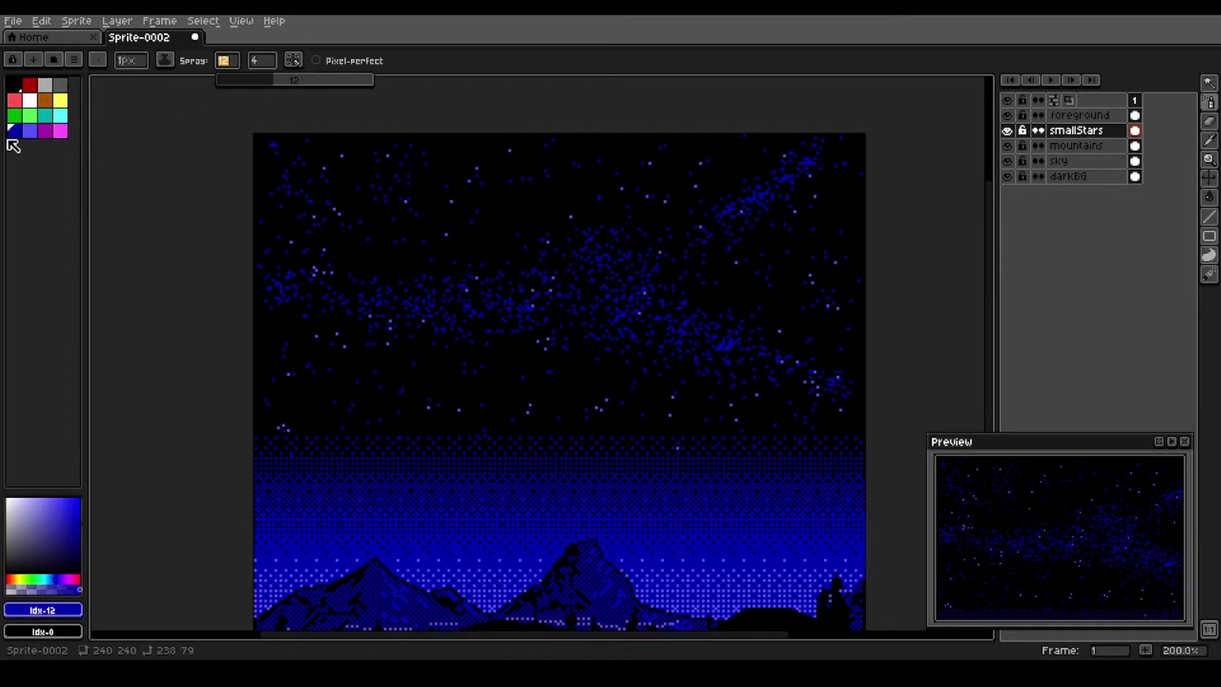
pyautogui.click(29, 131)
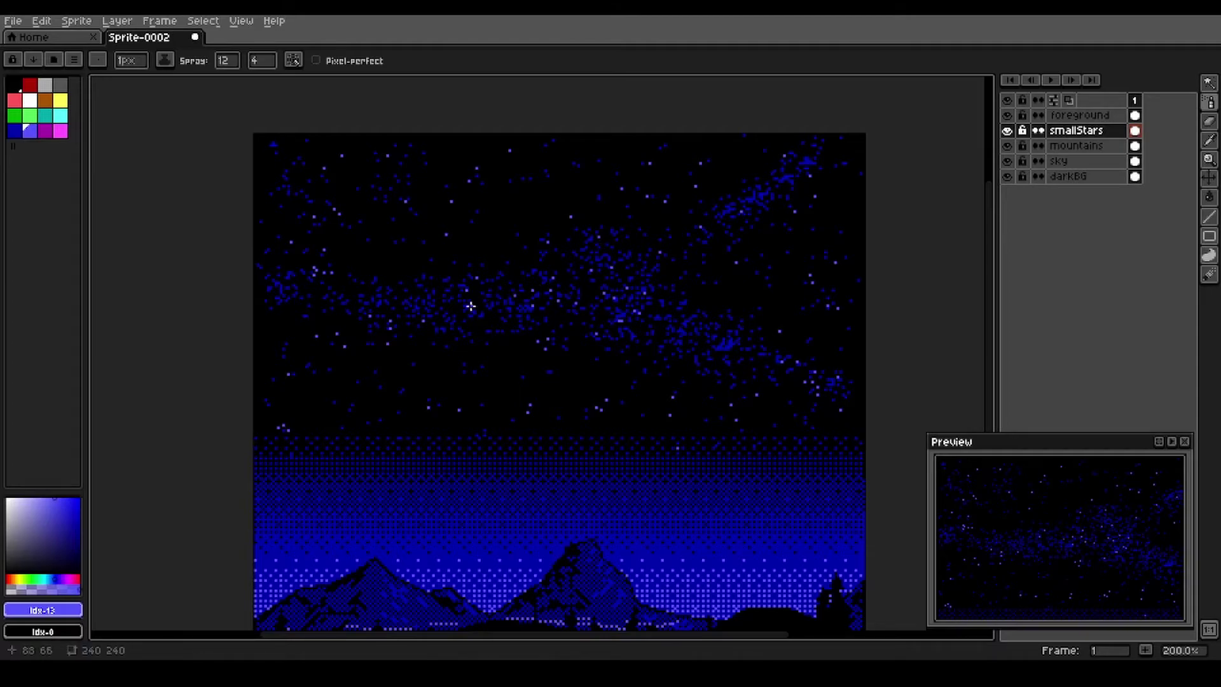
pyautogui.moveTo(588, 246); pyautogui.dragTo(593, 243)
pyautogui.moveTo(480, 320); pyautogui.dragTo(580, 258)
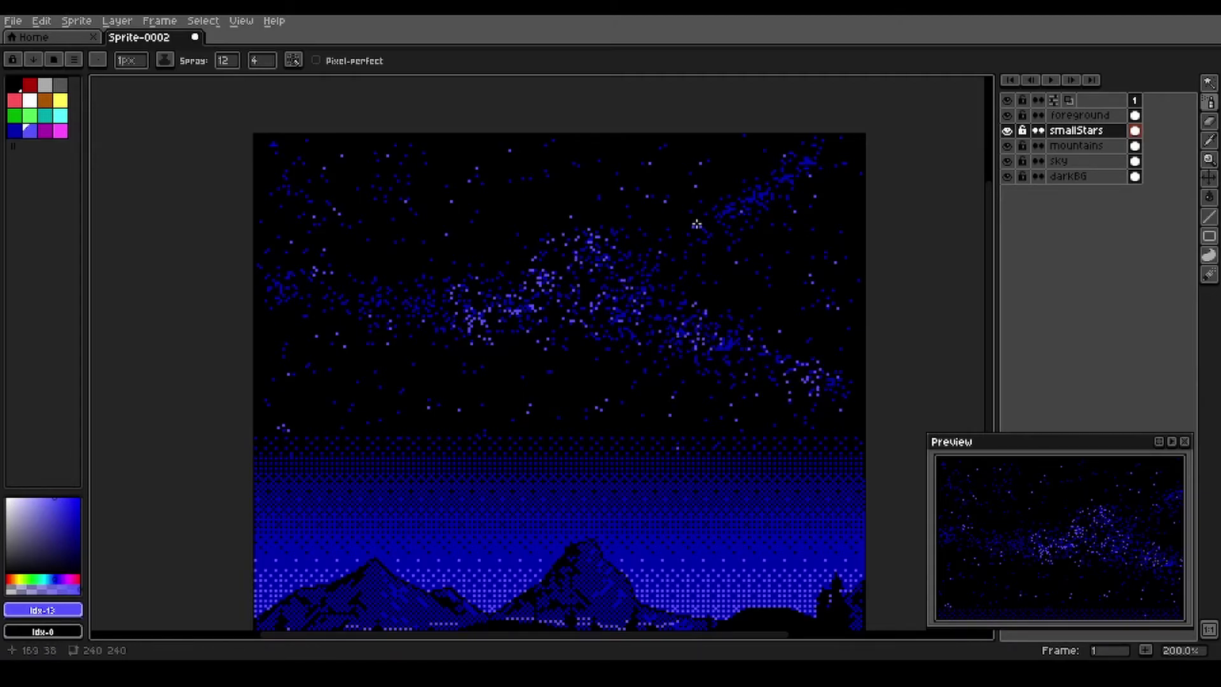
pyautogui.moveTo(727, 217); pyautogui.dragTo(766, 192)
pyautogui.moveTo(440, 303); pyautogui.dragTo(288, 283)
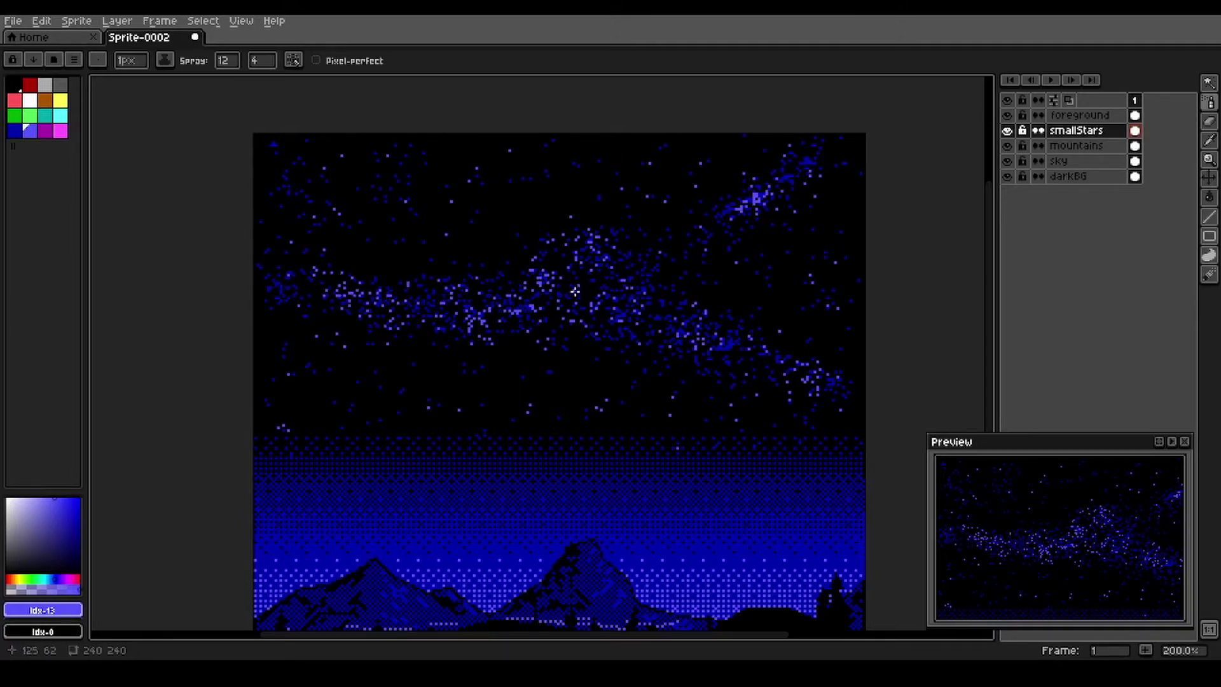
pyautogui.moveTo(575, 292)
pyautogui.mouseDown()
pyautogui.moveTo(614, 267)
pyautogui.moveTo(637, 303)
pyautogui.mouseUp()
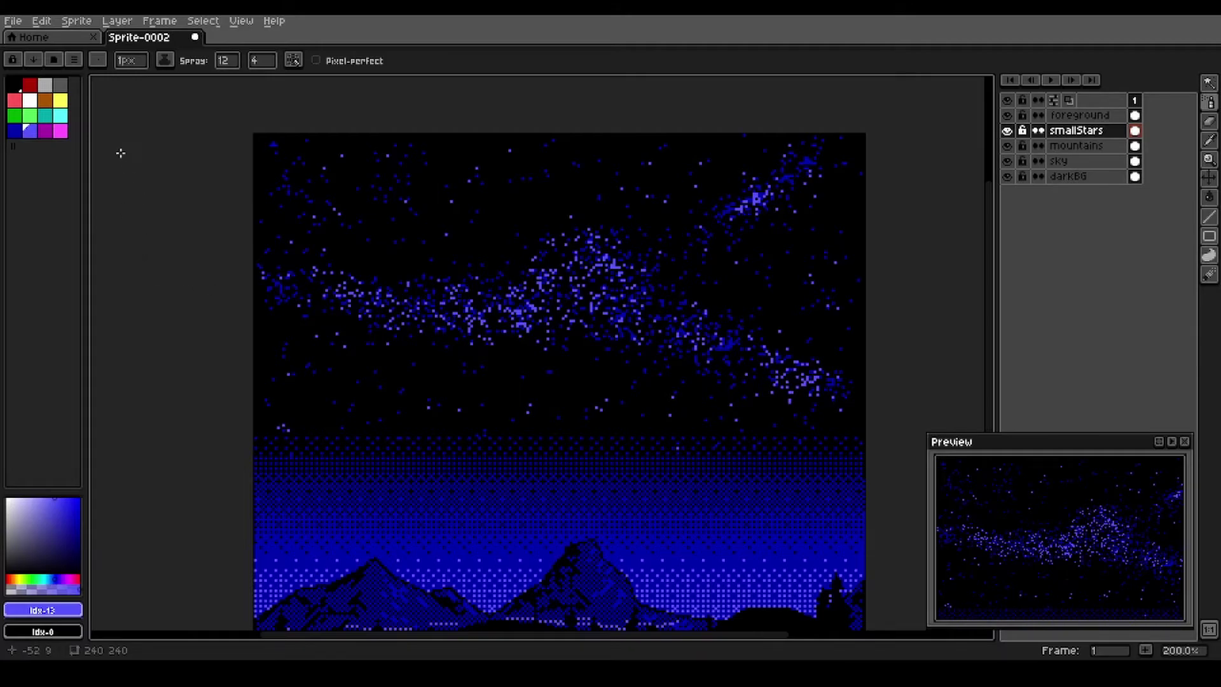
# Step: Spray red stars across the Milky Way band, undoing a trial of pink ones
pyautogui.click(14, 100)
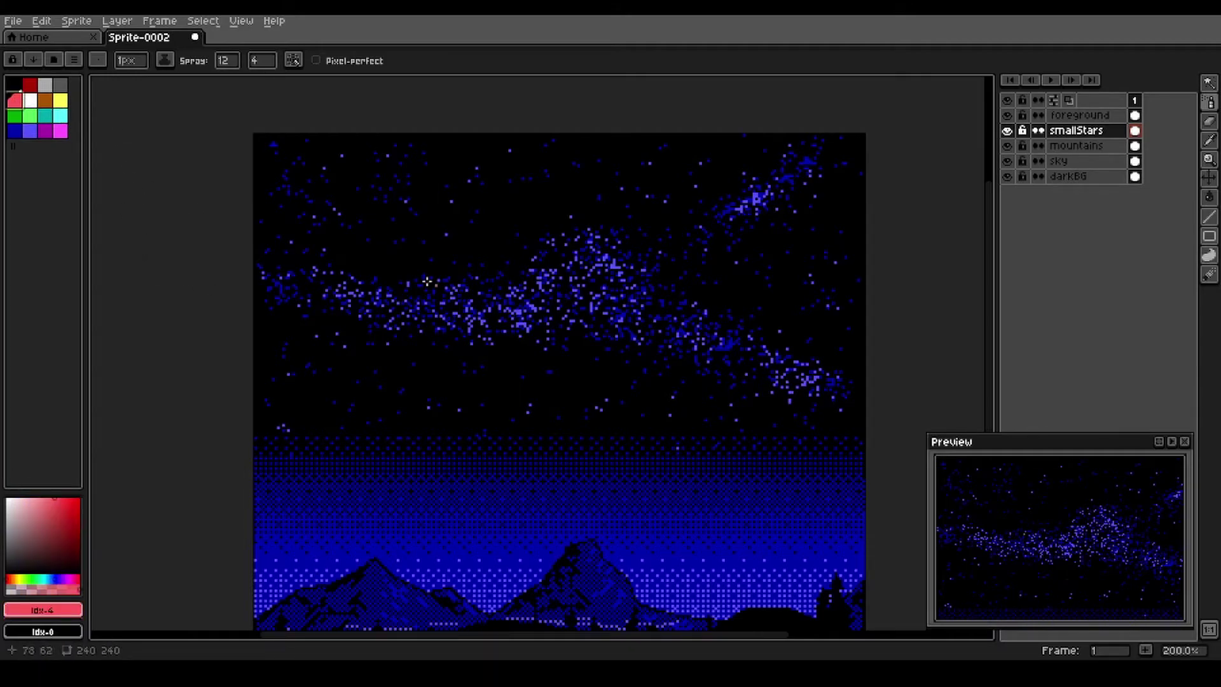
pyautogui.click(30, 84)
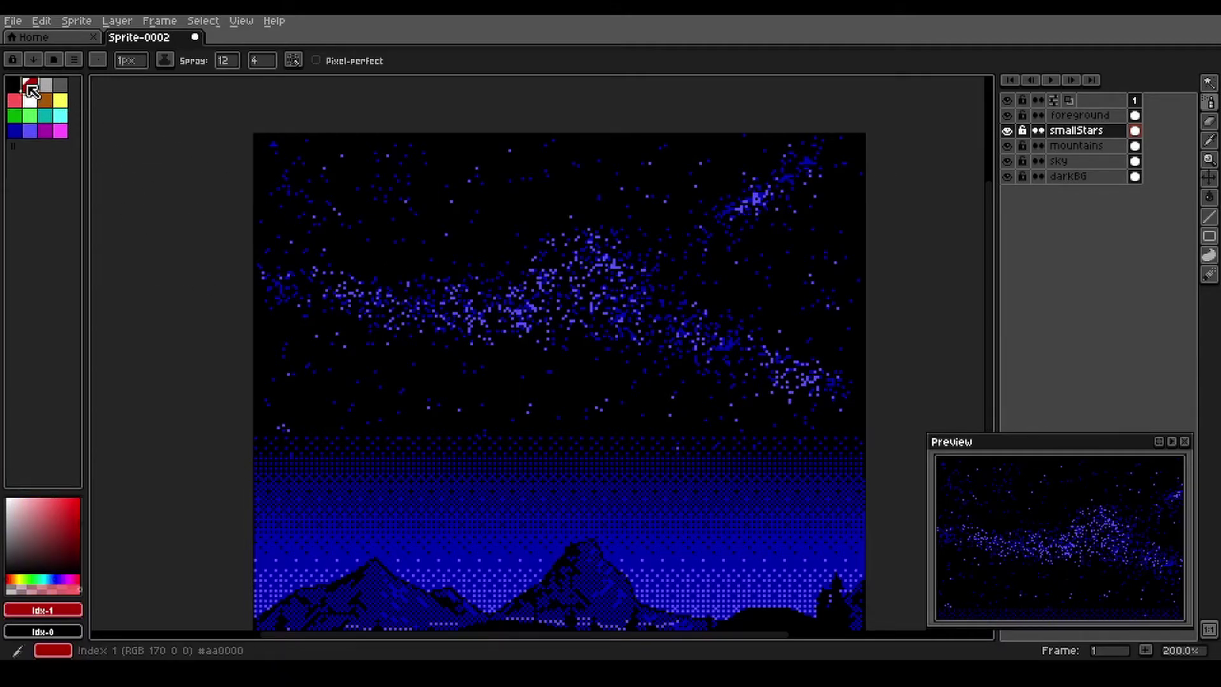
pyautogui.click(557, 285)
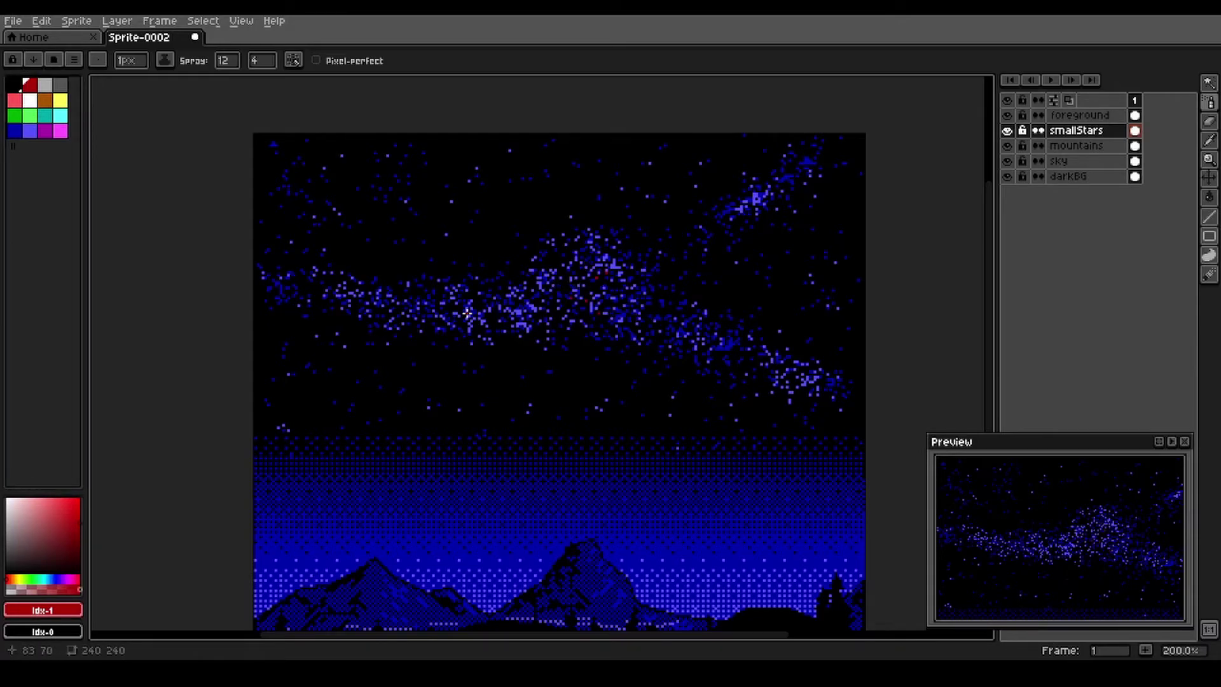
pyautogui.moveTo(468, 314)
pyautogui.mouseDown()
pyautogui.moveTo(514, 298)
pyautogui.moveTo(553, 262)
pyautogui.moveTo(608, 272)
pyautogui.moveTo(637, 336)
pyautogui.moveTo(523, 320)
pyautogui.moveTo(326, 244)
pyautogui.moveTo(530, 308)
pyautogui.moveTo(567, 290)
pyautogui.moveTo(571, 265)
pyautogui.moveTo(614, 301)
pyautogui.mouseUp()
pyautogui.click(15, 100)
pyautogui.moveTo(539, 316); pyautogui.dragTo(478, 303)
pyautogui.hotkey('ctrl', 'z')
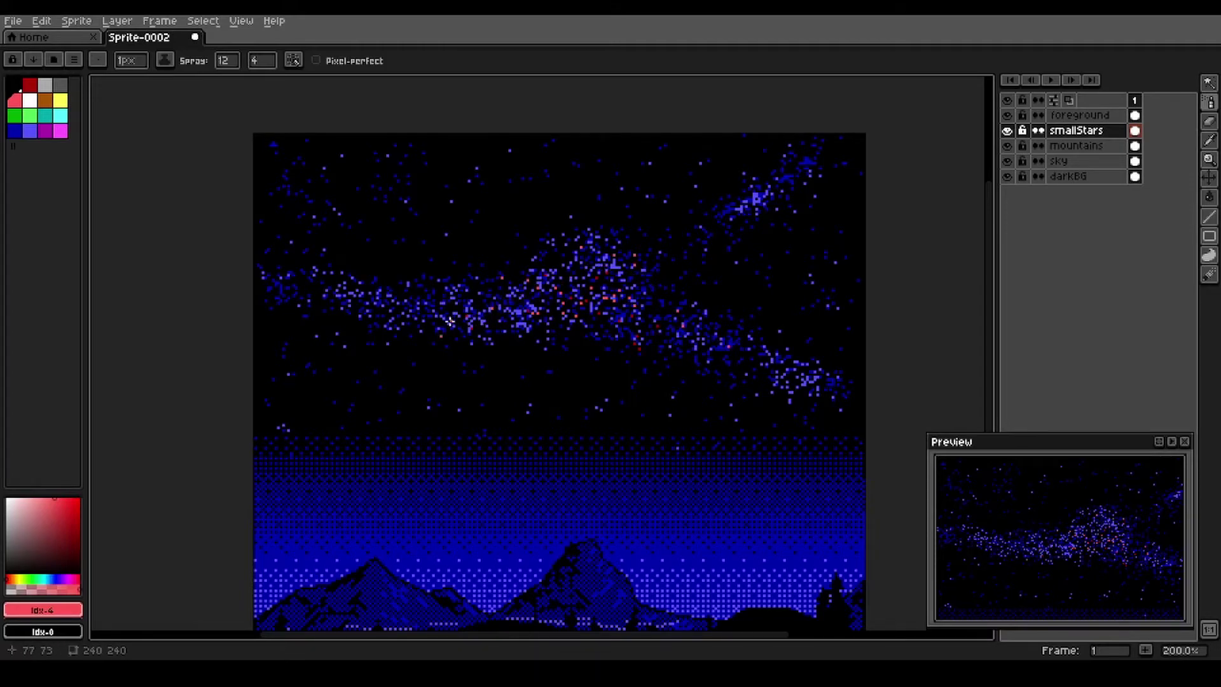
# Step: Spray pale grey-white dots down the Milky Way, undoing the stray stroke
pyautogui.click(30, 116)
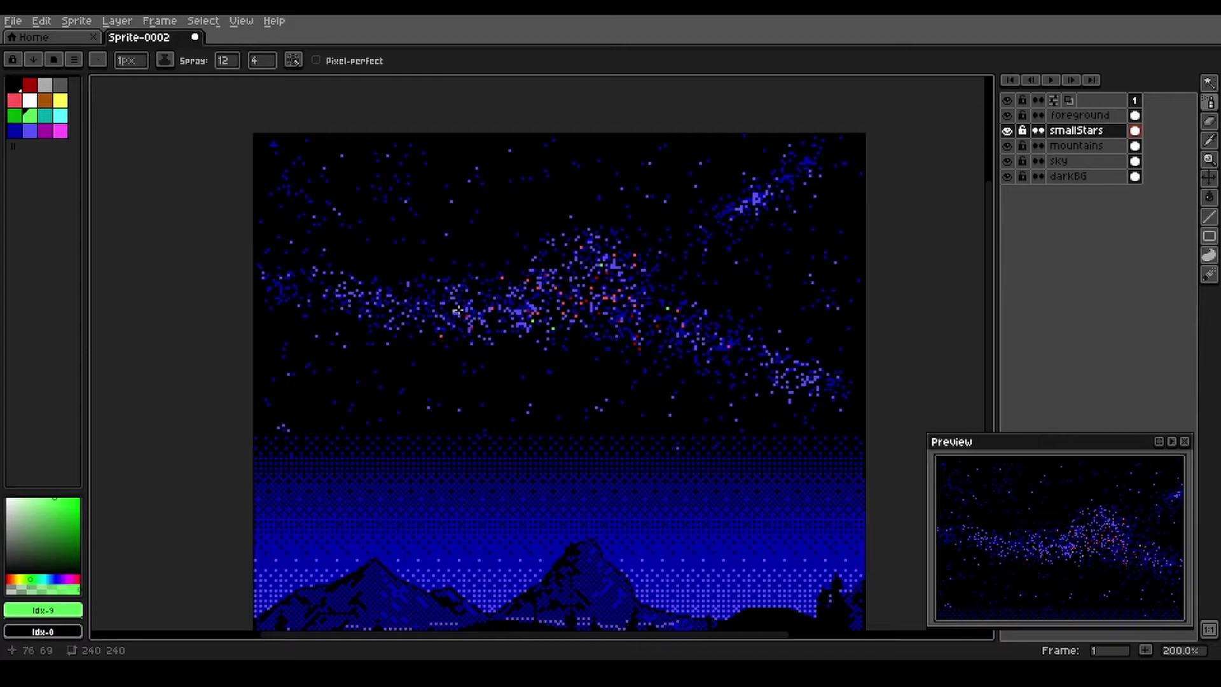
pyautogui.click(45, 85)
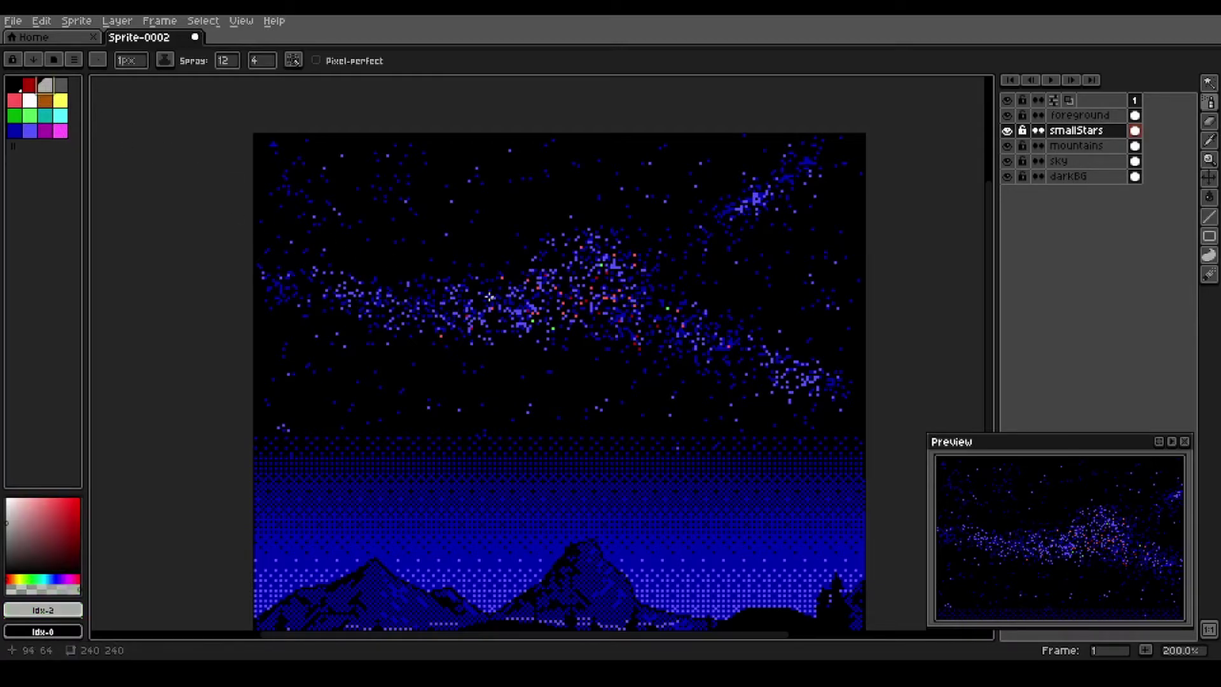
pyautogui.moveTo(628, 233)
pyautogui.mouseDown()
pyautogui.moveTo(676, 264)
pyautogui.moveTo(717, 363)
pyautogui.moveTo(641, 363)
pyautogui.moveTo(577, 334)
pyautogui.moveTo(520, 329)
pyautogui.mouseUp()
pyautogui.moveTo(438, 330)
pyautogui.mouseDown()
pyautogui.moveTo(373, 315)
pyautogui.moveTo(468, 260)
pyautogui.mouseUp()
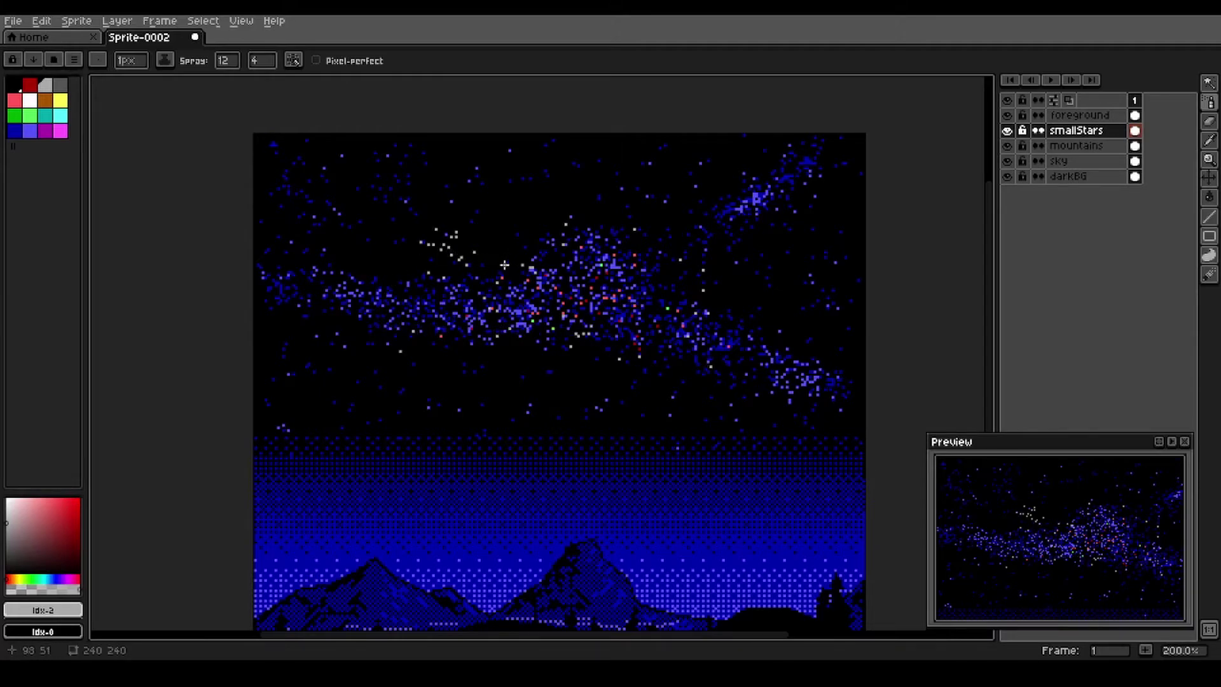
pyautogui.hotkey('ctrl', 'z')
pyautogui.scroll(-1, 459, 353)
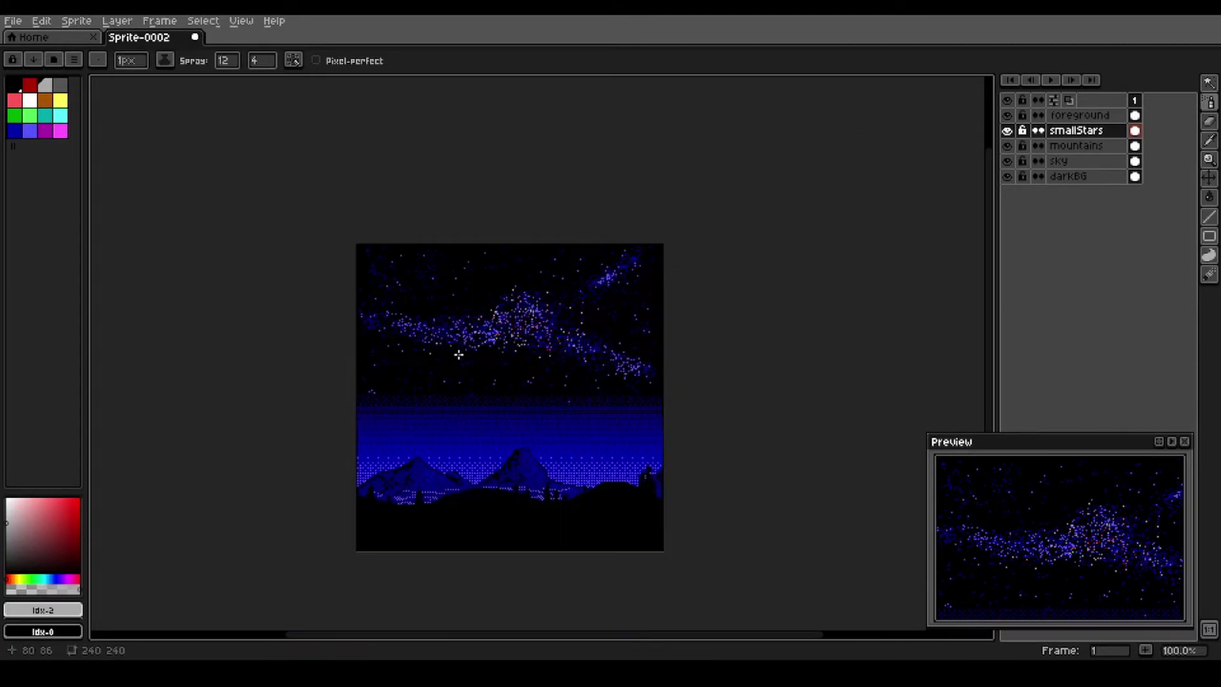
pyautogui.scroll(-1, 346, 335)
pyautogui.scroll(1, 430, 340)
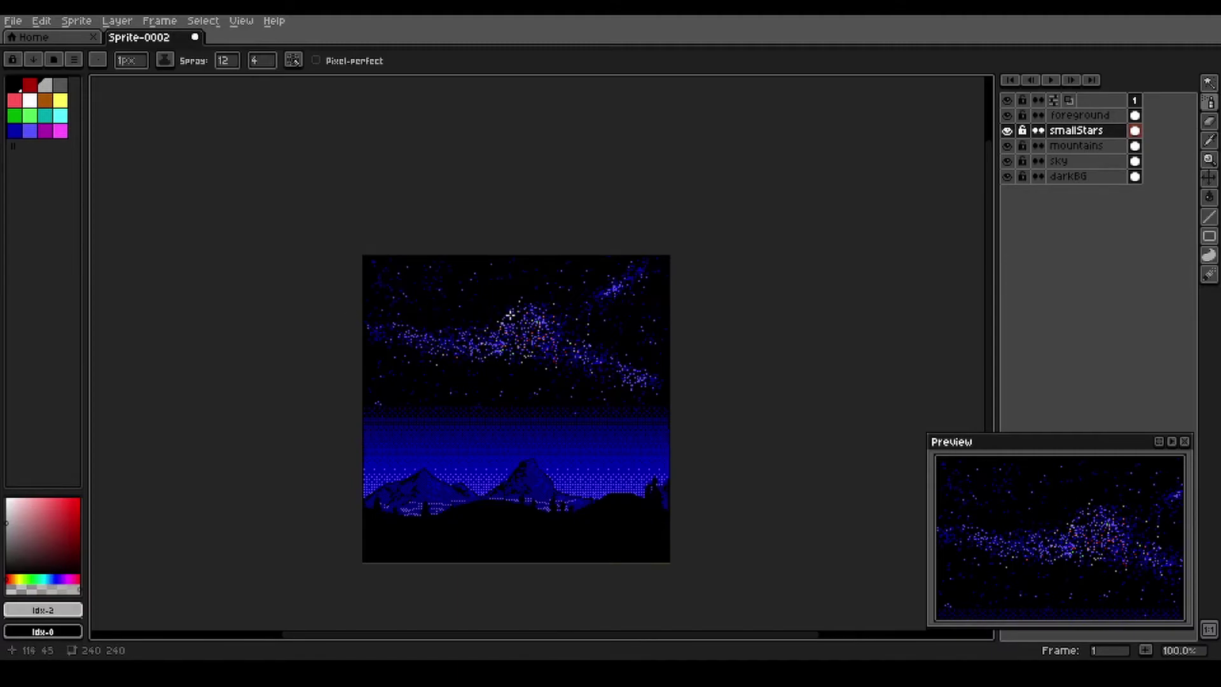
pyautogui.scroll(2, 568, 325)
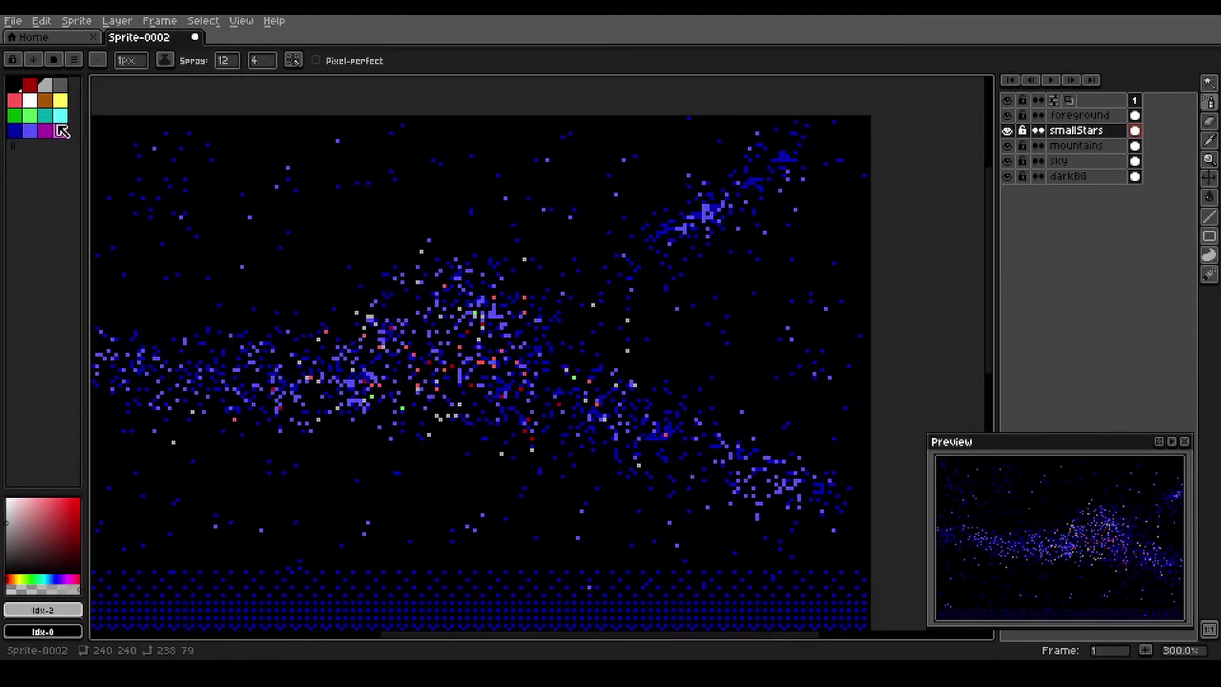
# Step: Spray blue dots into the Milky Way's middle and upper-right branch, undoing the lower-band attempts
pyautogui.click(29, 133)
pyautogui.moveTo(639, 271)
pyautogui.mouseDown()
pyautogui.moveTo(536, 302)
pyautogui.moveTo(616, 277)
pyautogui.mouseUp()
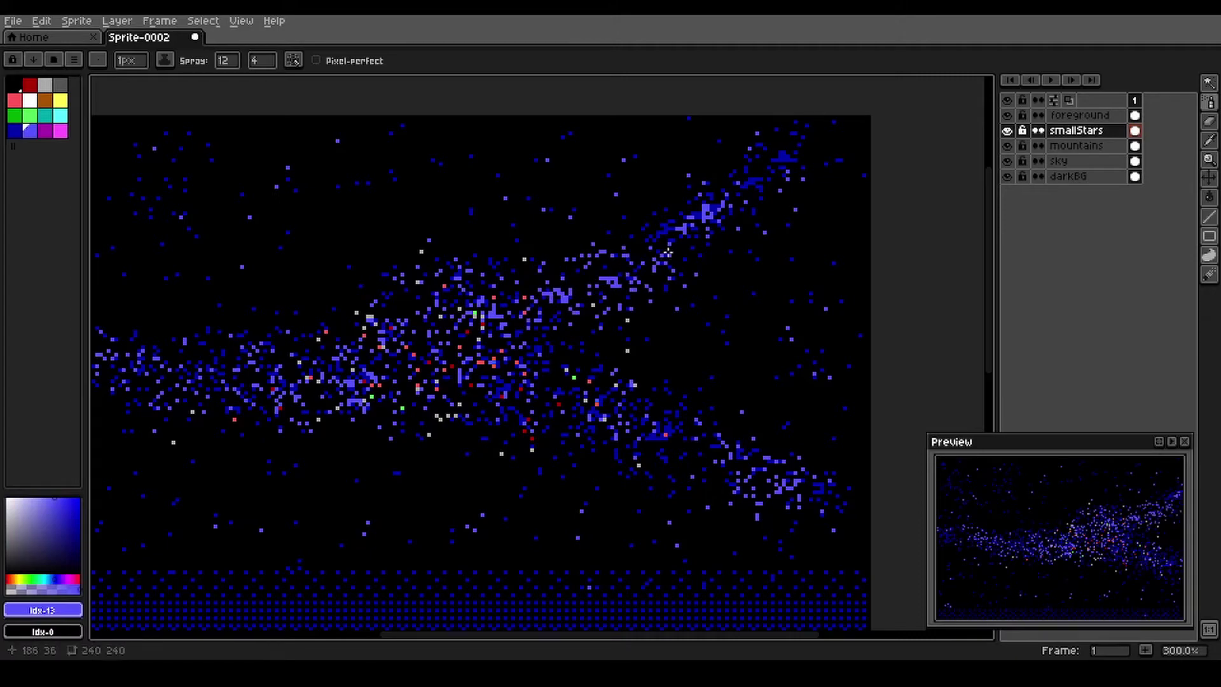
pyautogui.moveTo(725, 208)
pyautogui.mouseDown()
pyautogui.moveTo(772, 162)
pyautogui.moveTo(734, 198)
pyautogui.mouseUp()
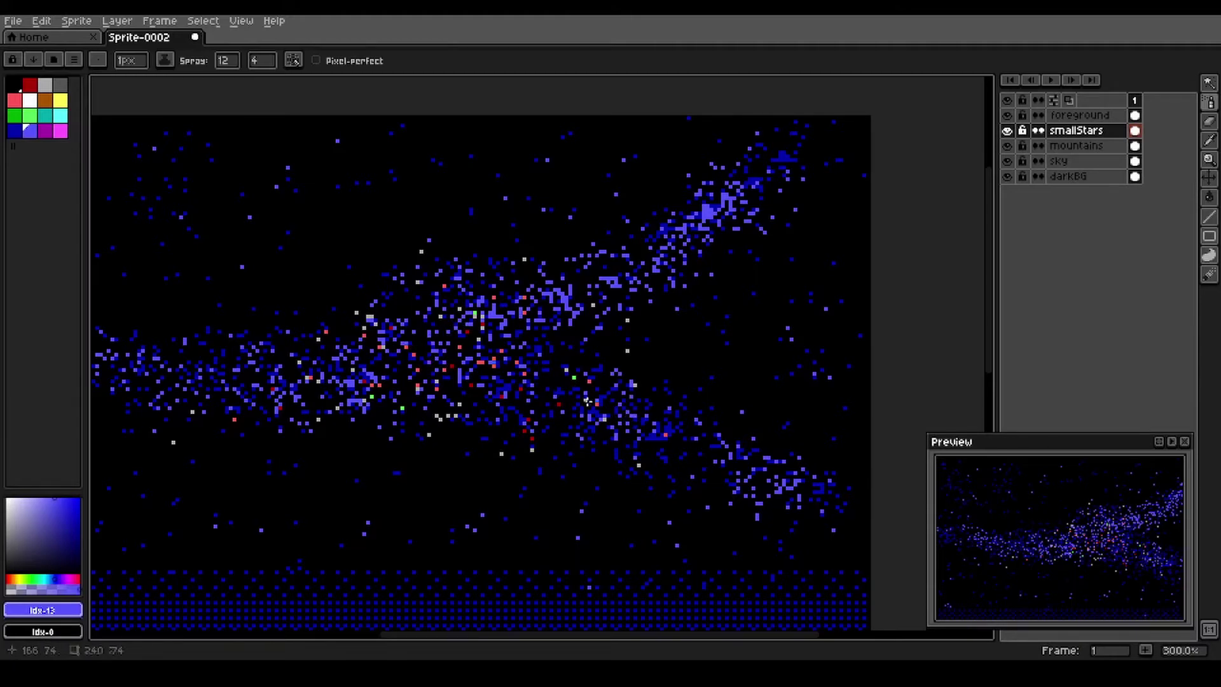
pyautogui.moveTo(601, 405); pyautogui.dragTo(687, 447)
pyautogui.hotkey('ctrl', 'z')
pyautogui.hotkey('ctrl', 'z')
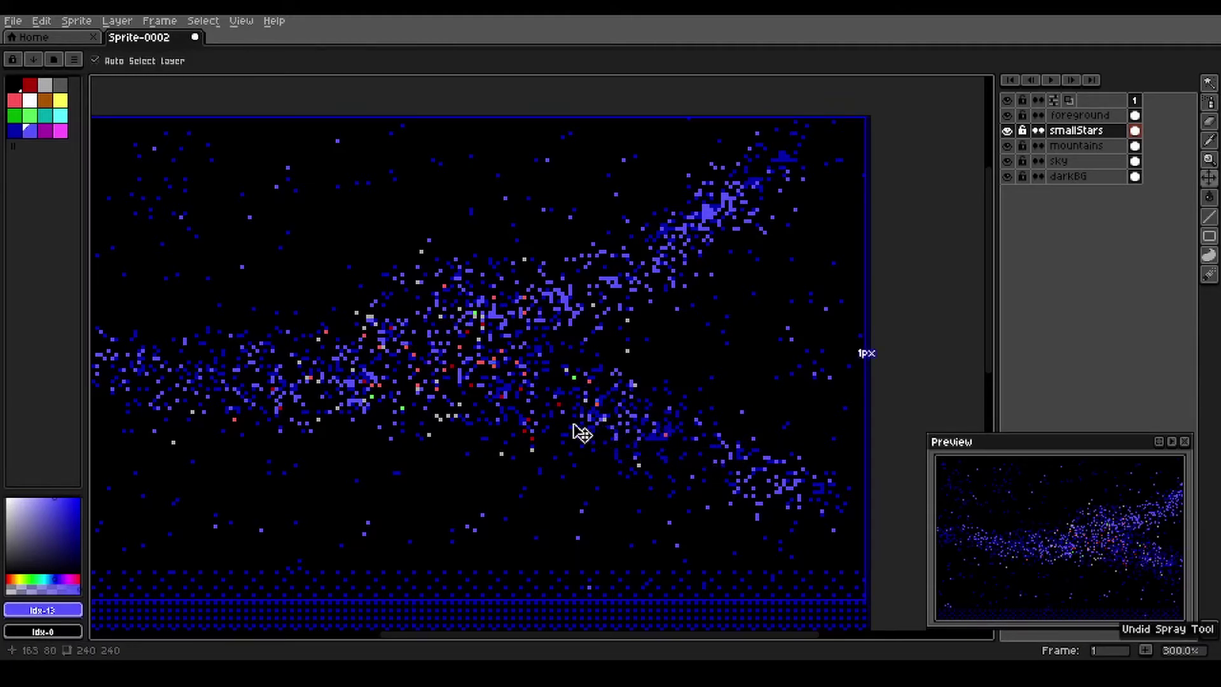
pyautogui.click(731, 468)
pyautogui.hotkey('ctrl', 'z')
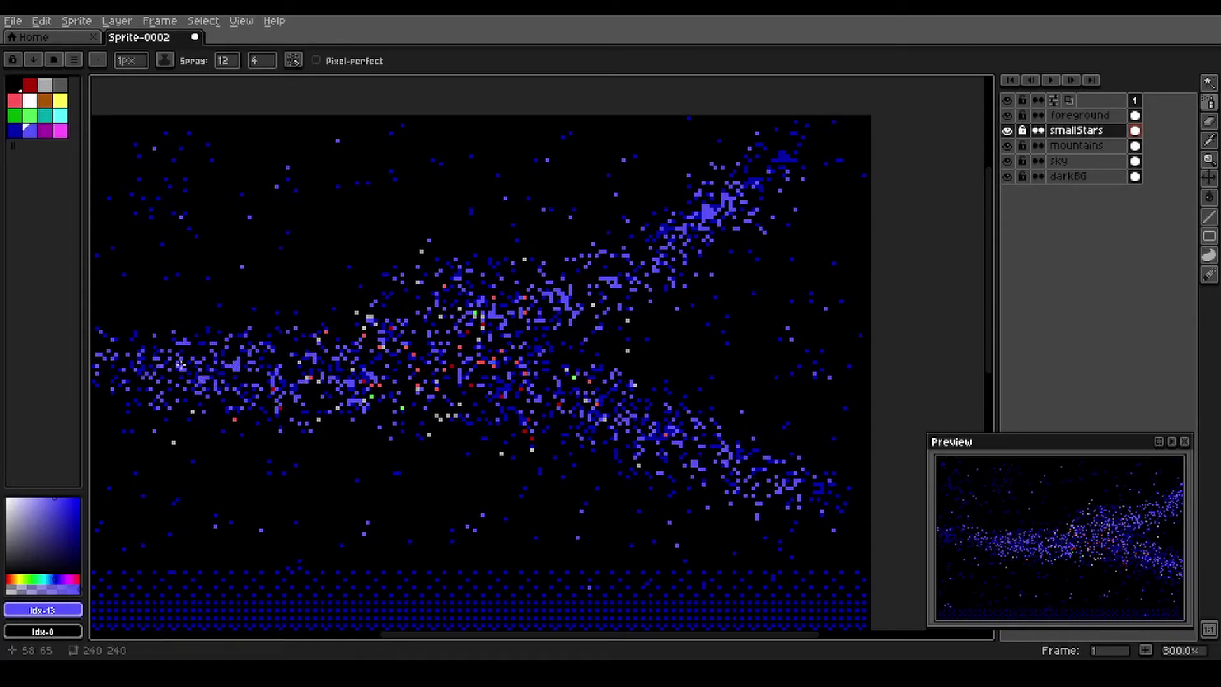
pyautogui.scroll(-2, 358, 369)
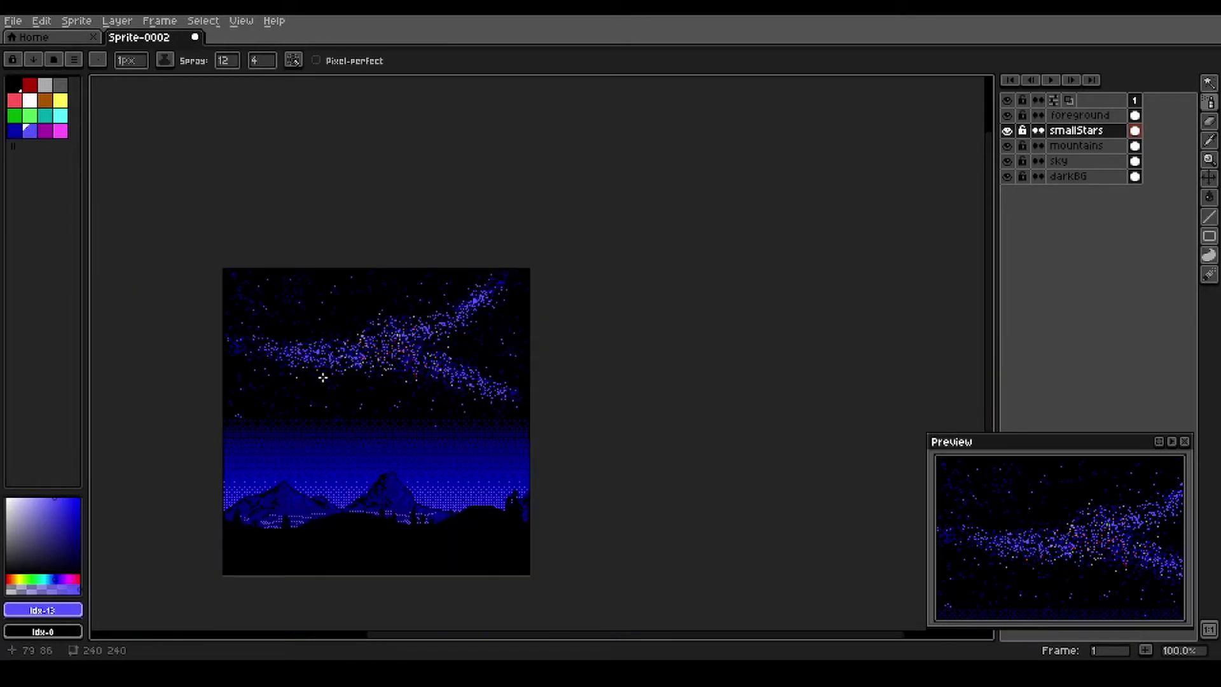
pyautogui.scroll(1, 321, 377)
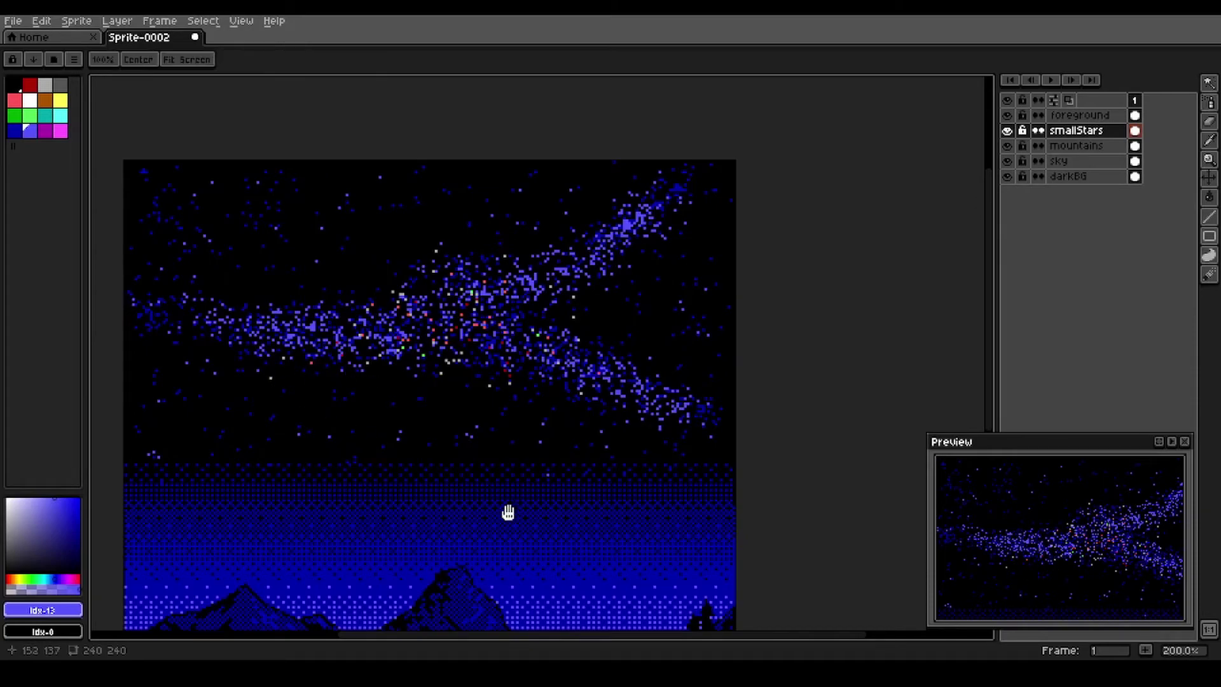
pyautogui.moveTo(504, 512)
pyautogui.mouseDown()
pyautogui.moveTo(575, 395)
pyautogui.moveTo(574, 471)
pyautogui.mouseUp()
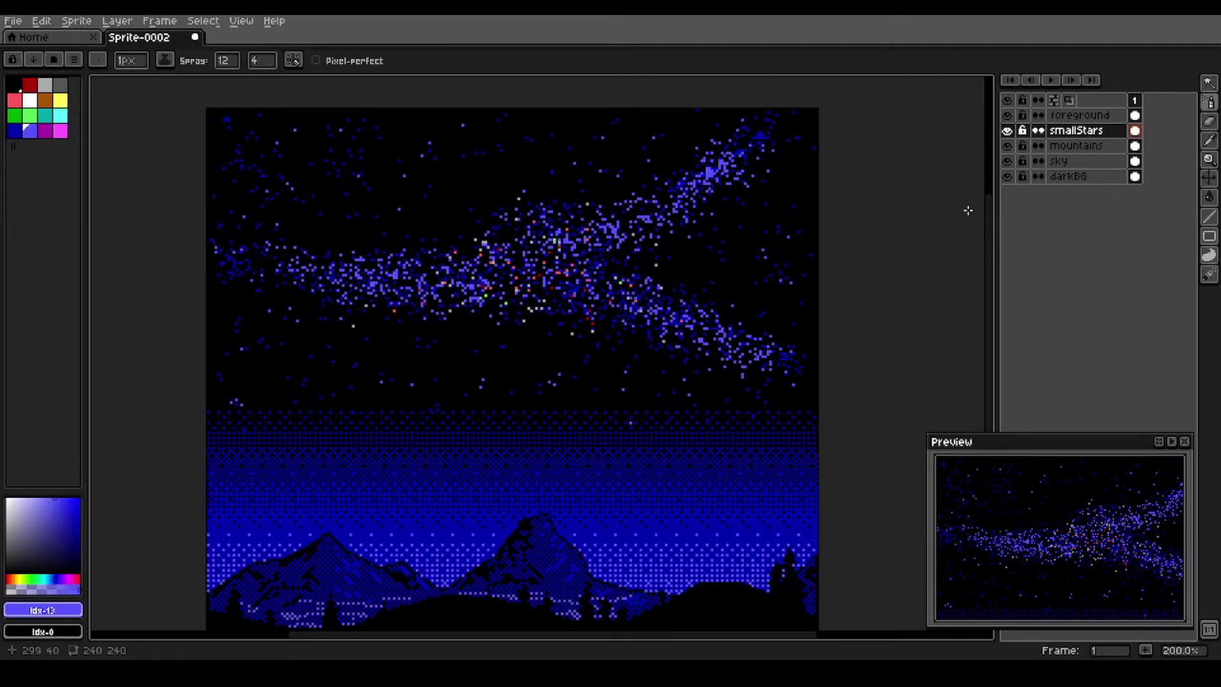
# Step: Create a new layer above smallStars and name it 'largeStars'
pyautogui.doubleClick(1088, 131)
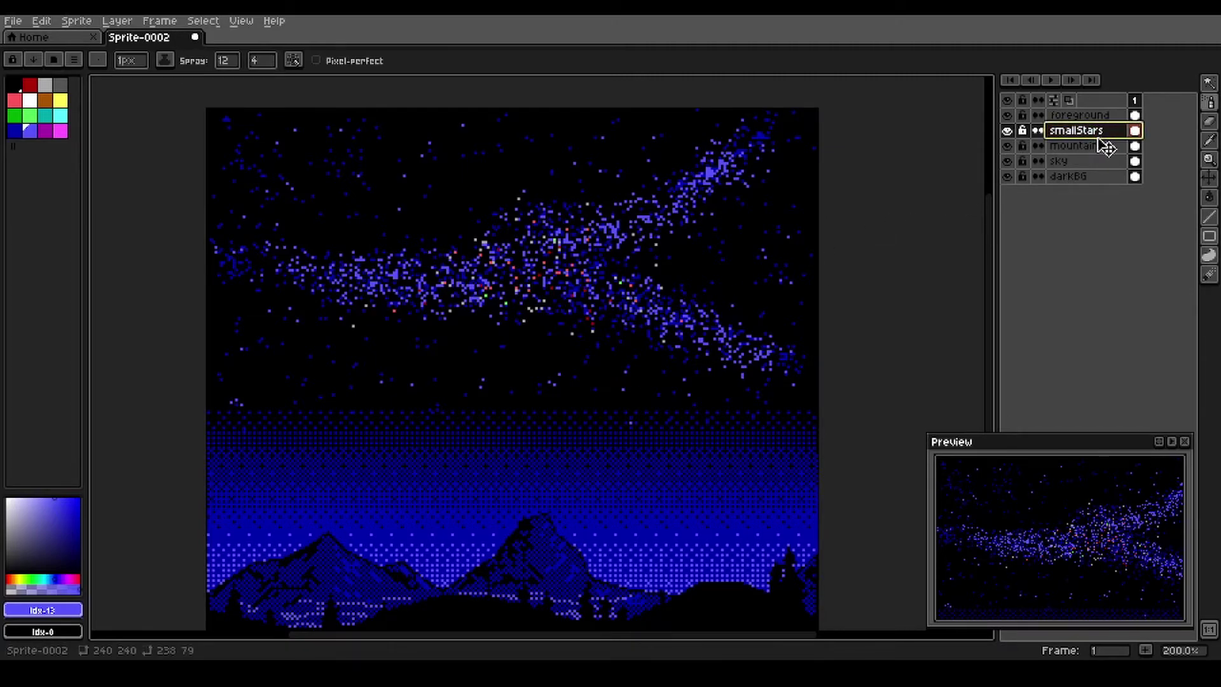
pyautogui.hotkey('shift', 'n')
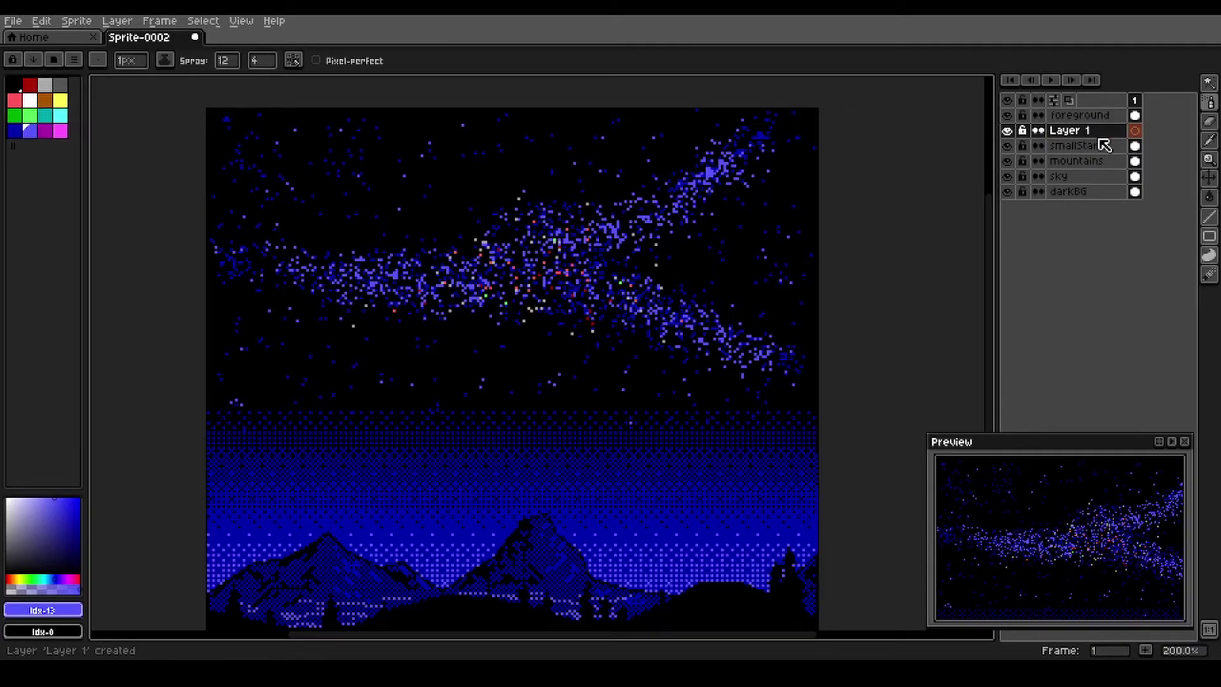
pyautogui.hotkey('shift', 'p')
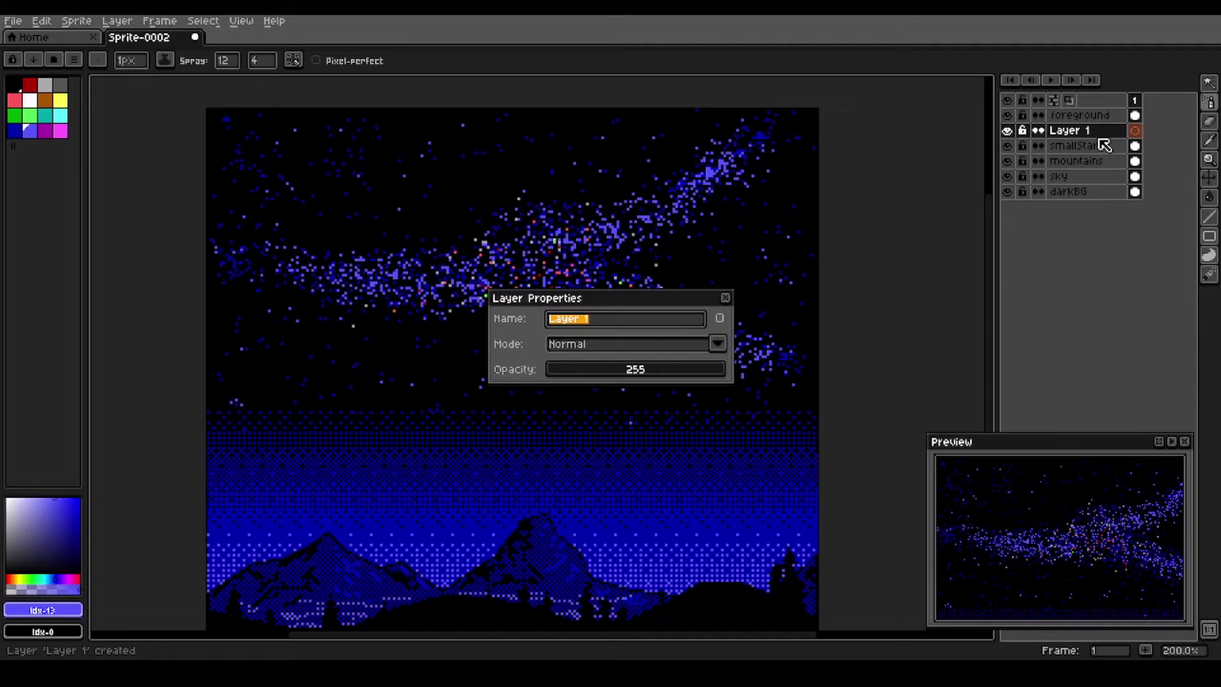
pyautogui.press('BackSpace')
pyautogui.write('largeStars')
pyautogui.press('Return')
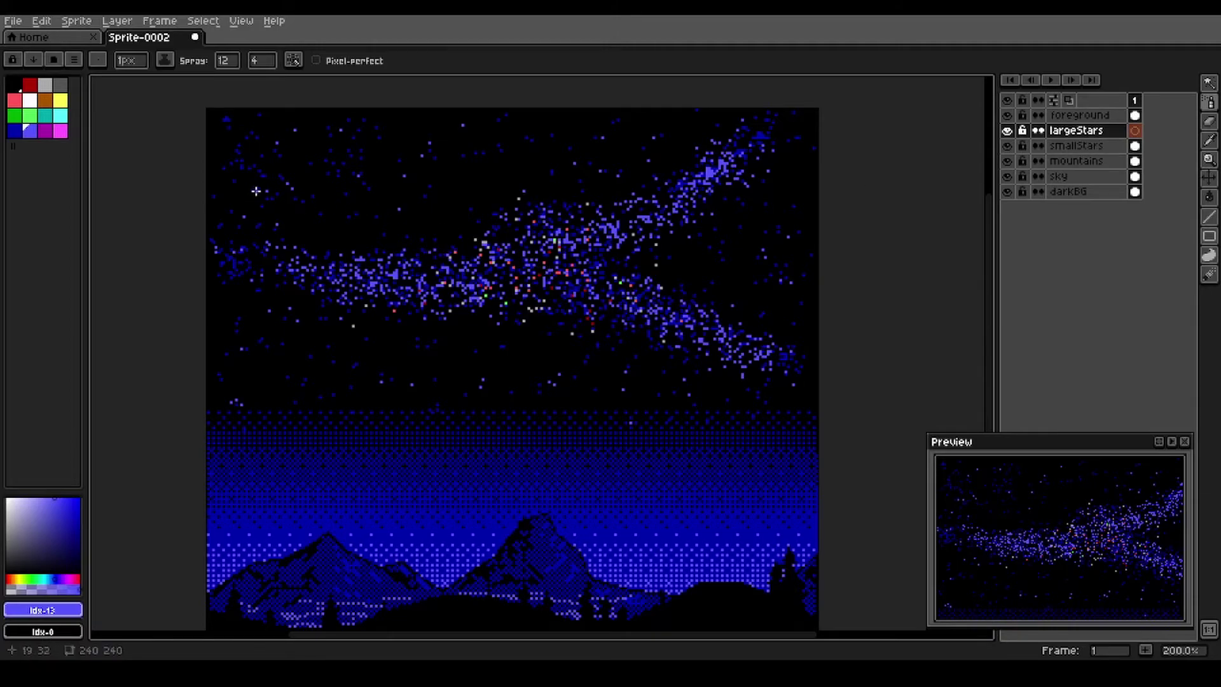
# Step: Paint a single cyan star pixel in the sky with the pencil
pyautogui.scroll(2, 378, 201)
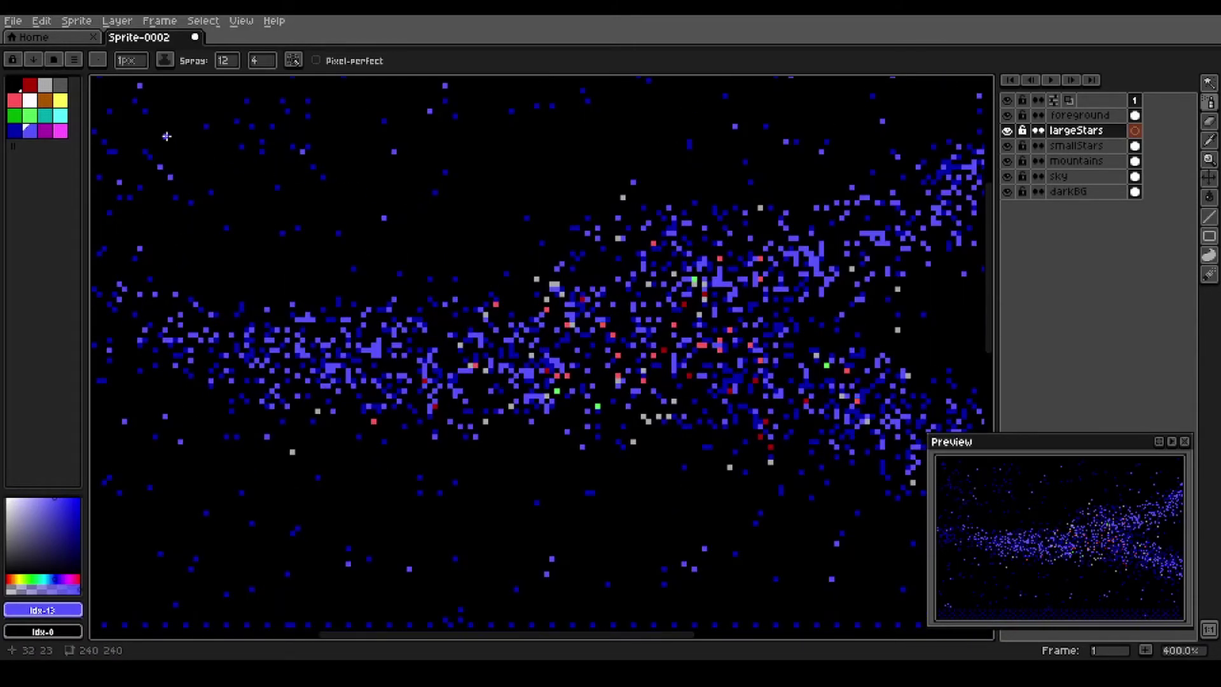
pyautogui.click(61, 118)
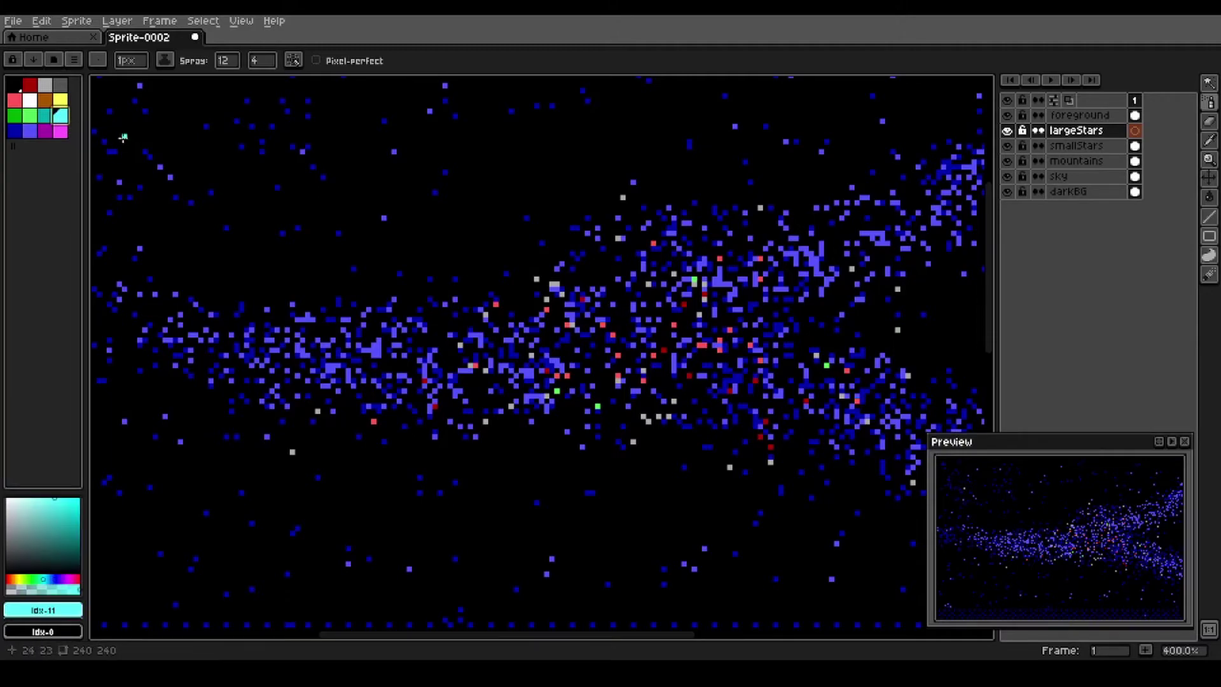
pyautogui.press('b')
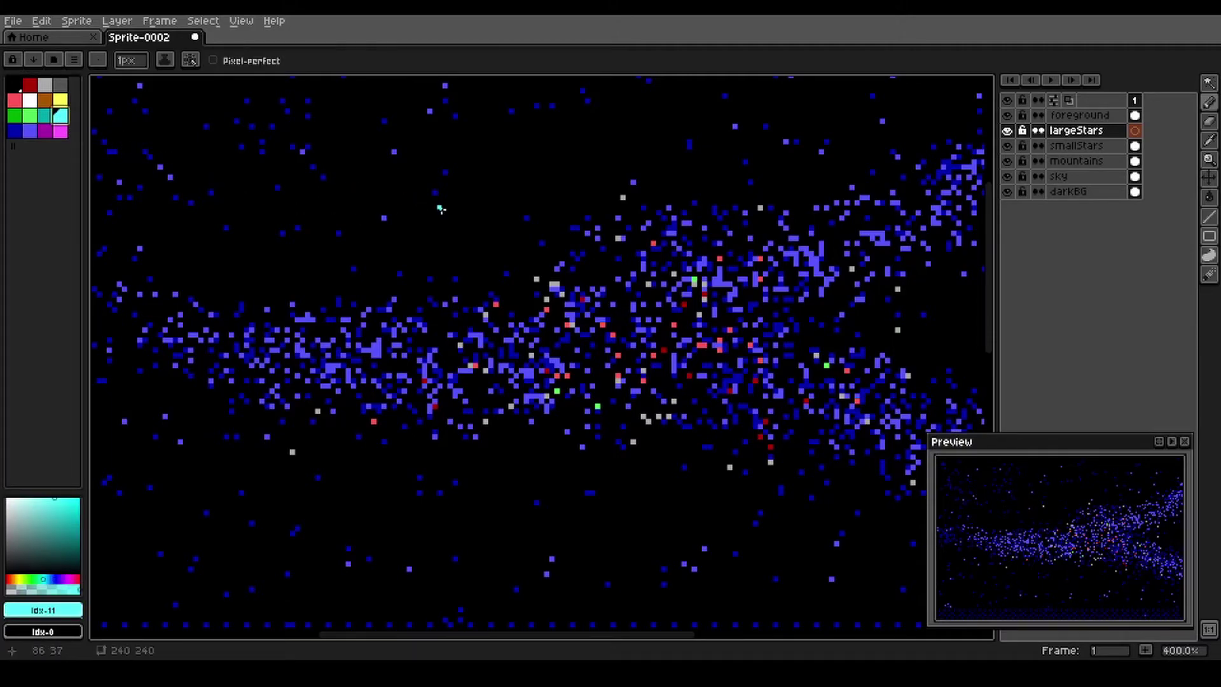
pyautogui.click(449, 218)
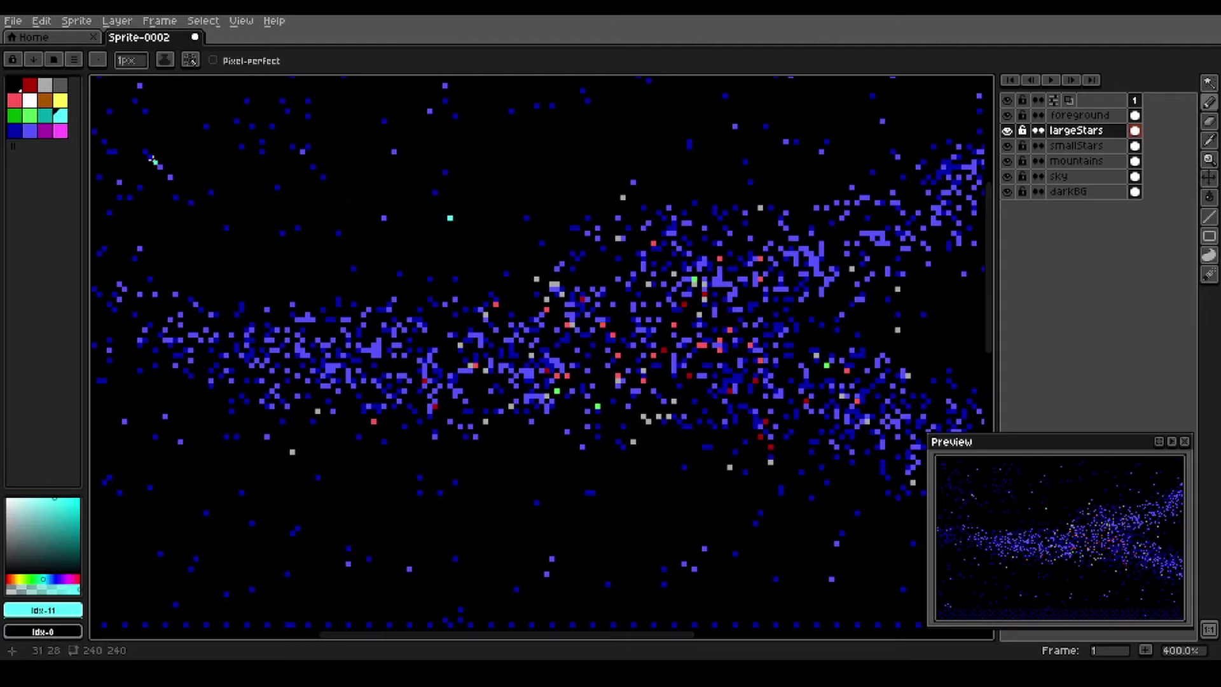
# Step: Turn the cyan star into a custom brush that paints in the current dark blue
pyautogui.click(15, 132)
pyautogui.scroll(1, 453, 207)
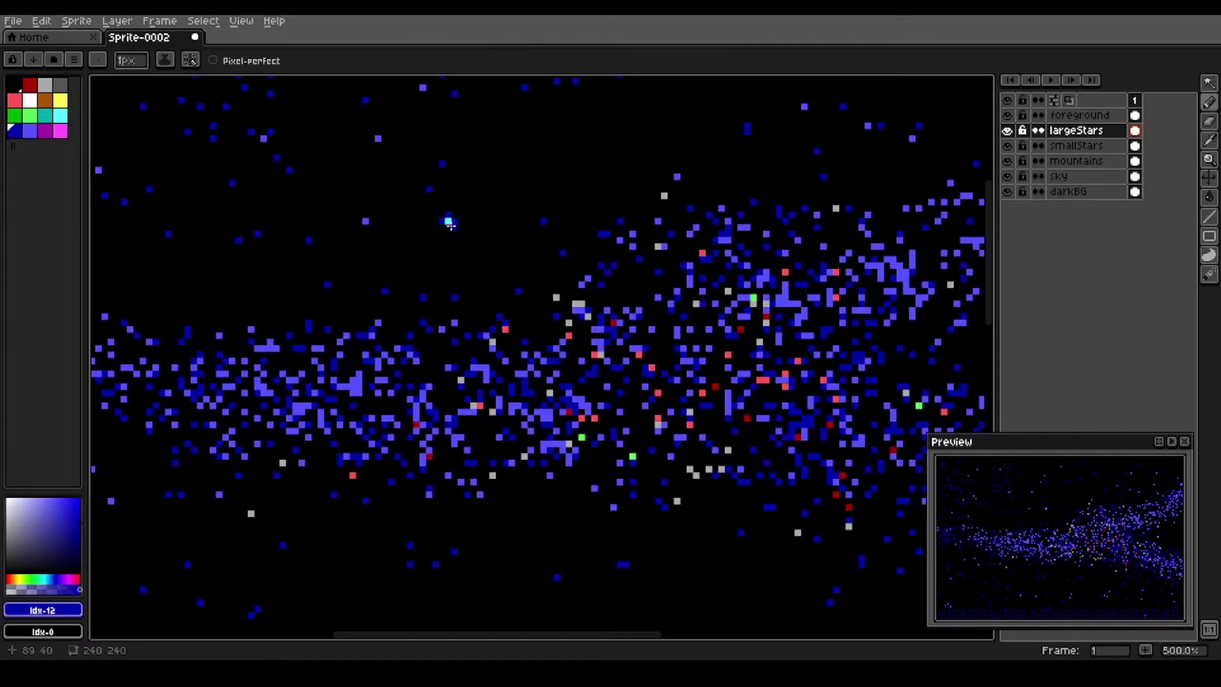
pyautogui.scroll(1, 415, 255)
pyautogui.press('m')
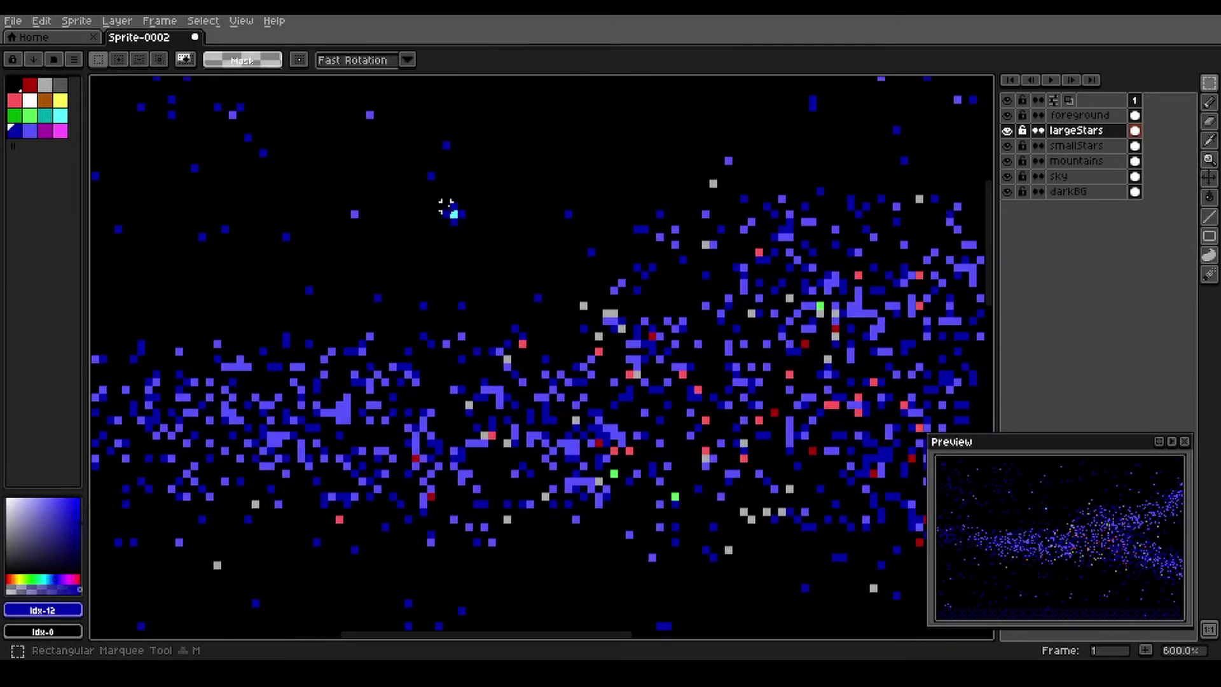
pyautogui.moveTo(445, 204); pyautogui.dragTo(467, 228)
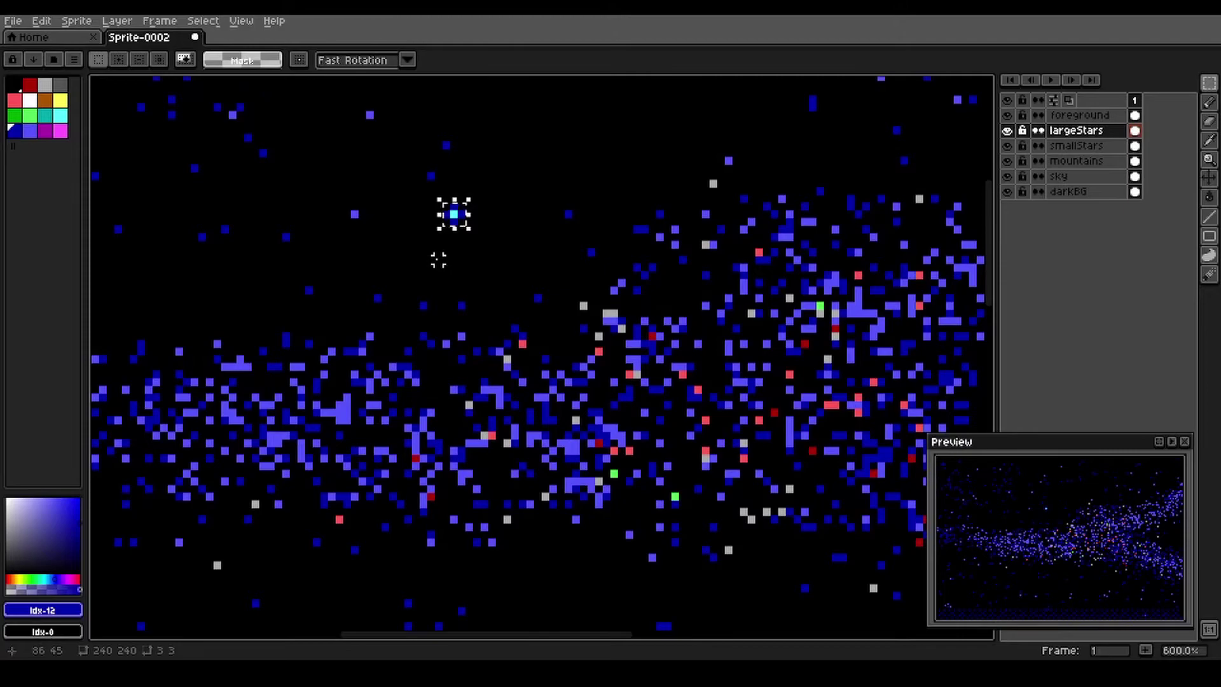
pyautogui.hotkey('ctrl', 'd')
pyautogui.press('b')
pyautogui.scroll(-2, 431, 250)
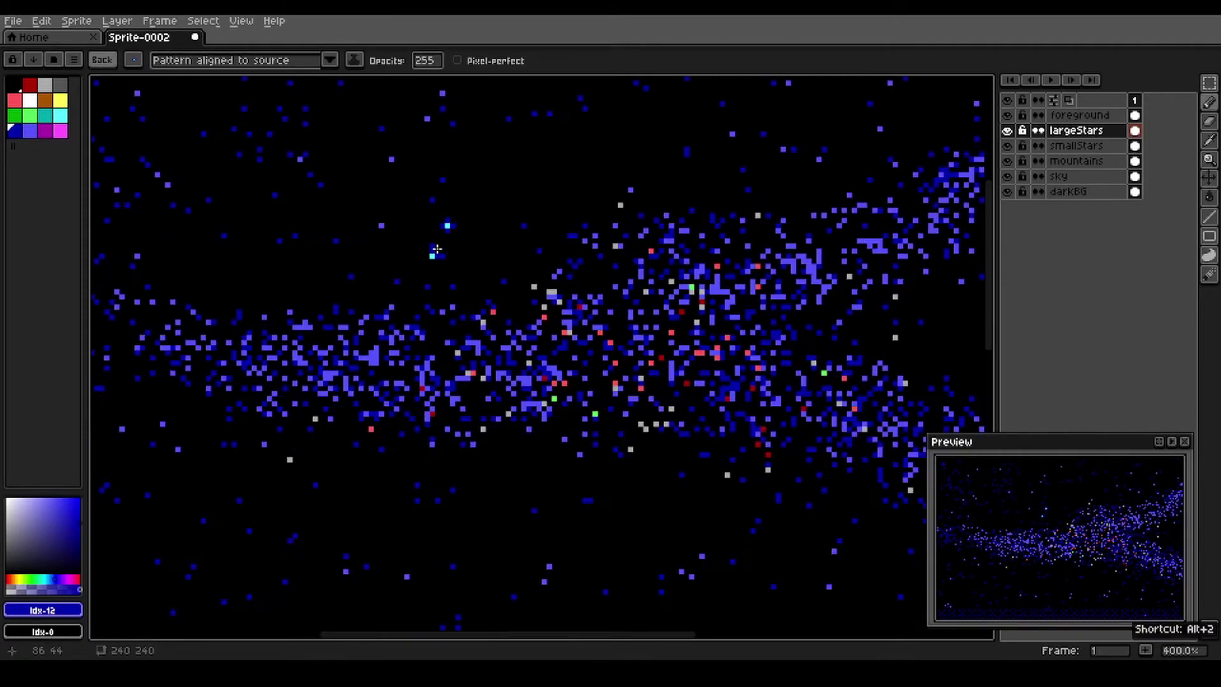
pyautogui.click(330, 60)
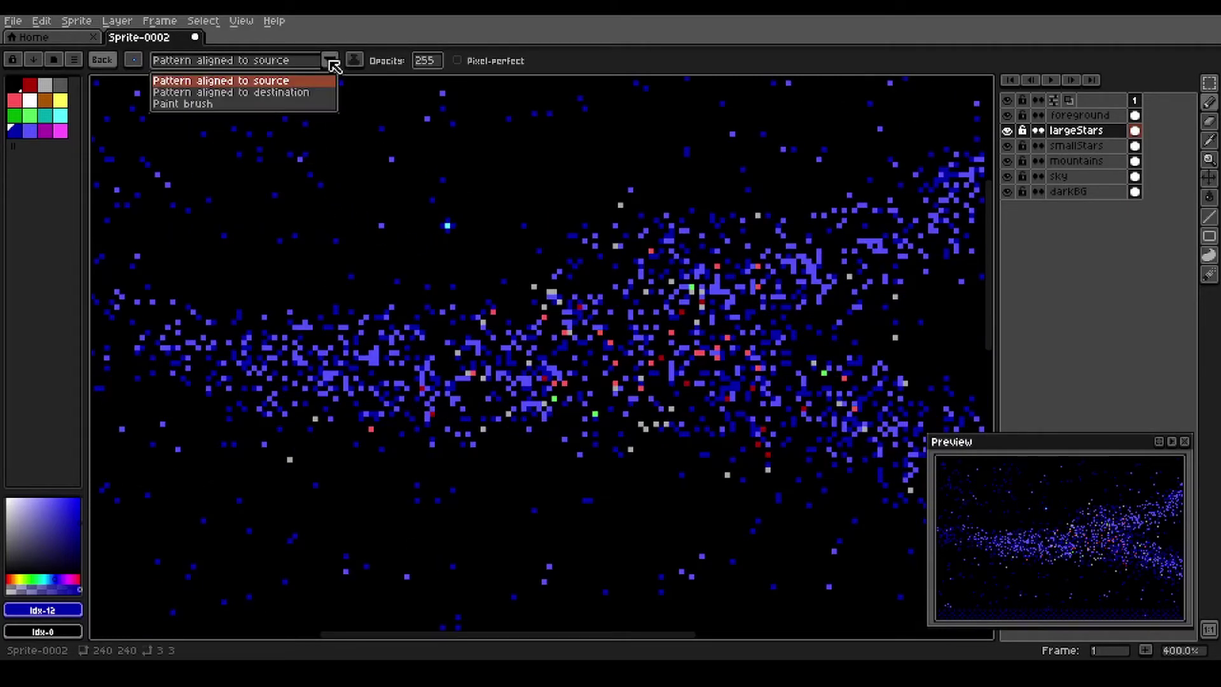
pyautogui.click(196, 104)
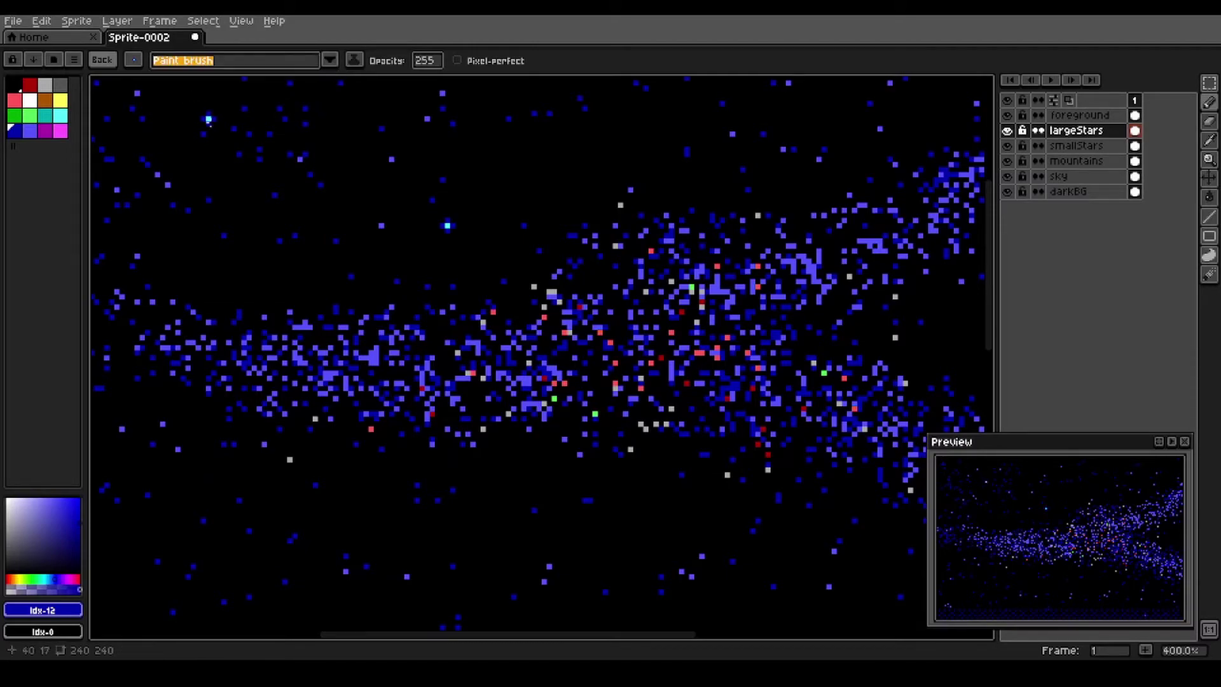
# Step: Stamp large blue stars across the upper sky, below the Milky Way and lower sky
pyautogui.click(198, 240)
pyautogui.click(530, 145)
pyautogui.scroll(-2, 521, 218)
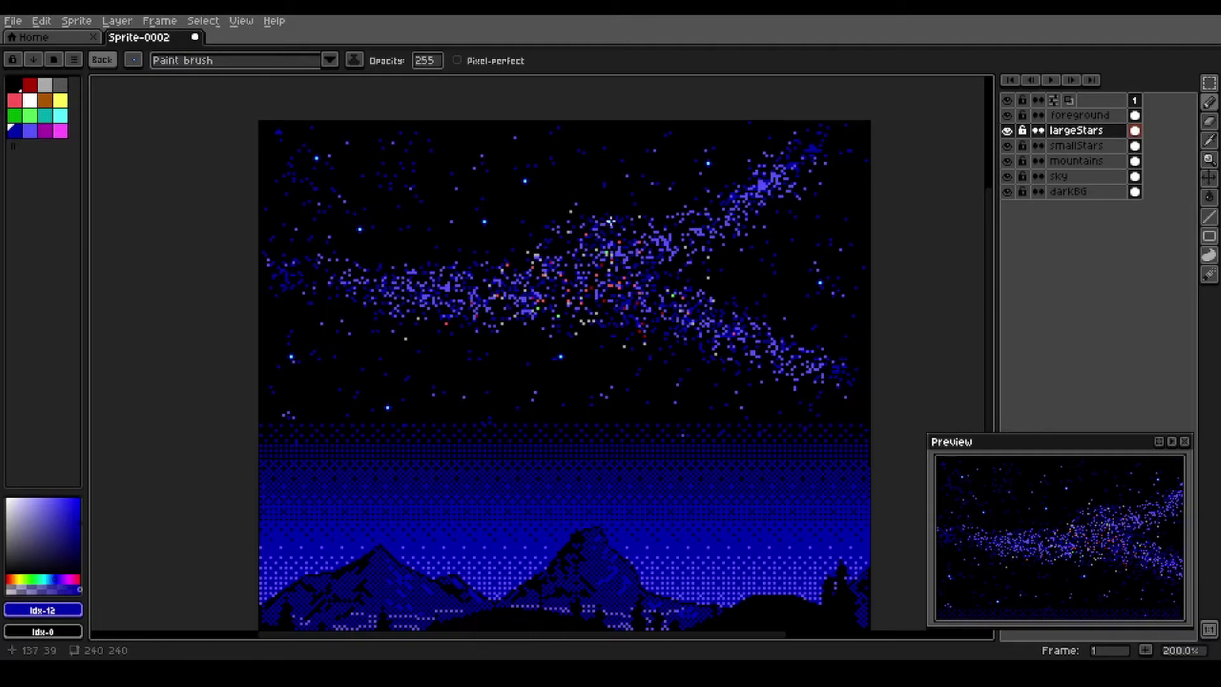
pyautogui.scroll(2, 610, 222)
pyautogui.scroll(-1, 567, 286)
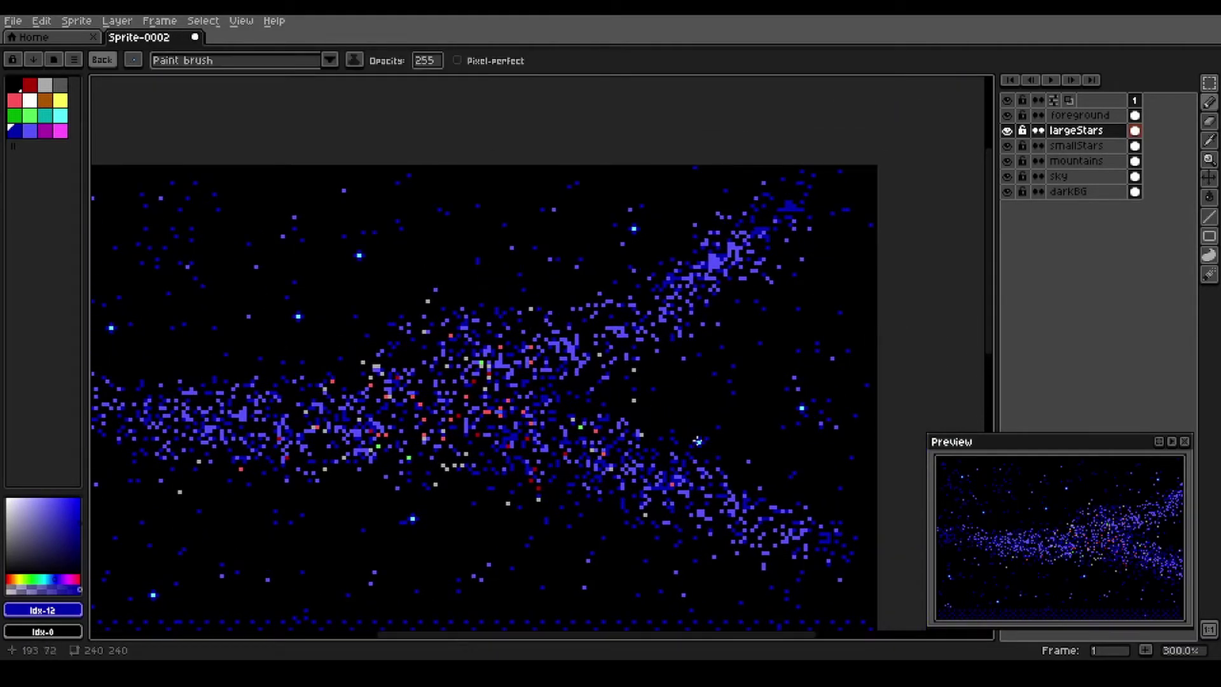
pyautogui.click(614, 400)
pyautogui.click(640, 388)
pyautogui.click(672, 362)
pyautogui.click(599, 519)
pyautogui.click(622, 534)
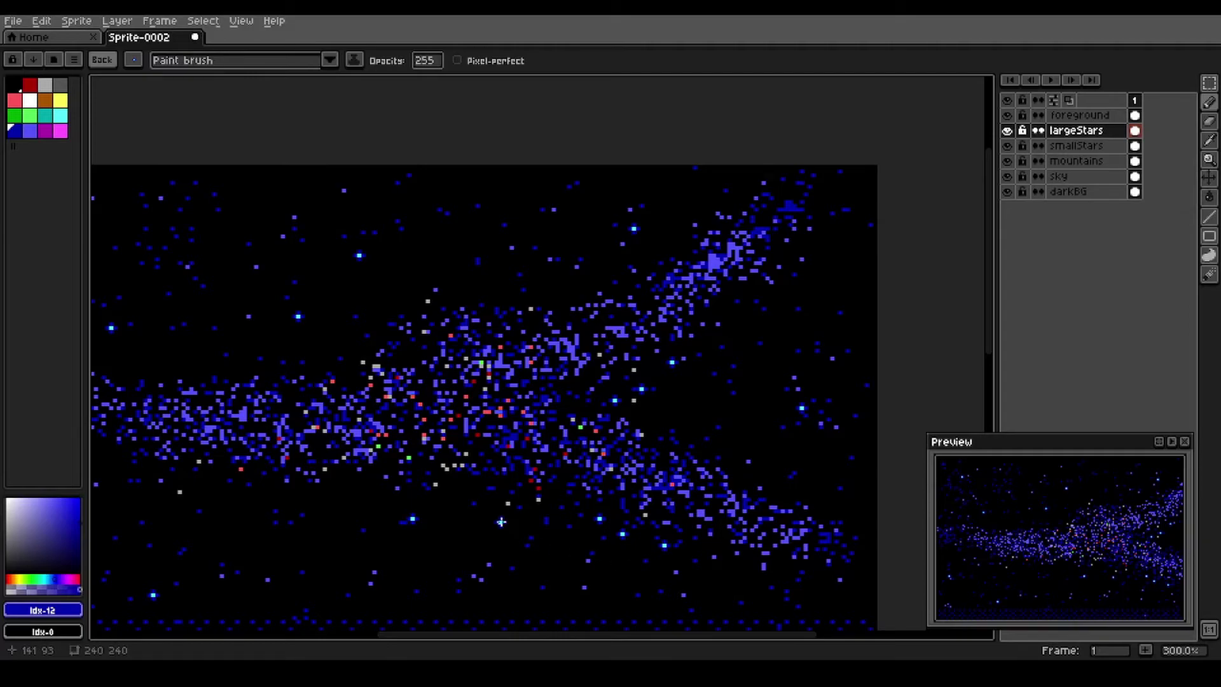
pyautogui.scroll(-2, 493, 514)
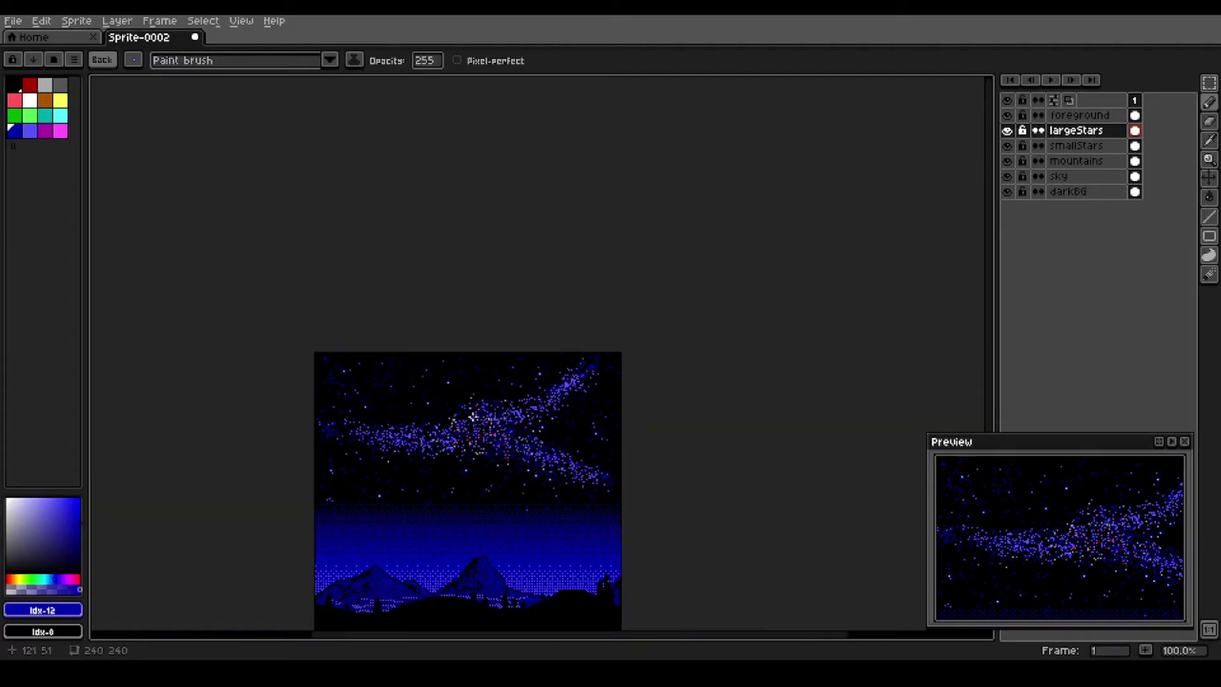
pyautogui.scroll(2, 380, 431)
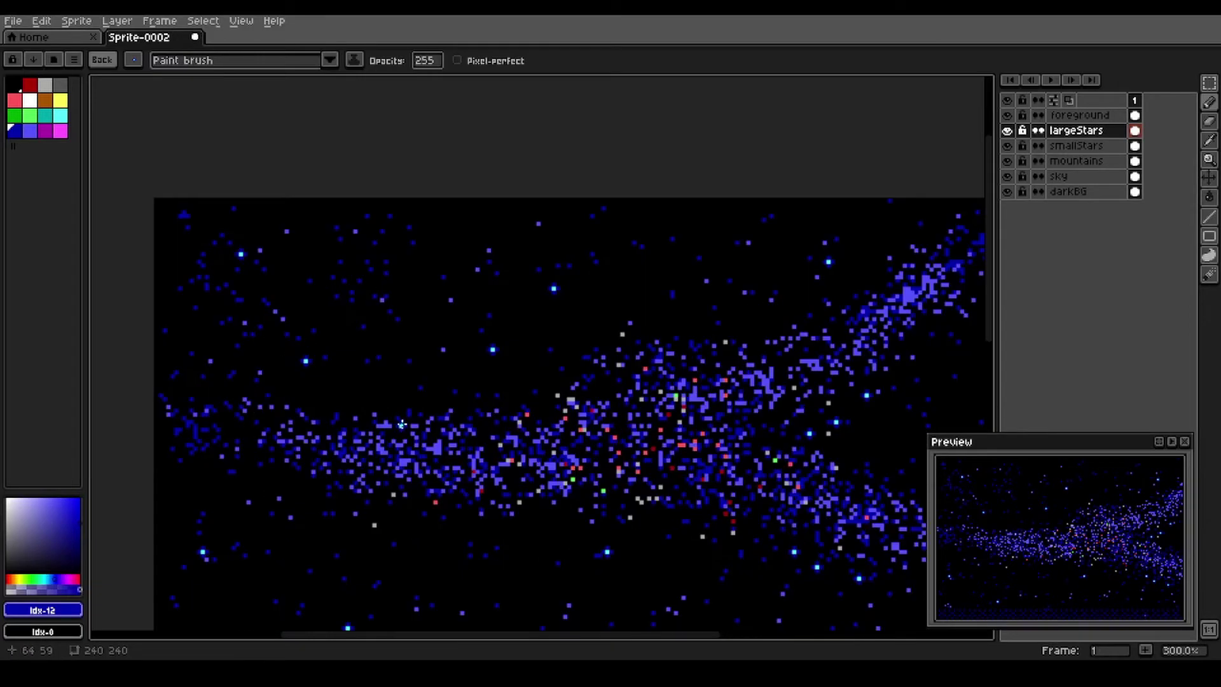
# Step: Pencil a small 3×3 cyan-and-teal cross star and turn its selection into a custom brush with Ctrl+B
pyautogui.scroll(1, 284, 349)
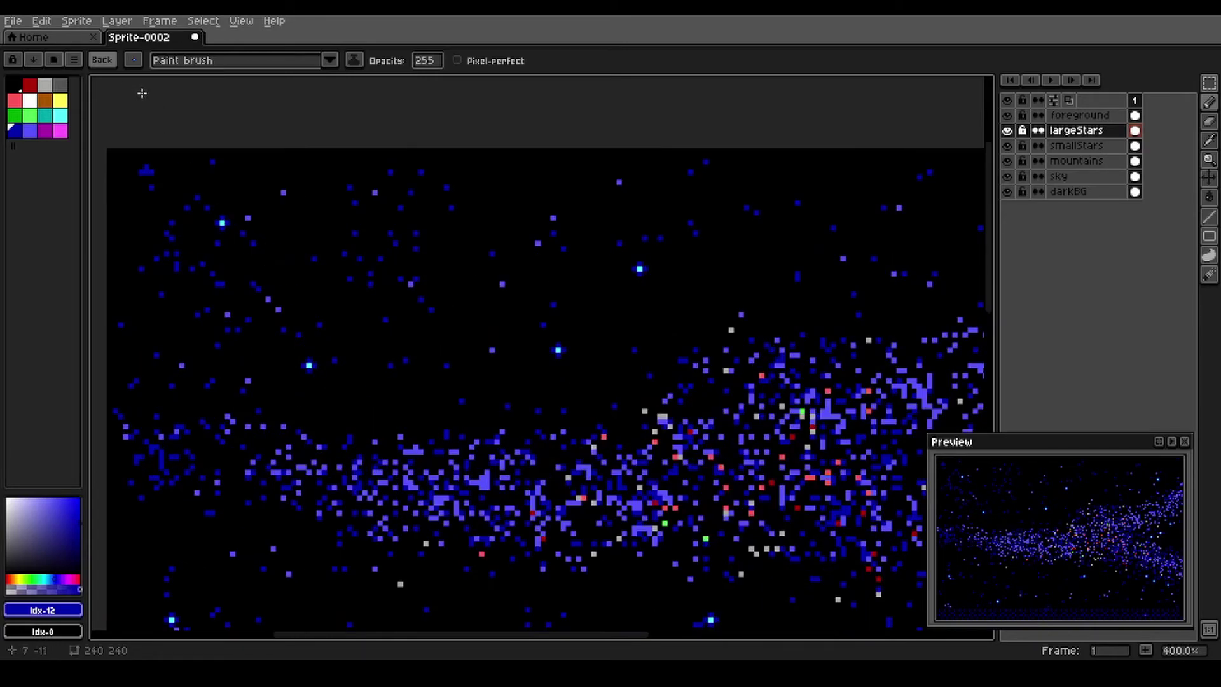
pyautogui.click(105, 61)
pyautogui.scroll(1, 371, 336)
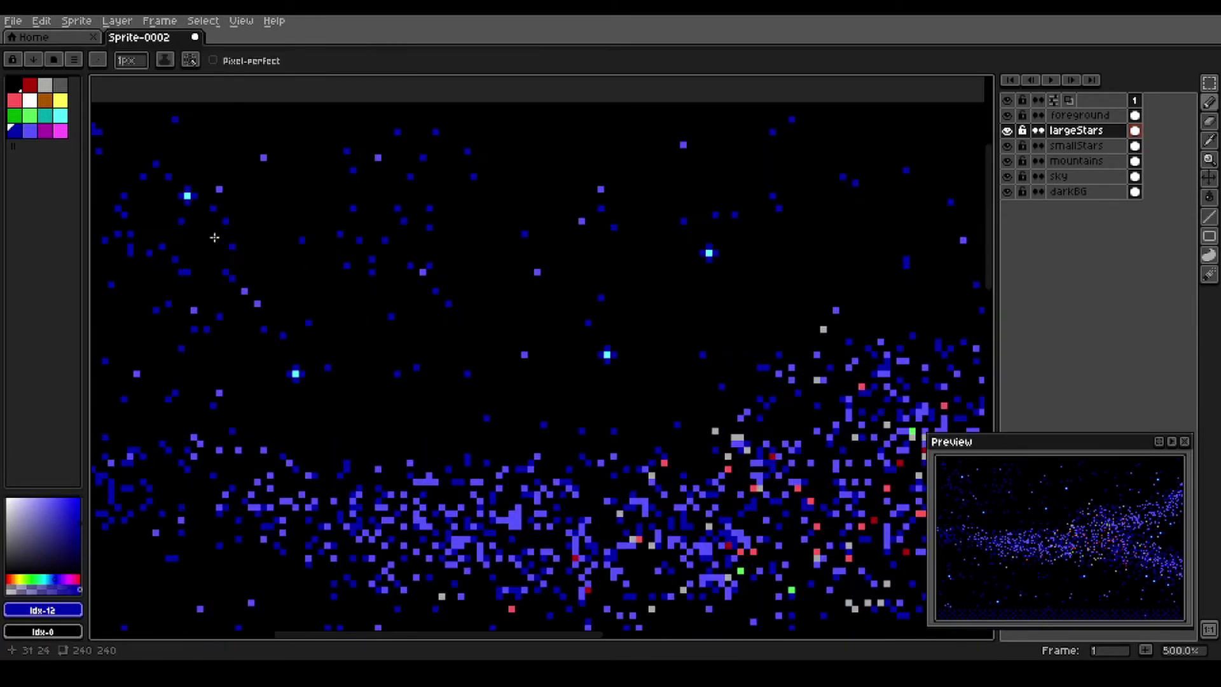
pyautogui.click(62, 117)
pyautogui.click(403, 343)
pyautogui.click(45, 116)
pyautogui.scroll(1, 379, 342)
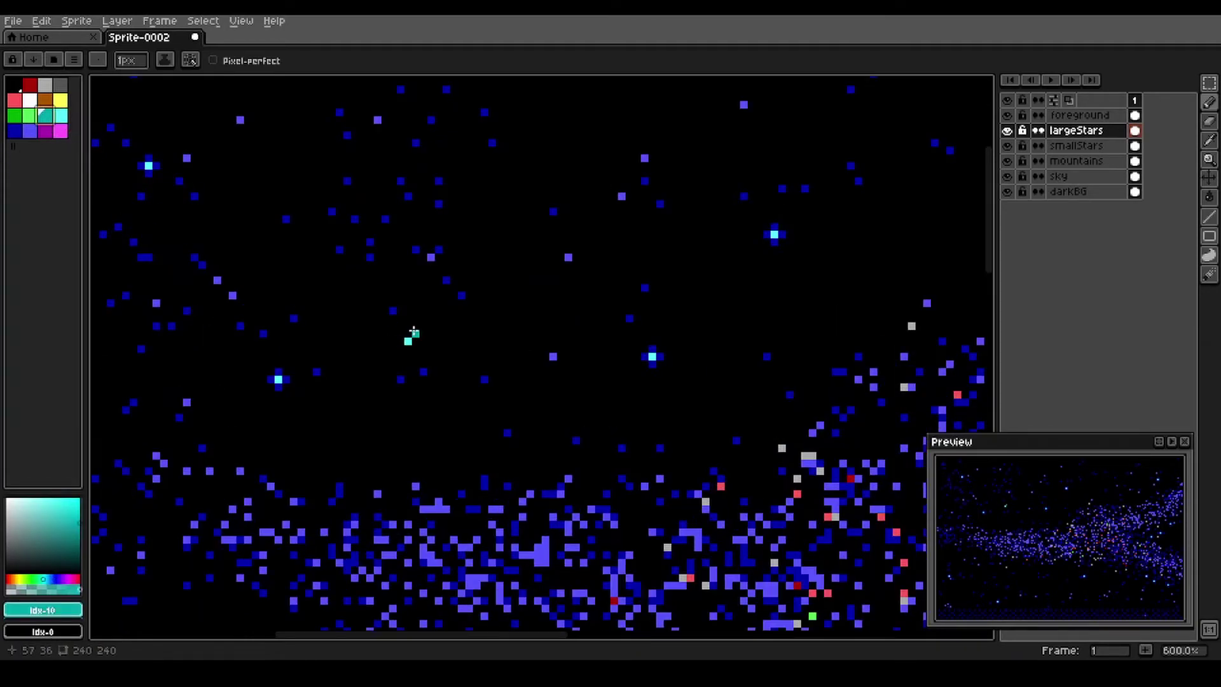
pyautogui.click(403, 336)
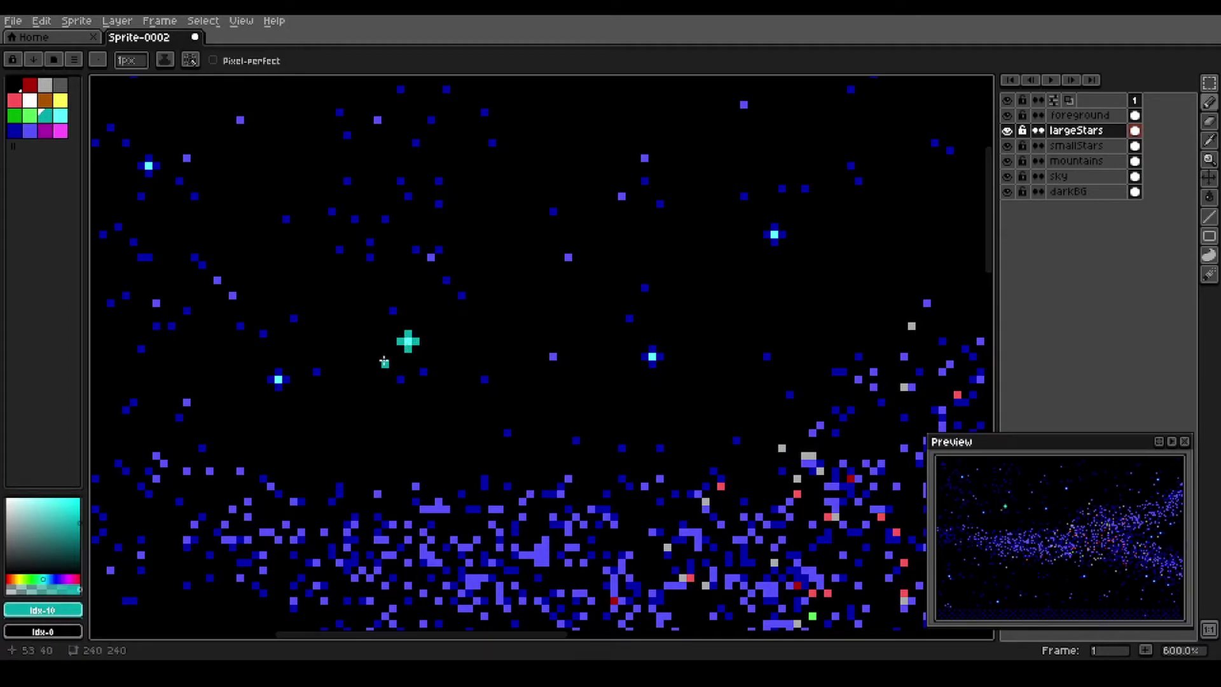
pyautogui.press('m')
pyautogui.moveTo(400, 335); pyautogui.dragTo(419, 349)
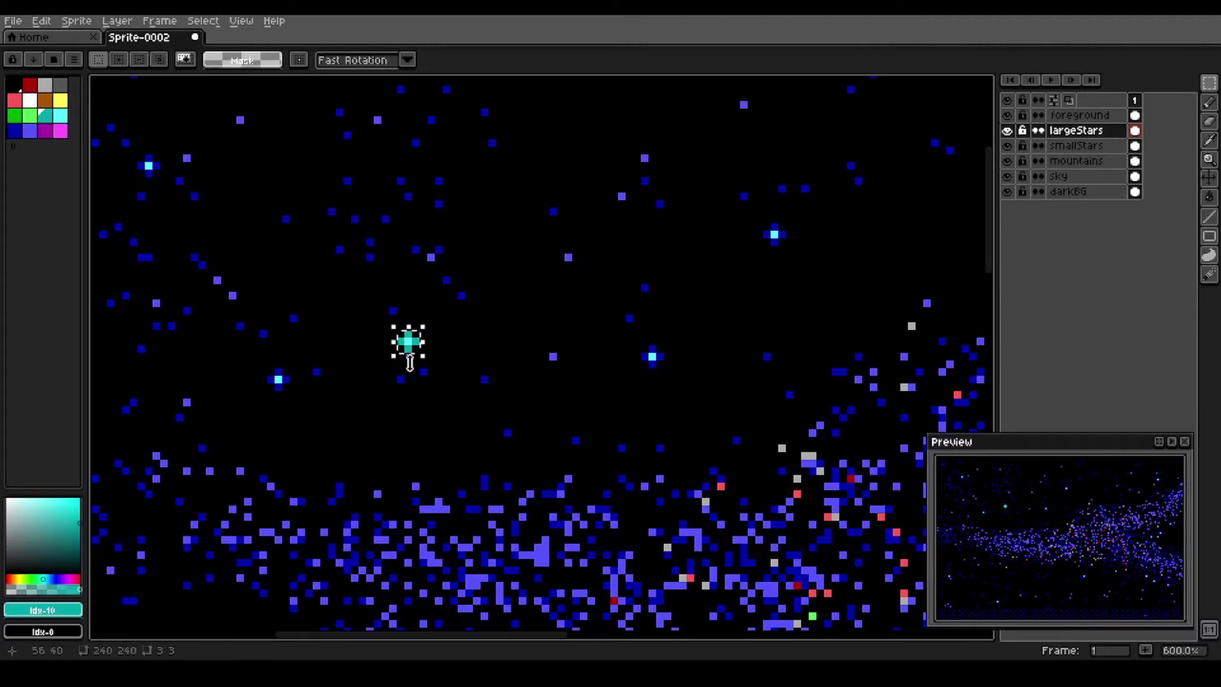
pyautogui.hotkey('ctrl', 'b')
# Step: Stamp teal cross stars across the upper-right sky and the lower sky below the Milky Way
pyautogui.scroll(-3, 521, 402)
pyautogui.click(729, 329)
pyautogui.scroll(-1, 694, 390)
pyautogui.moveTo(869, 426); pyautogui.dragTo(645, 394)
pyautogui.click(684, 389)
pyautogui.click(738, 336)
pyautogui.click(383, 508)
pyautogui.click(533, 488)
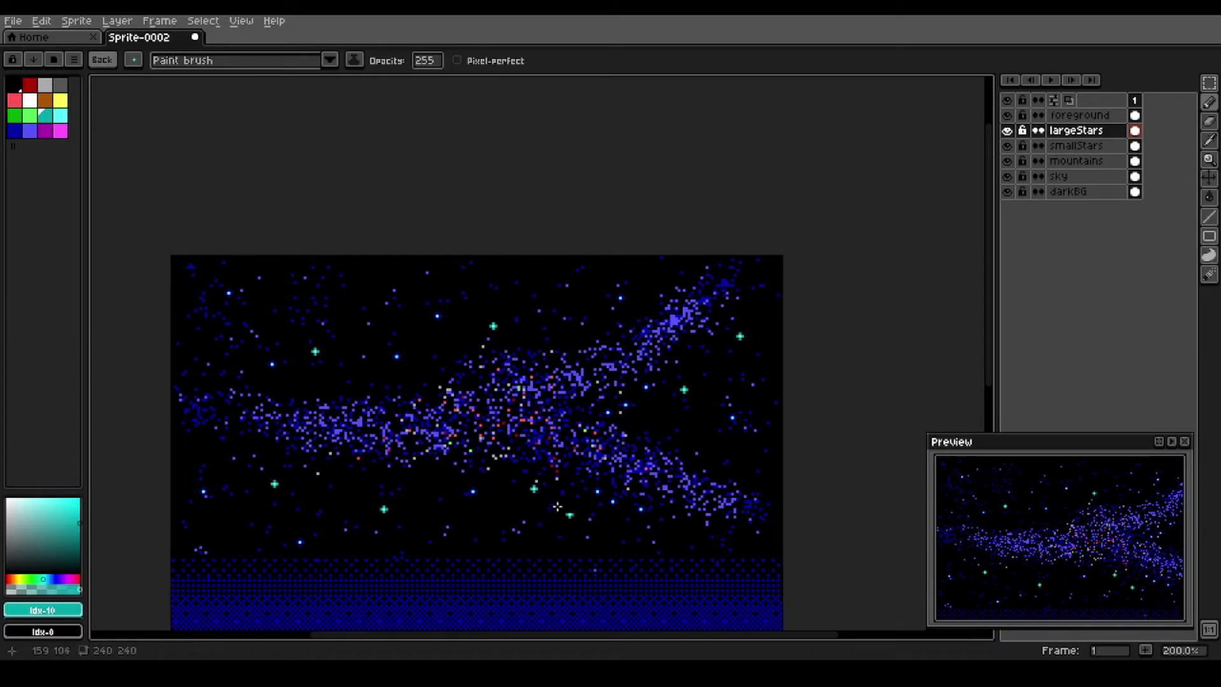
# Step: Stamp three more teal cross stars in the upper-left sky
pyautogui.click(229, 323)
pyautogui.click(190, 337)
pyautogui.click(250, 273)
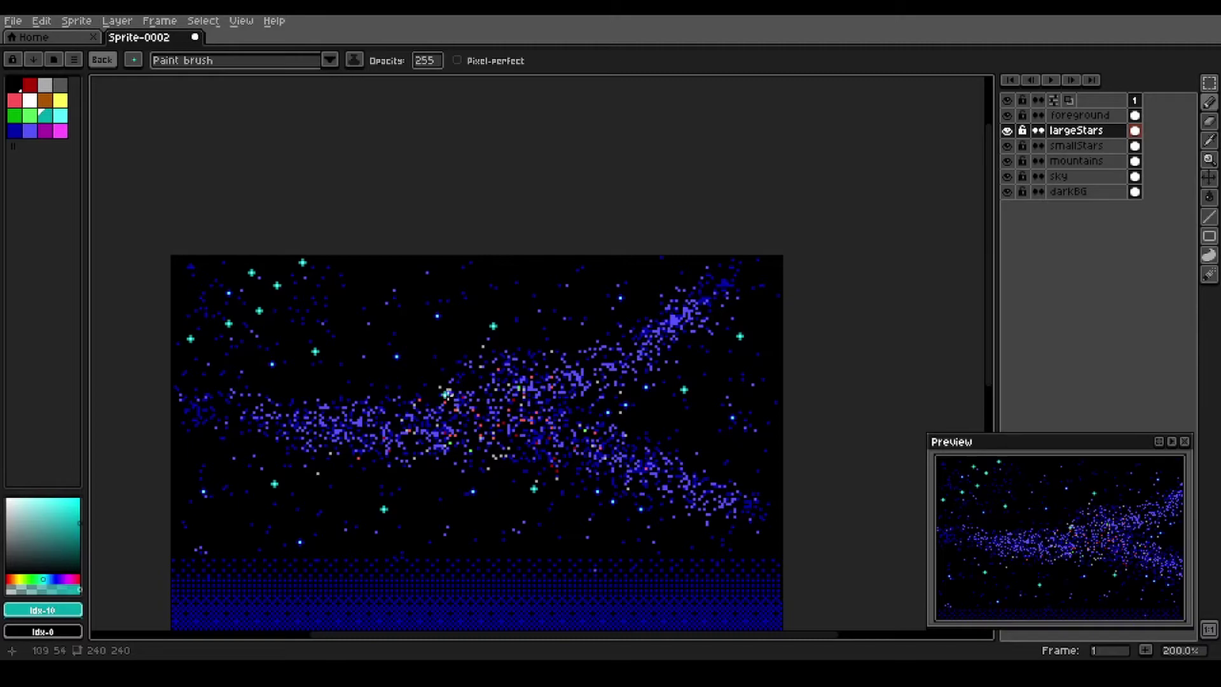
pyautogui.scroll(-1, 511, 416)
pyautogui.press('space')
pyautogui.moveTo(512, 505); pyautogui.dragTo(538, 436)
pyautogui.scroll(2, 464, 423)
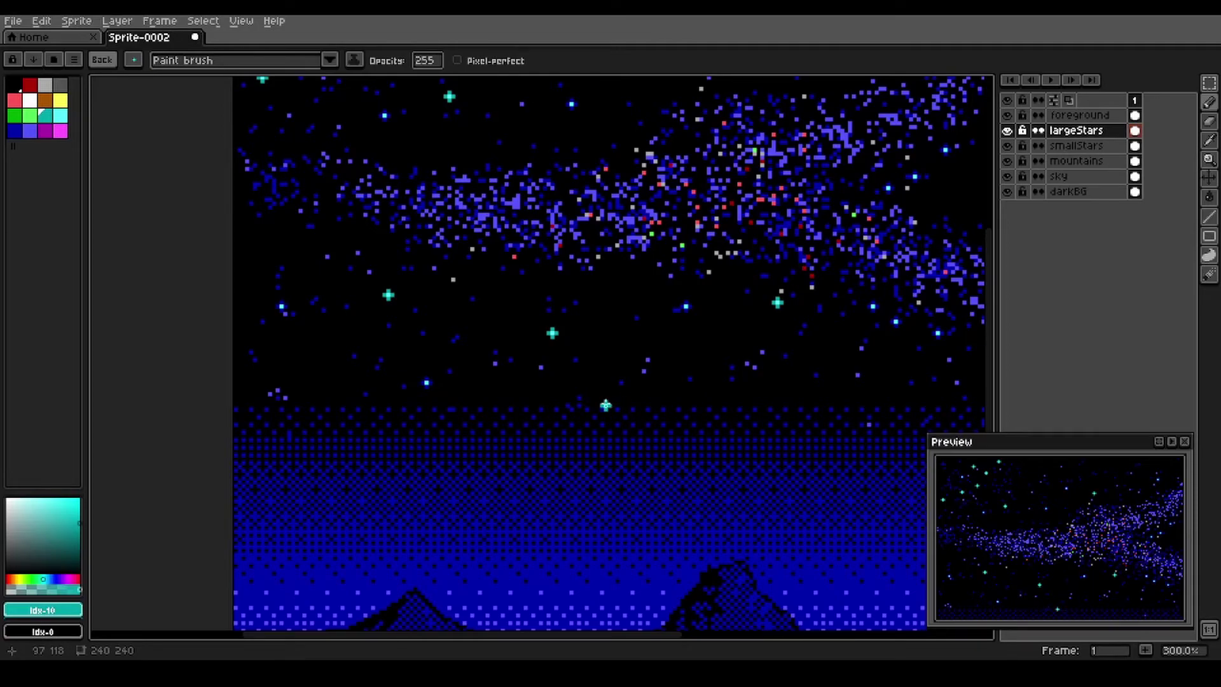
# Step: On the smallStars layer, spray a few blue star specks into the sky, then return to a one-pixel brush
pyautogui.click(1097, 149)
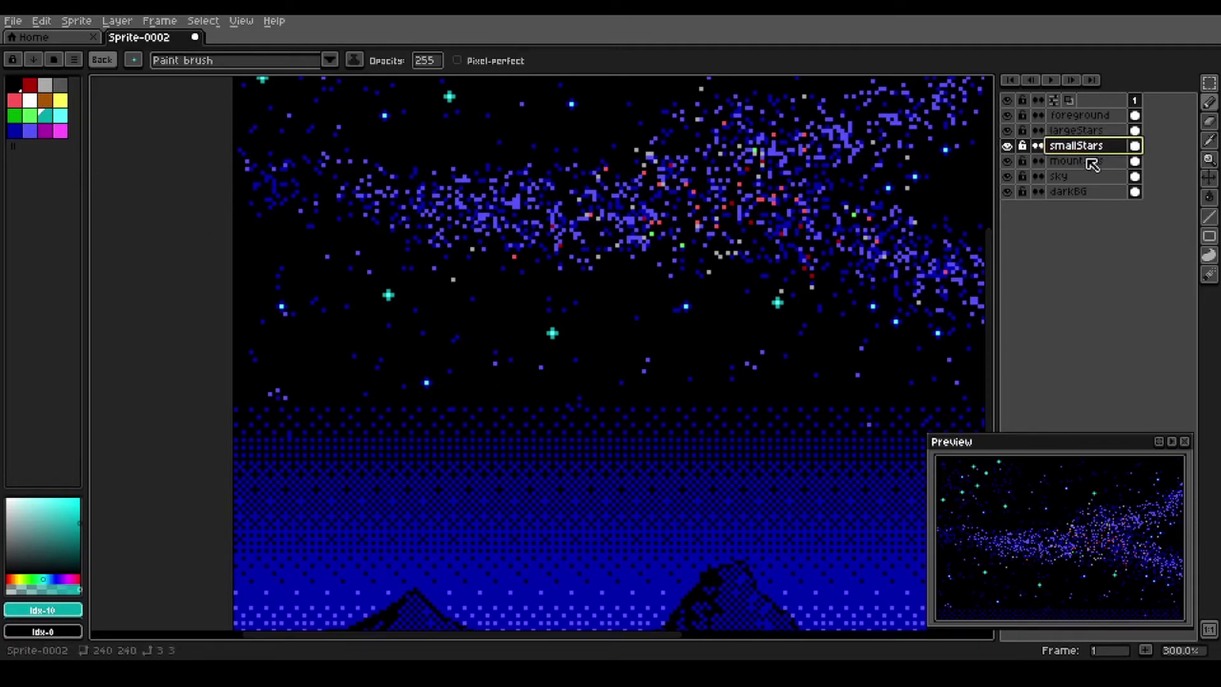
pyautogui.click(33, 134)
pyautogui.hotkey('shift', 'b')
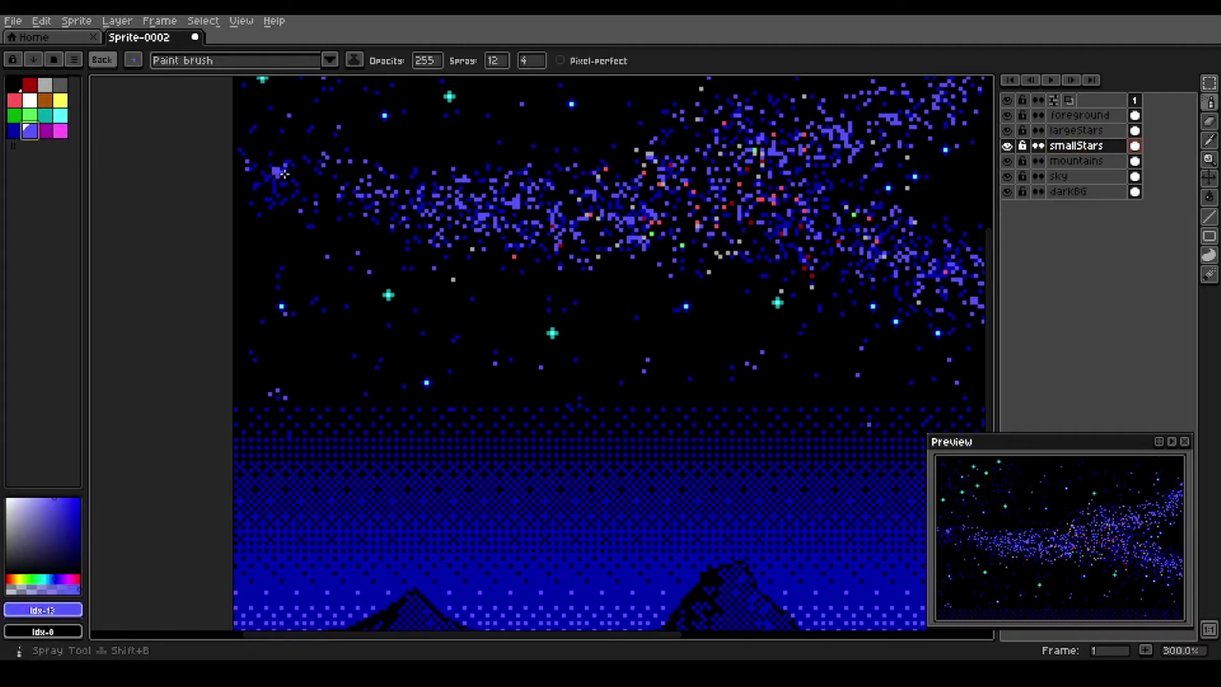
pyautogui.scroll(-1, 548, 438)
pyautogui.click(416, 425)
pyautogui.click(102, 59)
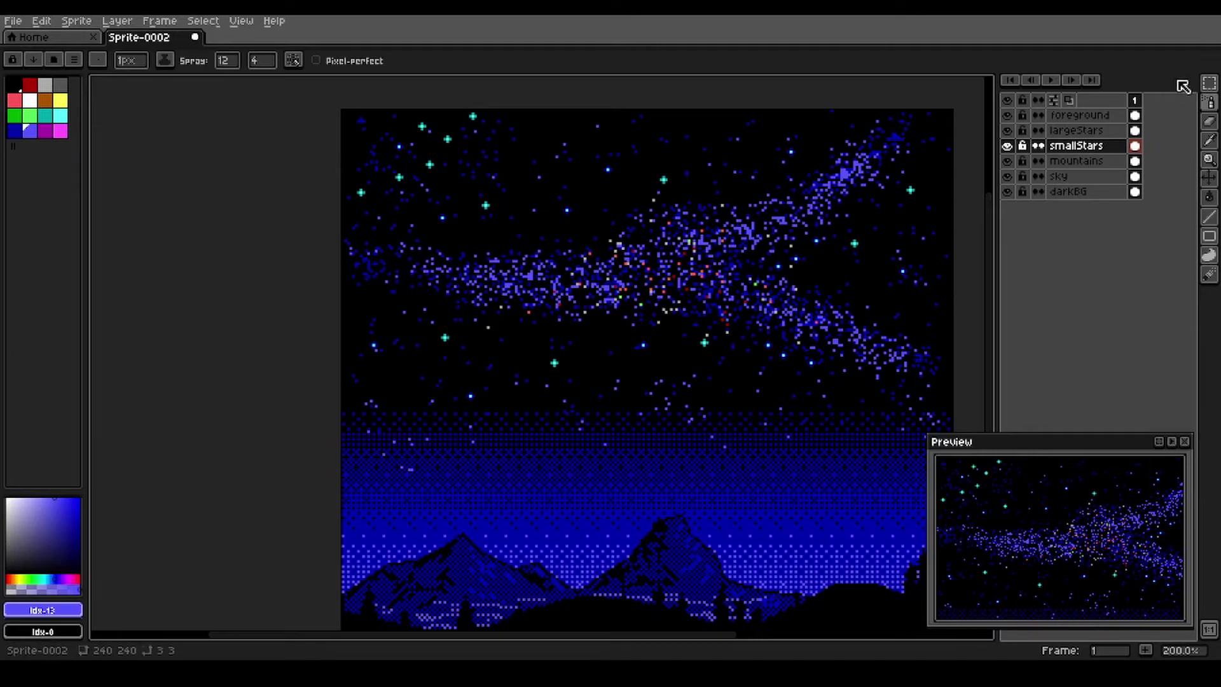
pyautogui.click(1079, 178)
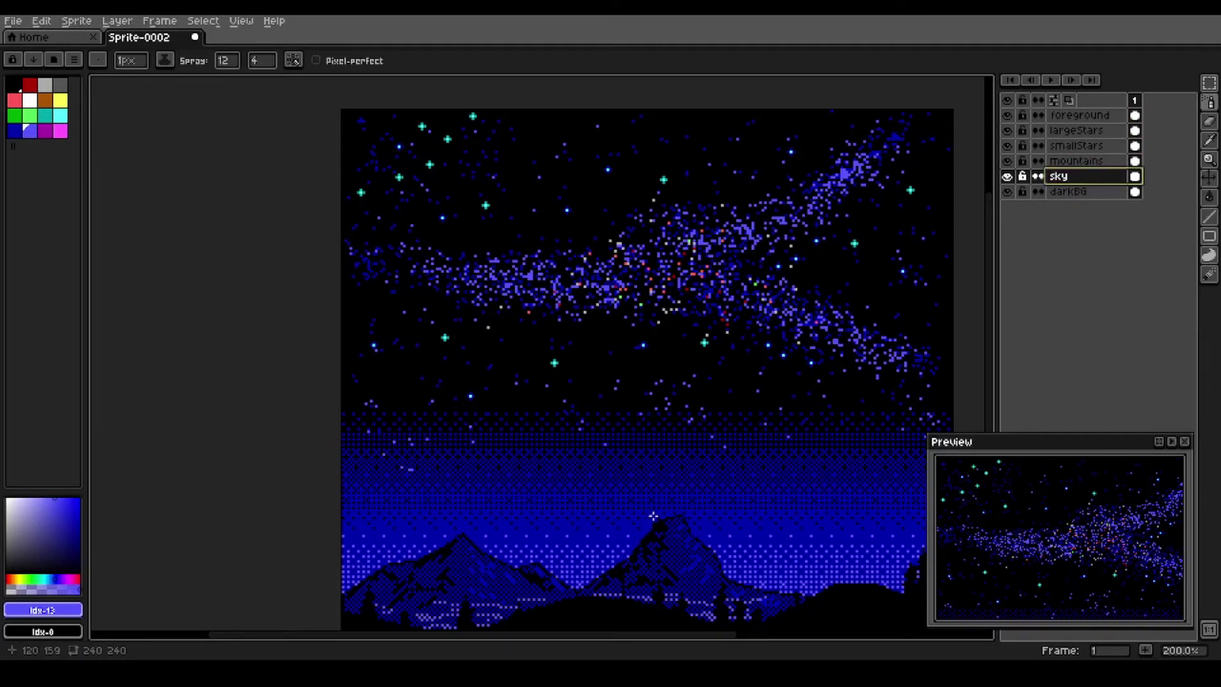
# Step: On the sky layer, spray black specks along the top edge of the dithered blue band
pyautogui.moveTo(1038, 576); pyautogui.dragTo(994, 532)
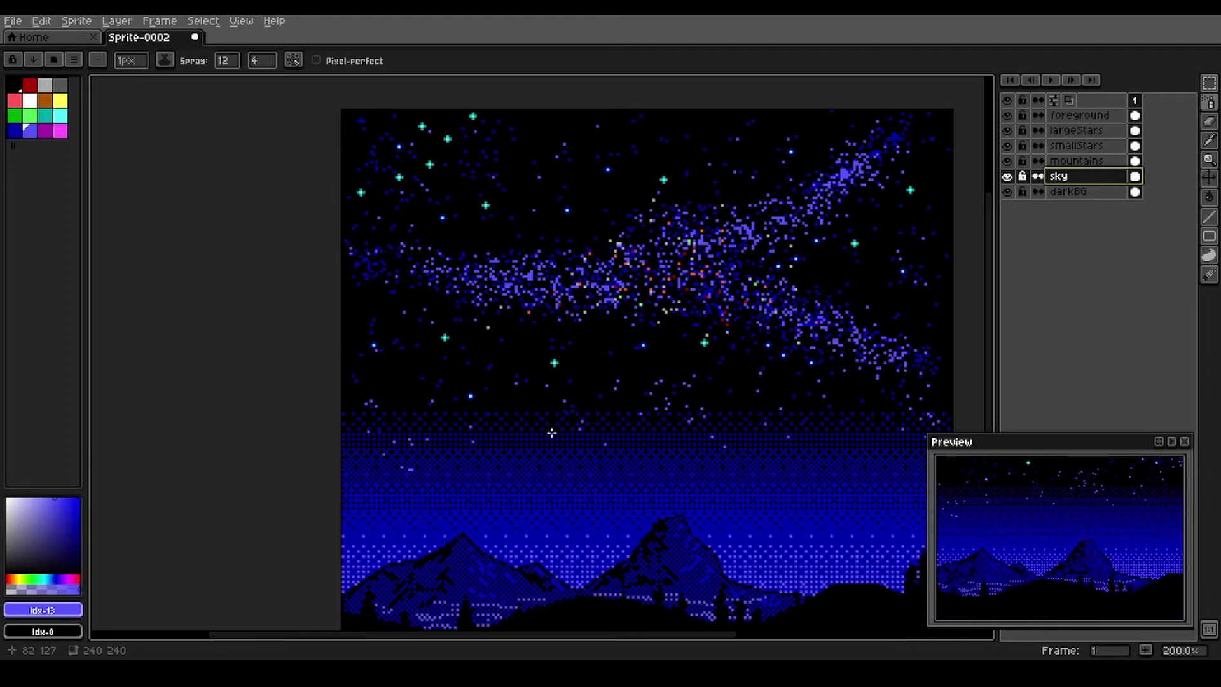
pyautogui.click(1201, 104)
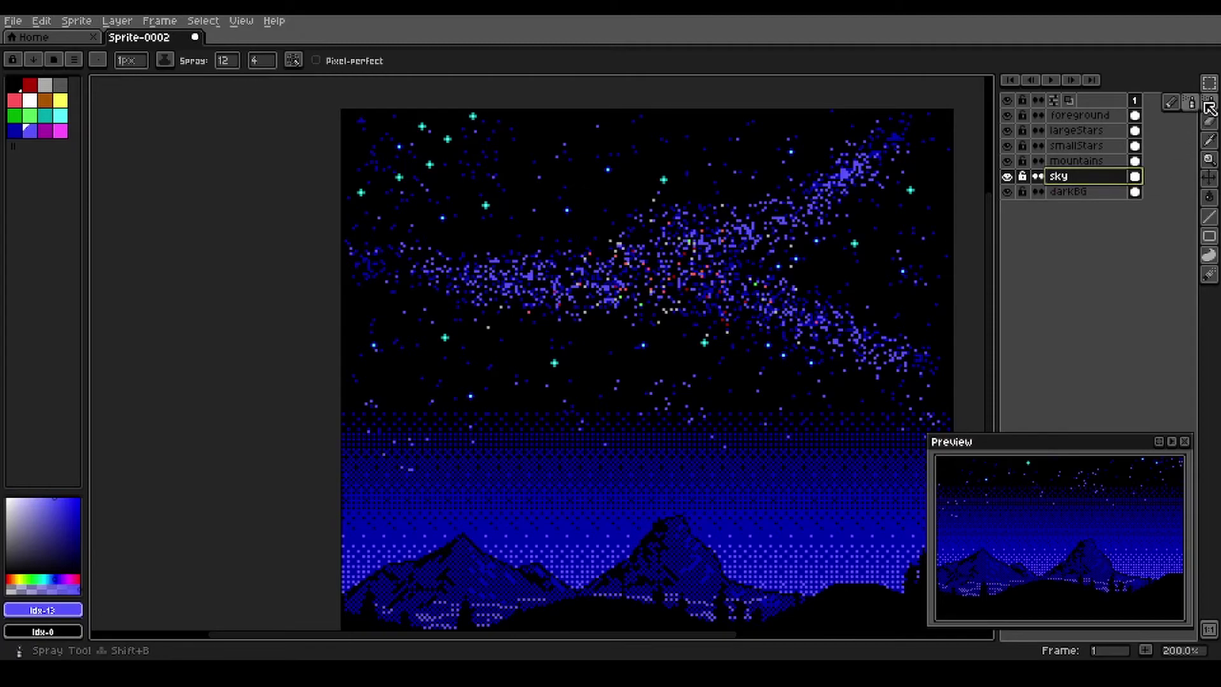
pyautogui.click(14, 84)
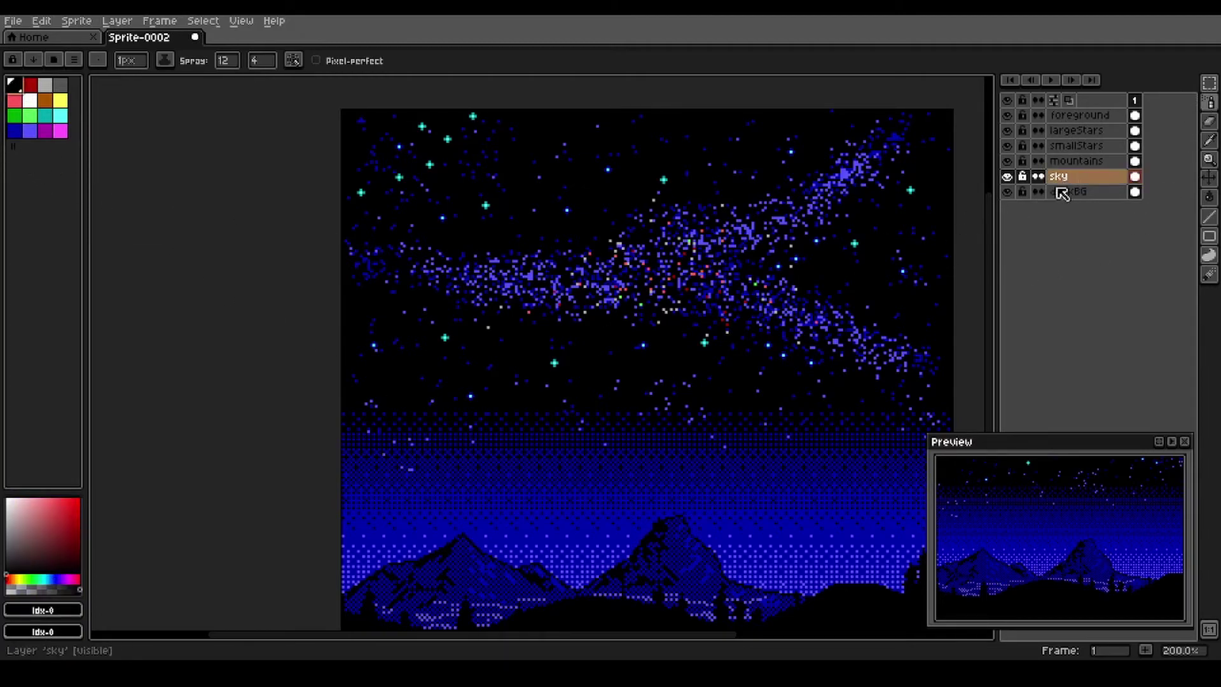
pyautogui.moveTo(379, 424); pyautogui.dragTo(793, 424)
pyautogui.press('space')
pyautogui.moveTo(843, 490); pyautogui.dragTo(617, 465)
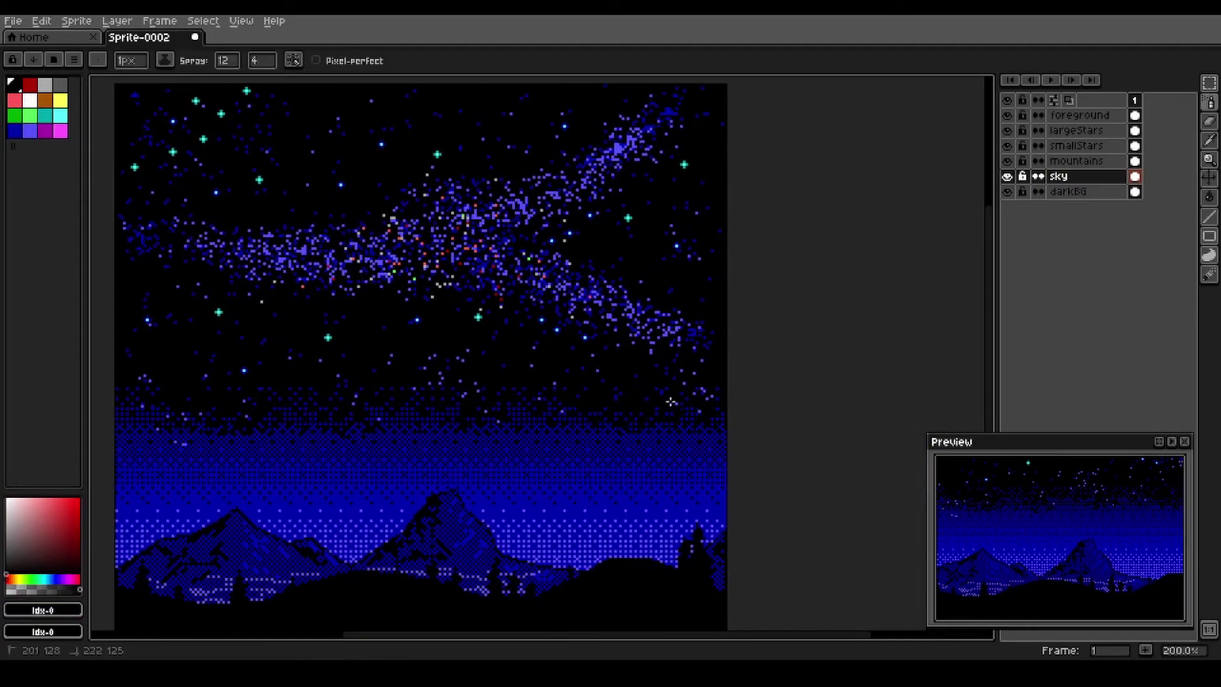
pyautogui.moveTo(271, 389)
pyautogui.mouseDown()
pyautogui.moveTo(408, 422)
pyautogui.moveTo(467, 406)
pyautogui.mouseUp()
pyautogui.press('space')
pyautogui.moveTo(708, 509); pyautogui.dragTo(444, 471)
pyautogui.press('space')
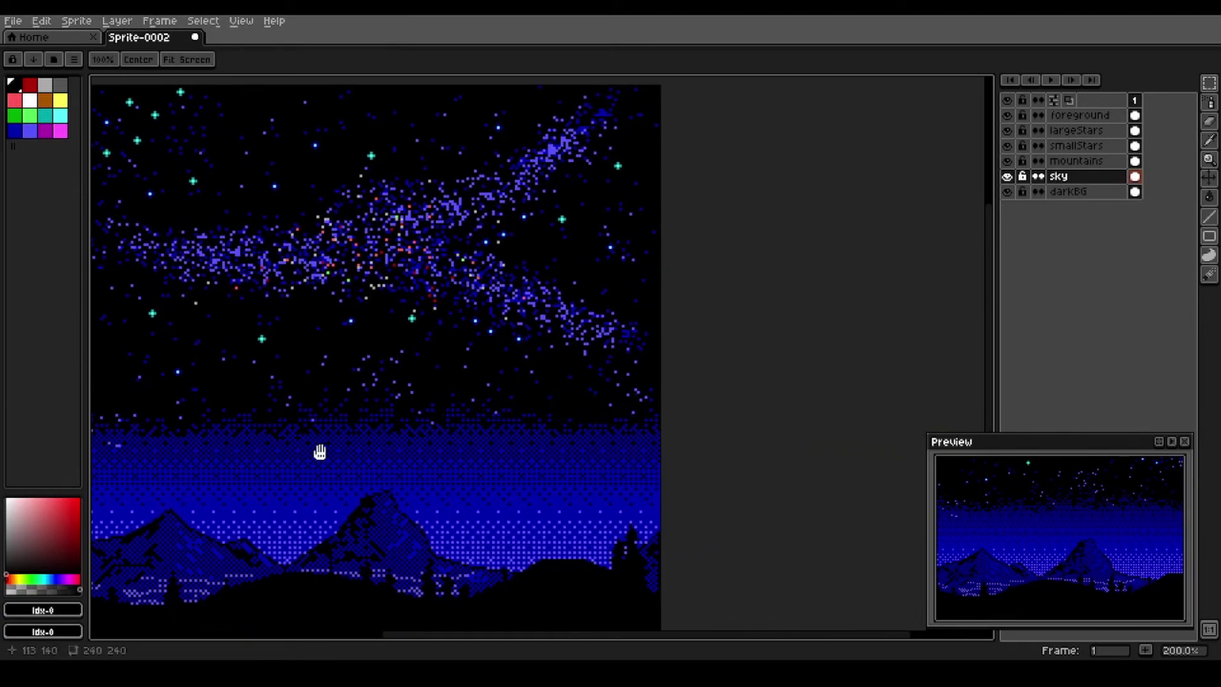
pyautogui.moveTo(311, 464); pyautogui.dragTo(547, 480)
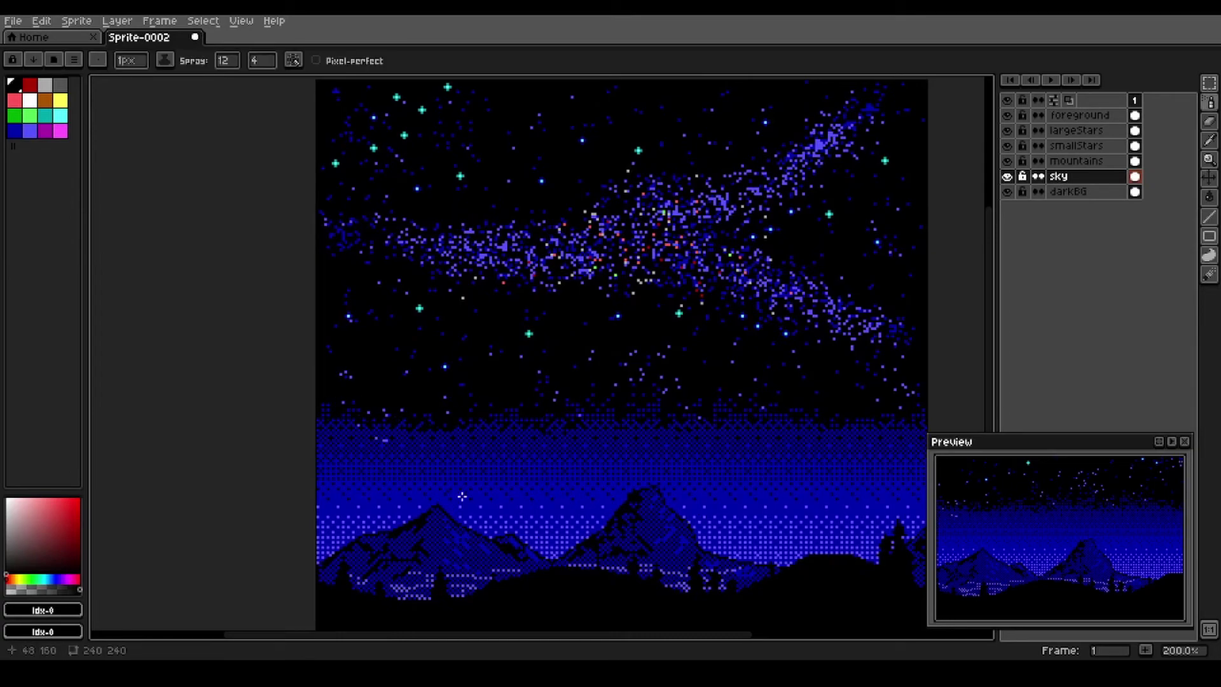
# Step: Sample the deep blue #0000aa from the sky and spray it across the top of the sky band
pyautogui.keyDown('alt'); pyautogui.click(502, 494); pyautogui.keyUp('alt')
pyautogui.moveTo(339, 459)
pyautogui.mouseDown()
pyautogui.moveTo(489, 477)
pyautogui.moveTo(715, 467)
pyautogui.mouseUp()
pyautogui.moveTo(869, 471); pyautogui.dragTo(881, 473)
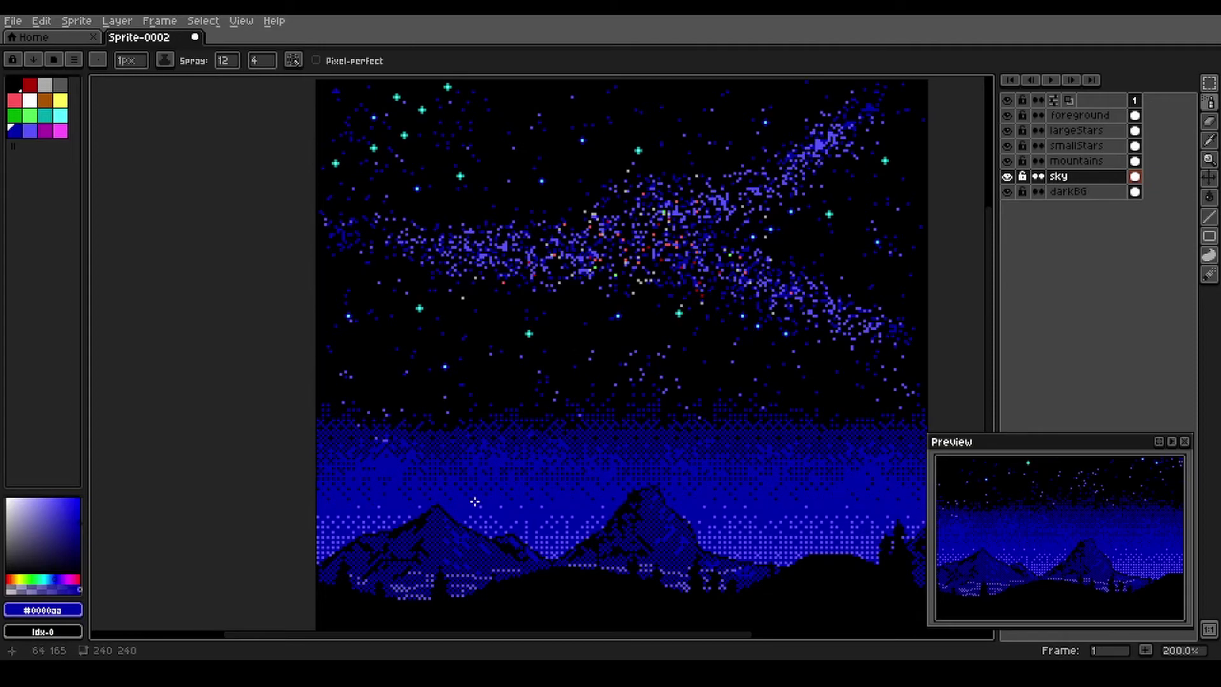
pyautogui.press('i')
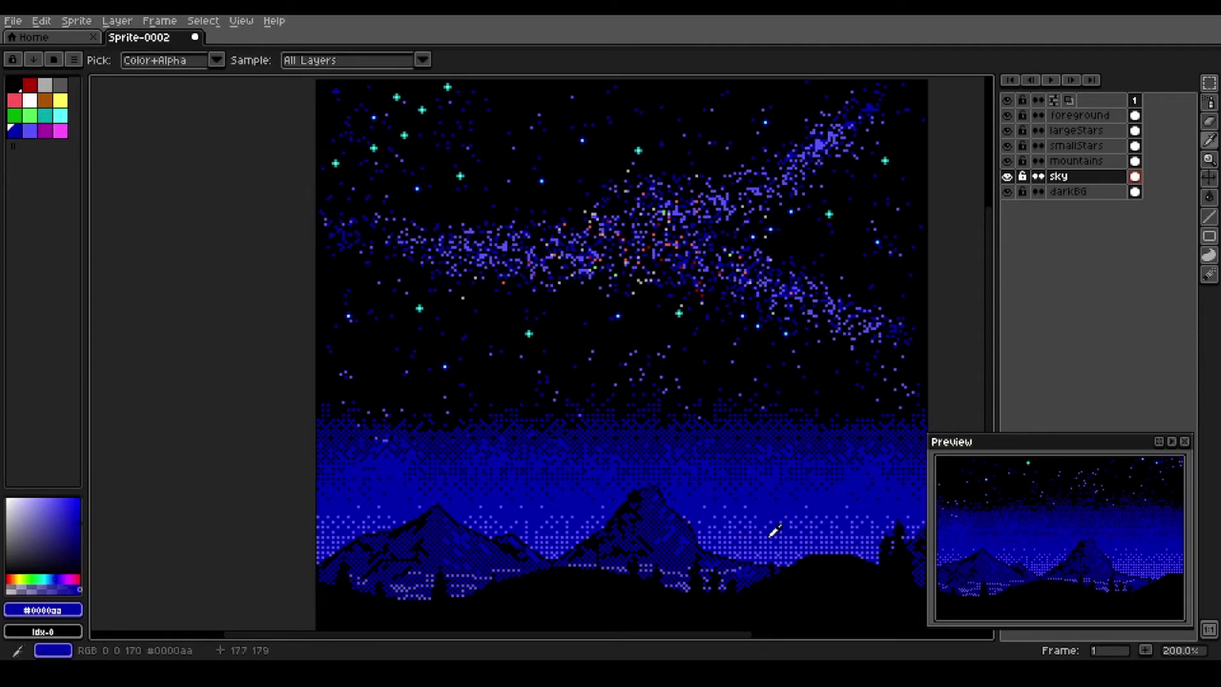
pyautogui.hotkey('shift', 'b')
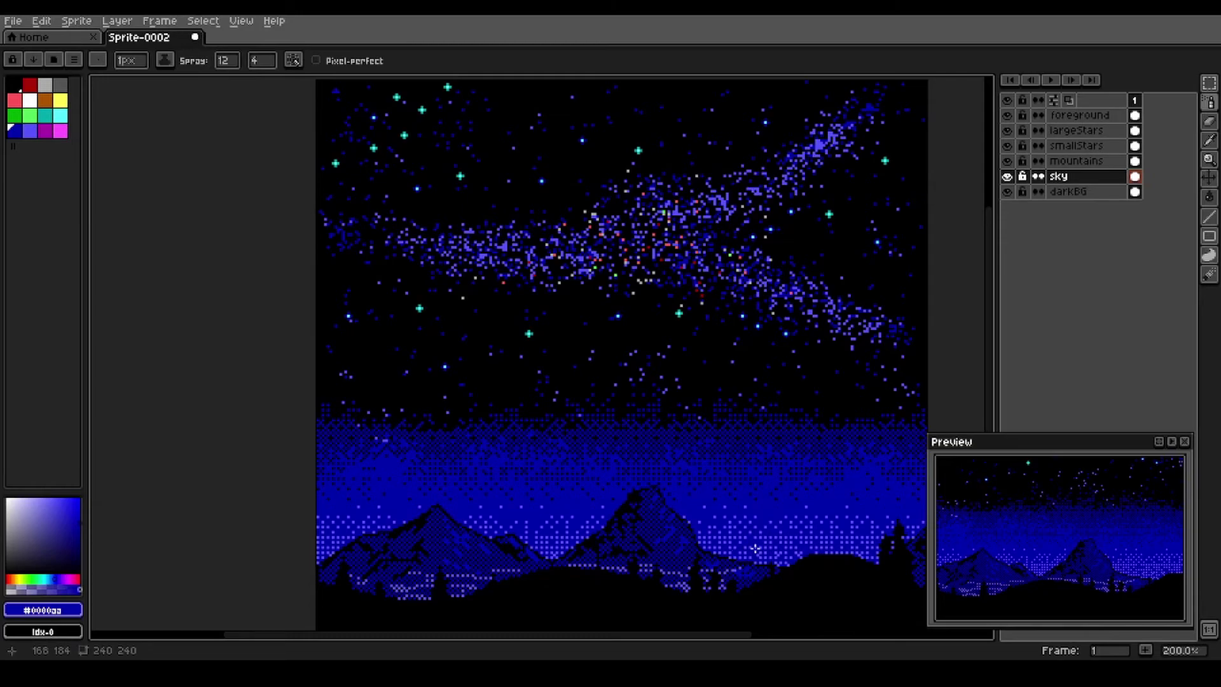
# Step: Spray light-blue dots above the right mountain ridge, undoing the last stroke, and frame the whole sprite
pyautogui.click(31, 130)
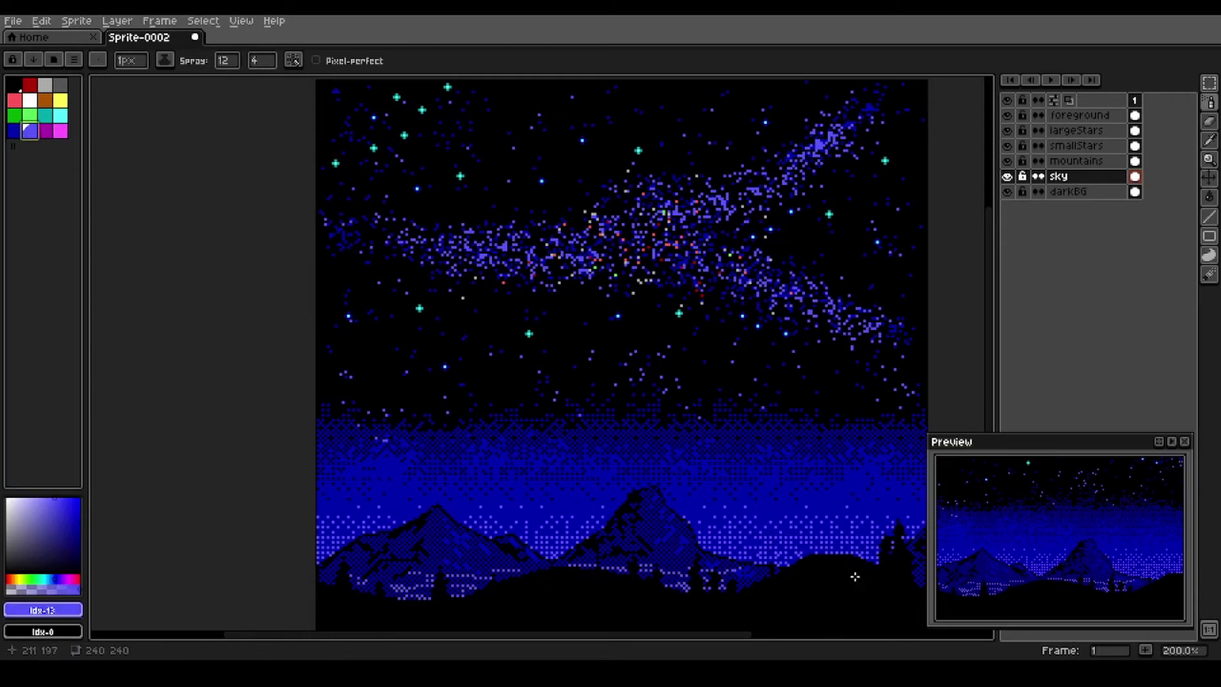
pyautogui.moveTo(799, 541); pyautogui.dragTo(740, 542)
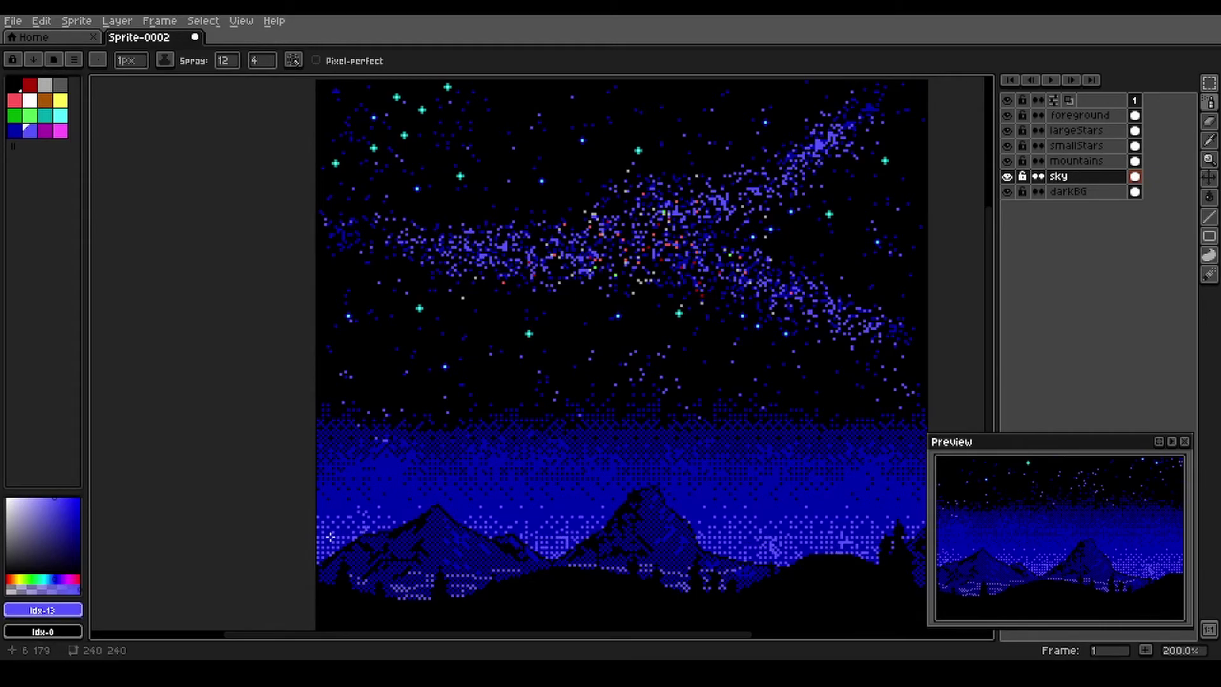
pyautogui.moveTo(738, 548); pyautogui.dragTo(792, 555)
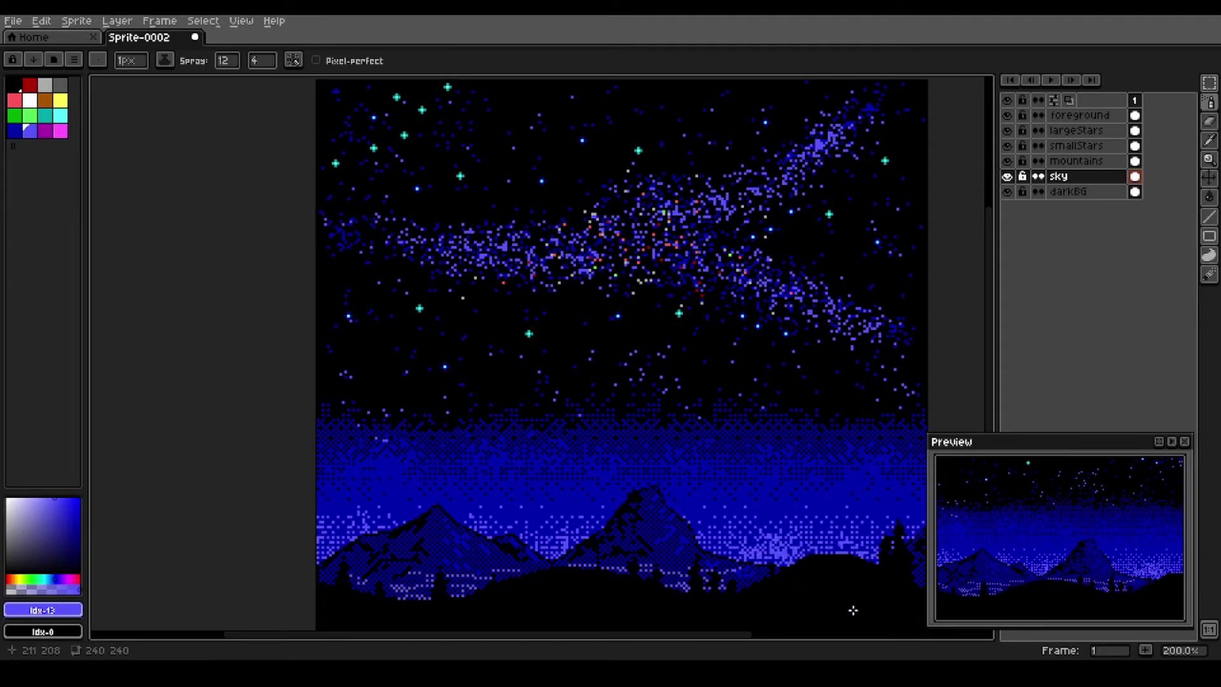
pyautogui.scroll(-2, 836, 611)
pyautogui.press('space')
pyautogui.moveTo(795, 590); pyautogui.dragTo(758, 515)
pyautogui.scroll(1, 765, 513)
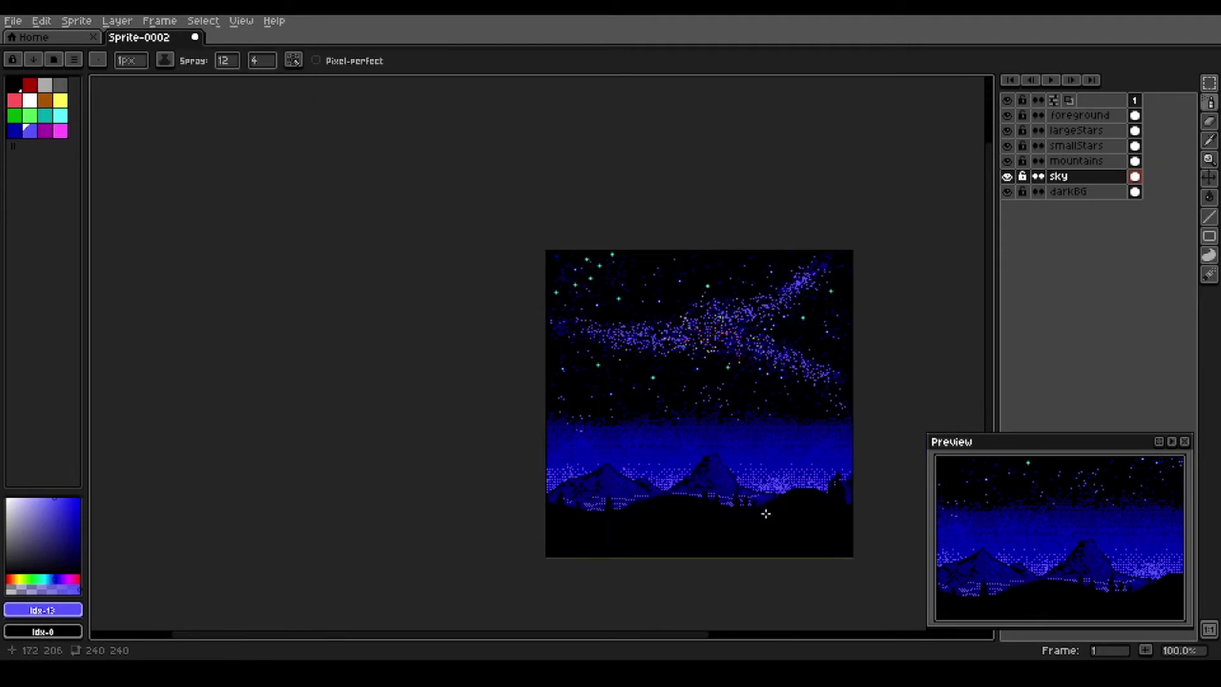
pyautogui.scroll(1, 777, 510)
pyautogui.hotkey('ctrl', 'z')
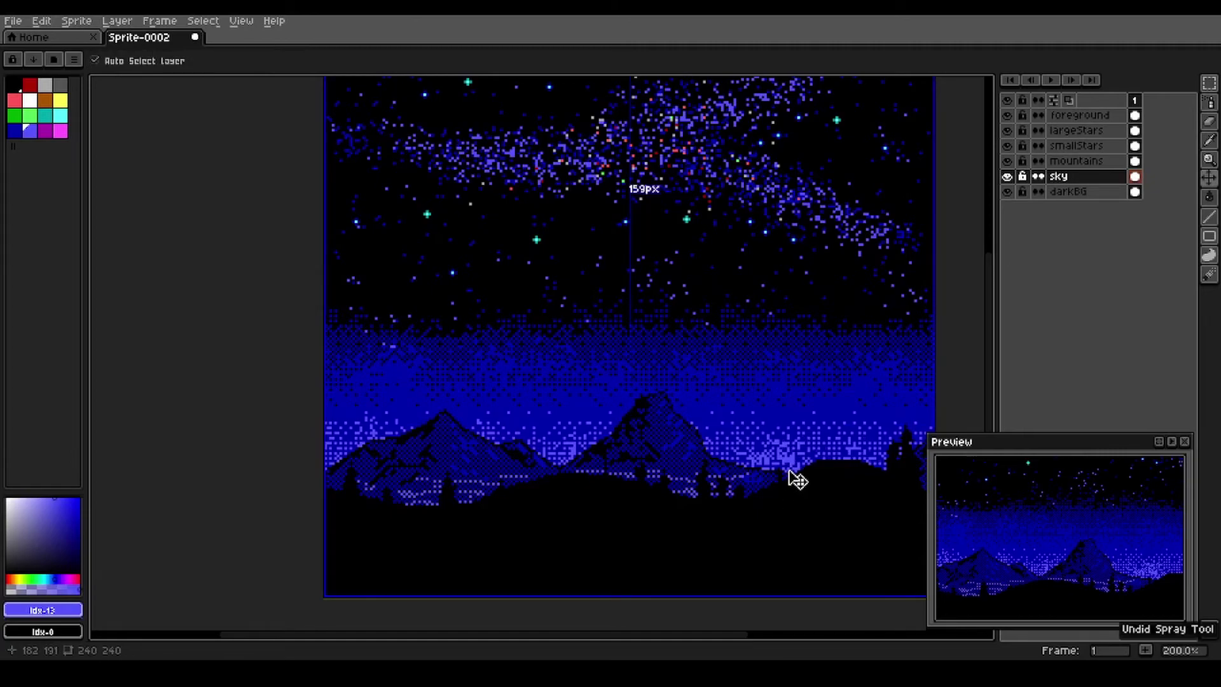
pyautogui.scroll(1, 744, 489)
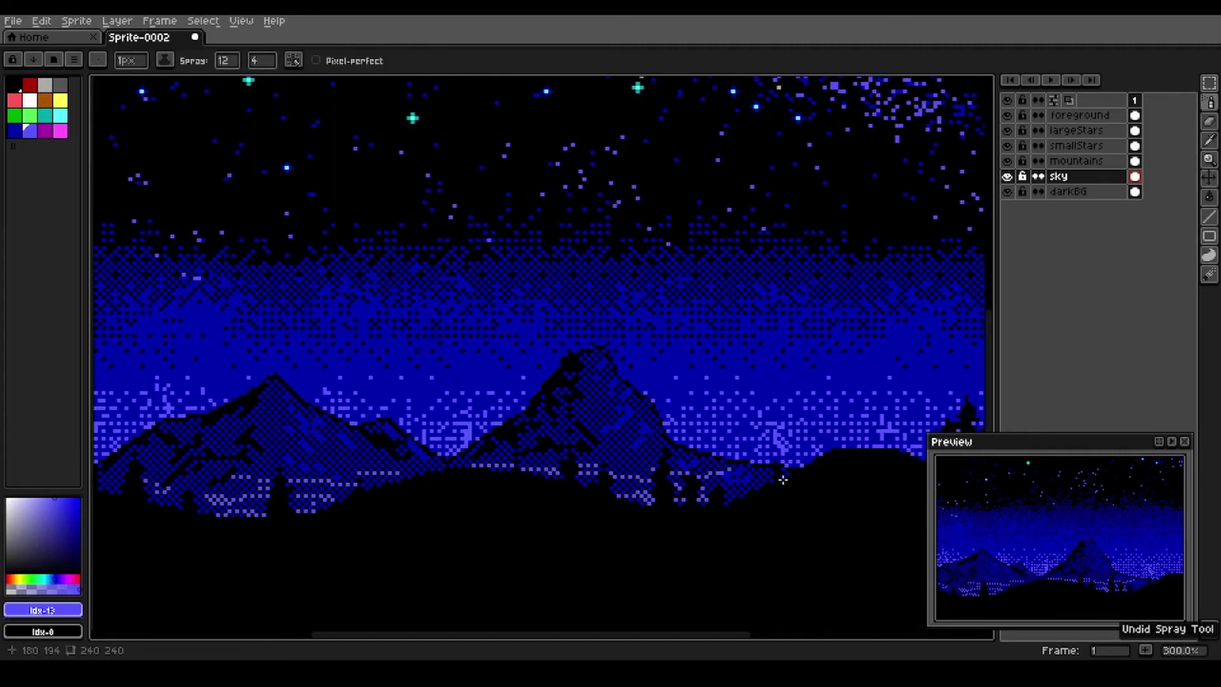
pyautogui.scroll(-1, 598, 483)
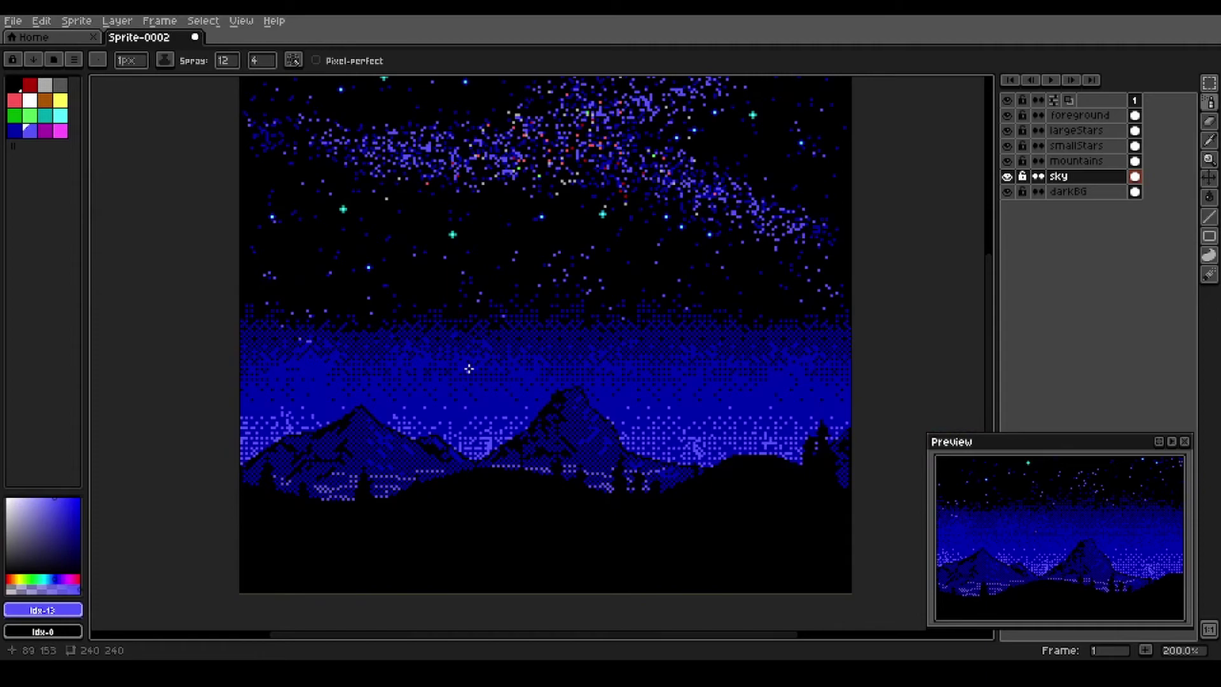
pyautogui.moveTo(469, 365); pyautogui.dragTo(514, 461)
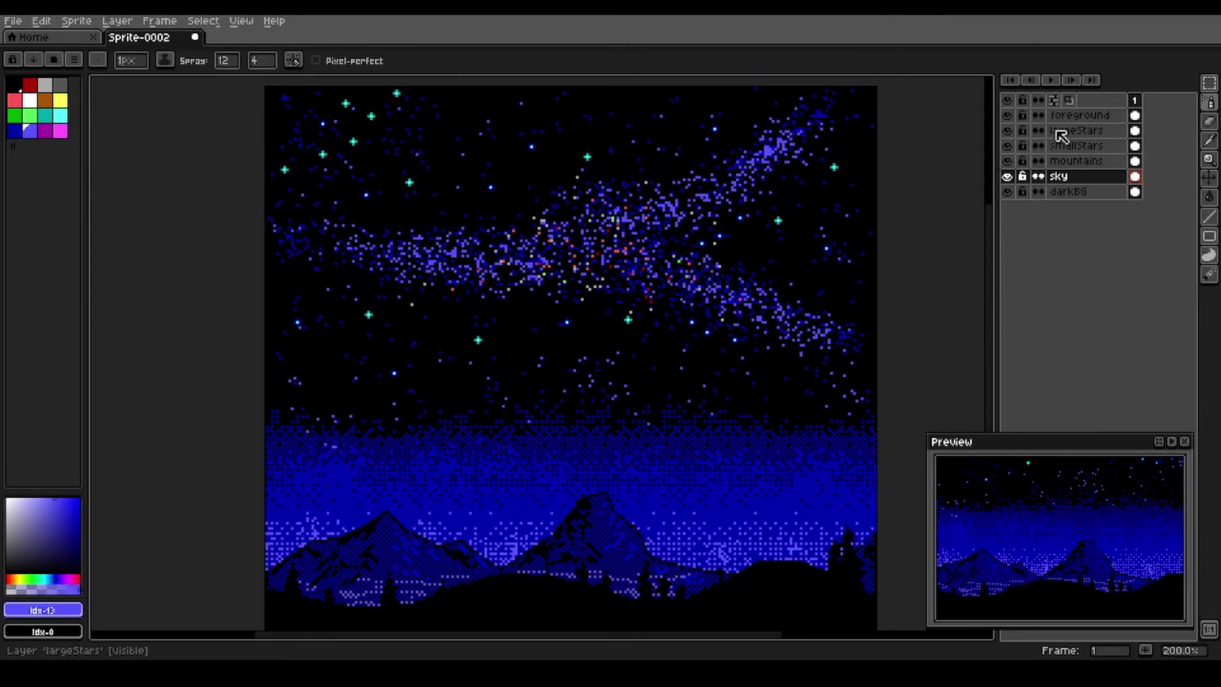
# Step: Add a new layer named 'lookout' above foreground and pick black as the drawing colour
pyautogui.click(1080, 116)
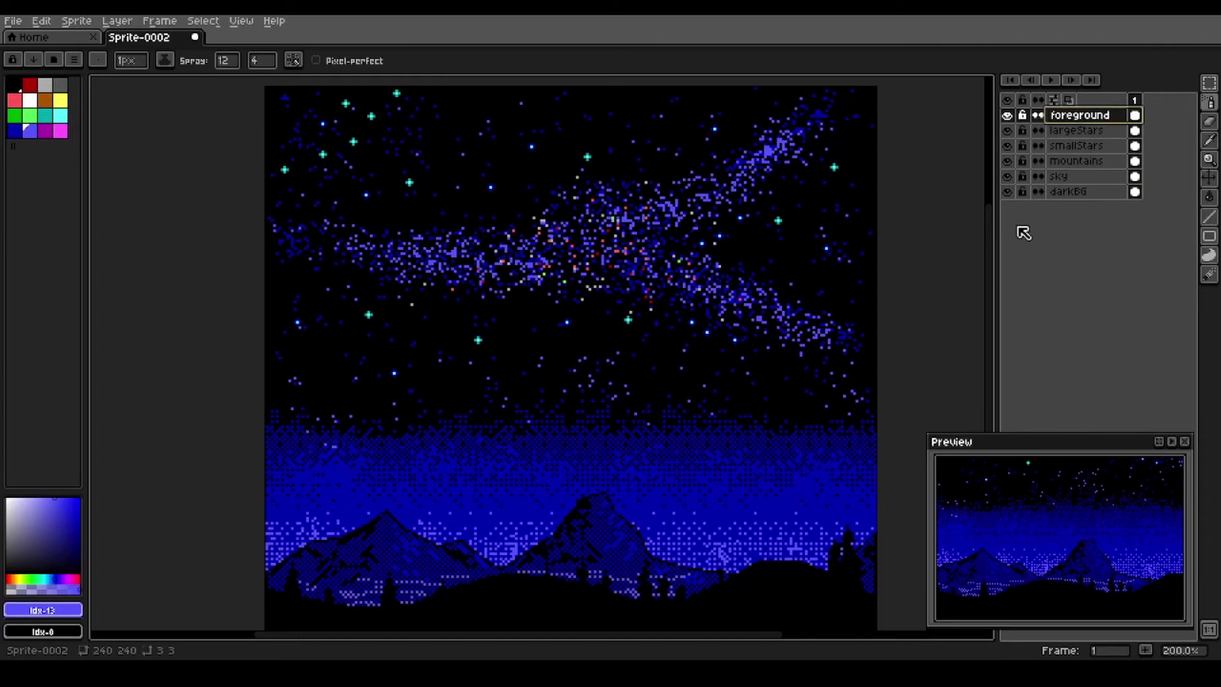
pyautogui.hotkey('shift', 'n')
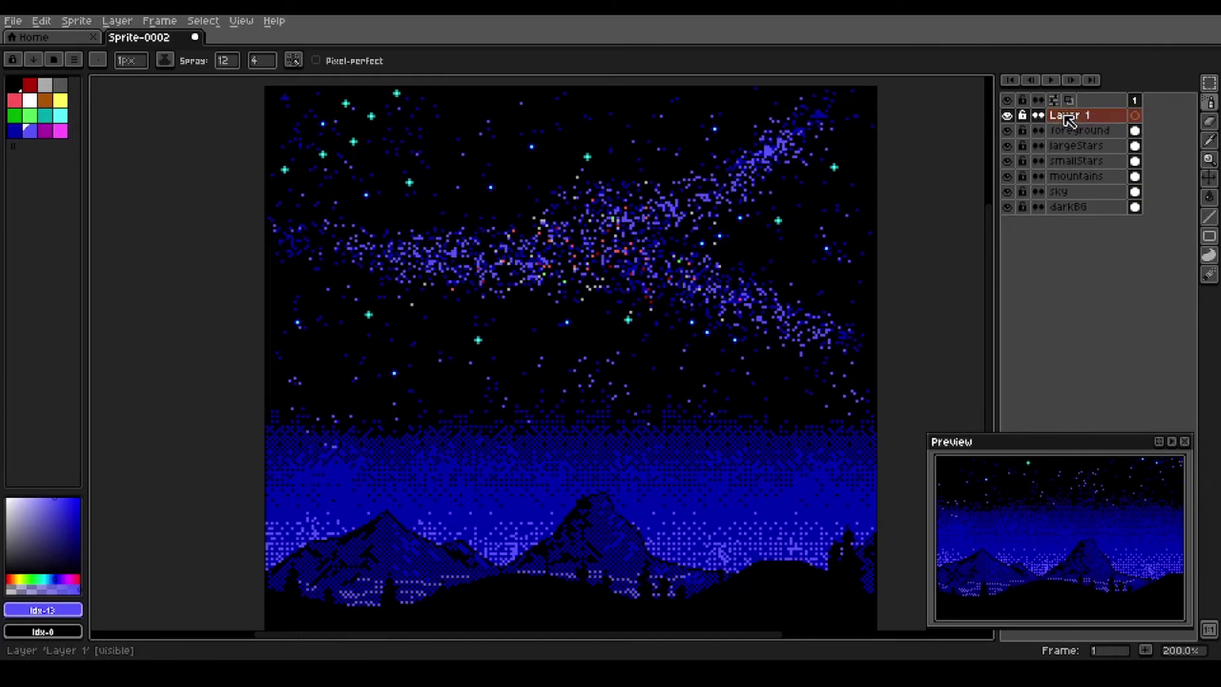
pyautogui.rightClick(1069, 120)
pyautogui.click(1095, 123)
pyautogui.write('lookout')
pyautogui.press('Return')
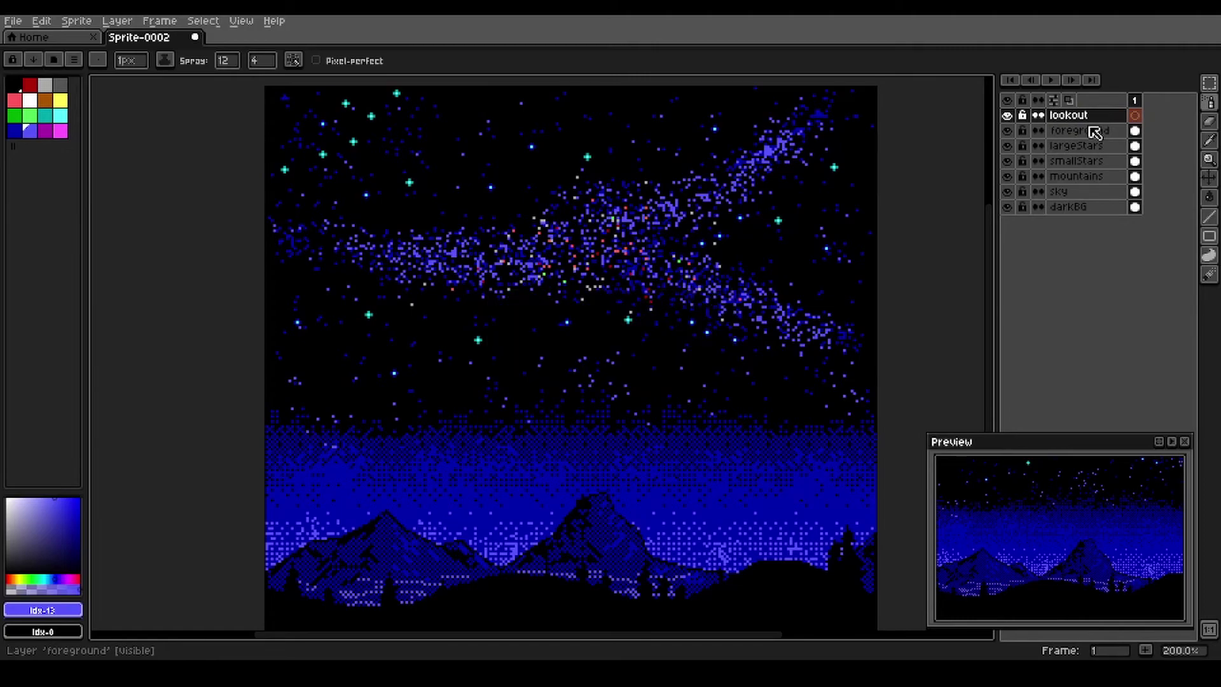
pyautogui.click(14, 84)
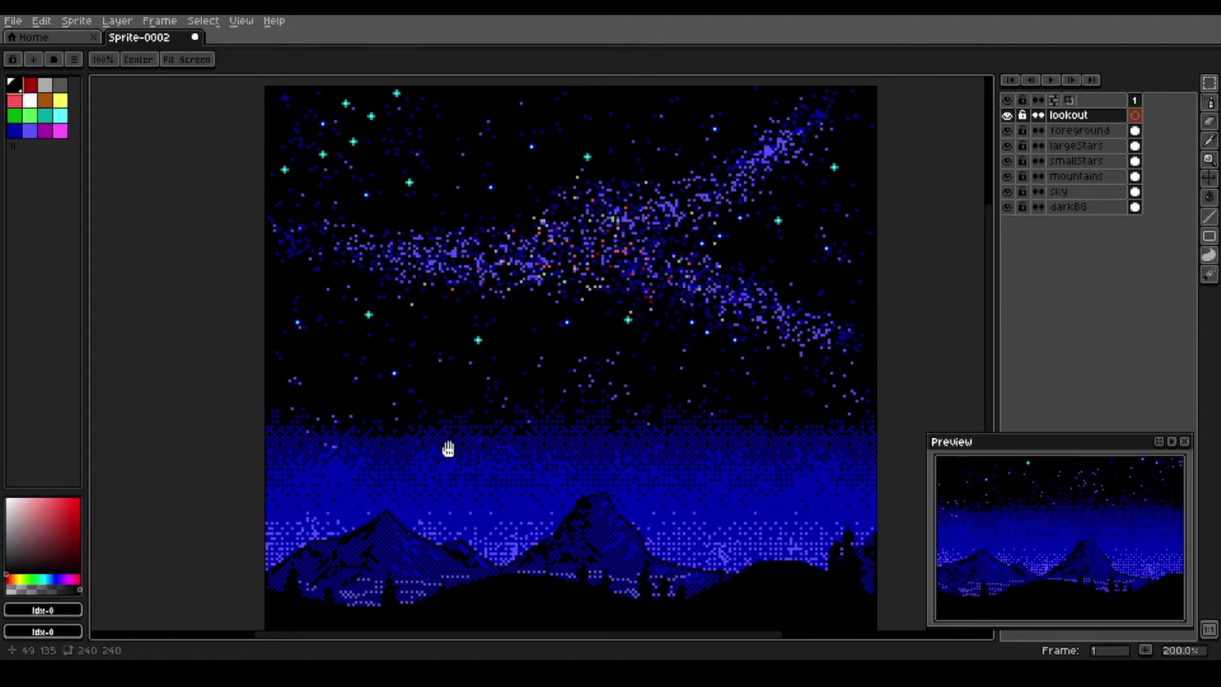
pyautogui.scroll(1, 496, 463)
pyautogui.scroll(2, 615, 477)
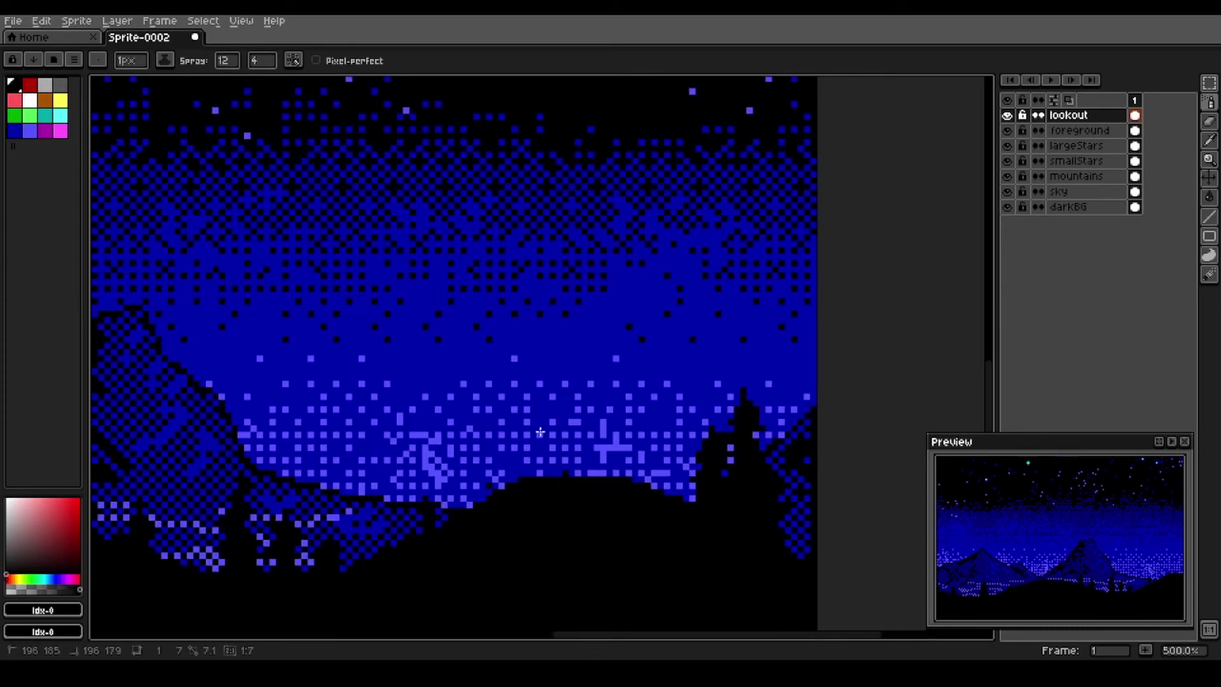
# Step: Draw the tower's two black legs rising from the hill and a beam across their tops
pyautogui.click(564, 459)
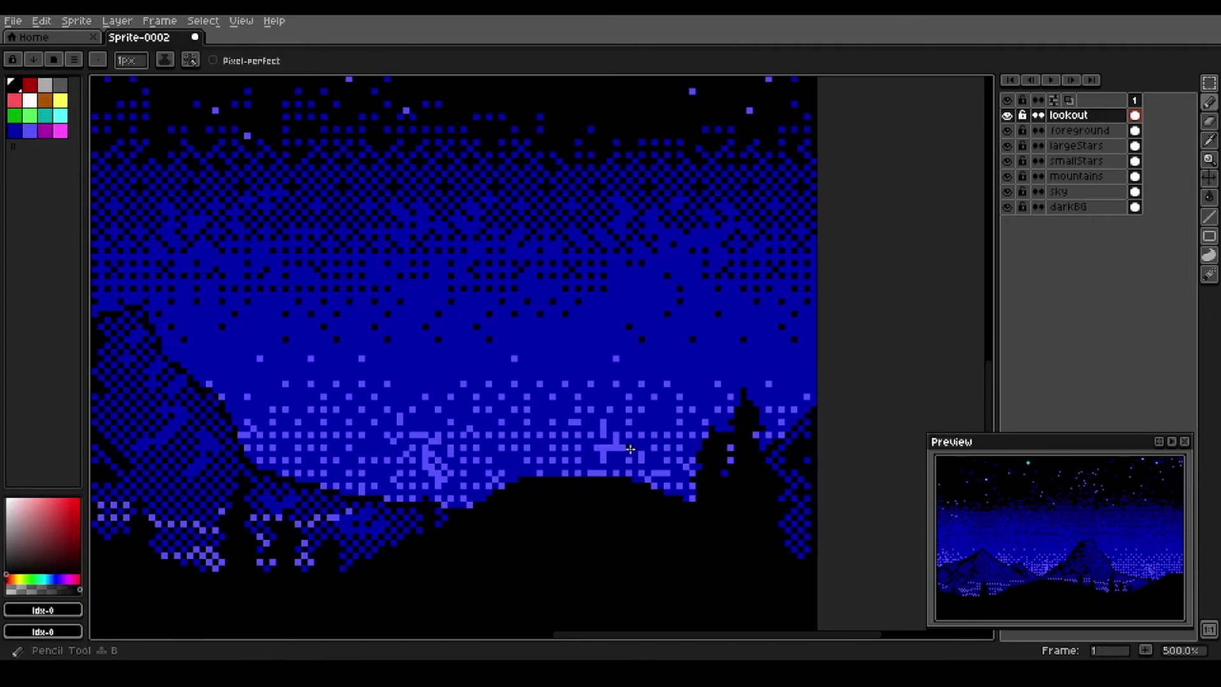
pyautogui.press('b')
pyautogui.moveTo(540, 471)
pyautogui.mouseDown()
pyautogui.moveTo(557, 358)
pyautogui.moveTo(604, 359)
pyautogui.moveTo(622, 478)
pyautogui.mouseUp()
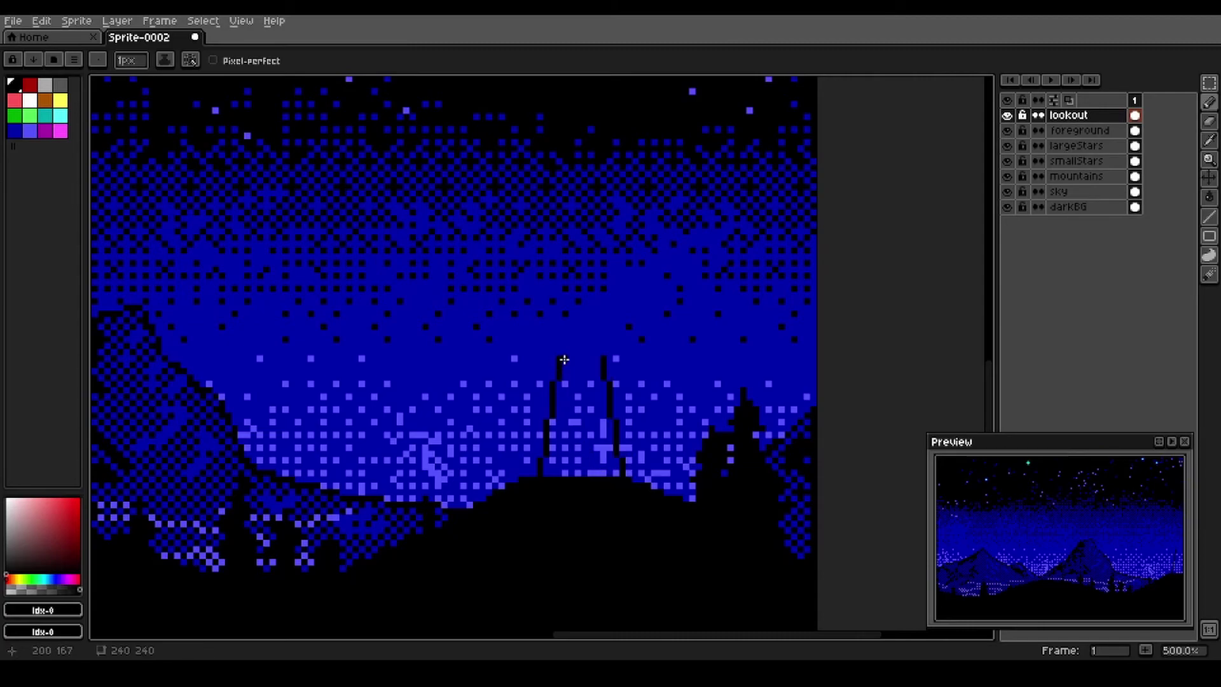
pyautogui.moveTo(559, 359); pyautogui.dragTo(614, 476)
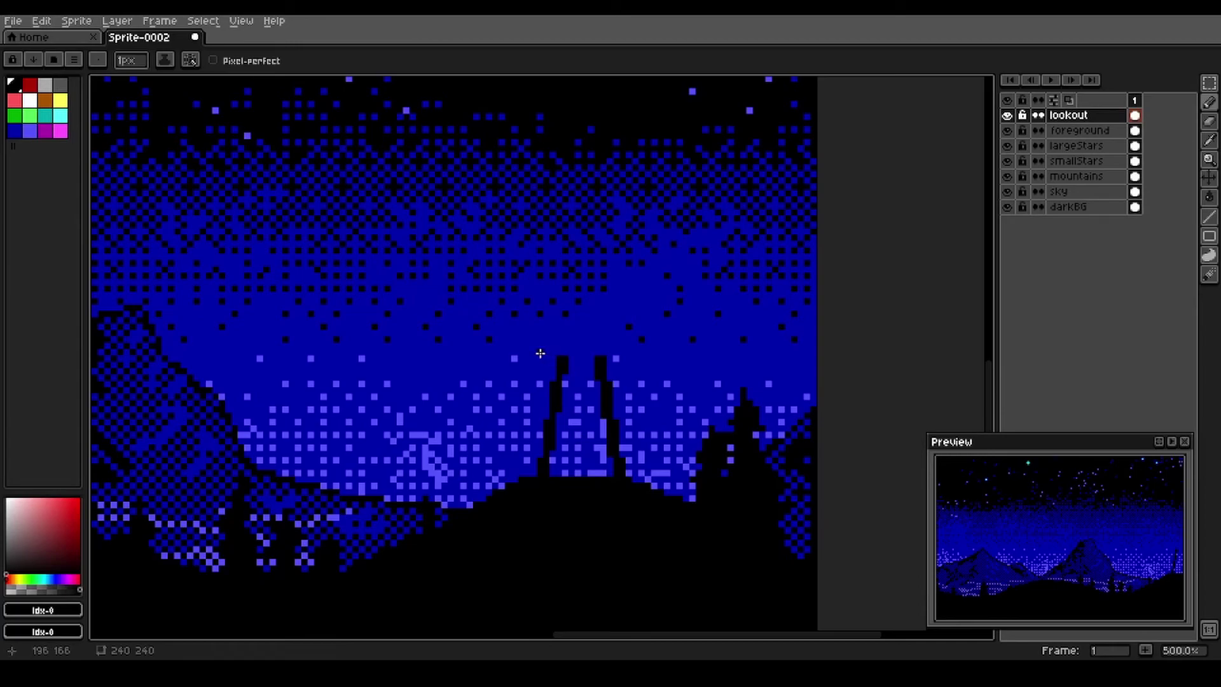
pyautogui.moveTo(540, 354); pyautogui.dragTo(624, 353)
# Step: Add three crossbars, diagonal bracing, and the cabin wall and roof line on top
pyautogui.moveTo(550, 455); pyautogui.dragTo(604, 452)
pyautogui.moveTo(556, 418); pyautogui.dragTo(603, 416)
pyautogui.moveTo(558, 381)
pyautogui.mouseDown()
pyautogui.moveTo(604, 381)
pyautogui.moveTo(556, 420)
pyautogui.moveTo(564, 448)
pyautogui.moveTo(613, 458)
pyautogui.moveTo(548, 474)
pyautogui.mouseUp()
pyautogui.moveTo(597, 386); pyautogui.dragTo(565, 356)
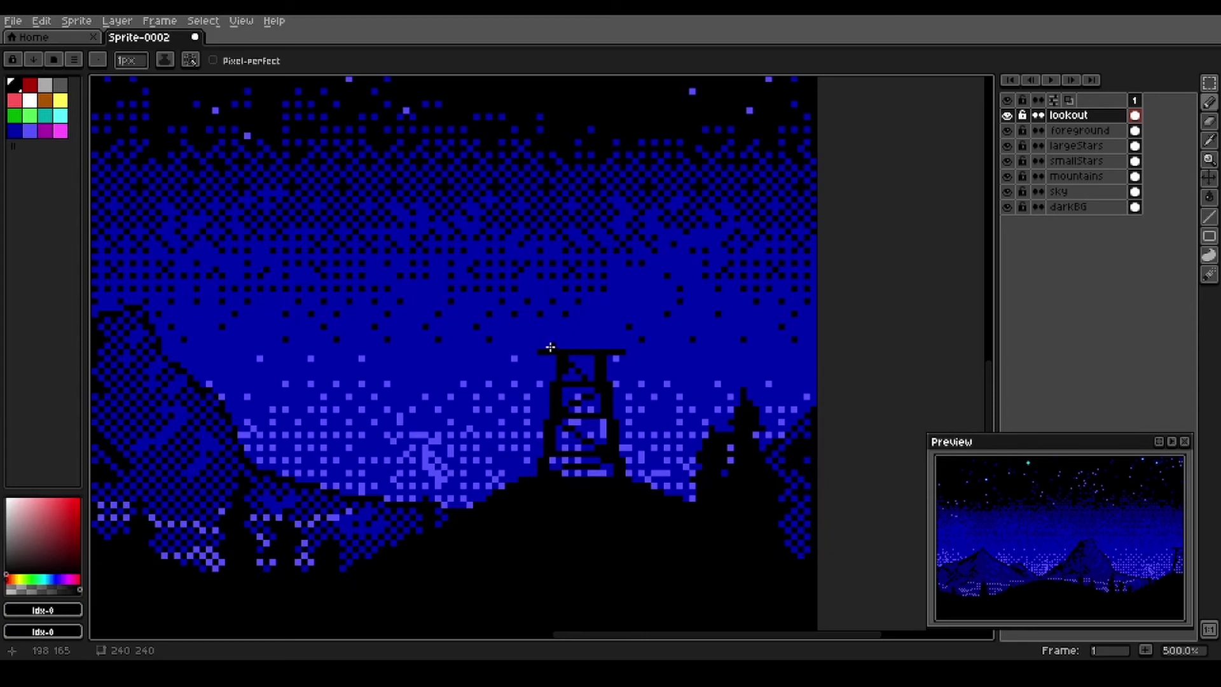
pyautogui.moveTo(550, 347)
pyautogui.mouseDown()
pyautogui.moveTo(551, 315)
pyautogui.moveTo(551, 325)
pyautogui.moveTo(609, 325)
pyautogui.moveTo(609, 349)
pyautogui.mouseUp()
pyautogui.moveTo(555, 320); pyautogui.dragTo(601, 319)
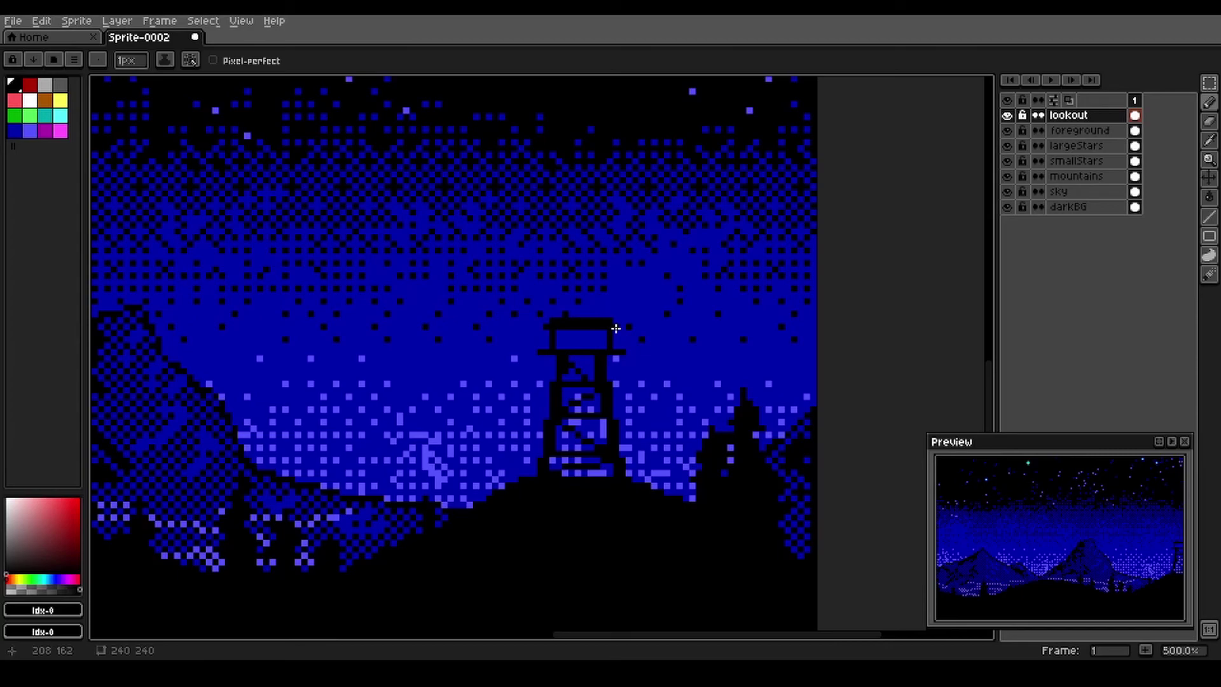
# Step: Fill the tower cabin solid black and add one yellow lit-window pixel, undoing an accidental yellow fill
pyautogui.press('g')
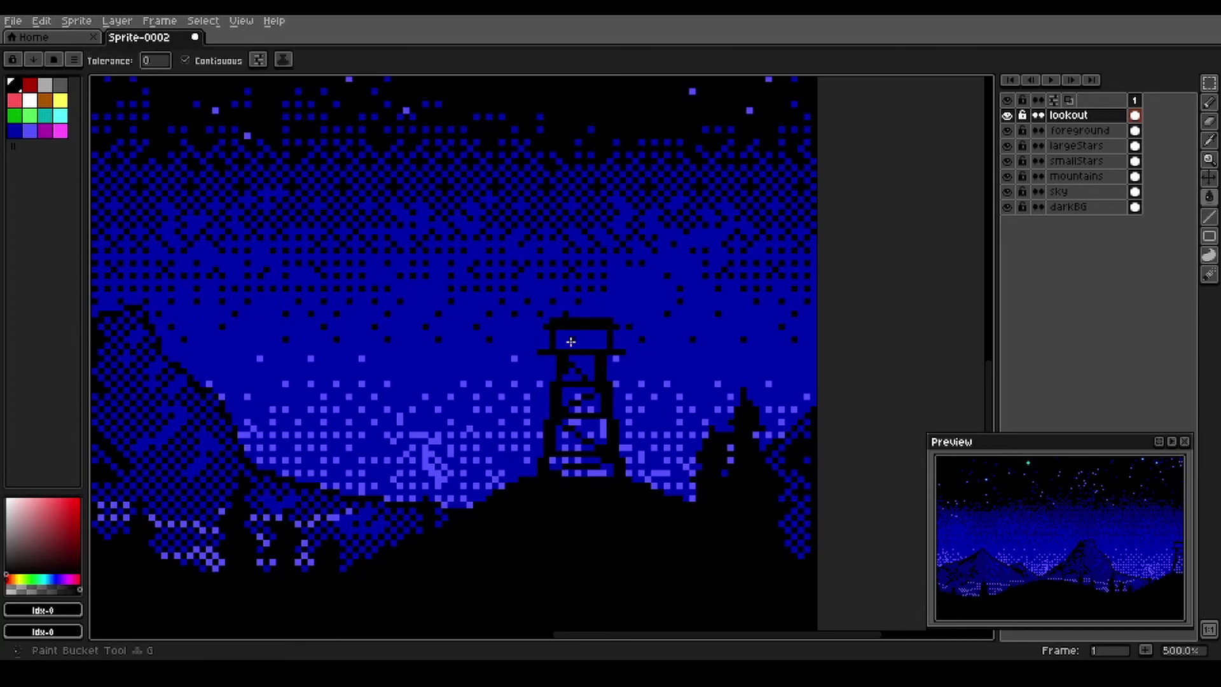
pyautogui.click(571, 341)
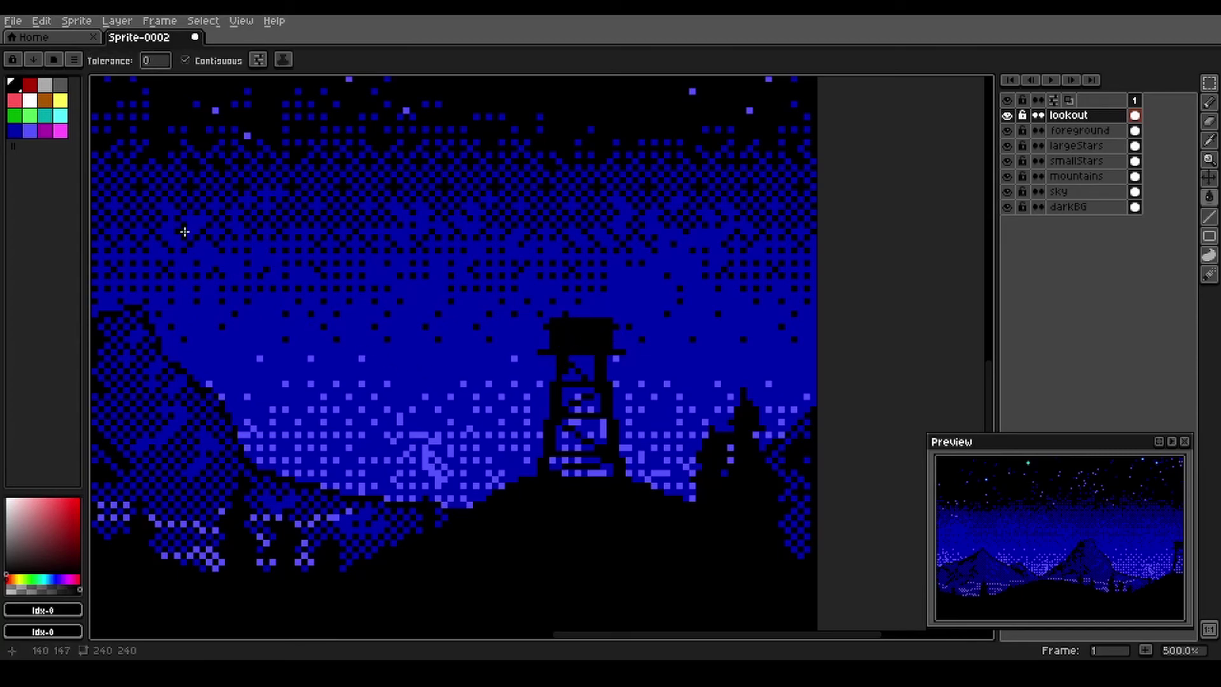
pyautogui.click(62, 104)
pyautogui.scroll(2, 563, 331)
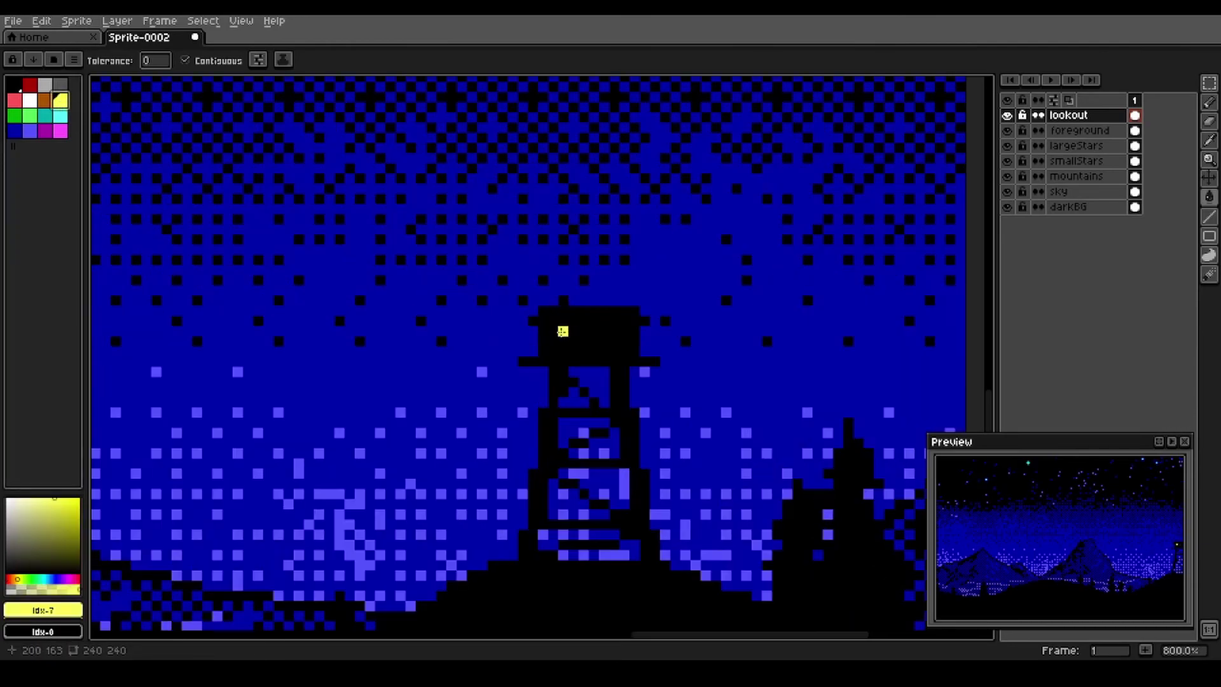
pyautogui.click(562, 331)
pyautogui.click(557, 330)
pyautogui.hotkey('ctrl', 'z')
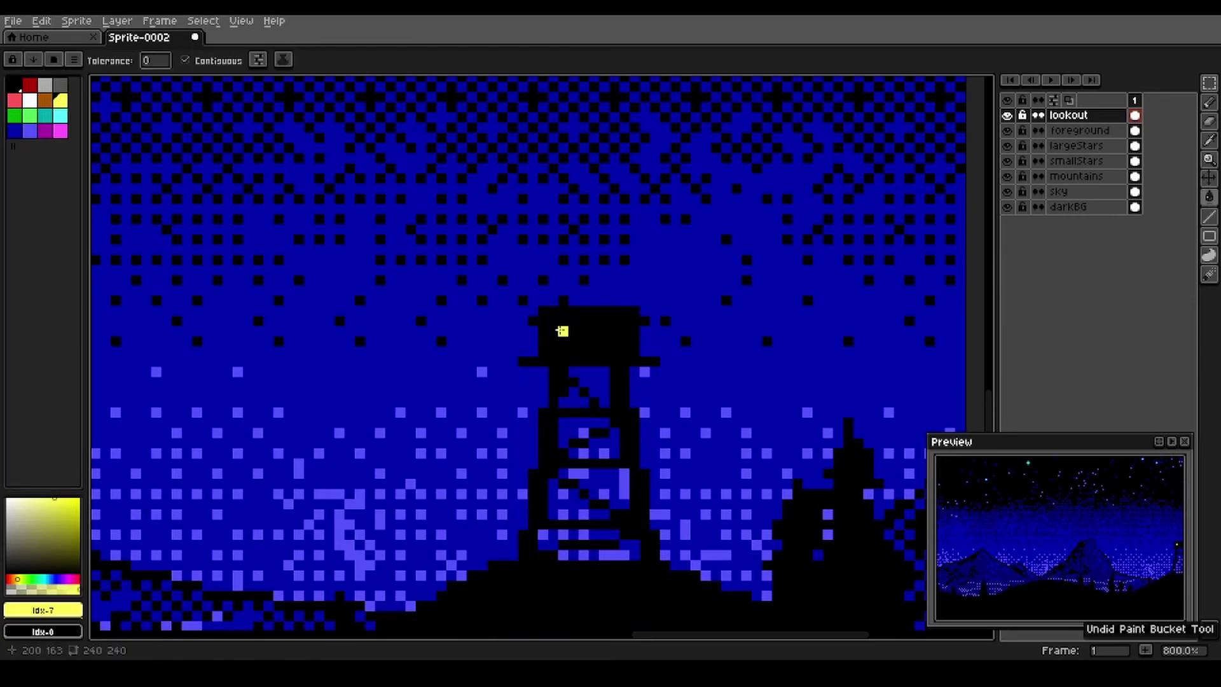
pyautogui.press('b')
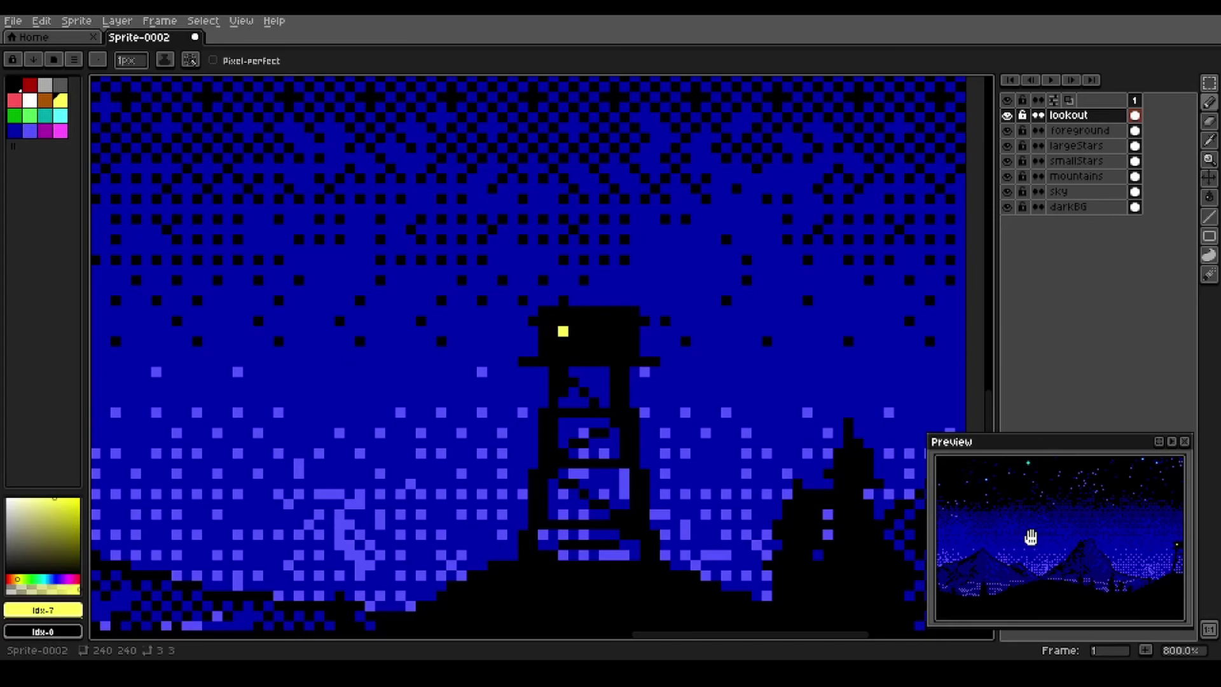
# Step: Pencil grey pixels at the cabin's top-left and beside the yellow window
pyautogui.moveTo(1030, 537); pyautogui.dragTo(982, 537)
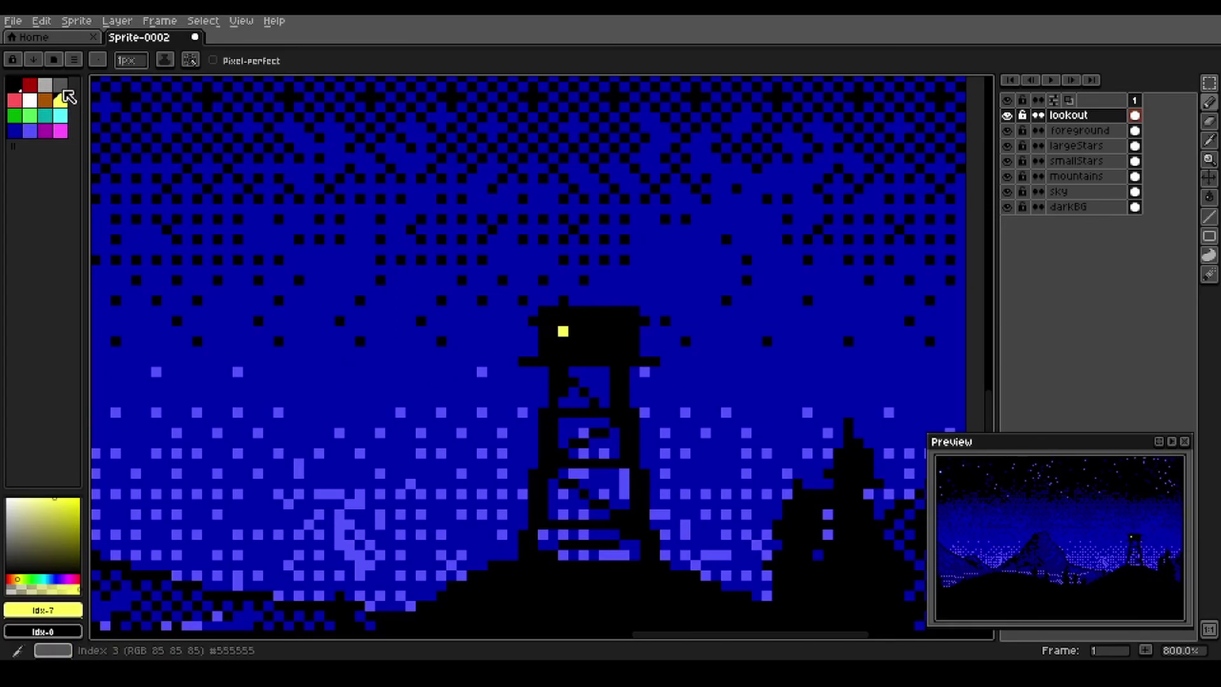
pyautogui.click(59, 84)
pyautogui.scroll(2, 545, 321)
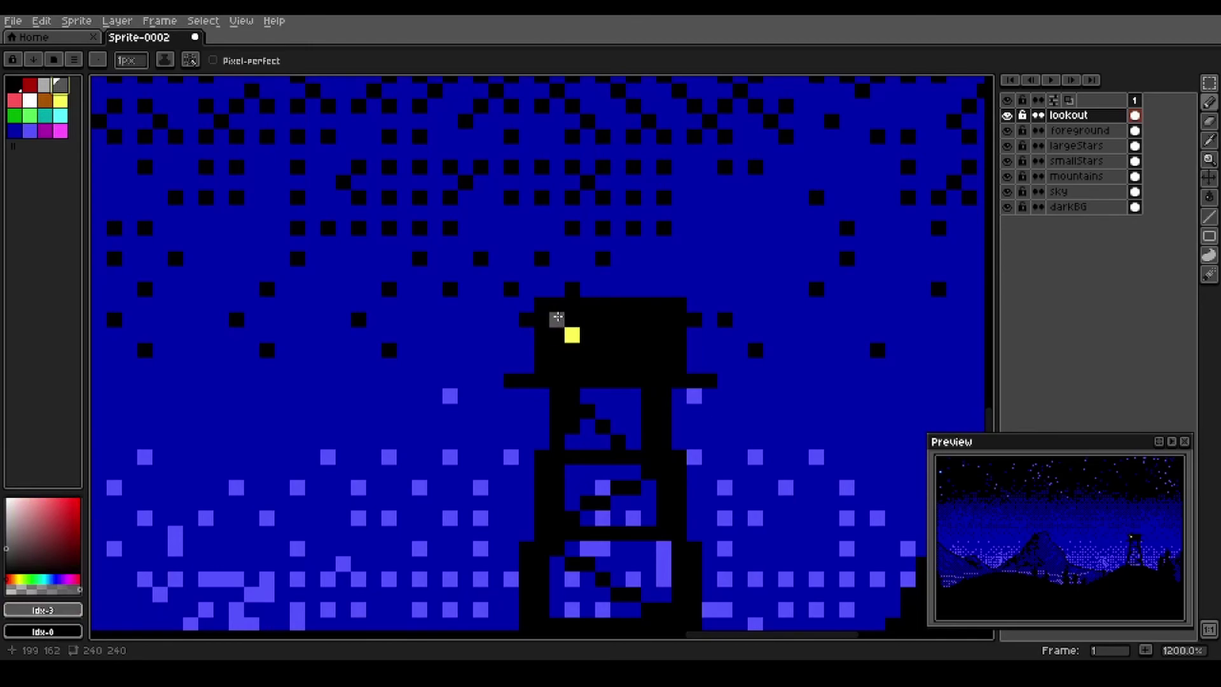
pyautogui.click(557, 318)
pyautogui.scroll(-4, 406, 367)
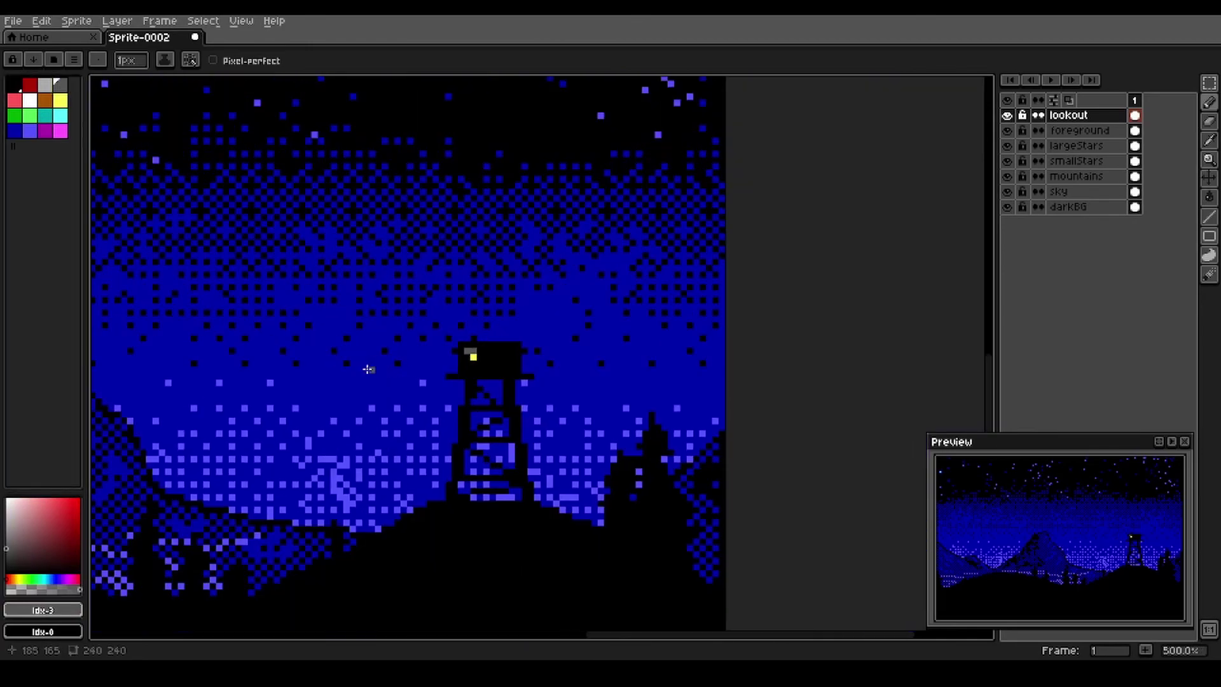
pyautogui.scroll(-1, 332, 368)
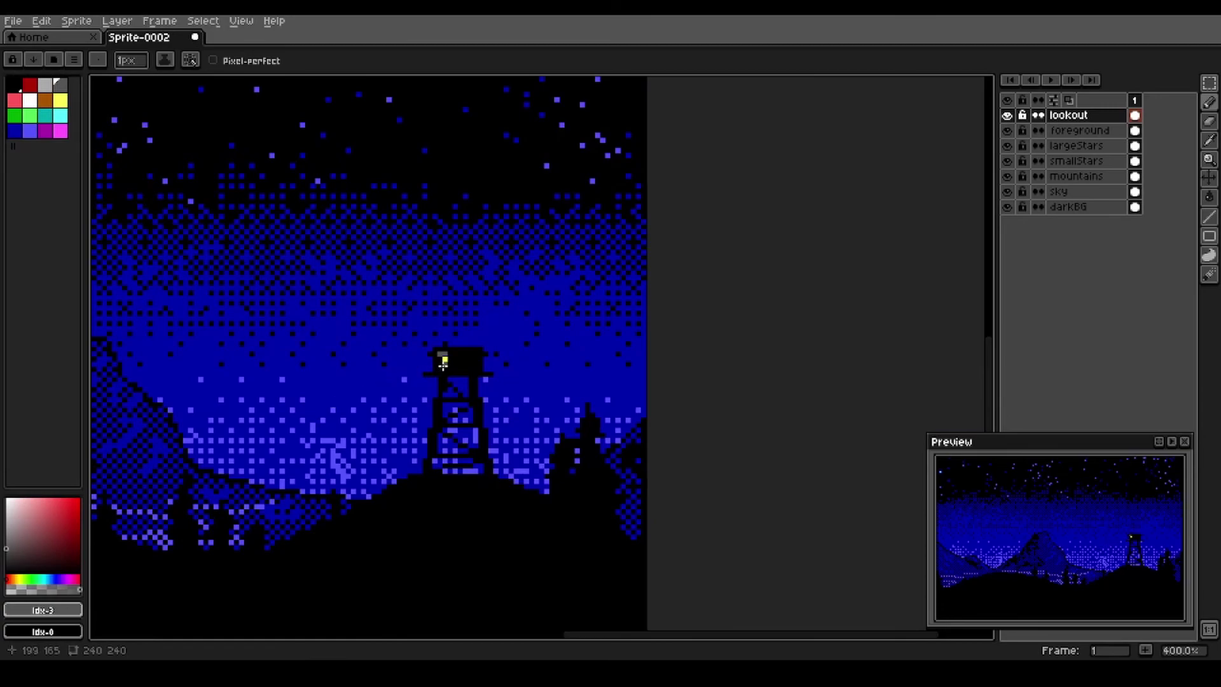
pyautogui.scroll(3, 442, 364)
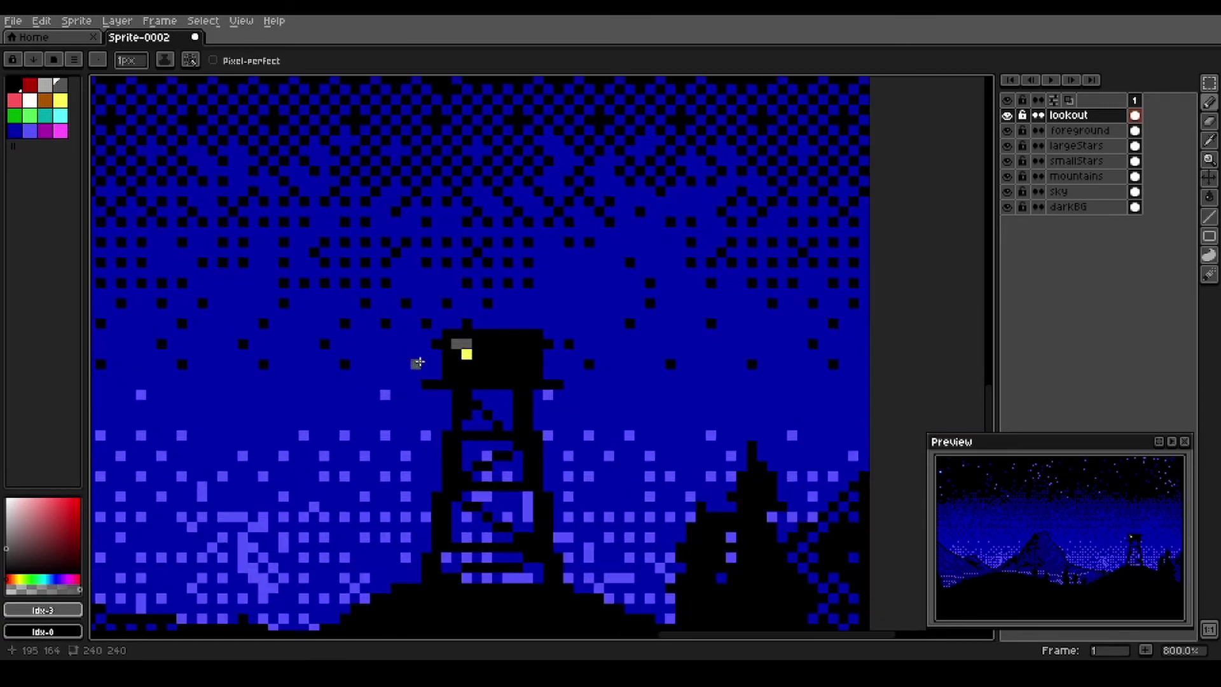
pyautogui.moveTo(476, 354); pyautogui.dragTo(477, 364)
# Step: Zoom out and pan across to review the whole finished night scene
pyautogui.scroll(-4, 295, 404)
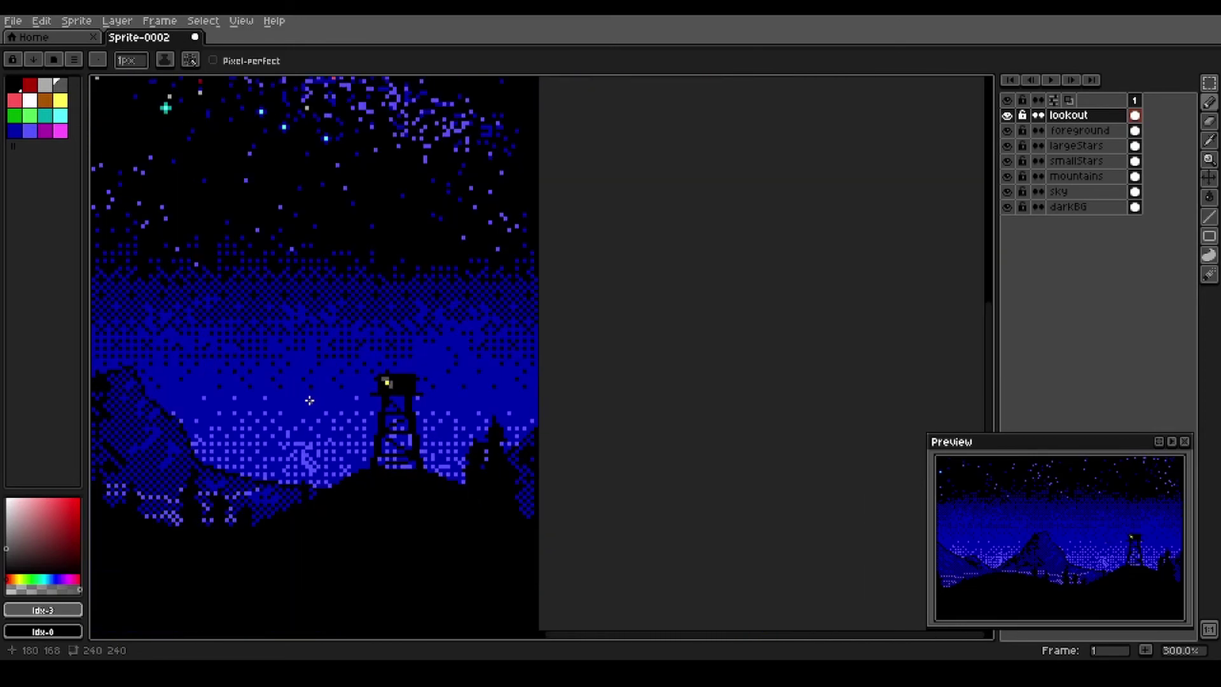
pyautogui.moveTo(254, 404); pyautogui.dragTo(368, 397)
pyautogui.press('b')
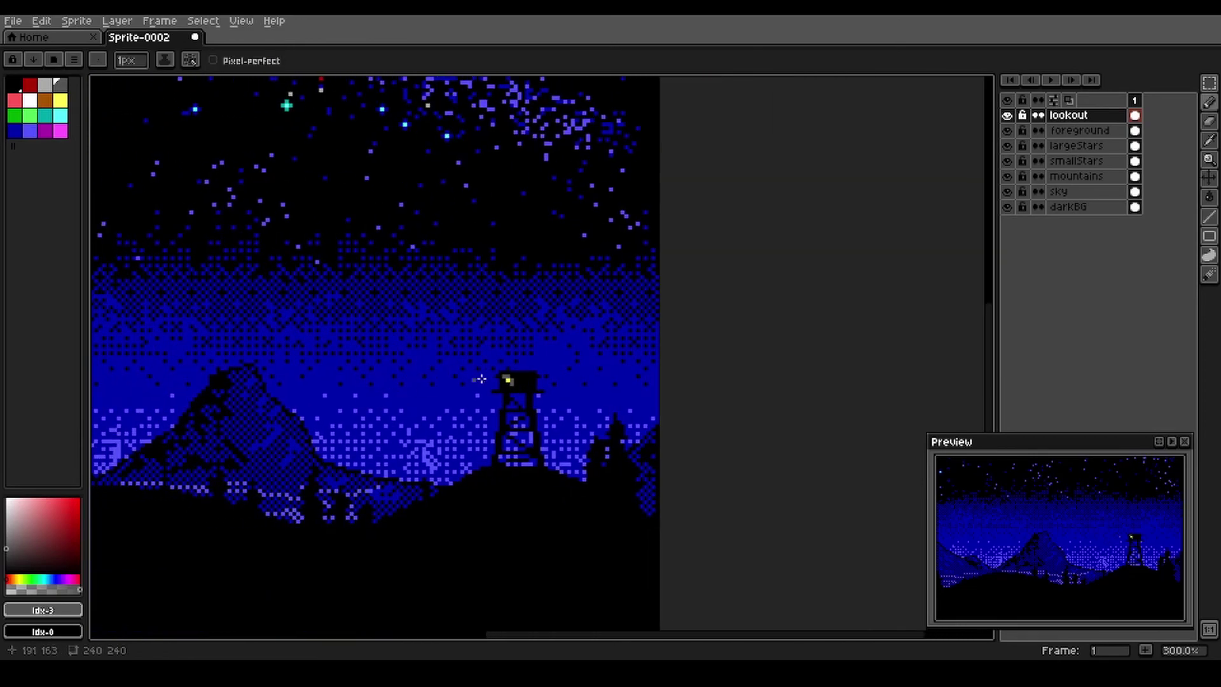
pyautogui.press('h')
pyautogui.scroll(-1, 331, 340)
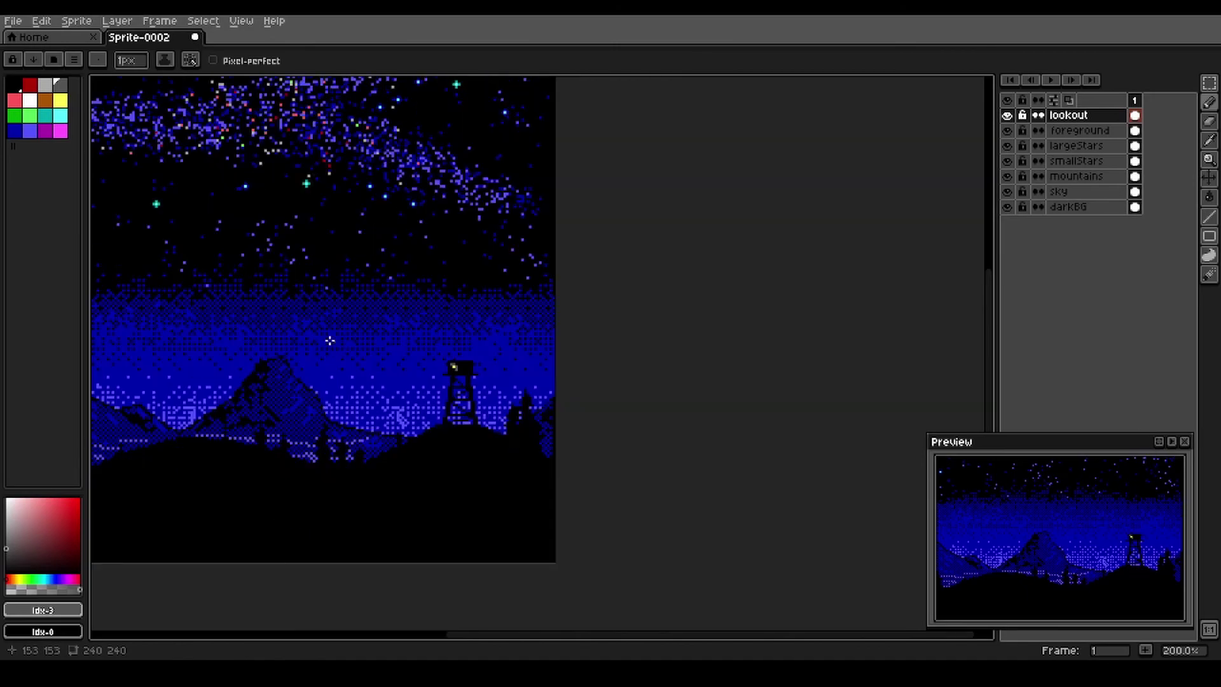
pyautogui.moveTo(327, 337)
pyautogui.mouseDown()
pyautogui.moveTo(400, 362)
pyautogui.moveTo(549, 378)
pyautogui.mouseUp()
pyautogui.press('b')
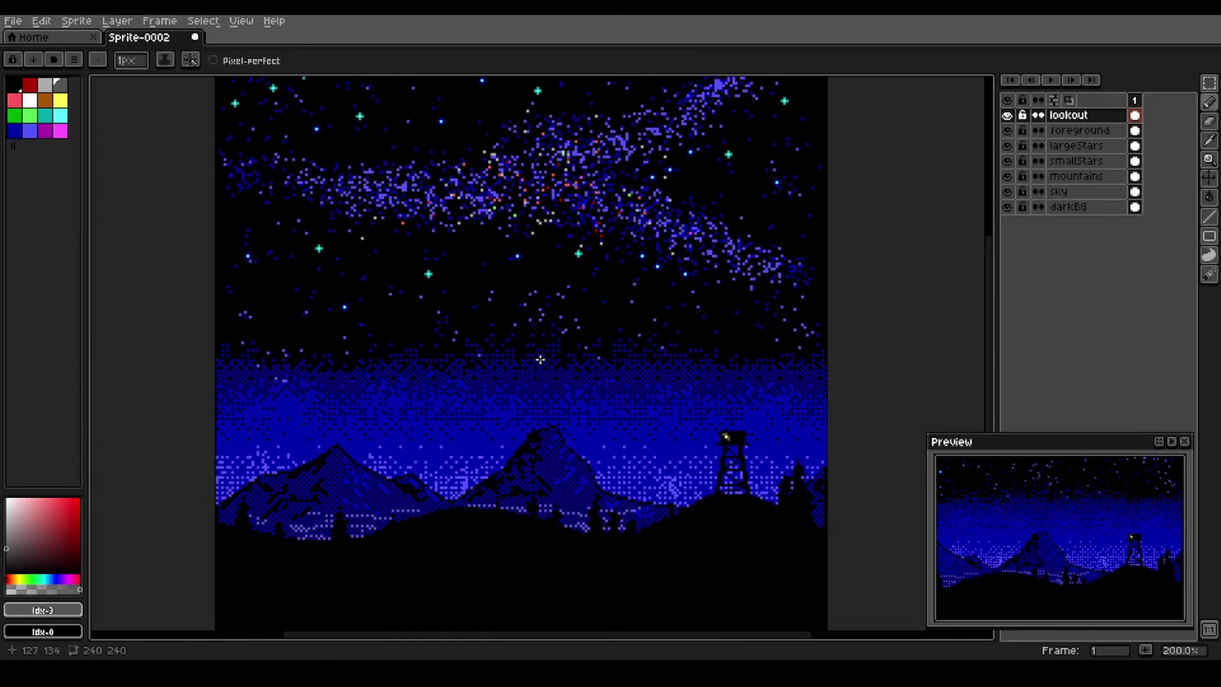